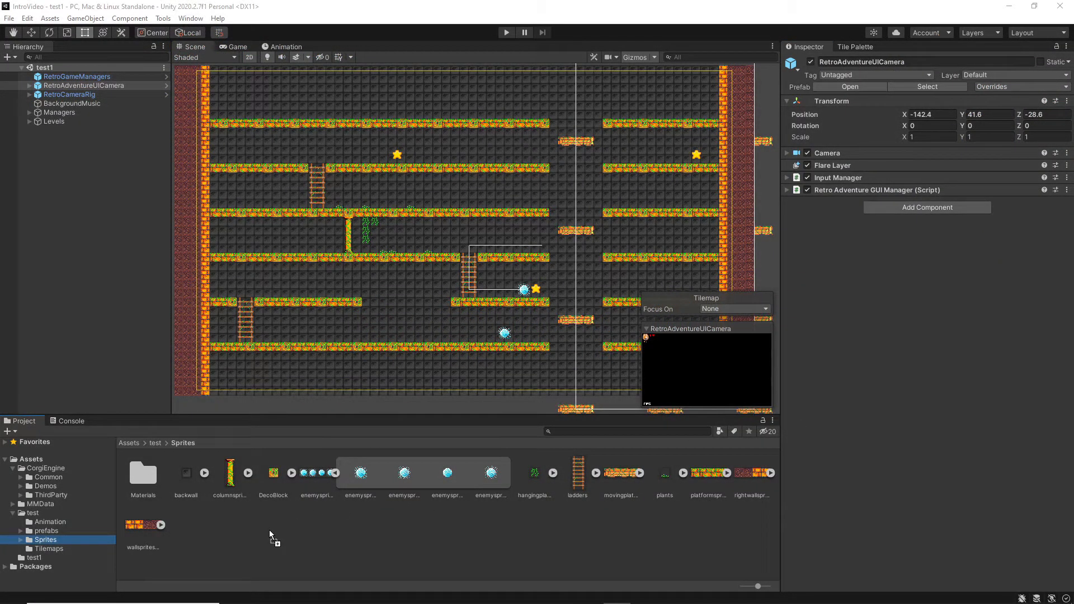
Import the coin sprite sheet into the Sprites folder and set it to Multiple sprite mode with 16 pixels per unit.
left_click_drag(270, 529, 270, 529)
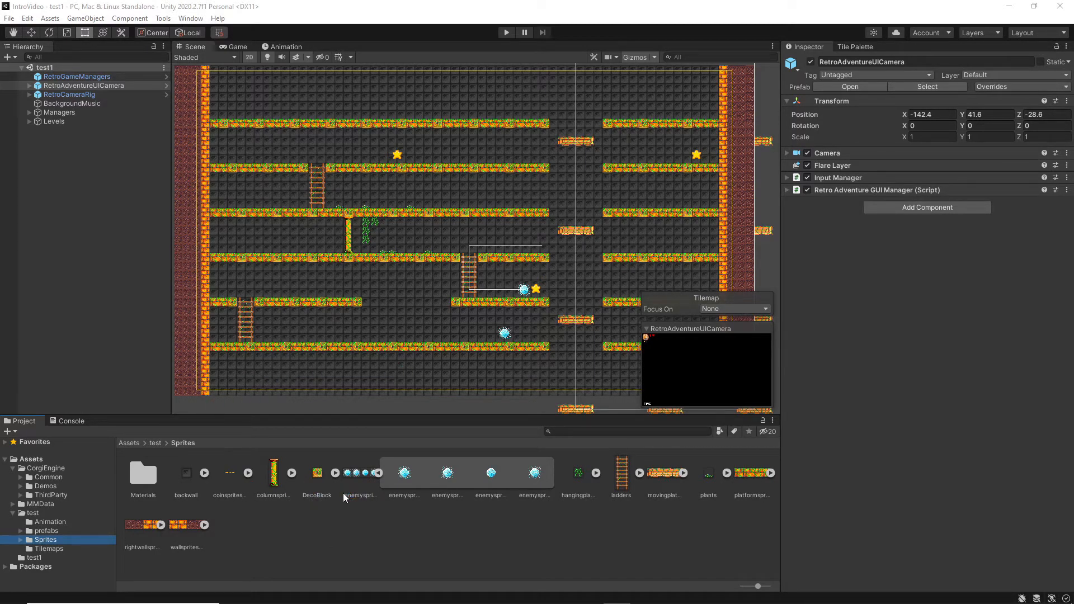
left_click(235, 477)
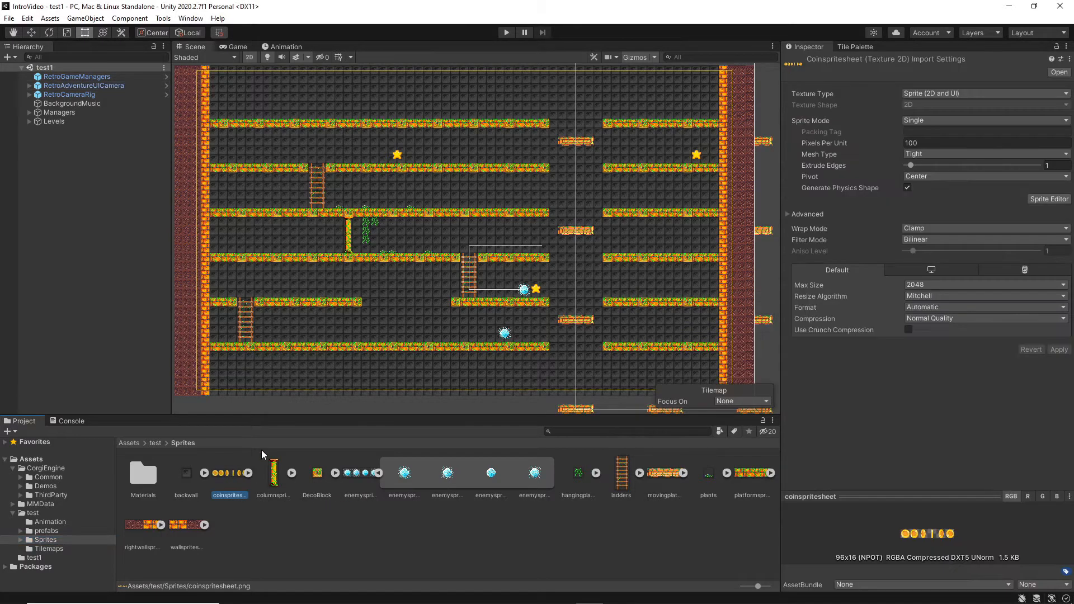
left_click(934, 122)
left_click(924, 144)
left_click(909, 143)
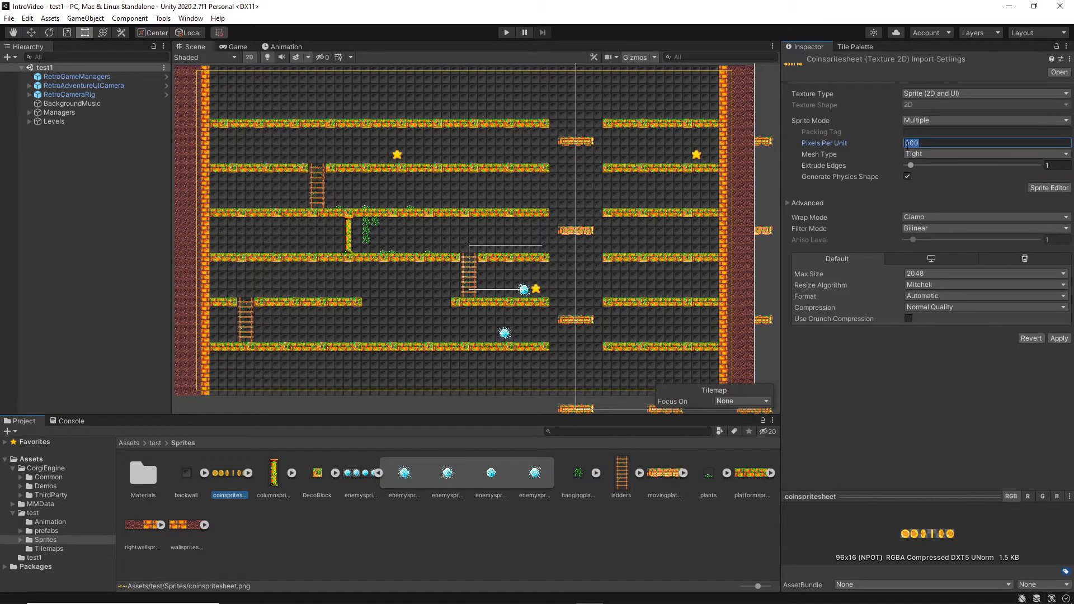
type("16")
Set the coin sheet's filter mode to Point (no filter) and compression to None, and apply the import settings.
left_click(918, 227)
left_click(923, 240)
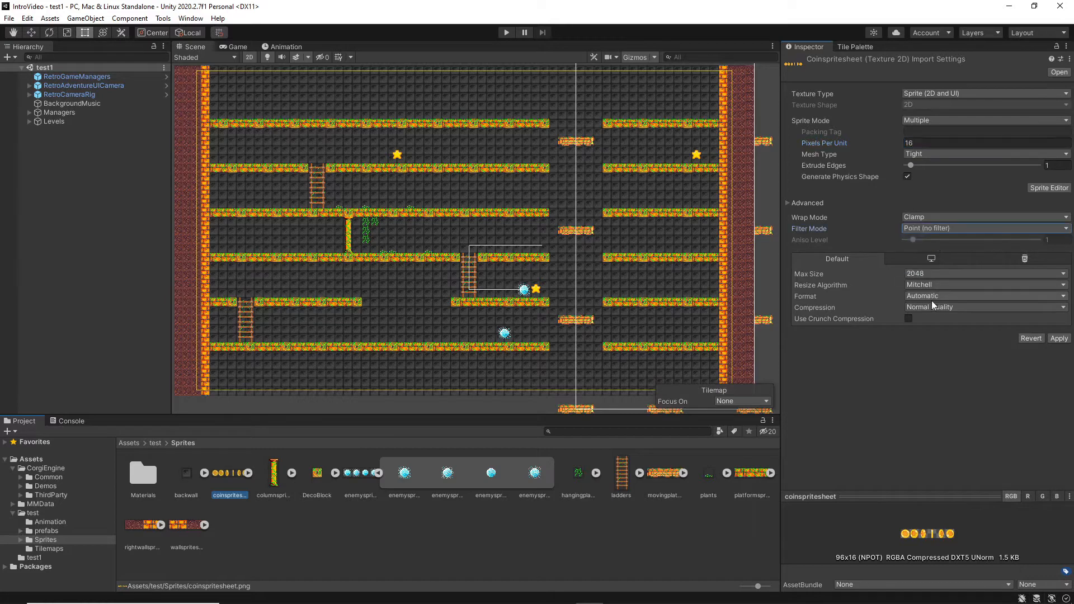
left_click(932, 303)
left_click(945, 317)
left_click(1060, 328)
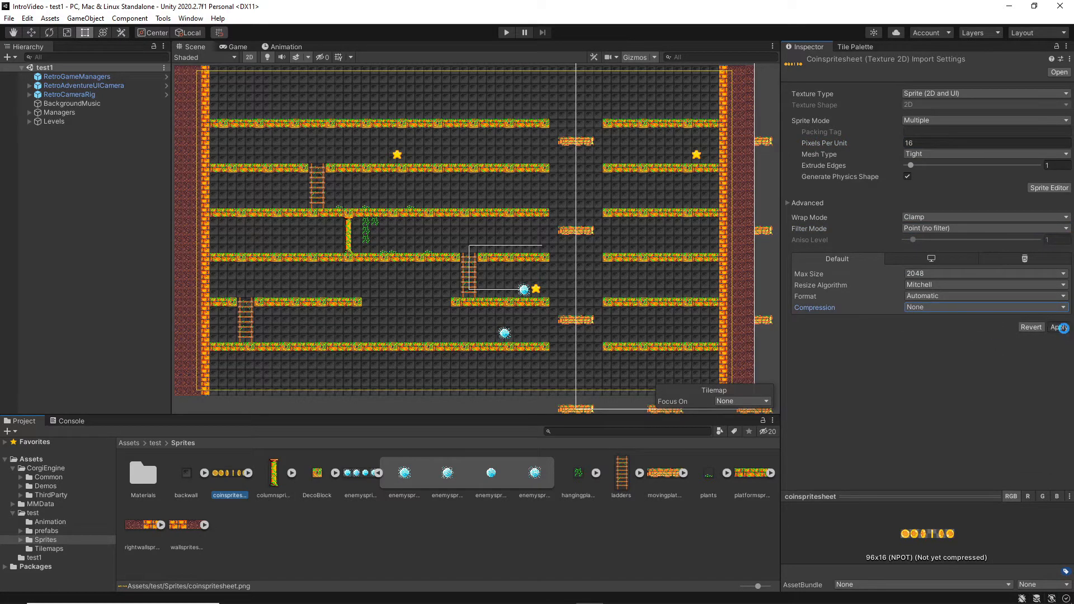
Slice the coin sheet in the Sprite Editor by a 16 x 16 pixel cell-size grid, and apply the slices.
left_click(1043, 189)
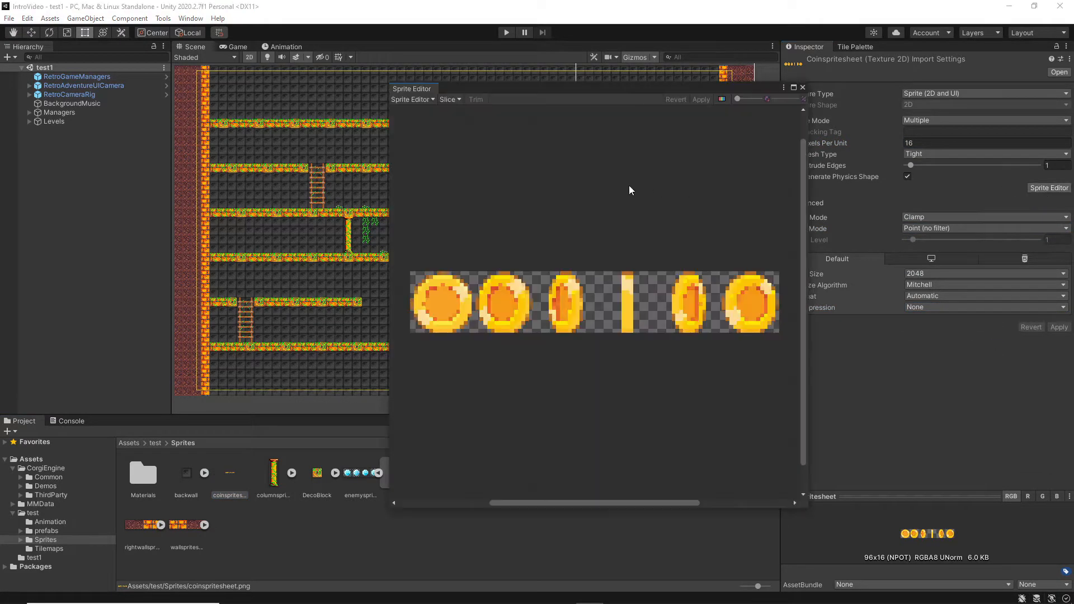
left_click(455, 99)
left_click(517, 111)
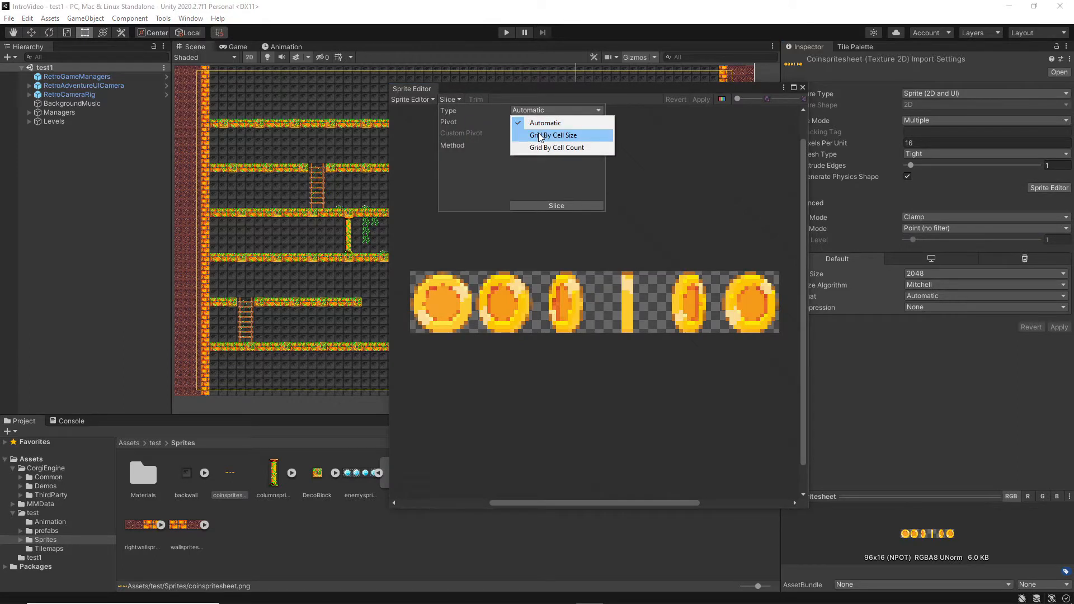
left_click(540, 135)
left_click(536, 122)
type("16")
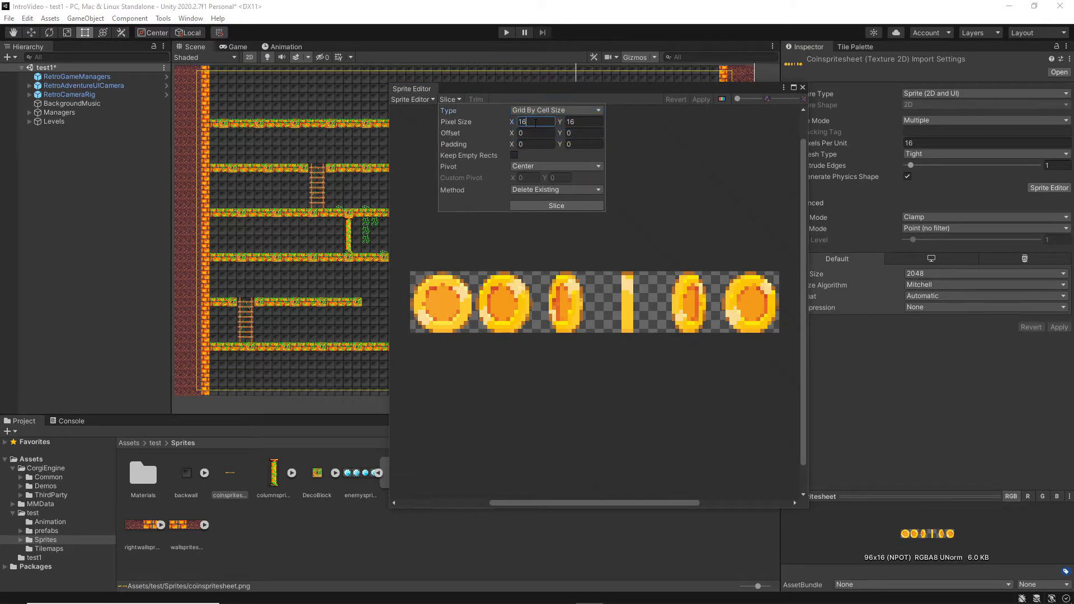
left_click(533, 204)
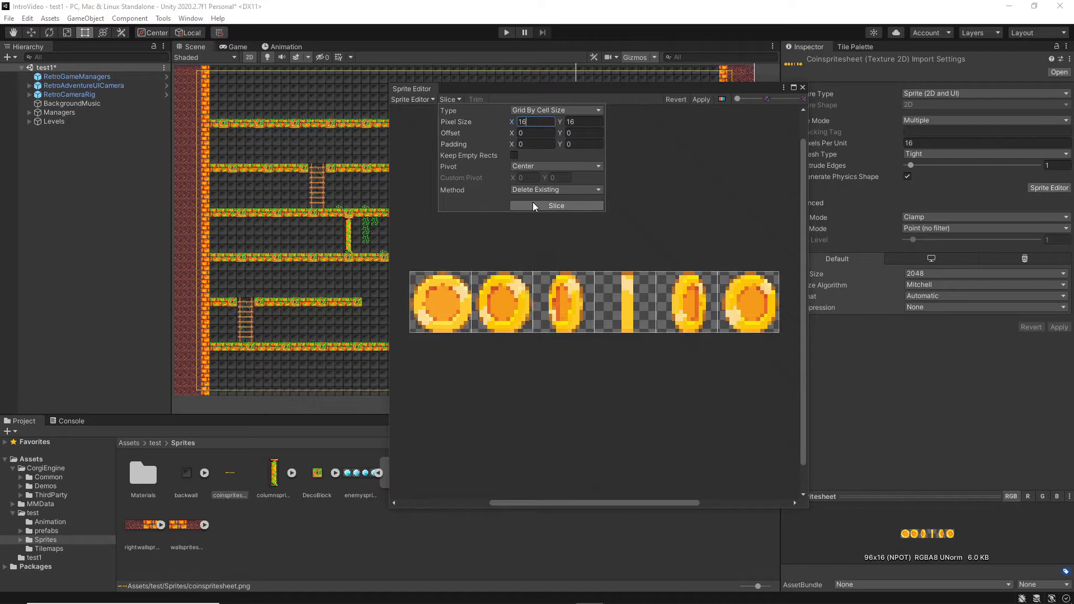
left_click(700, 99)
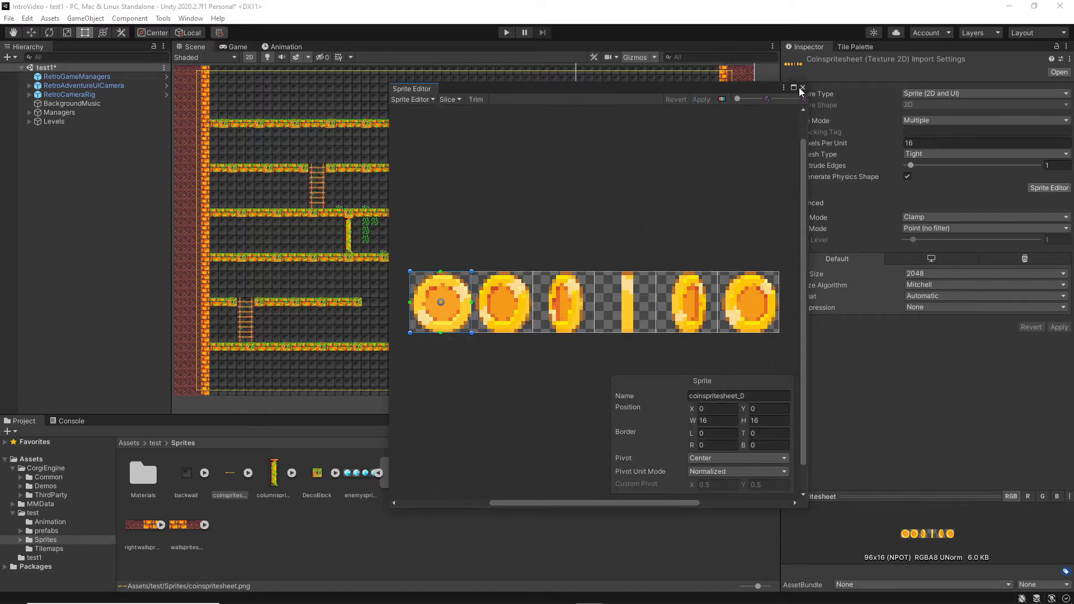
left_click(801, 87)
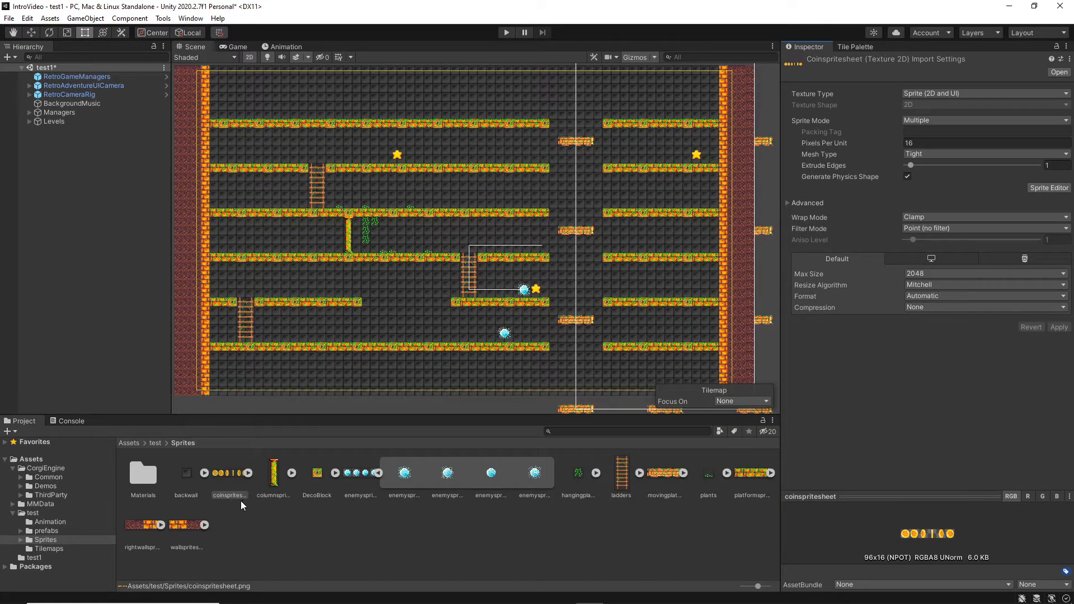
Place the first coin frame in the scene and create an animation clip for it named coinsprite in the test/Animation folder.
left_click(248, 473)
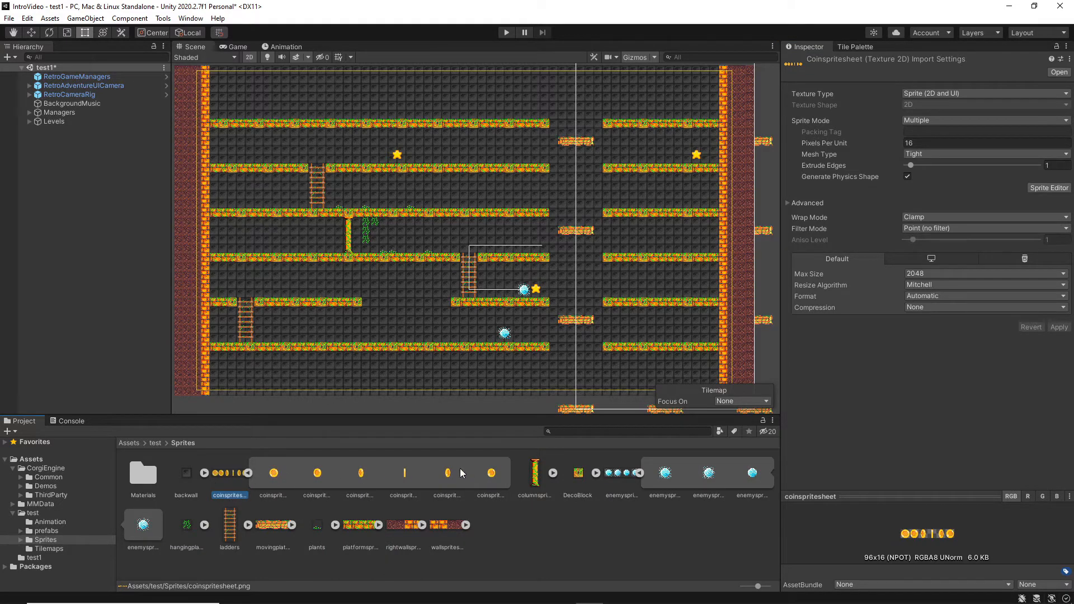
left_click_drag(271, 475, 474, 201)
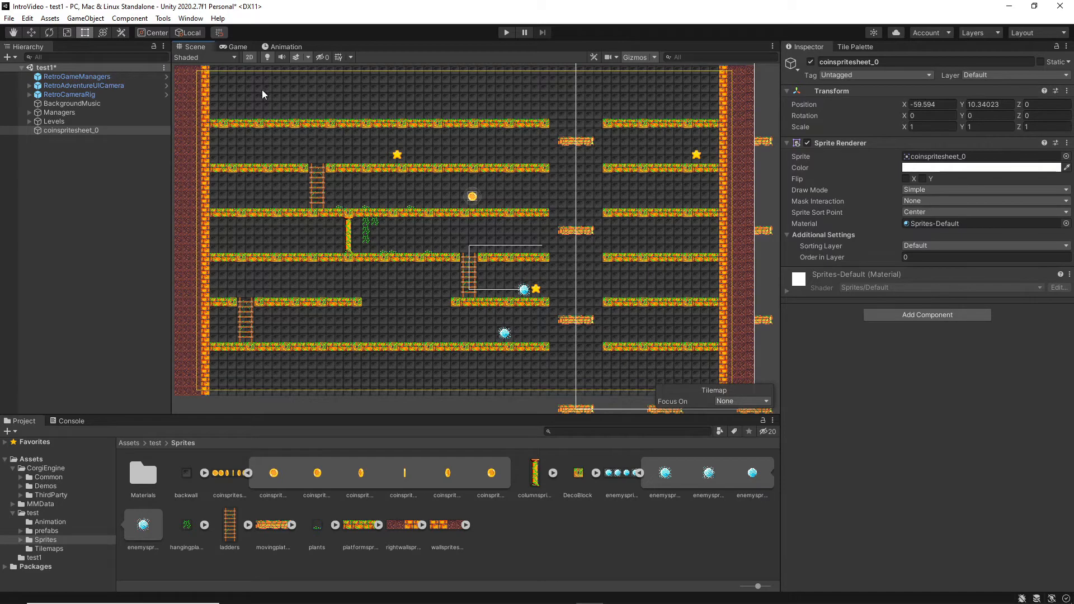
left_click(288, 45)
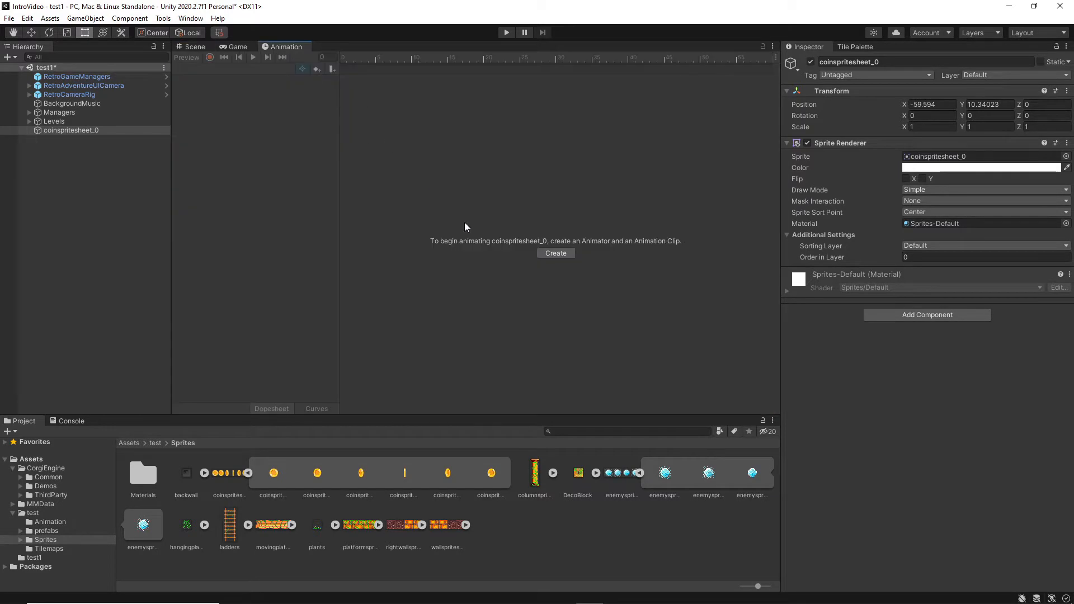
left_click(552, 253)
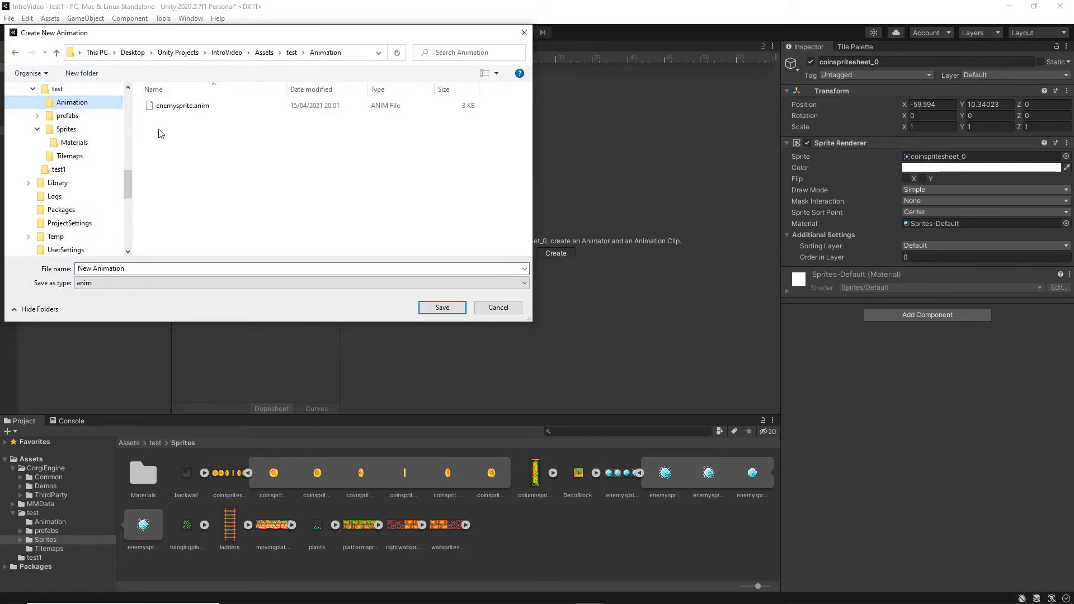
left_click(131, 268)
type("coin")
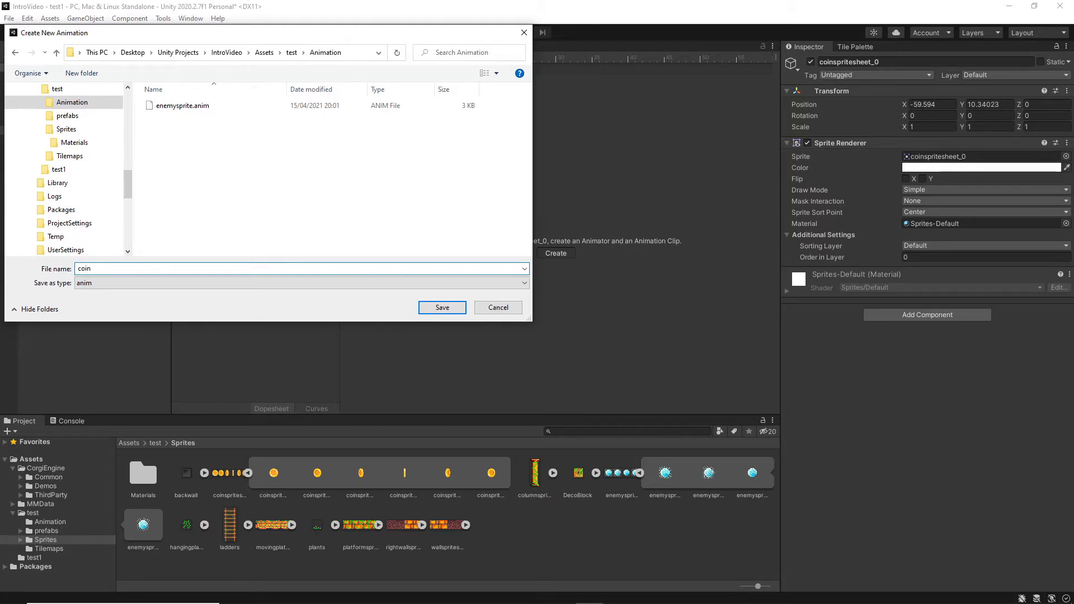
type("sprite")
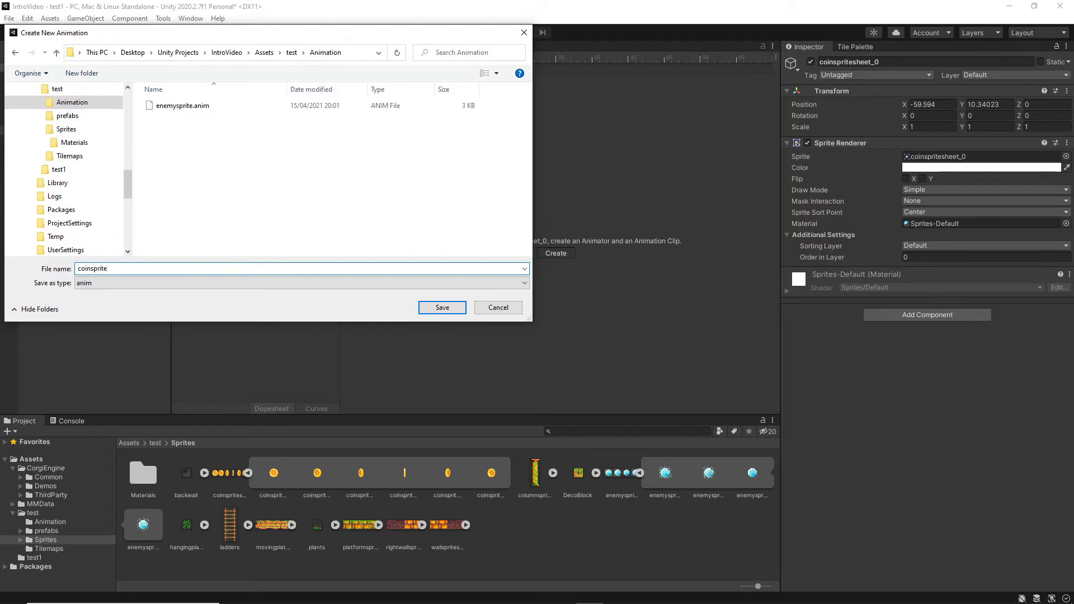
left_click(456, 311)
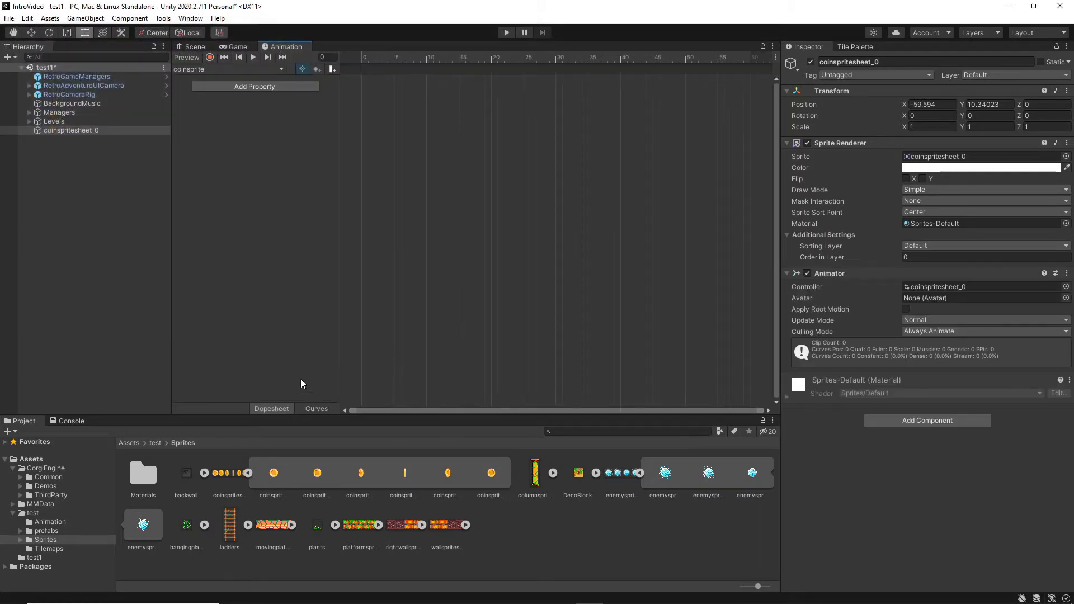
Add all six sliced coin frames to the coinsprite animation timeline.
left_click(274, 477)
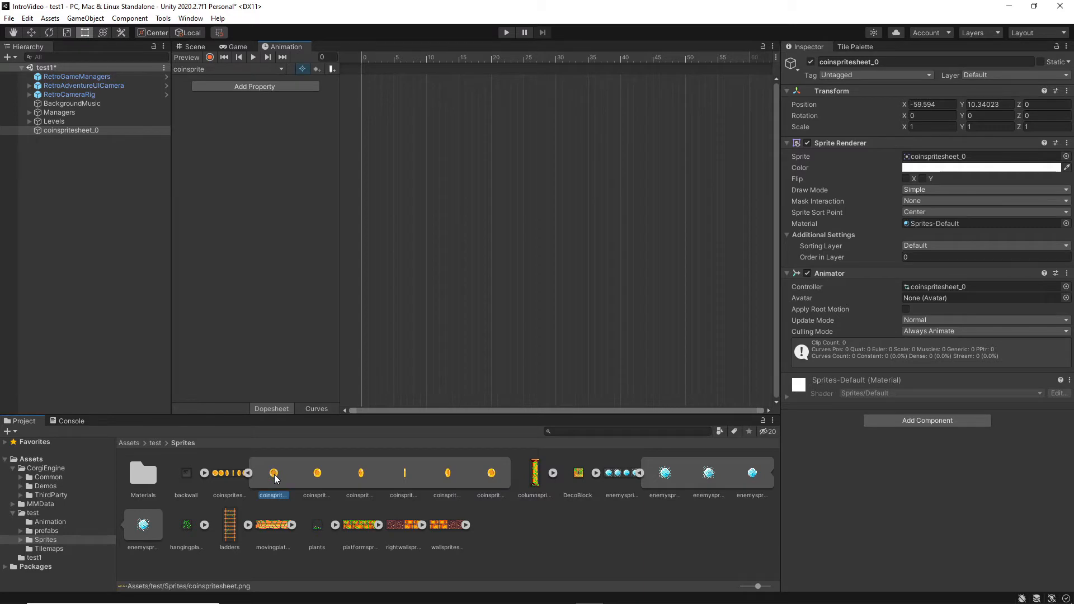
left_click(493, 478, "shift")
left_click_drag(446, 479, 508, 197)
left_click_drag(499, 110, 499, 114)
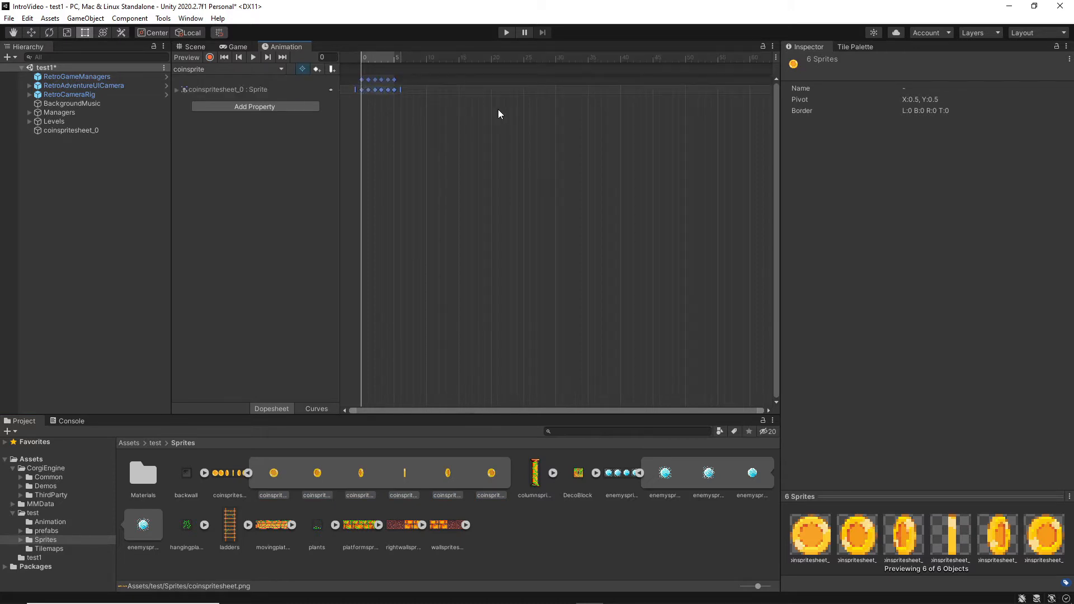
Stretch the coin animation's keyframes evenly so that the last one sits at frame 30.
left_click(177, 88)
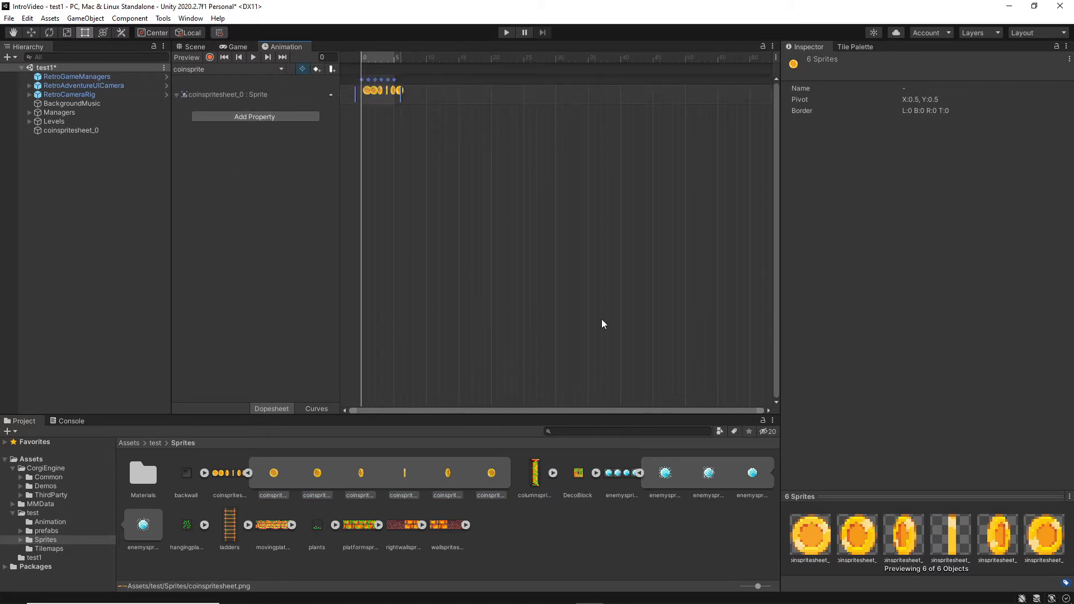
scroll(600, 250, "up", 4)
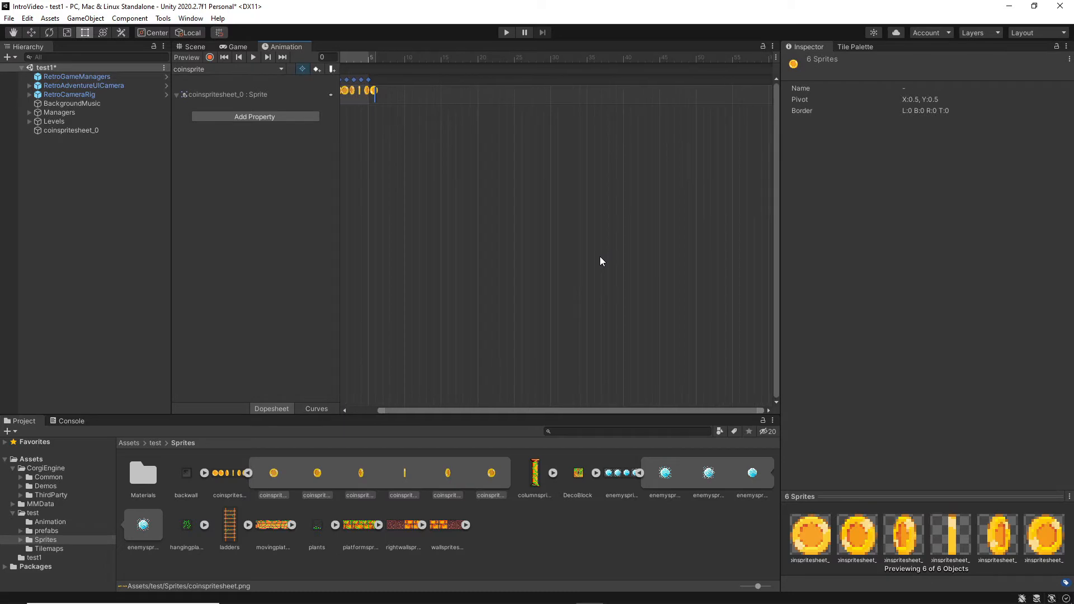
scroll(600, 255, "up", 3)
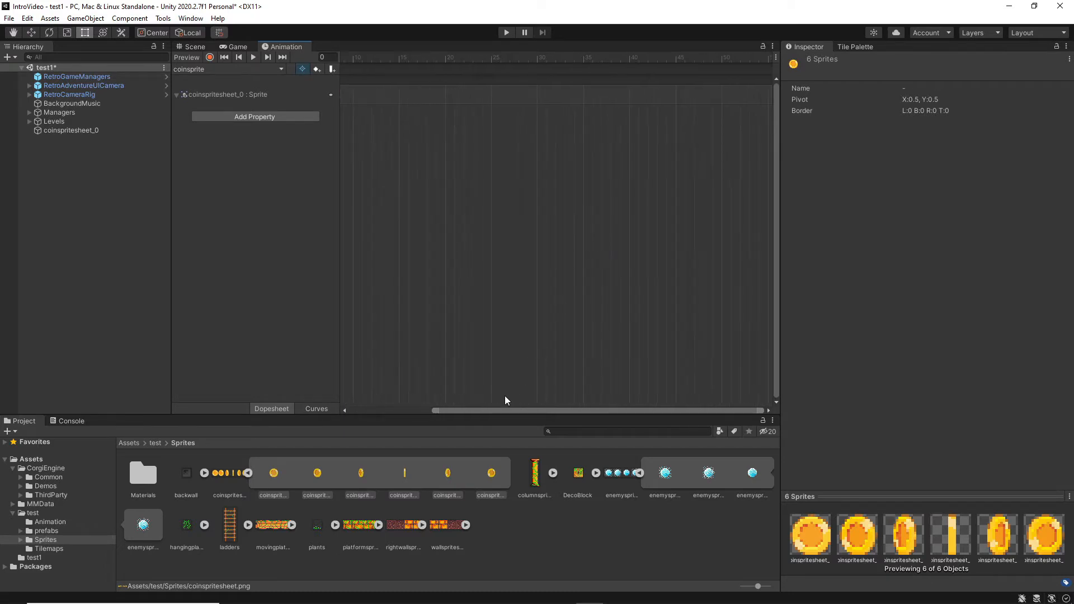
left_click_drag(503, 410, 417, 412)
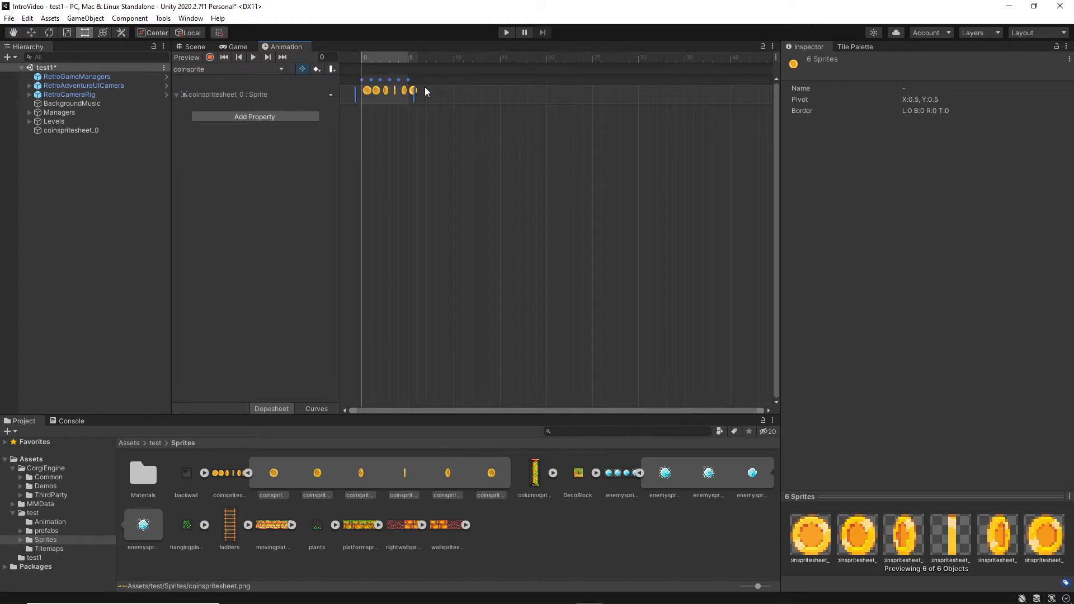
left_click_drag(415, 95, 645, 99)
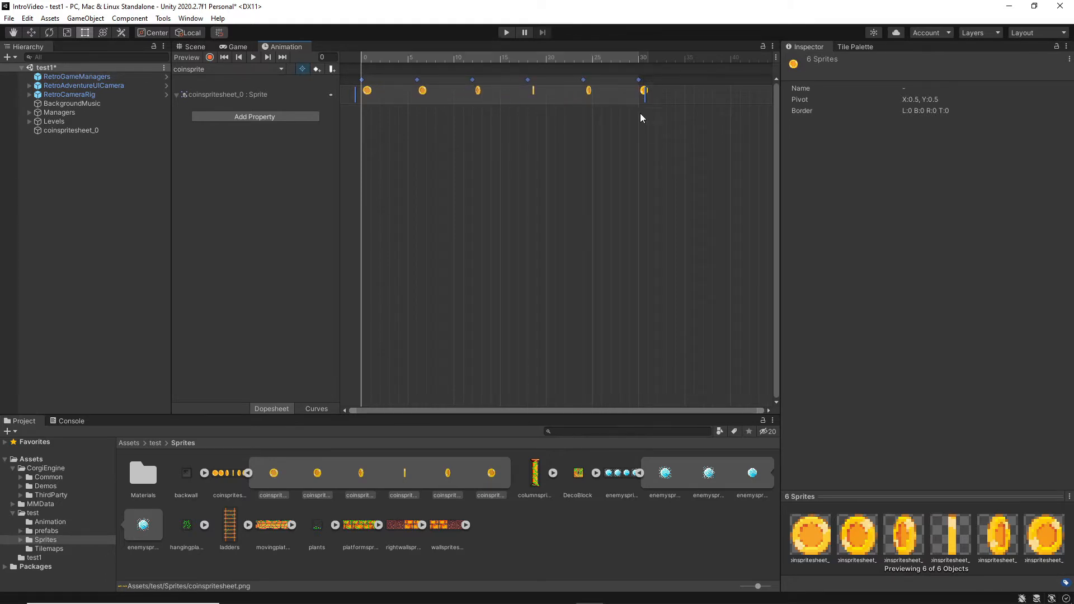
Play-test the scene to check the coin's spin animation, and stop the game.
left_click(195, 47)
left_click(503, 32)
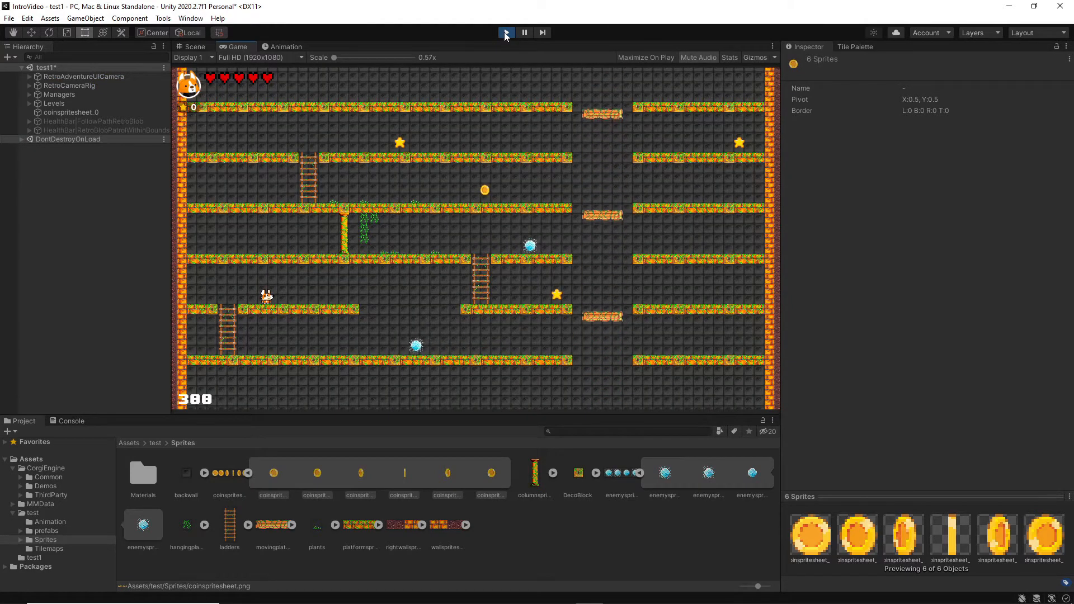
left_click(506, 34)
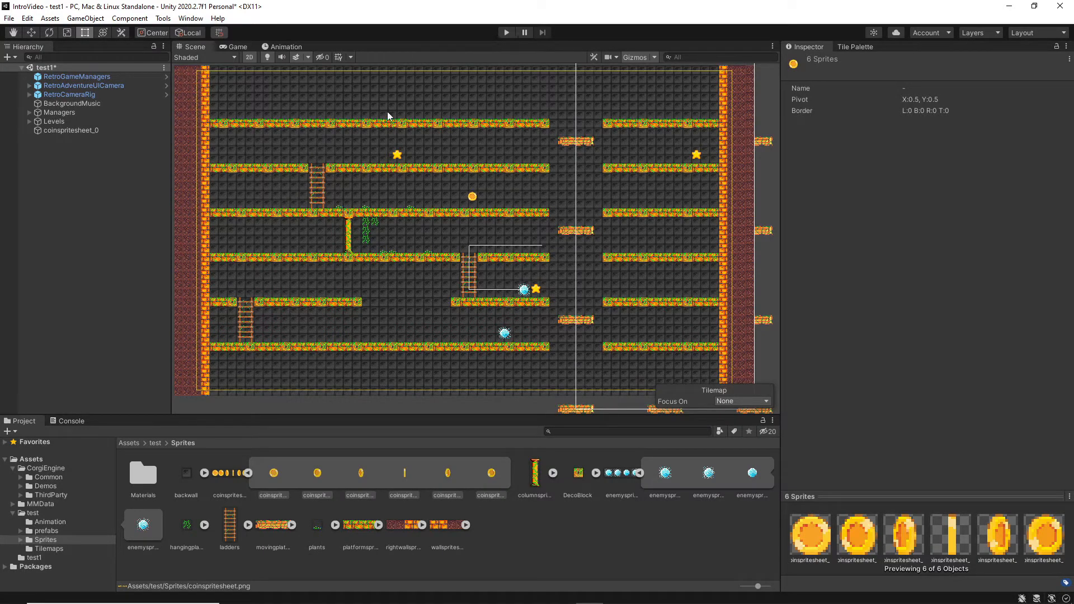
Delete the coinspritesheet_0 object from the scene.
left_click(86, 132)
right_click(89, 131)
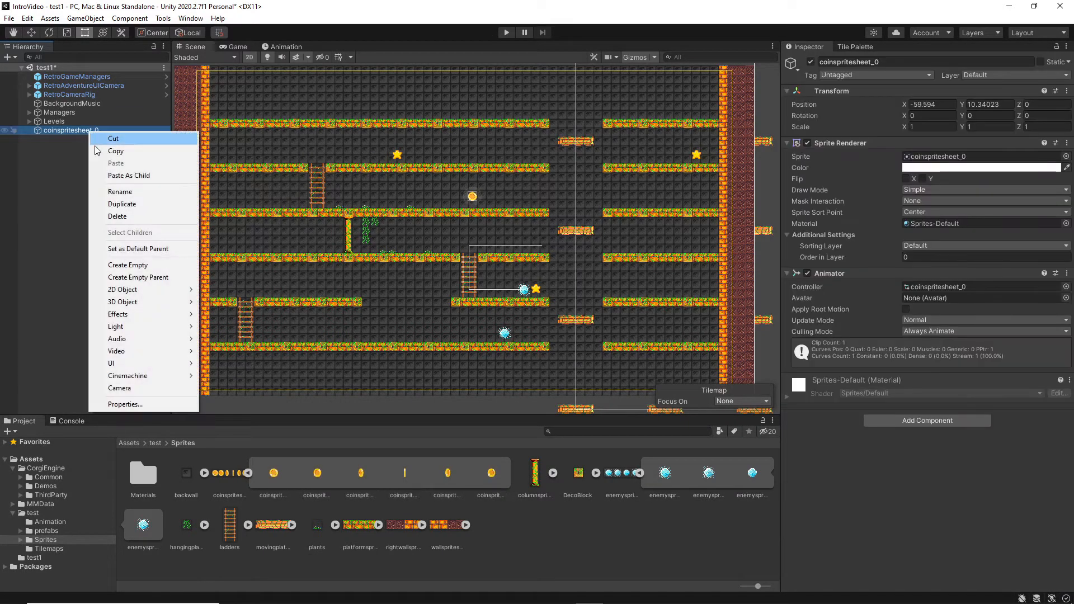
left_click(117, 216)
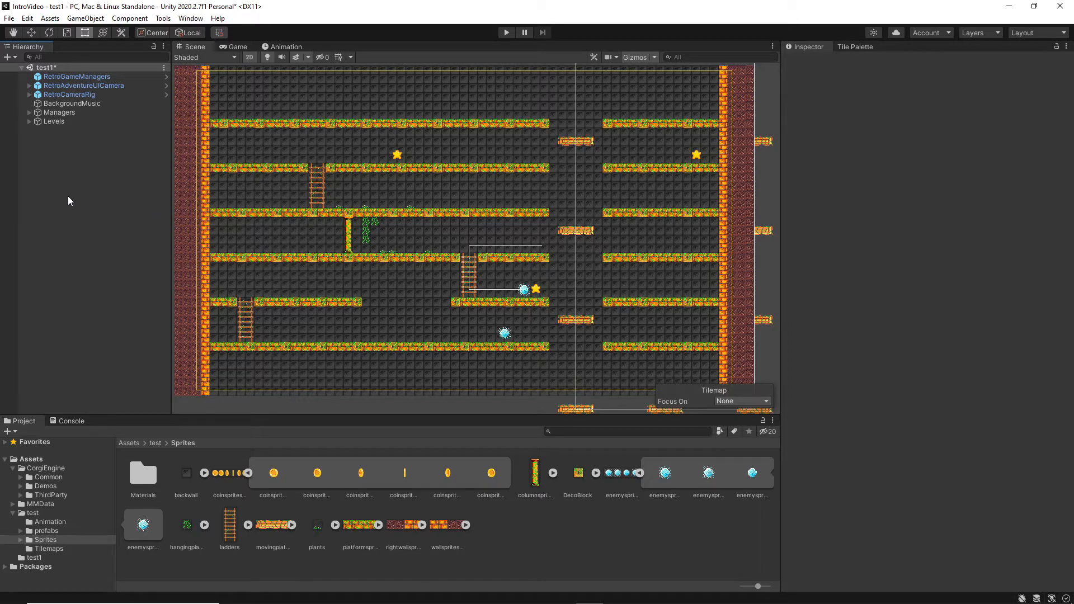
Open the RetroStar prefab for editing and replace its Sprite Renderer sprite with coinspritesheet_0.
left_click(45, 530)
left_click(438, 478)
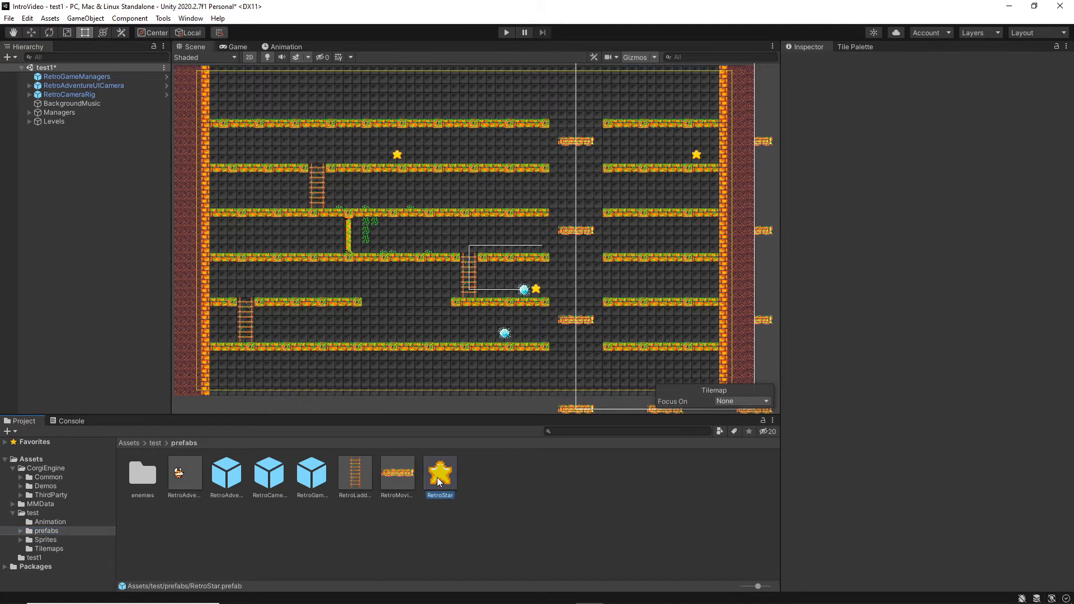
left_click(929, 94)
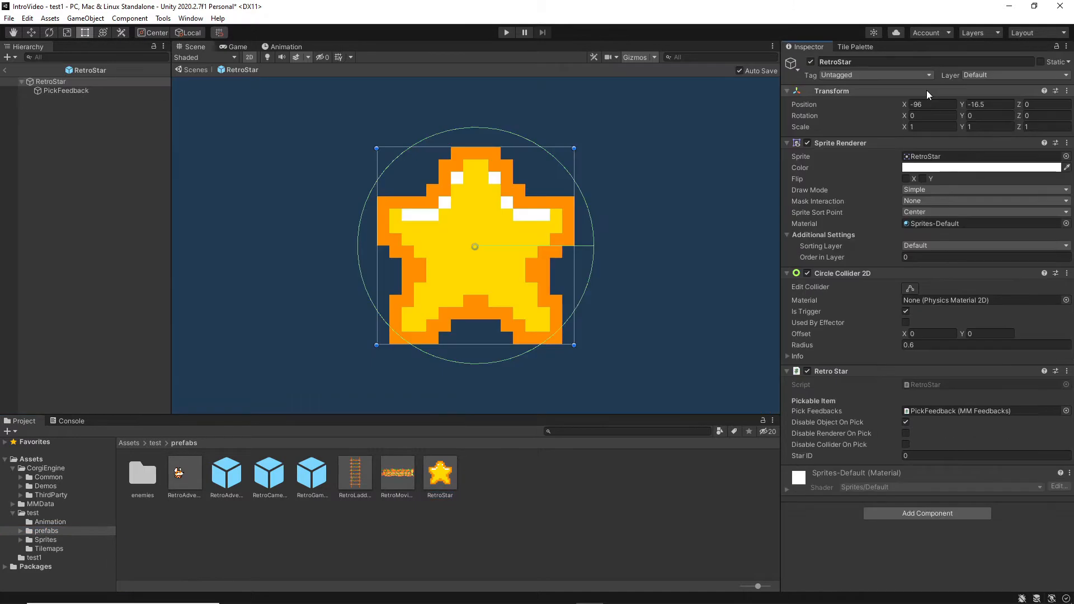
left_click(46, 540)
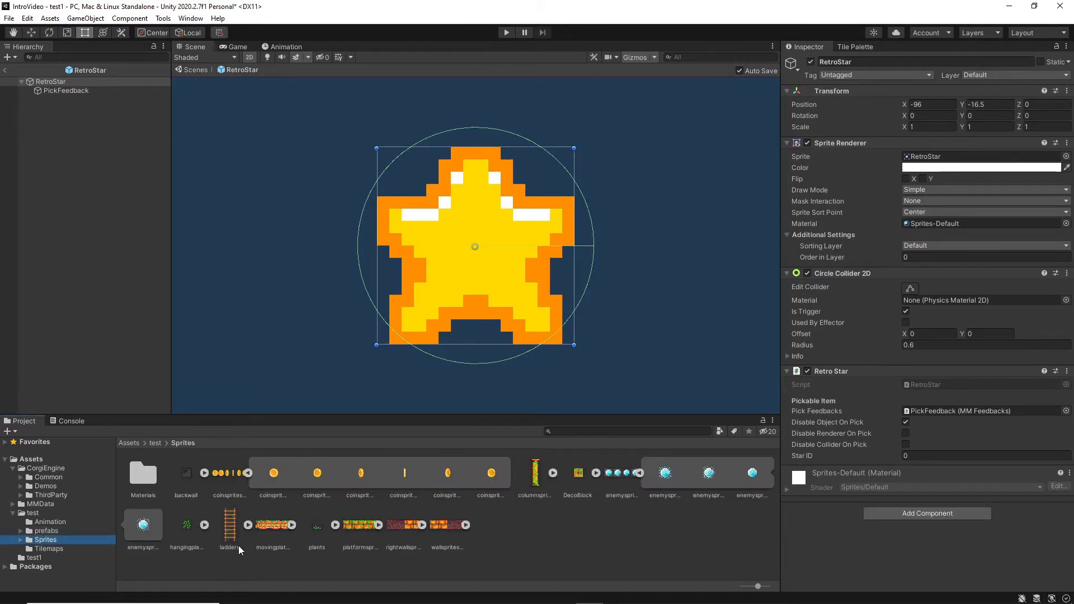
left_click_drag(275, 475, 961, 162)
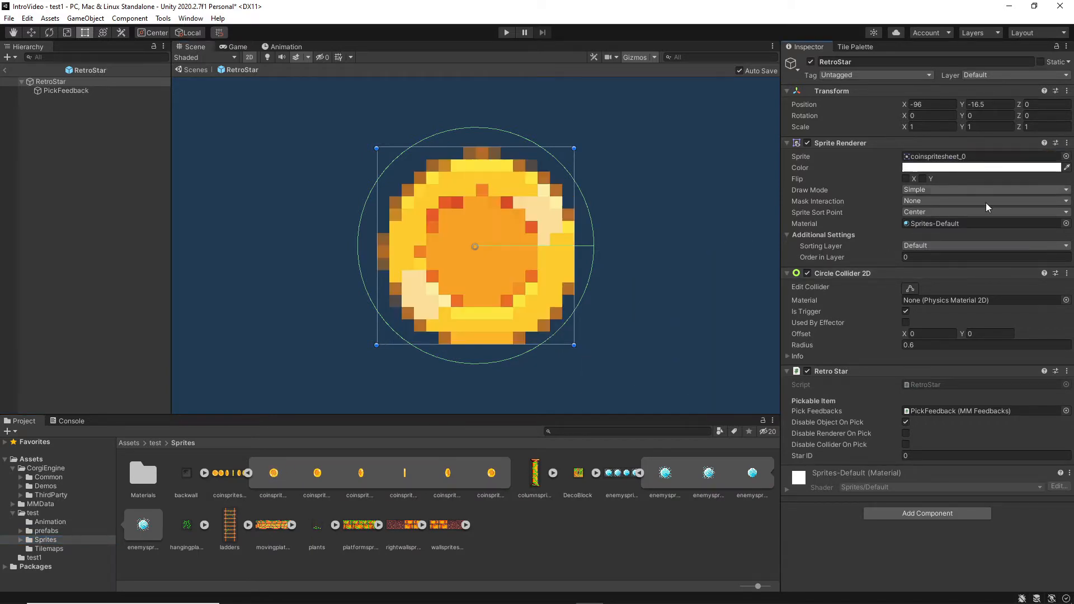
Add an Animator component to the RetroStar prefab and assign the coinspritesheet_0 controller from the Animation folder to it.
left_click(62, 522)
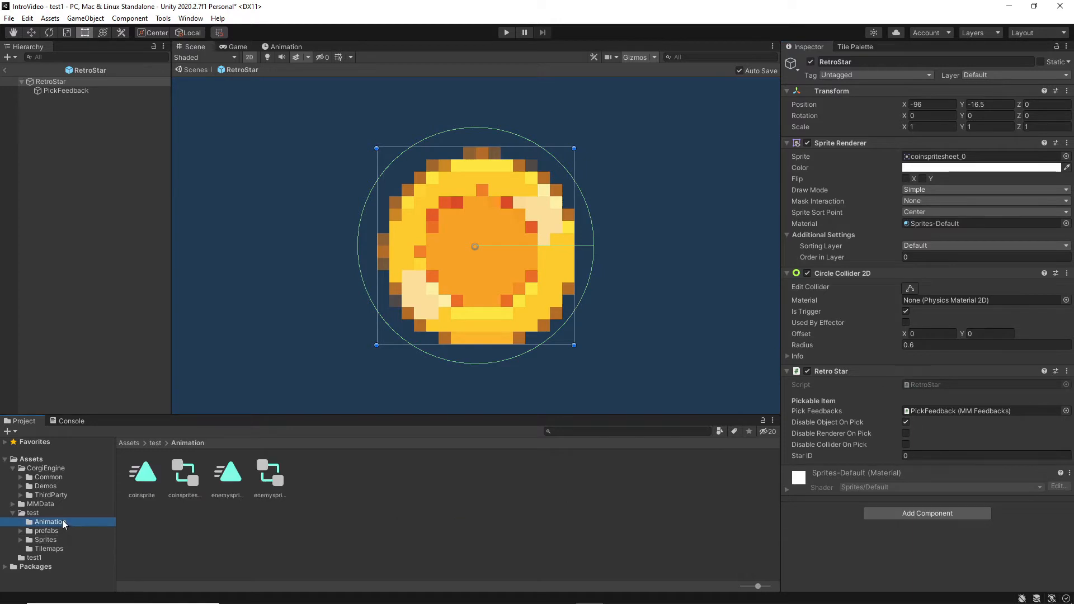
mouse_move(184, 475)
left_mouse_down()
mouse_move(845, 366)
mouse_move(182, 476)
left_mouse_up()
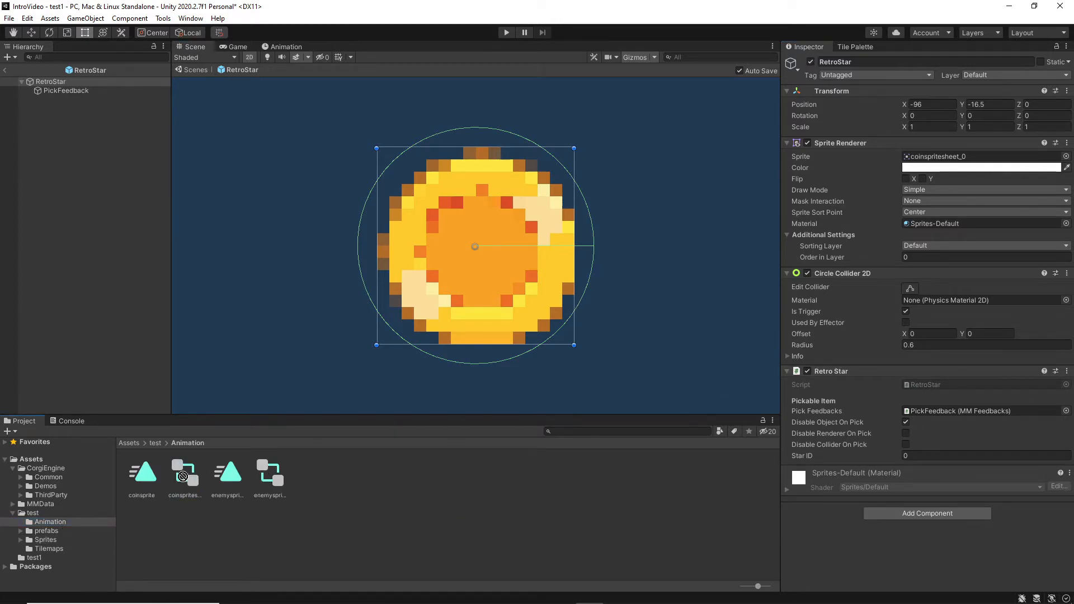
left_click(916, 513)
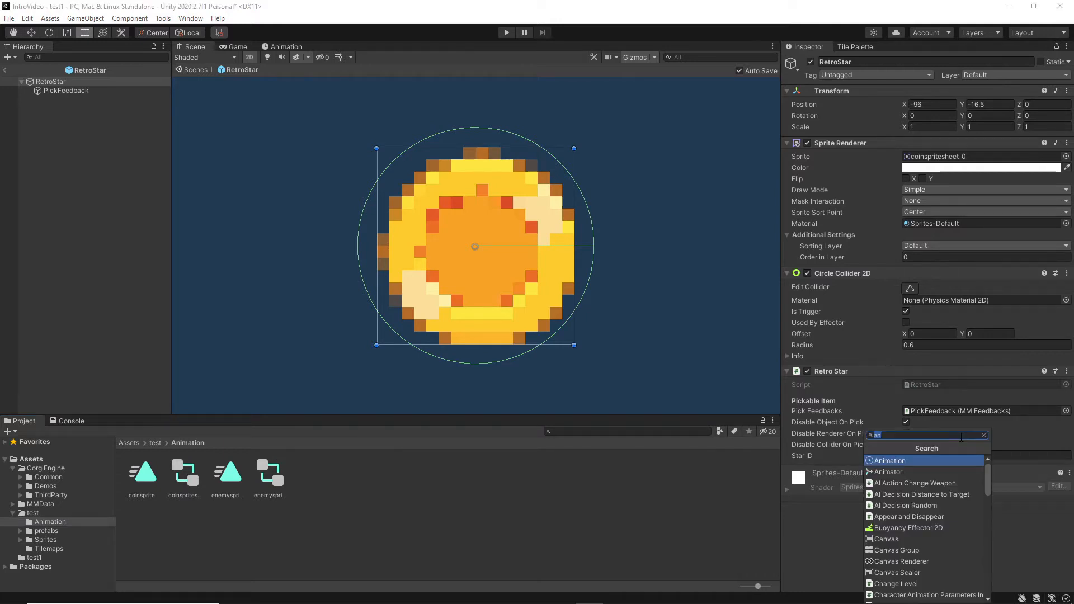
left_click(895, 473)
left_click_drag(185, 474, 957, 487)
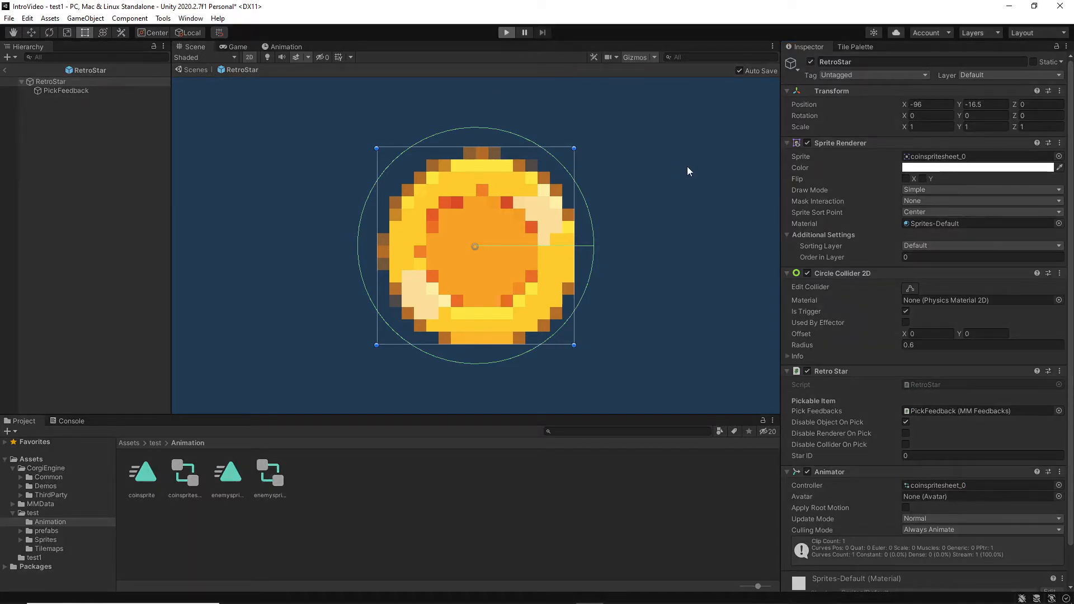
Play-test the level to check the spinning coin pickups, stop the game, and leave the RetroStar prefab for the scene.
left_click(507, 33)
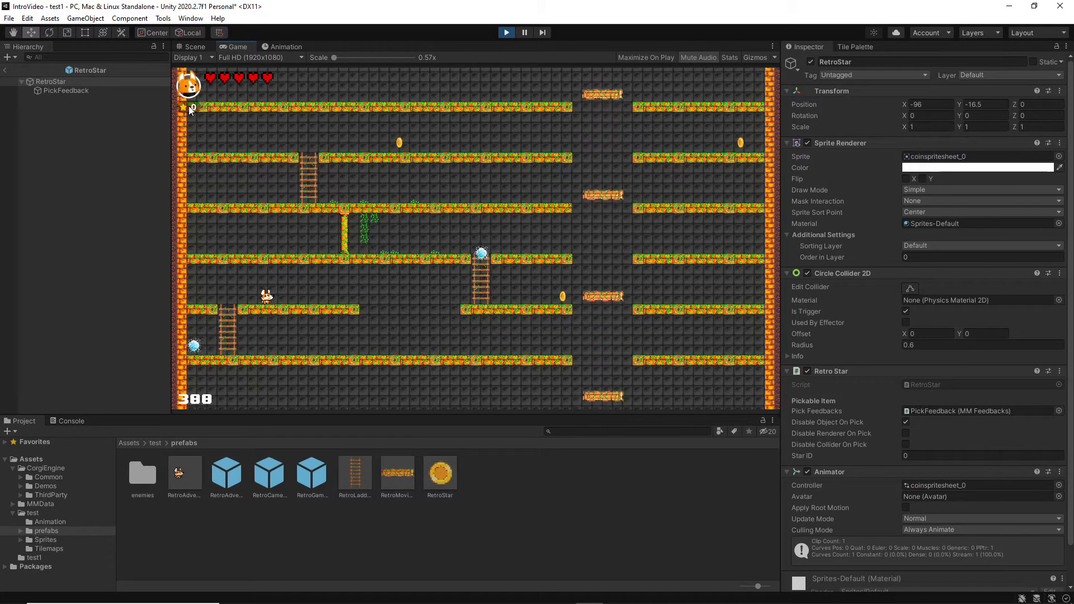
left_click(509, 31)
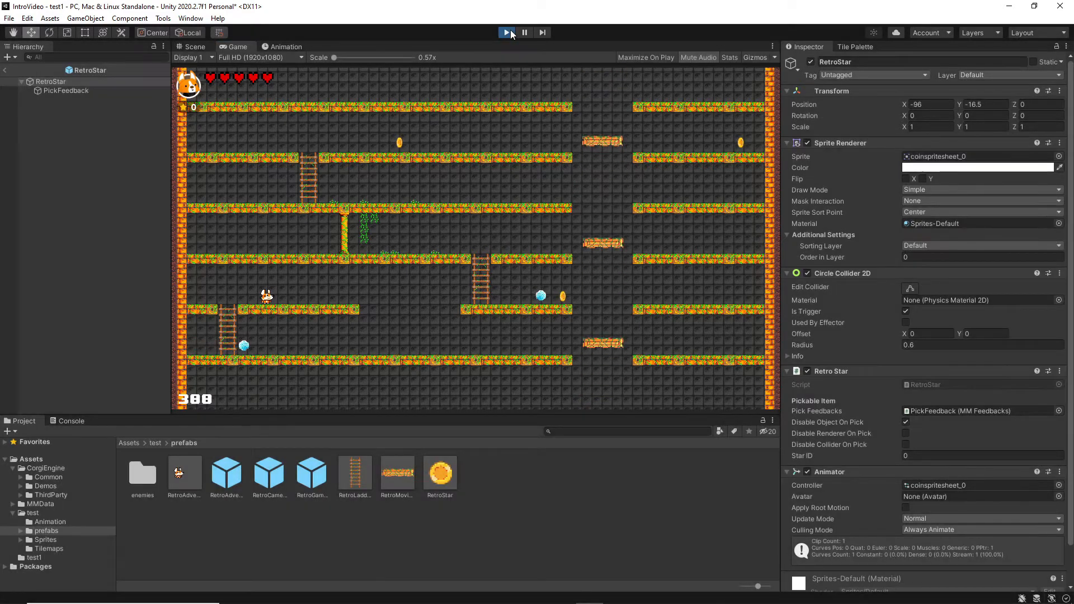
left_click(6, 69)
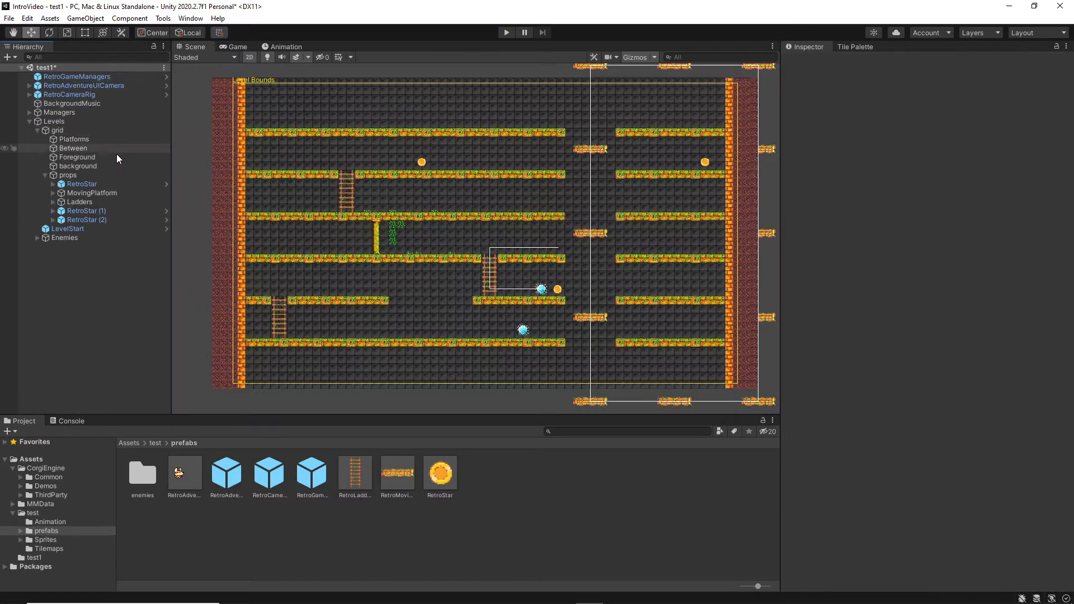
Move LevelStart up to the upper platform beside the first coin, at about X -71.28, Y 15.22.
left_click(72, 229)
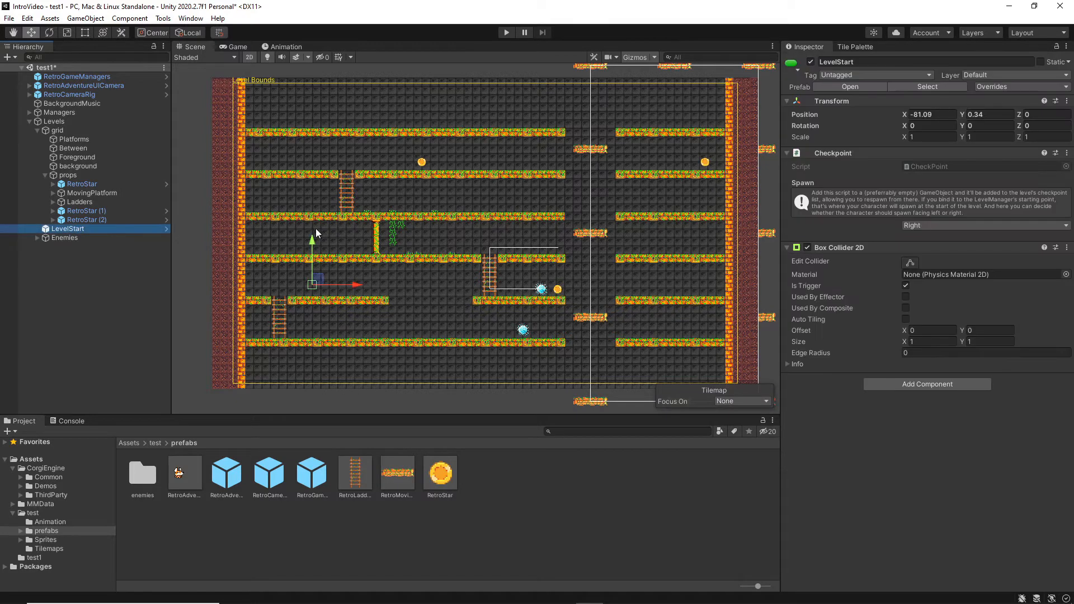
left_click_drag(312, 252, 347, 120)
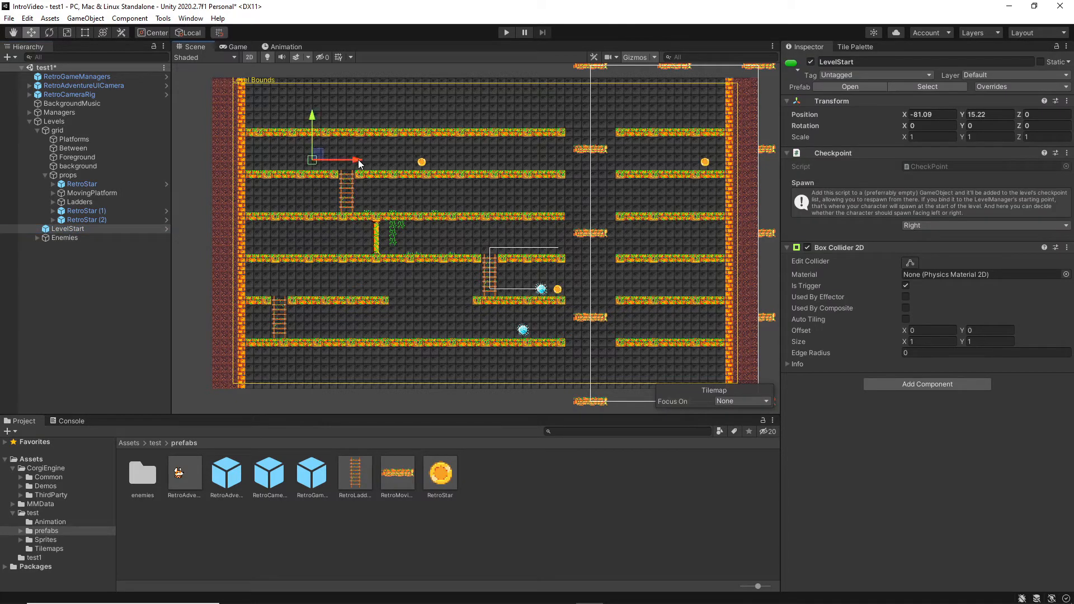
left_click_drag(358, 159, 441, 164)
Play-test the level by running and jumping along the upper platform to collect its two coins, and stop the game.
left_click(507, 33)
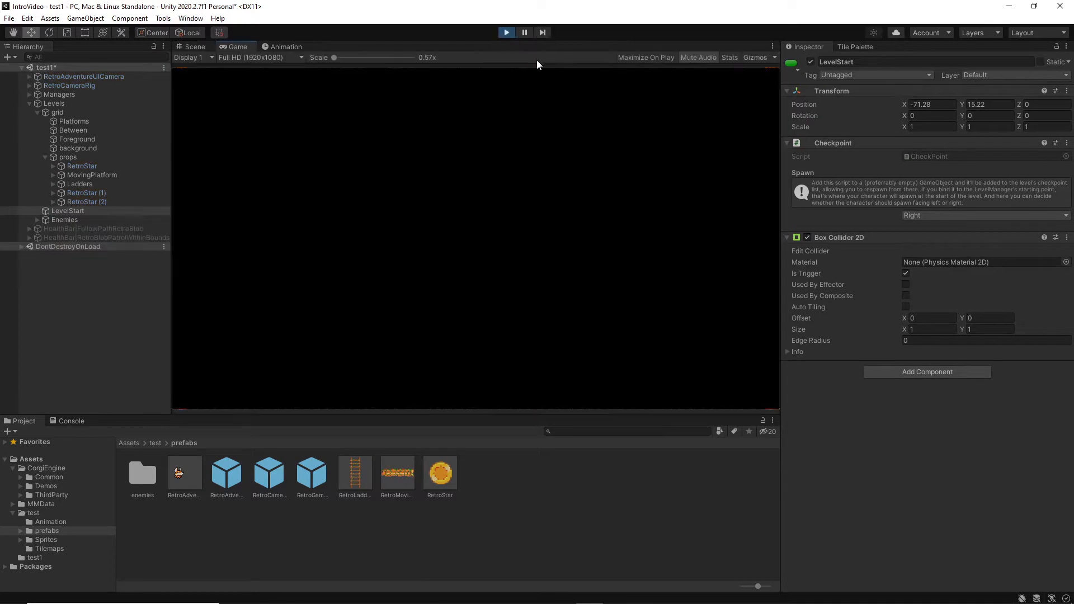
key("Right")
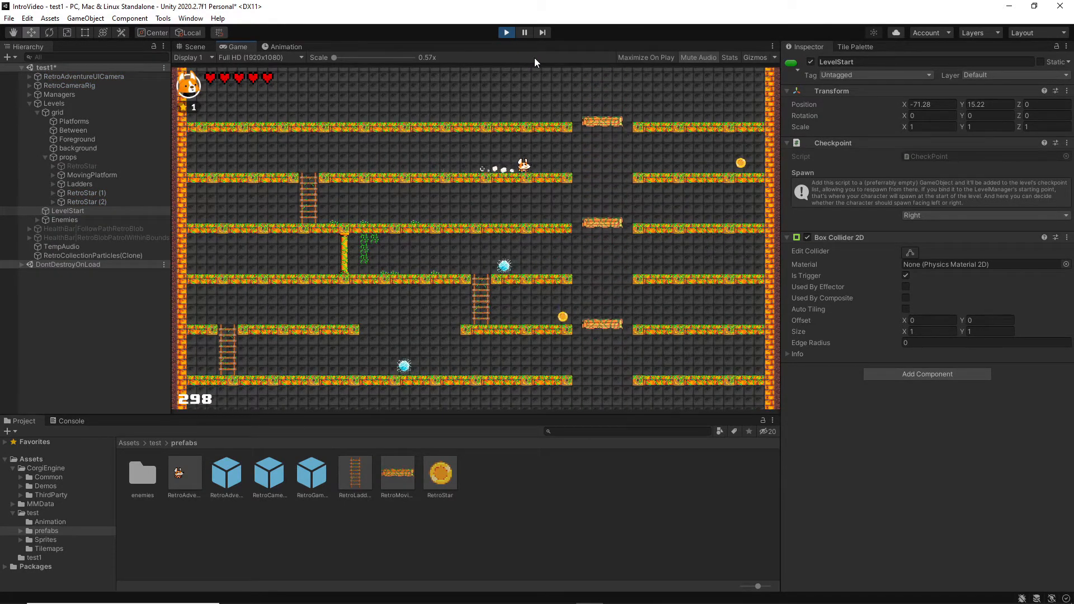
key("space")
key("space")
key("Right")
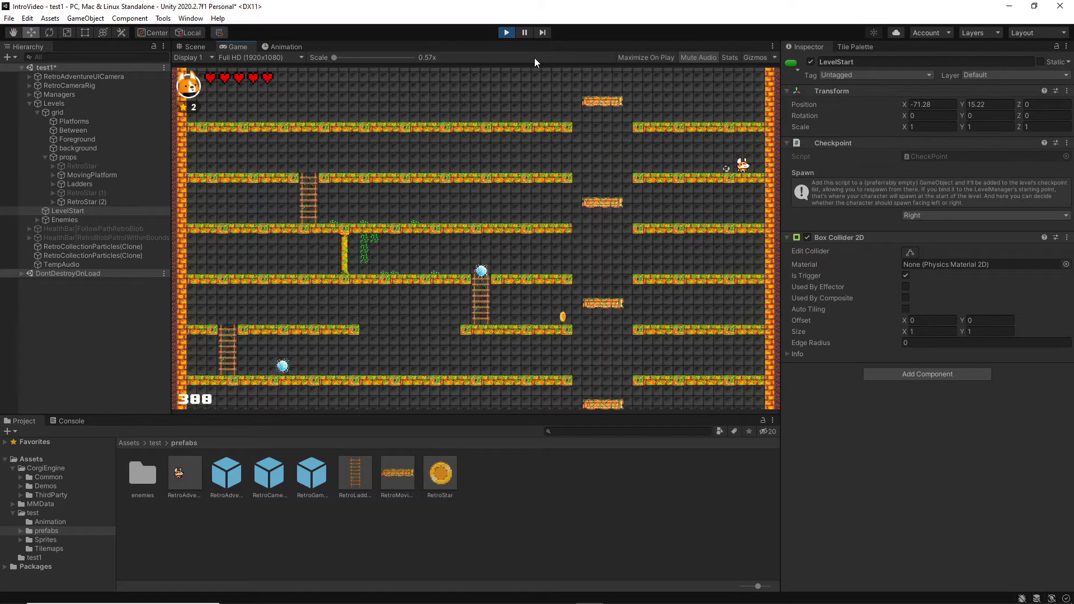
key("Left")
left_click(505, 32)
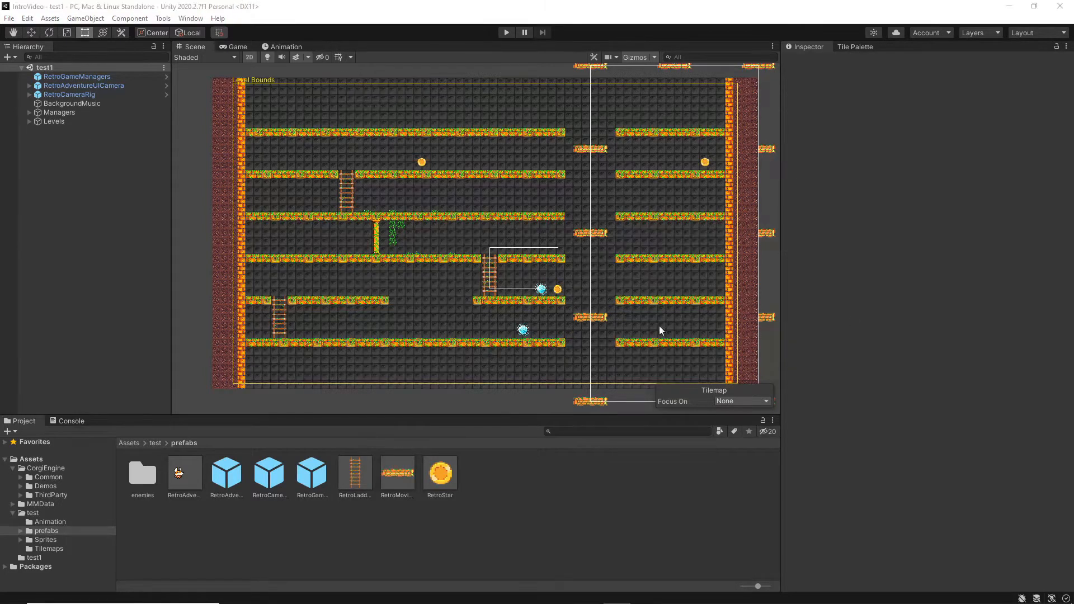
Import the idlespritesheet image into the project's Sprites folder.
left_click(53, 539)
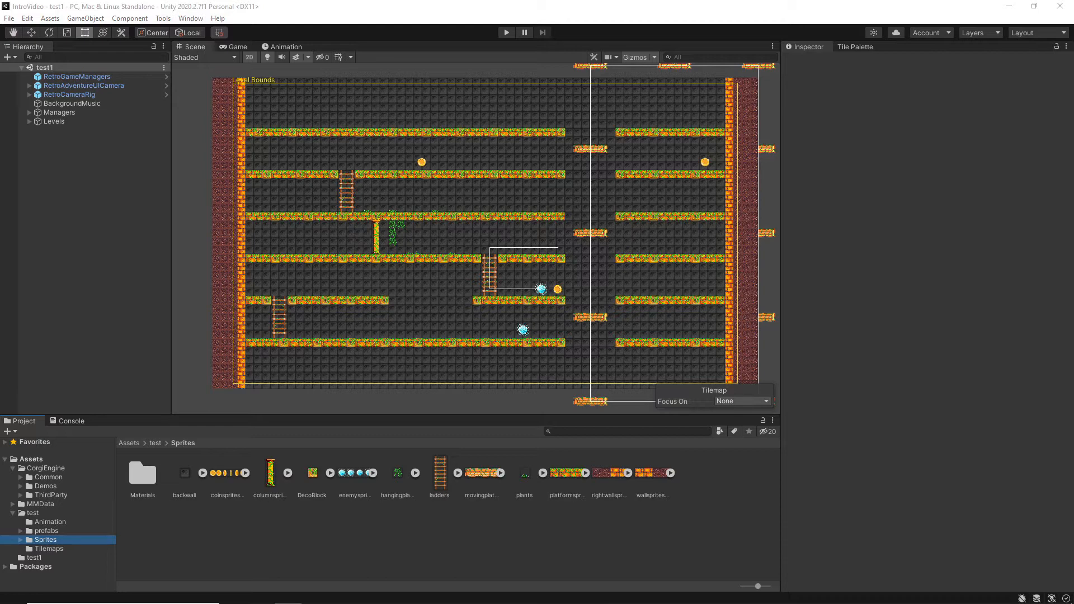
left_click_drag(305, 512, 214, 527)
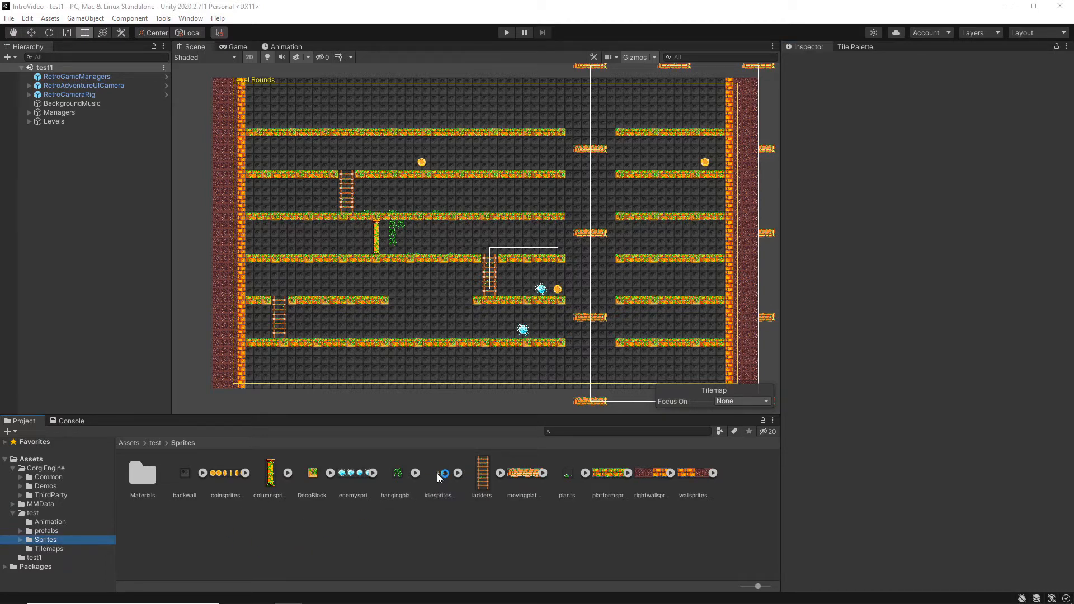
Set idlespritesheet's Pixels Per Unit to 16, Sprite Mode to Multiple, Filter Mode to Point (no filter) and Compression to None, and apply.
left_click(927, 142)
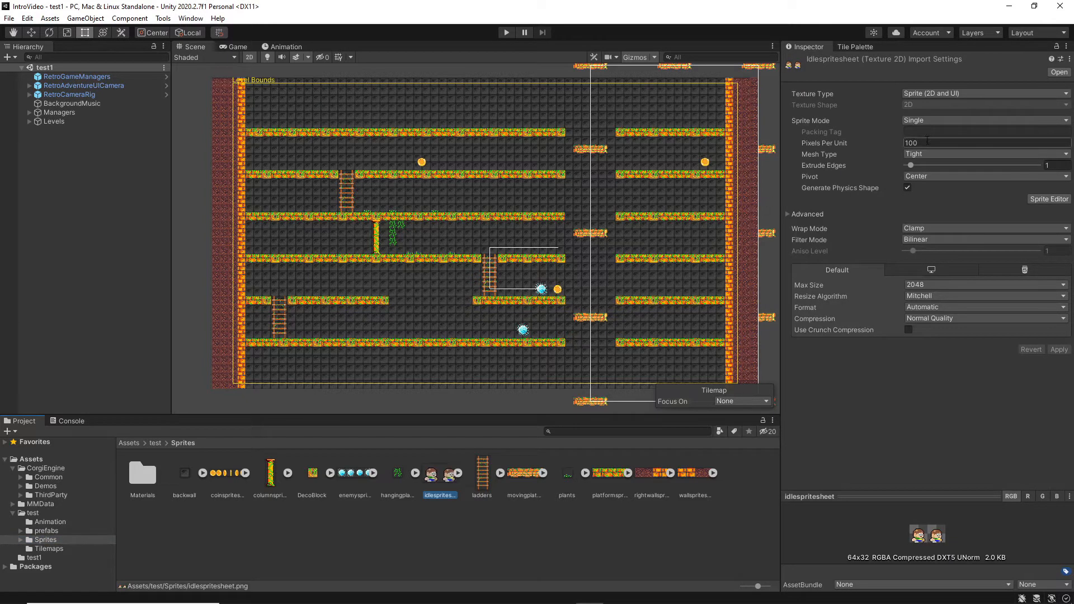
type("16")
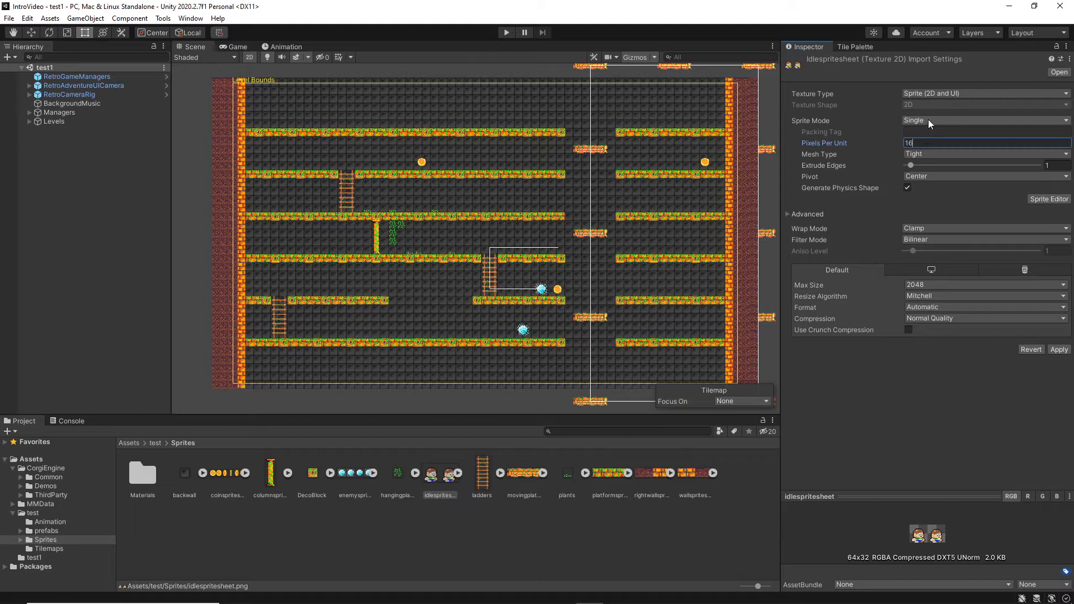
left_click(930, 122)
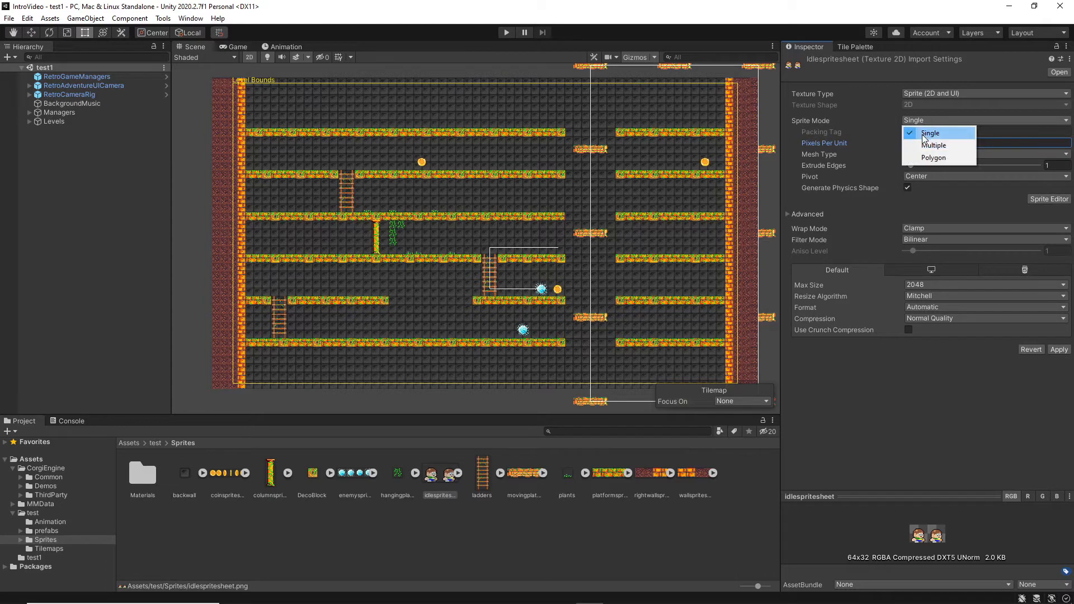
left_click(946, 144)
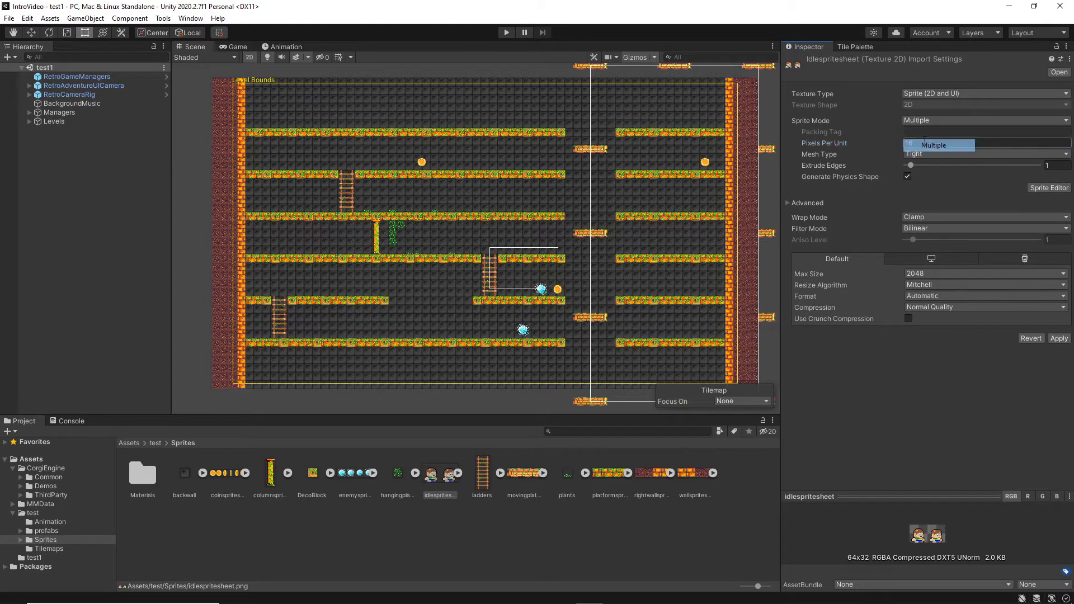
left_click(935, 226)
left_click(939, 238)
left_click(936, 307)
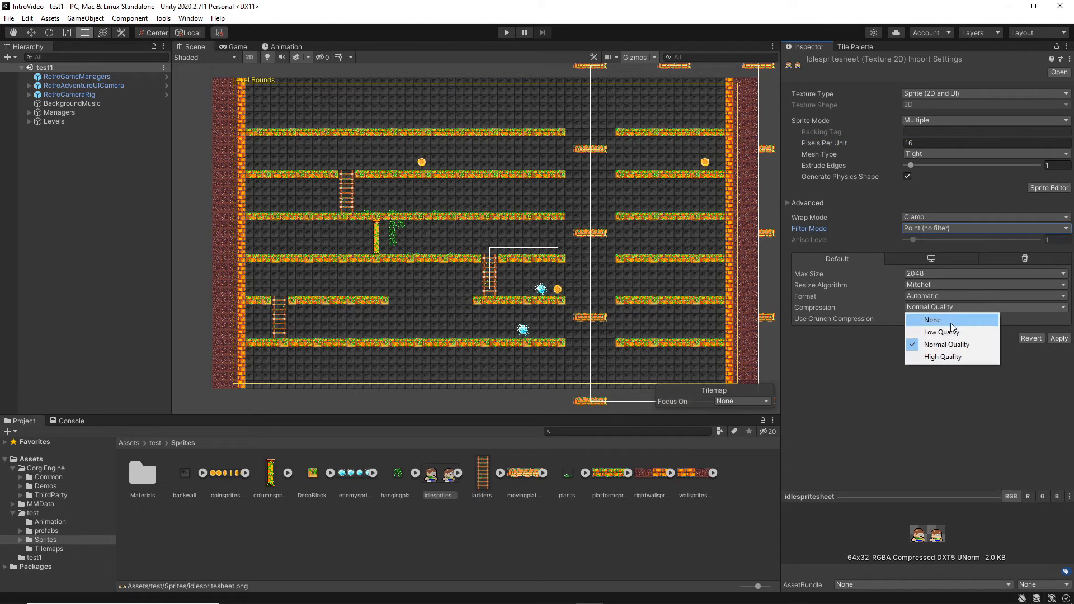
left_click(946, 320)
left_click(1059, 328)
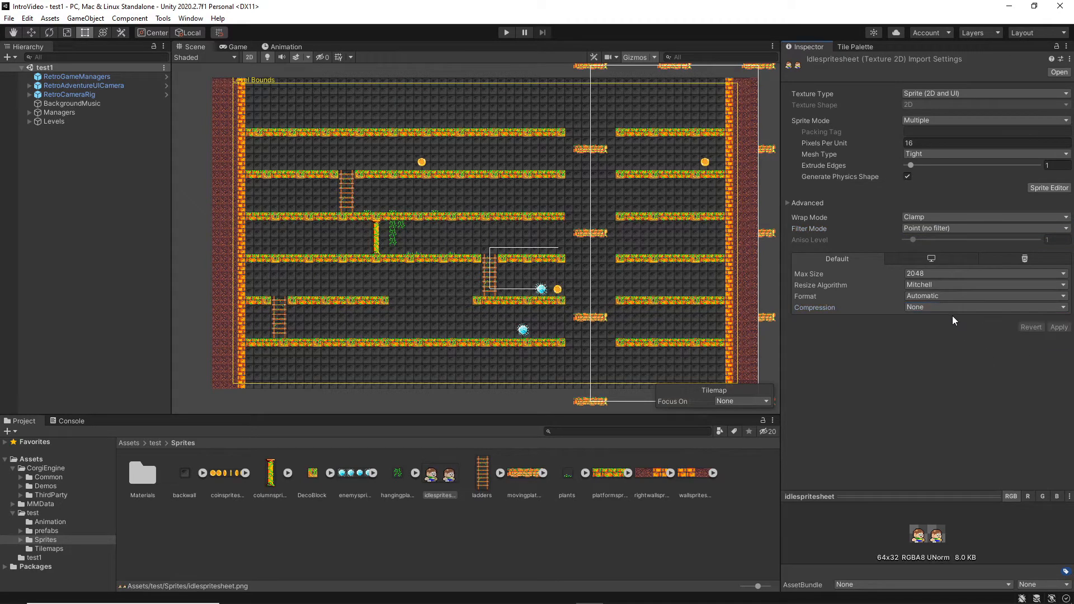
Slice idlespritesheet by cell size into 32 x 32 pixel sprites in the Sprite Editor, apply the slices, and close the editor.
left_click(1035, 188)
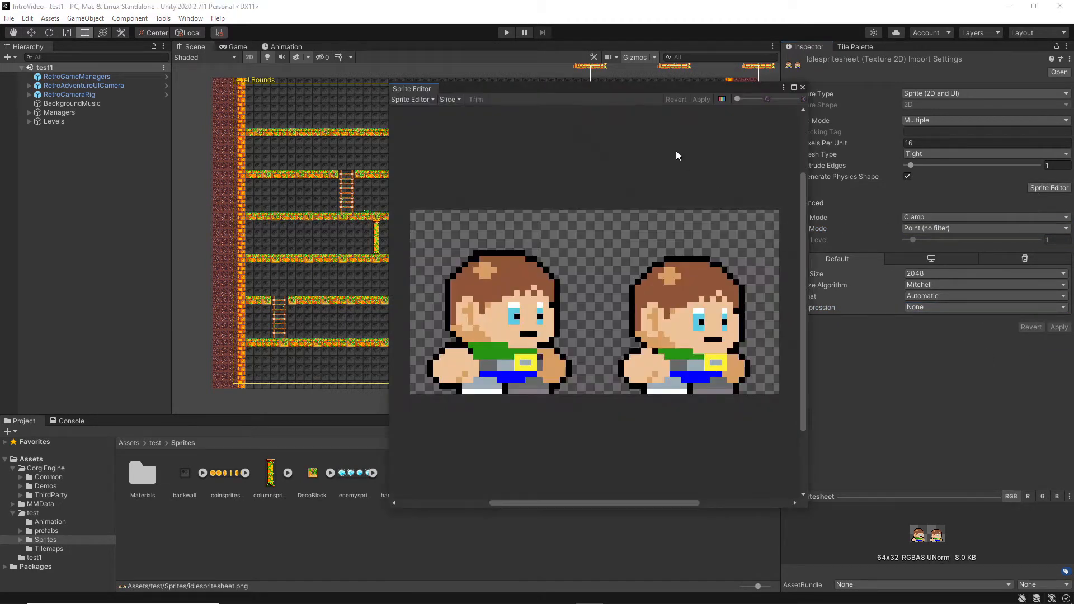
left_click(451, 99)
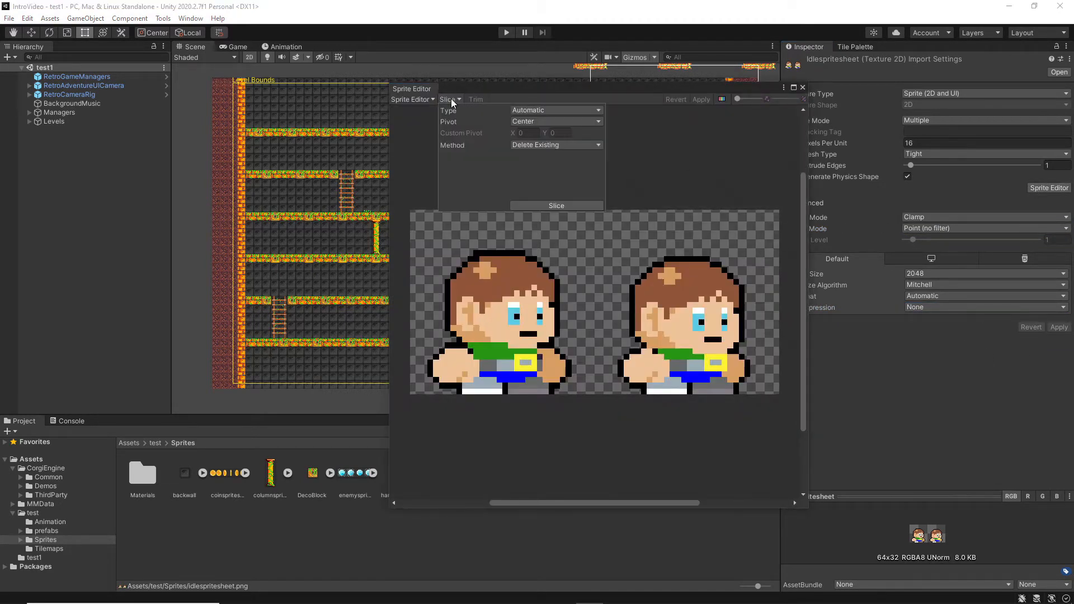
left_click(540, 110)
left_click(599, 135)
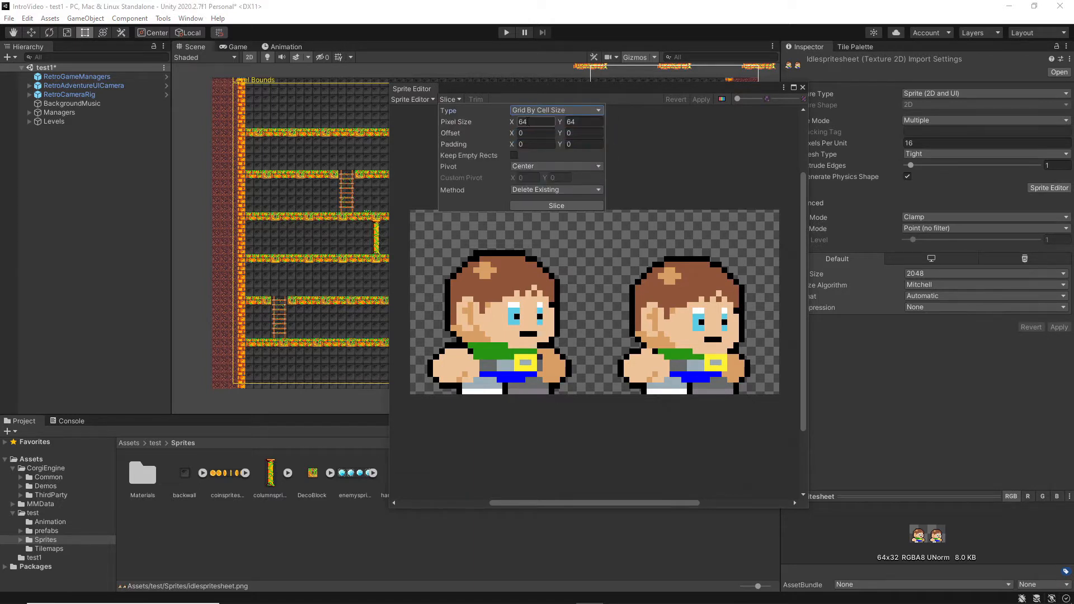
key("Tab")
left_click(556, 204)
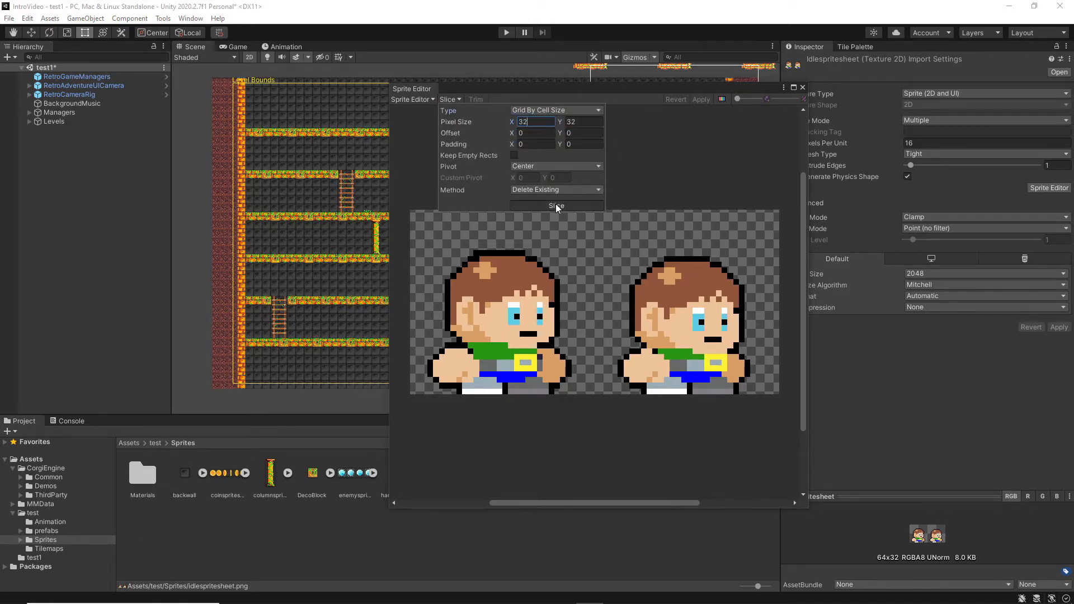
left_click(696, 99)
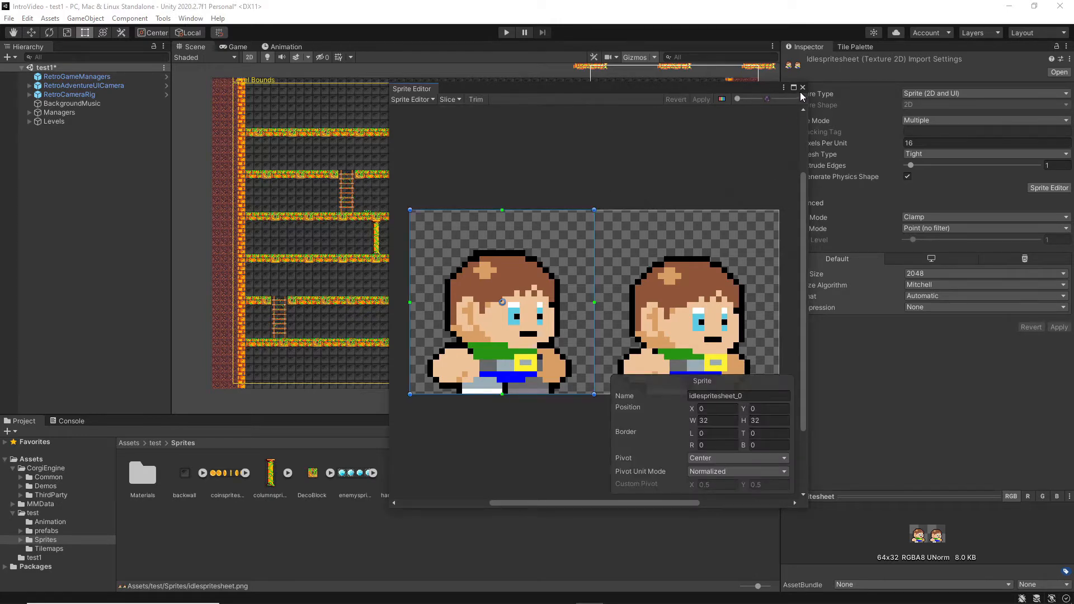
left_click(802, 88)
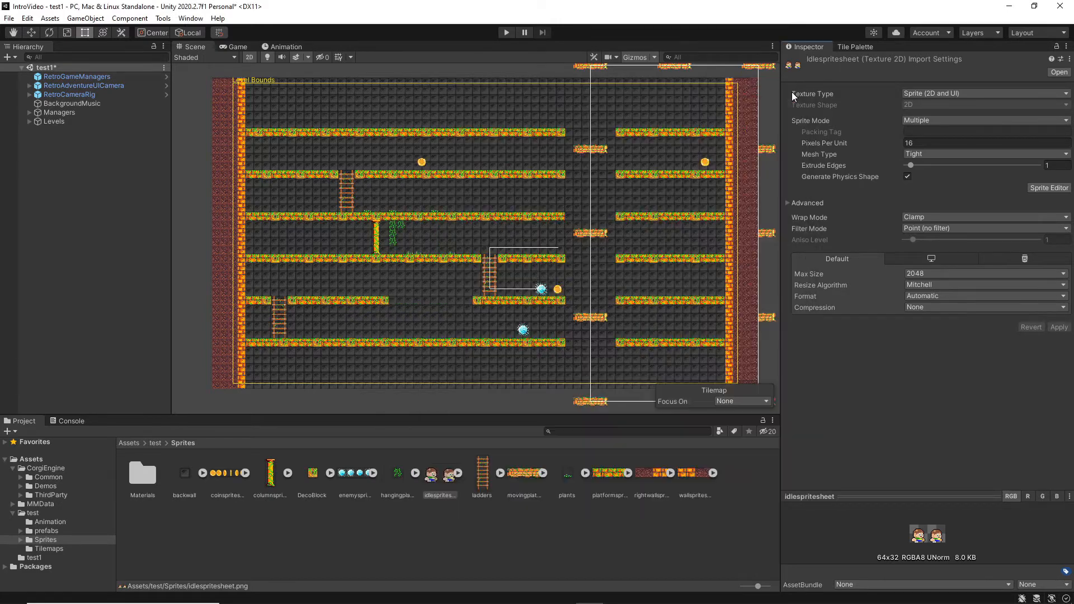
Place the idlespritesheet_0 sprite in the scene on the middle platform, at about X -63.8, Y 10.1.
left_click(459, 473)
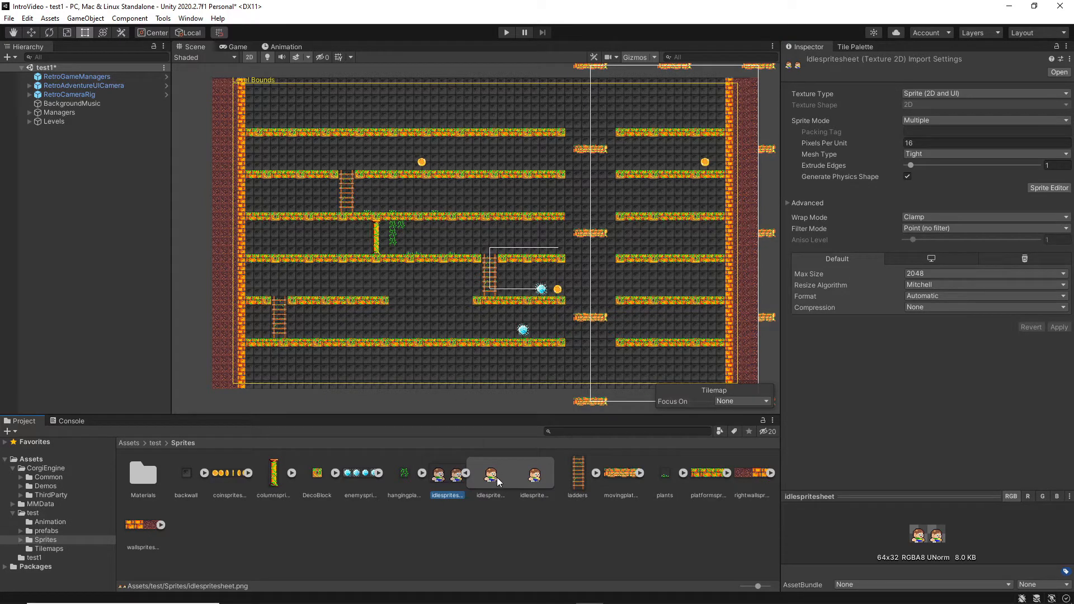
left_click_drag(498, 481, 458, 205)
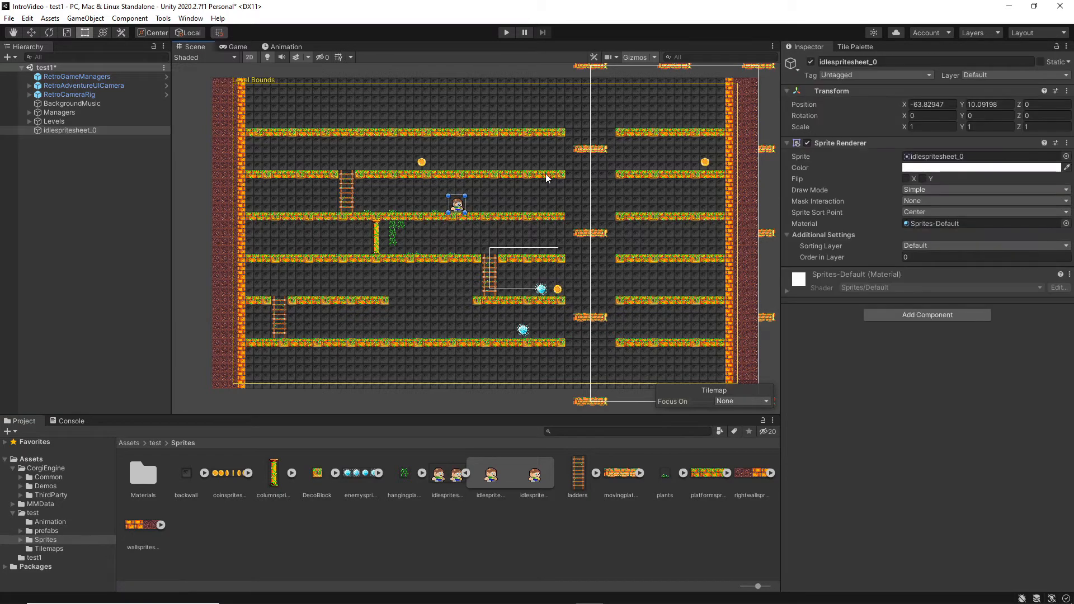
Create an animation clip named Idle for the idlespritesheet_0 object and save it in the Animation folder.
left_click(275, 47)
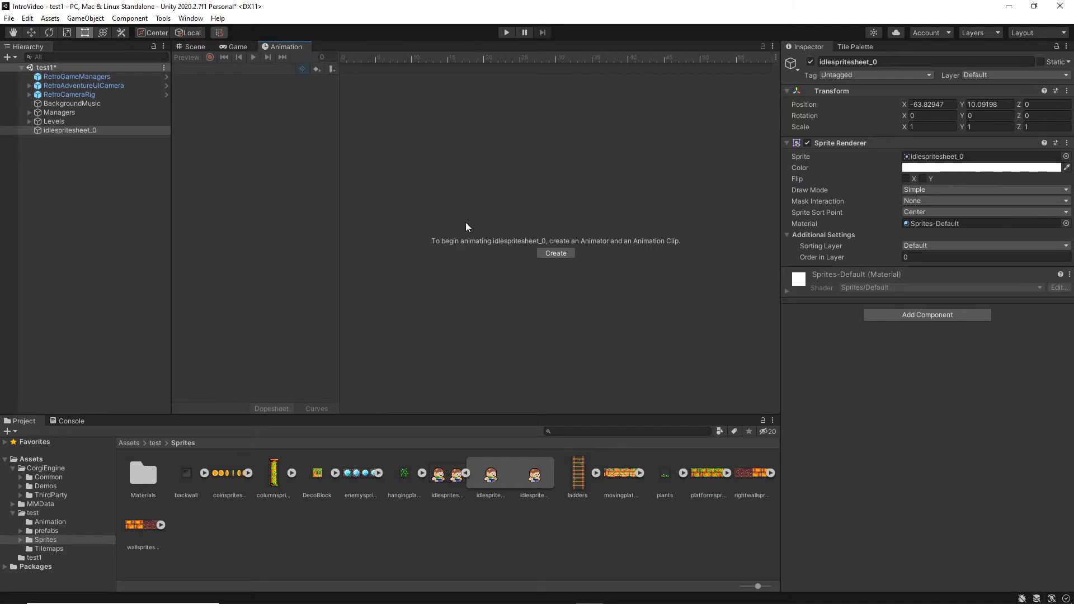
left_click(555, 254)
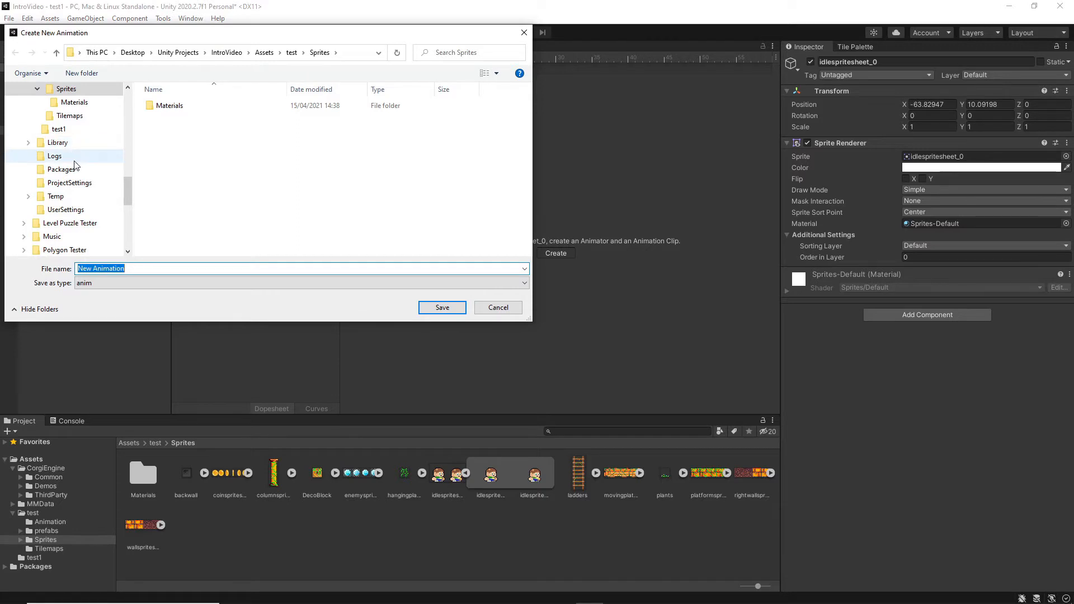
scroll(78, 157, "up", 3)
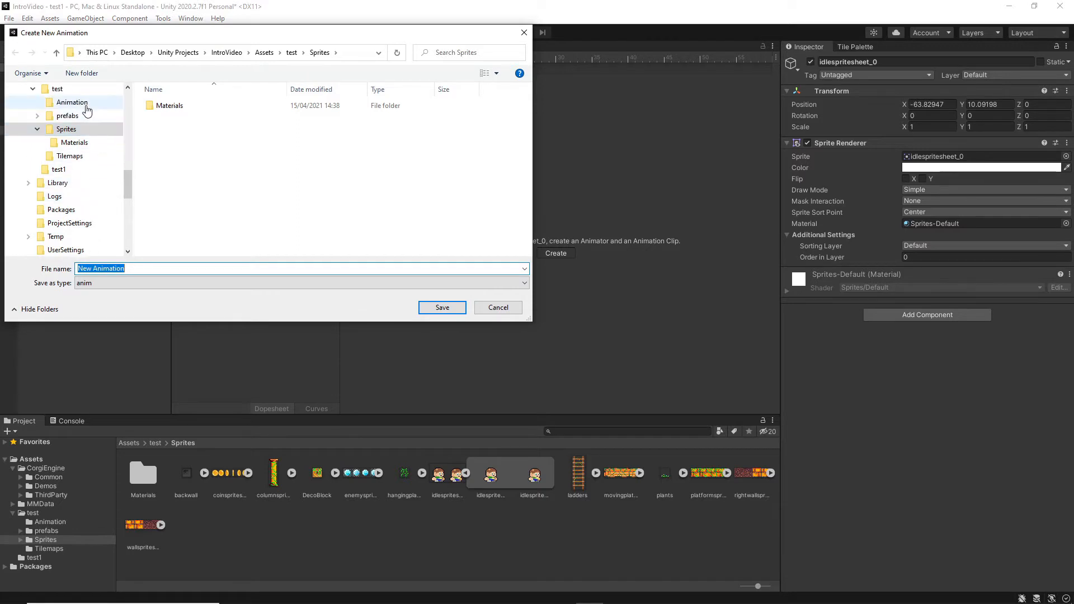
left_click(86, 106)
left_click(137, 268)
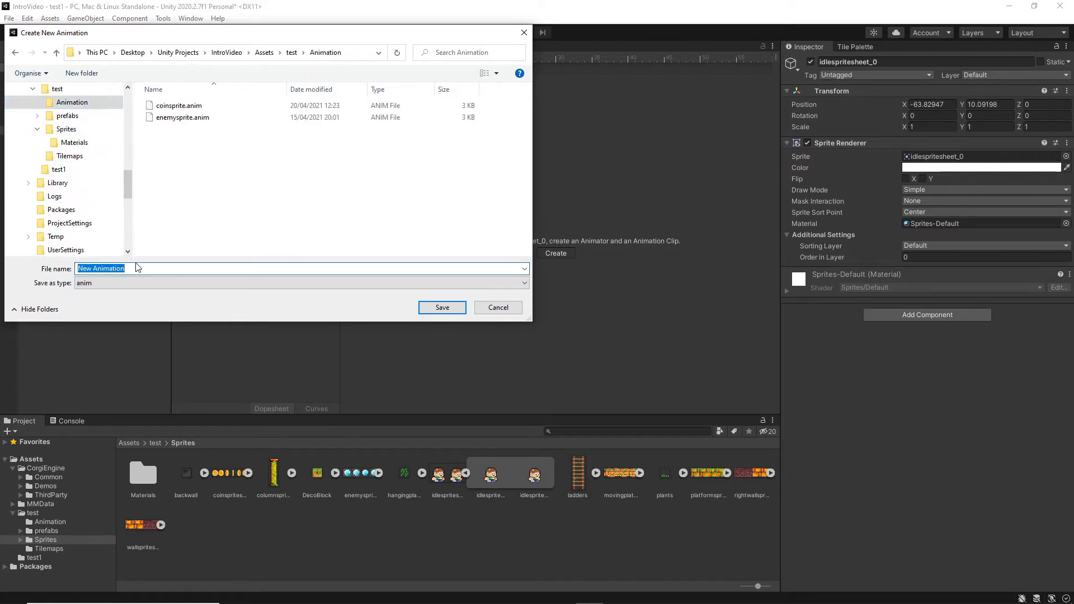
type("Idle")
left_click(426, 310)
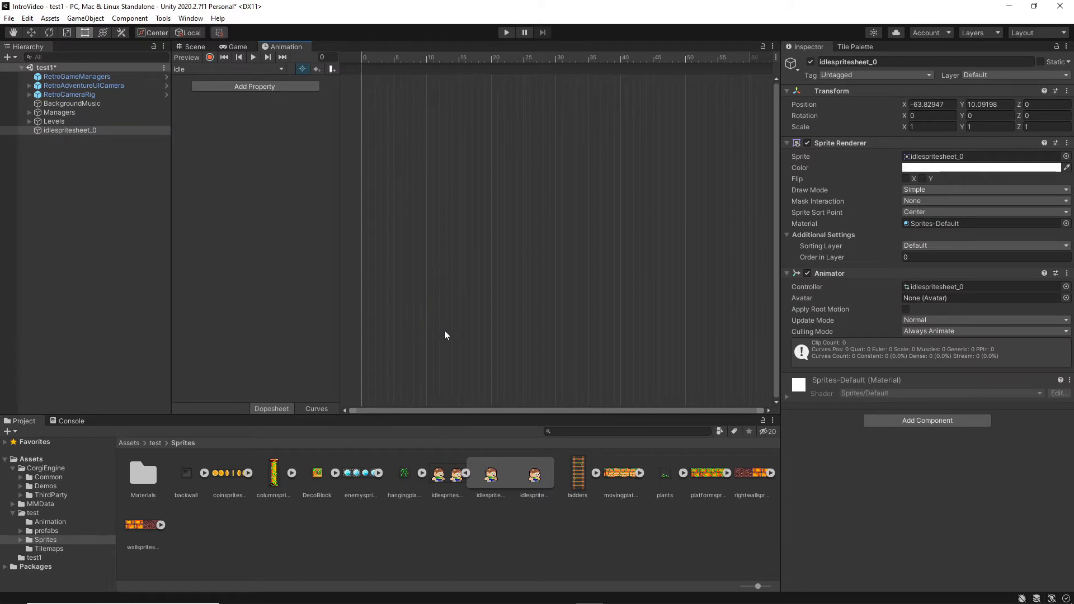
Key idlespritesheet_0 and idlespritesheet_1 at frames 0 and 30 of the Idle clip, repeat idlespritesheet_0 at frame 60, and play-test the animation.
left_click(497, 481)
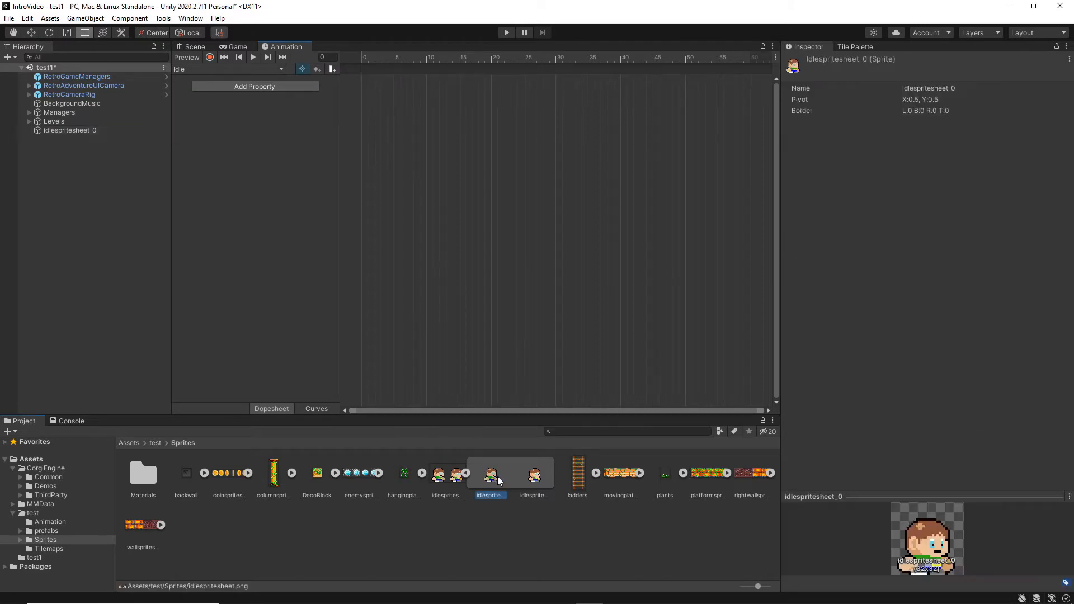
left_click(535, 481, "ctrl")
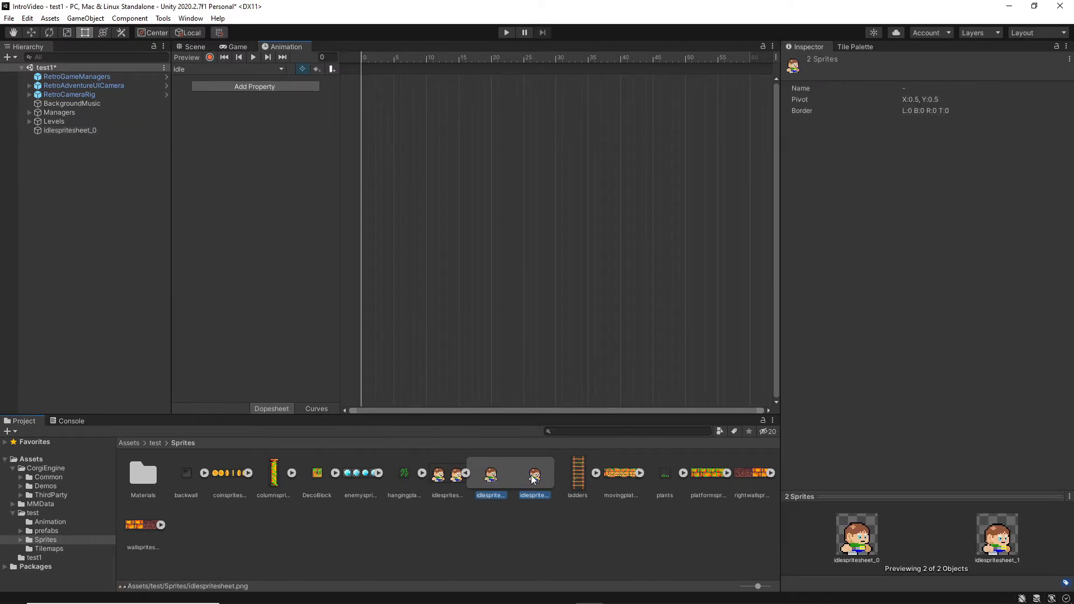
left_click_drag(534, 481, 565, 98)
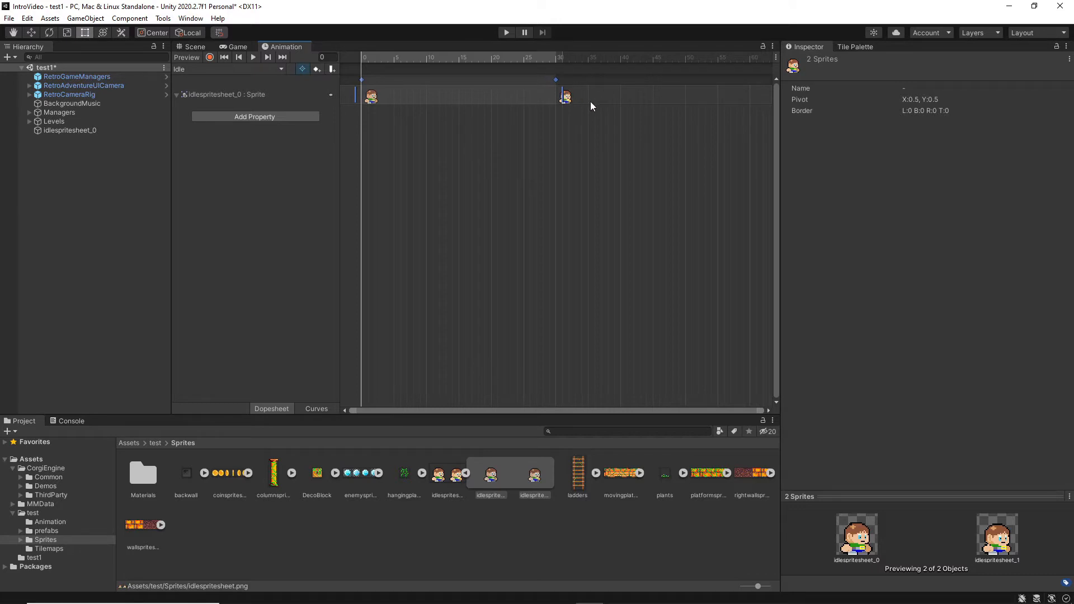
left_click_drag(490, 478, 752, 101)
left_click(492, 482)
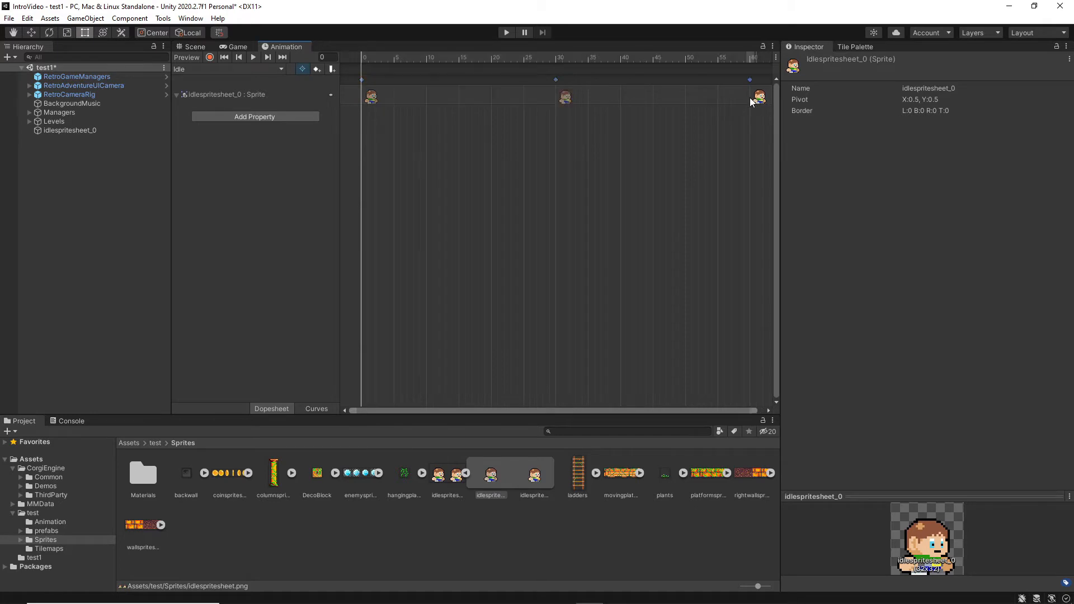
left_click(505, 33)
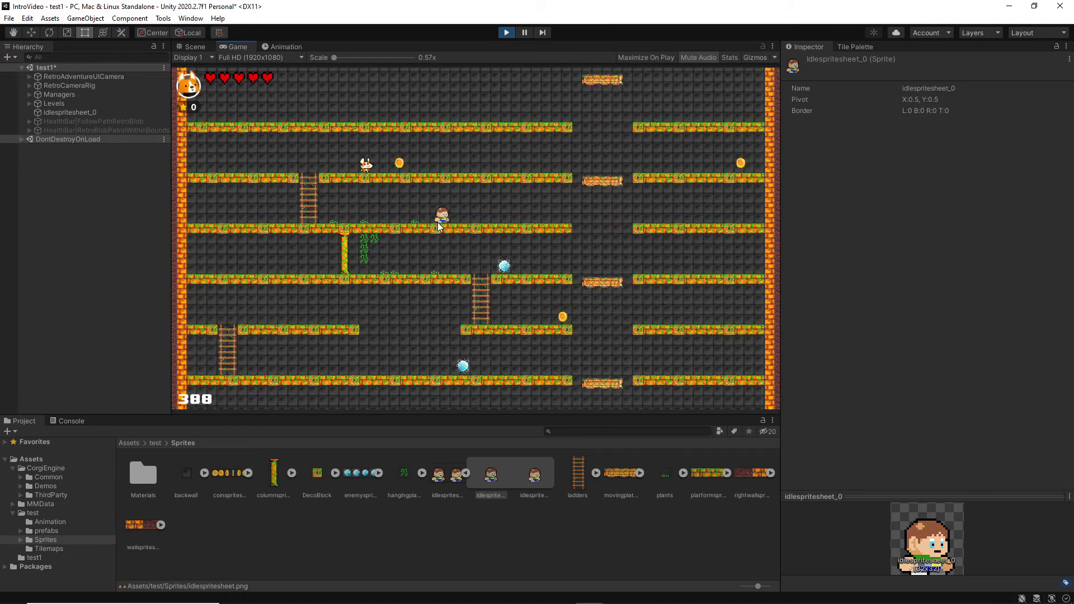
left_click(507, 33)
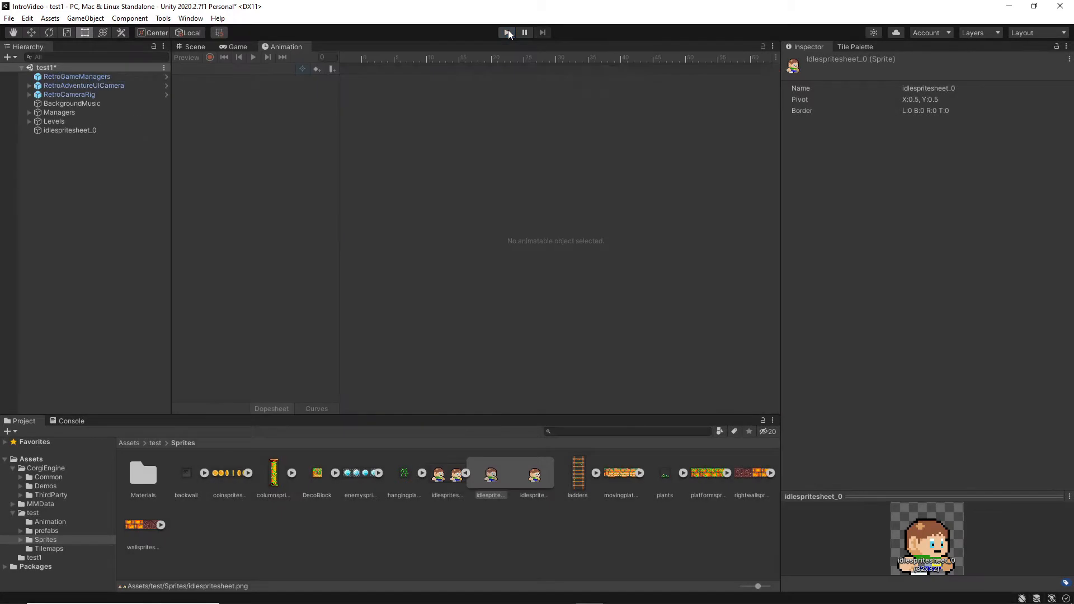
Create a folder named PlayerCharacter in the Sprites folder, move idlespritesheet into it, and open it.
right_click(258, 533)
mouse_move(285, 234)
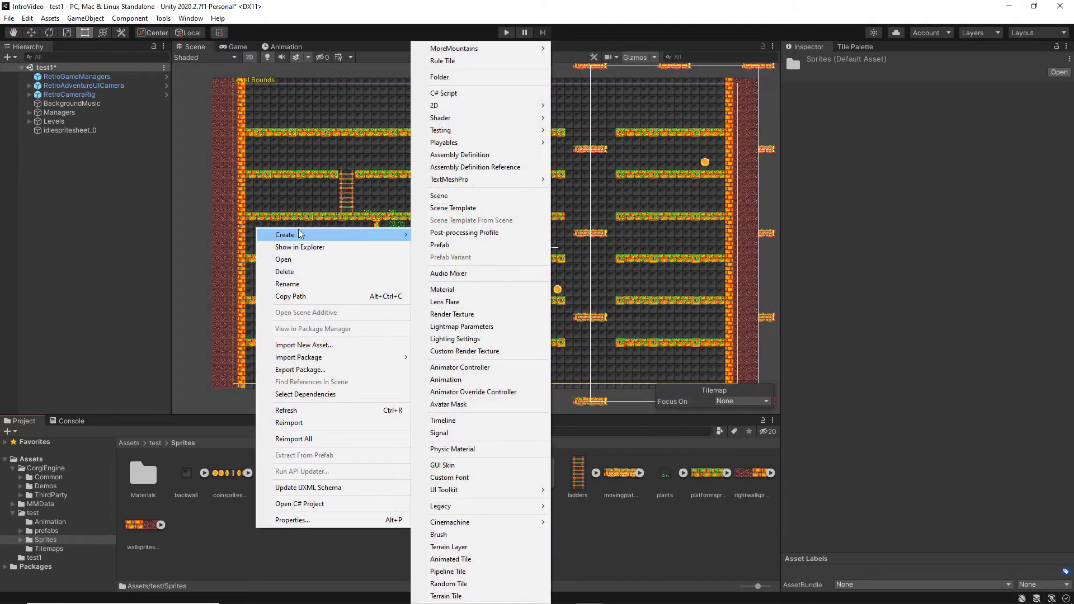
left_click(444, 78)
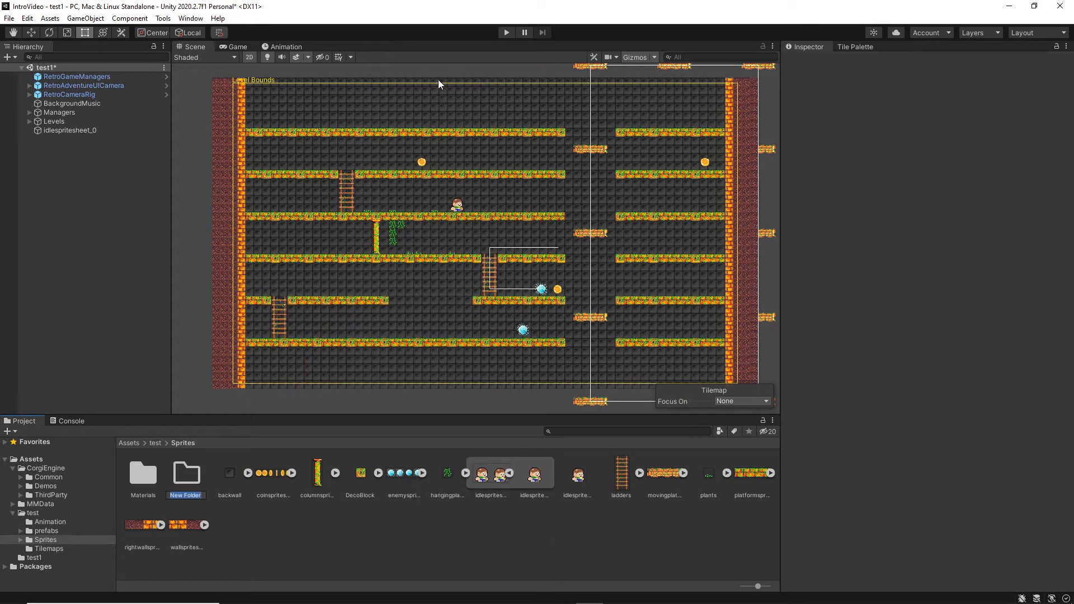
type("C")
type("layerCharact")
type("er")
key("Return")
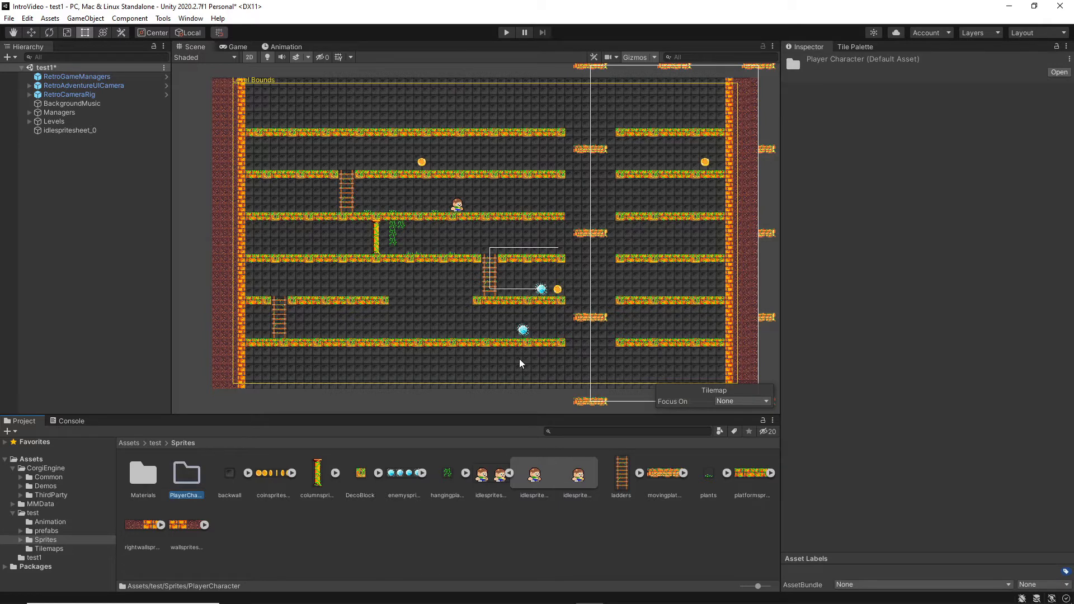
left_click_drag(495, 478, 188, 484)
double_click(188, 484)
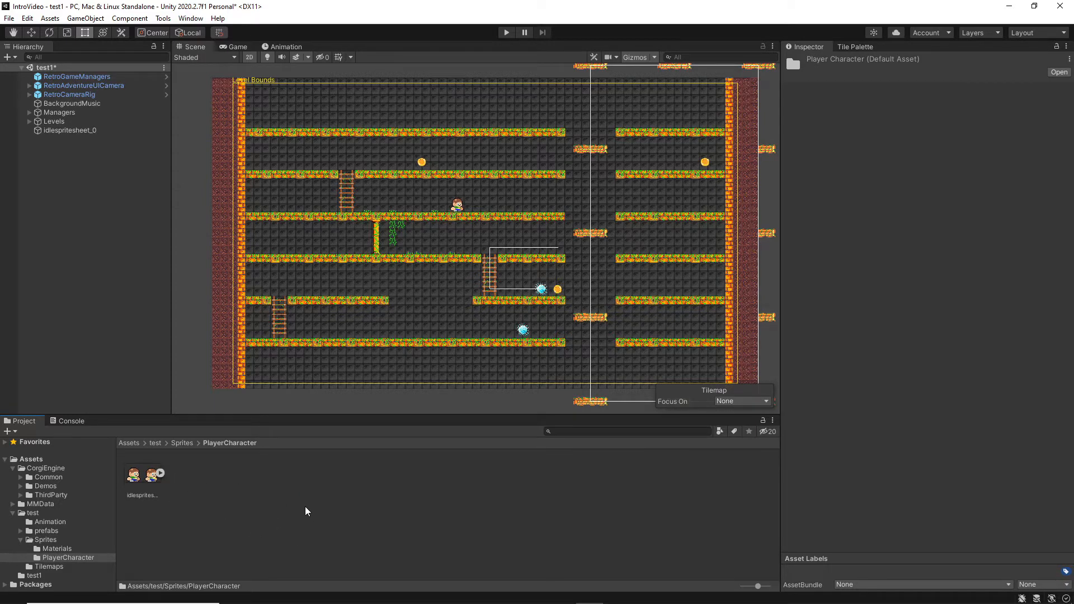
Create a folder named PlayerAnimation in the Animation folder, move the Idle clip and the idlespritesheet_0 controller into it, and open it.
left_click(56, 522)
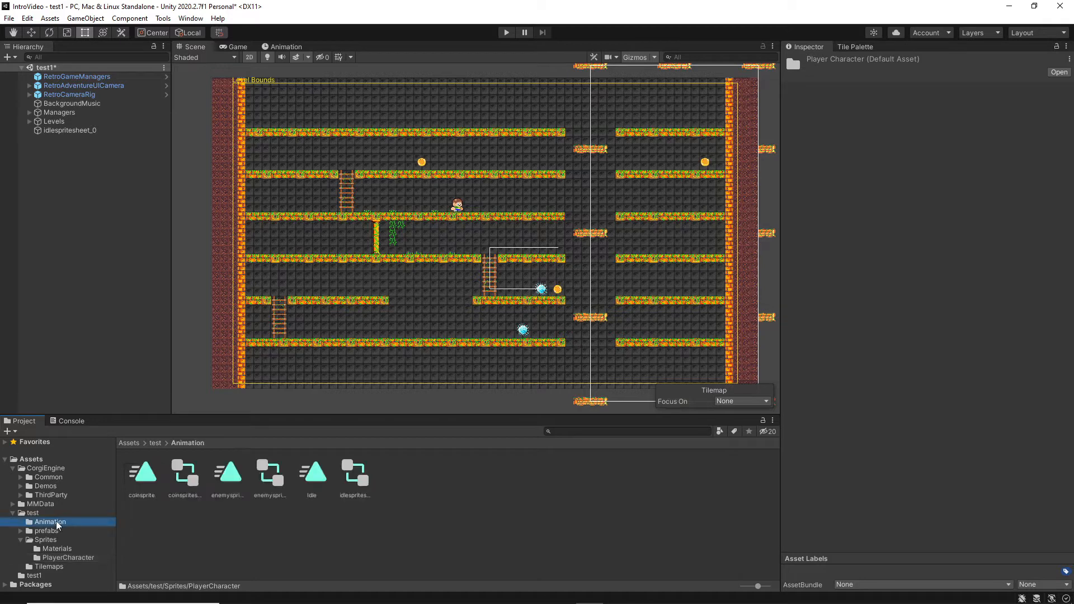
right_click(452, 493)
mouse_move(556, 196)
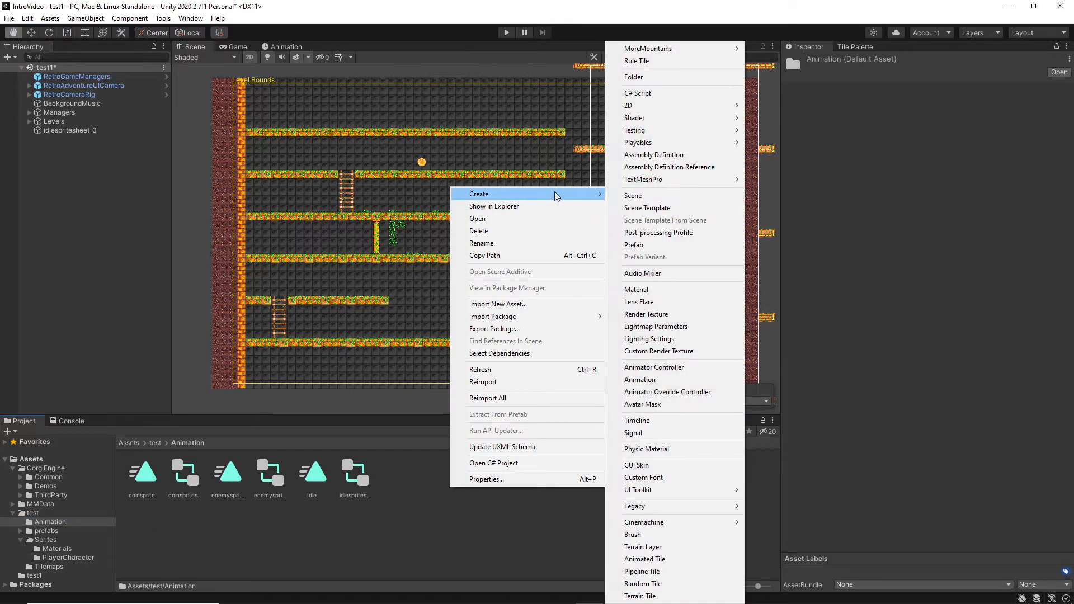
left_click(634, 76)
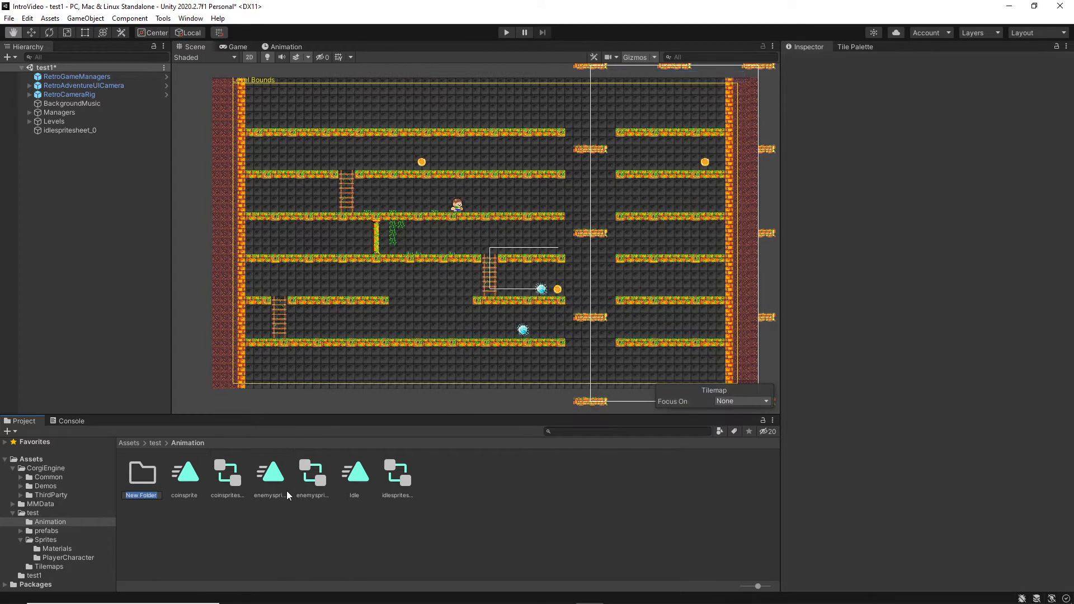
type("tPla")
type("yer")
type("Animat")
type("ion")
key("Return")
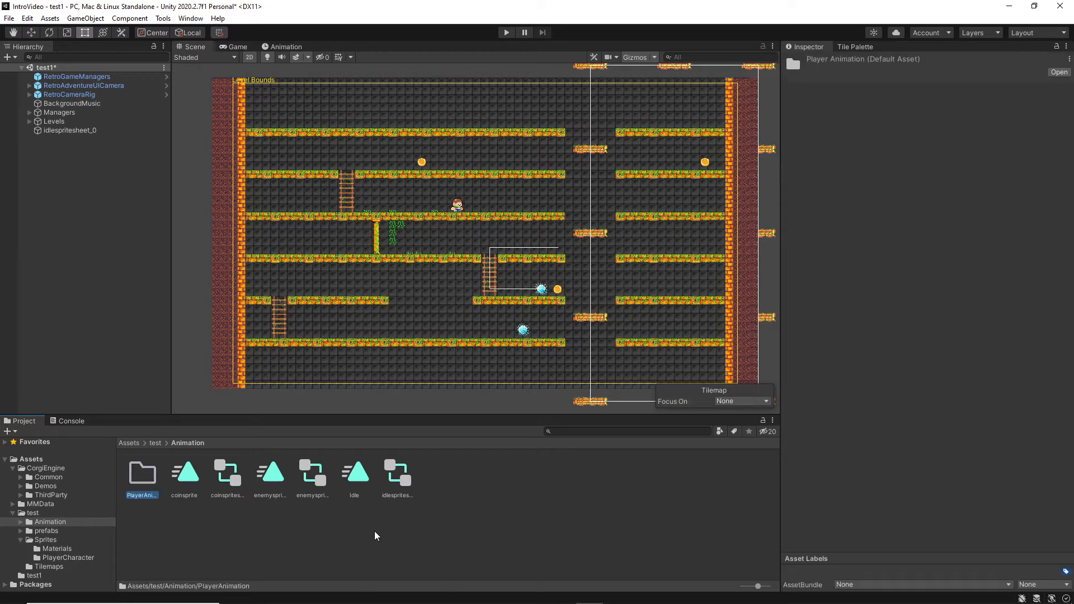
left_click_drag(356, 475, 156, 485)
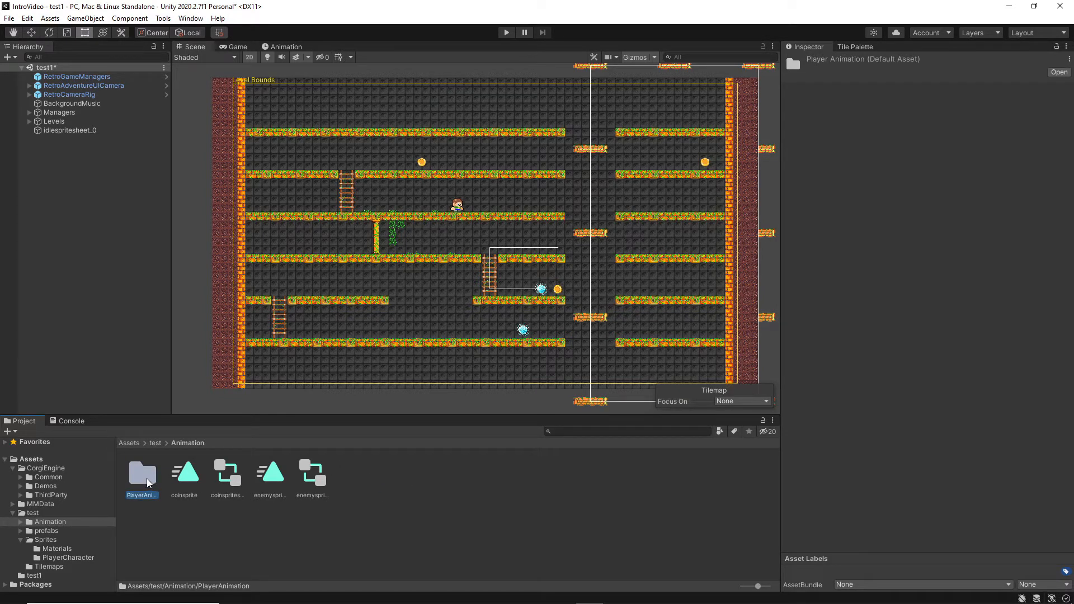
double_click(149, 483)
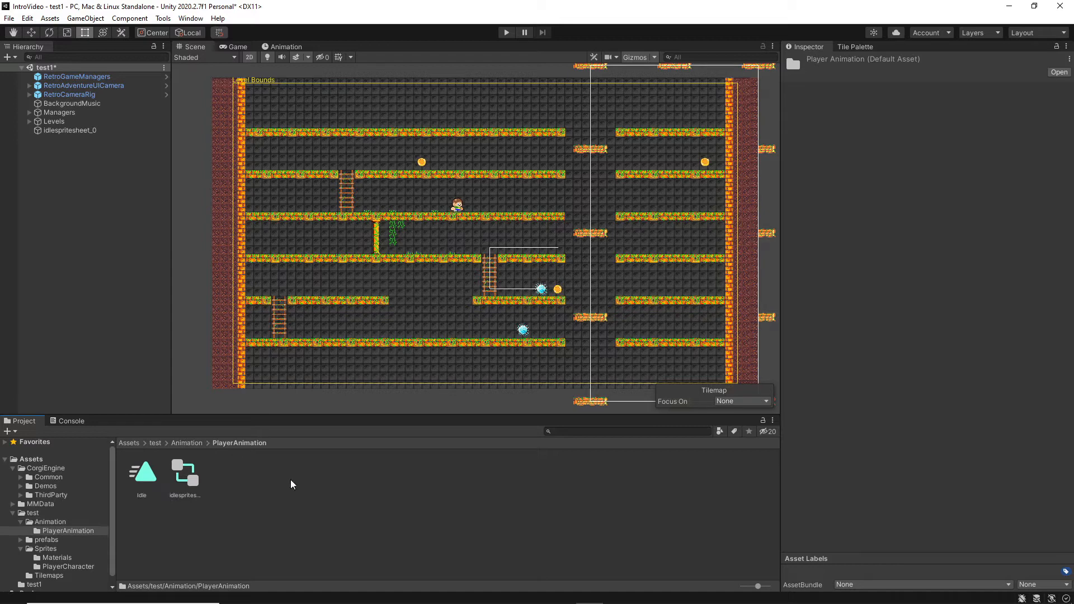
Import the run-spritesheet image from the file explorer into the PlayerCharacter sprites folder.
left_click(63, 568)
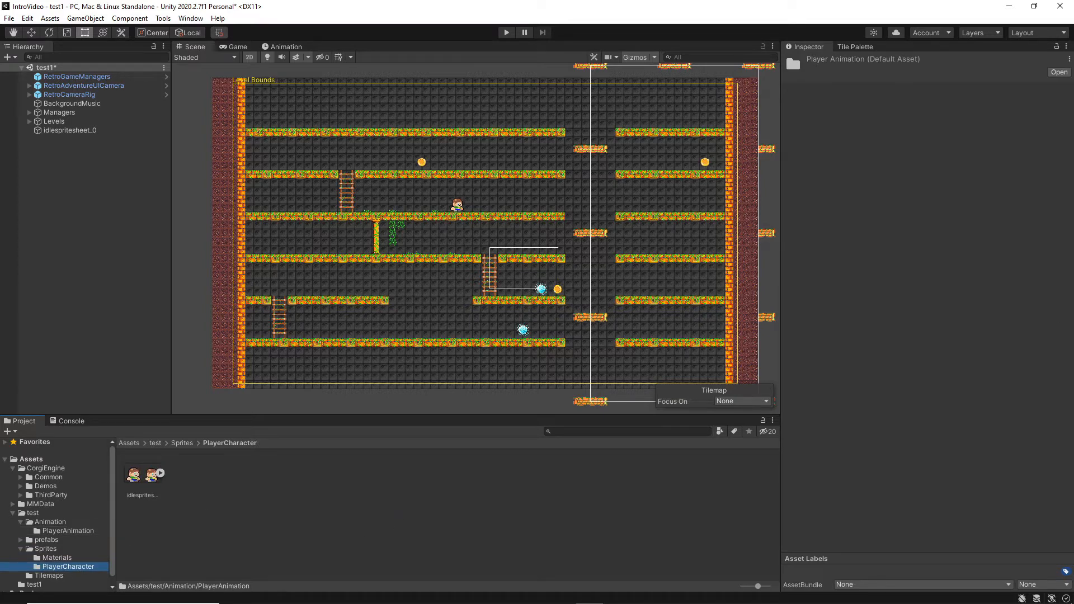
left_click(288, 603)
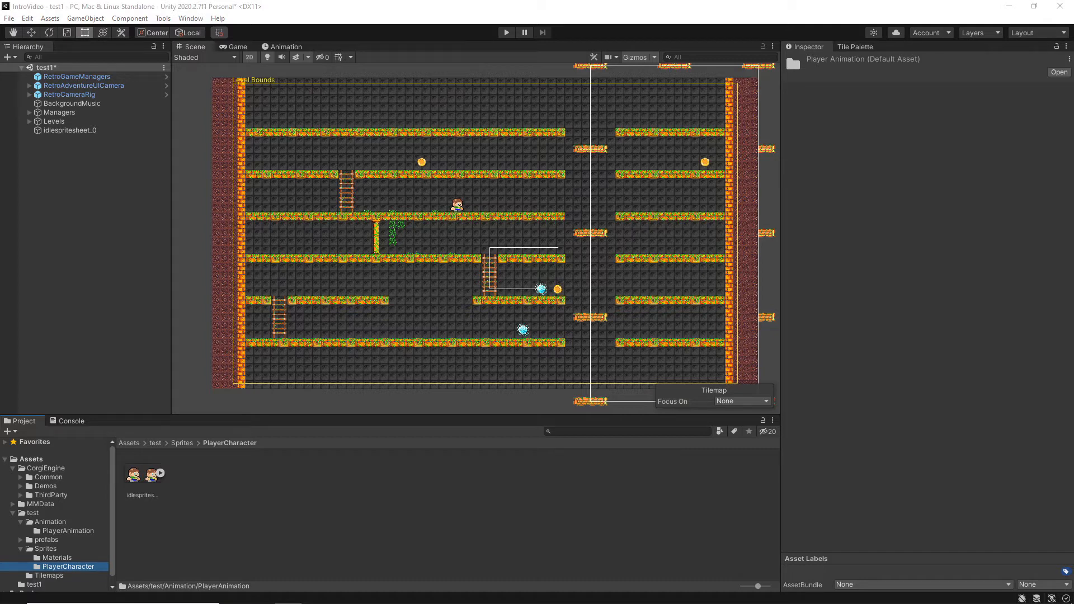
left_click_drag(863, 376, 300, 481)
Set run-spritesheet's Pixels Per Unit to 16, Sprite Mode to Multiple, Filter Mode to Point (no filter) and Compression to None, and apply.
left_click(194, 474)
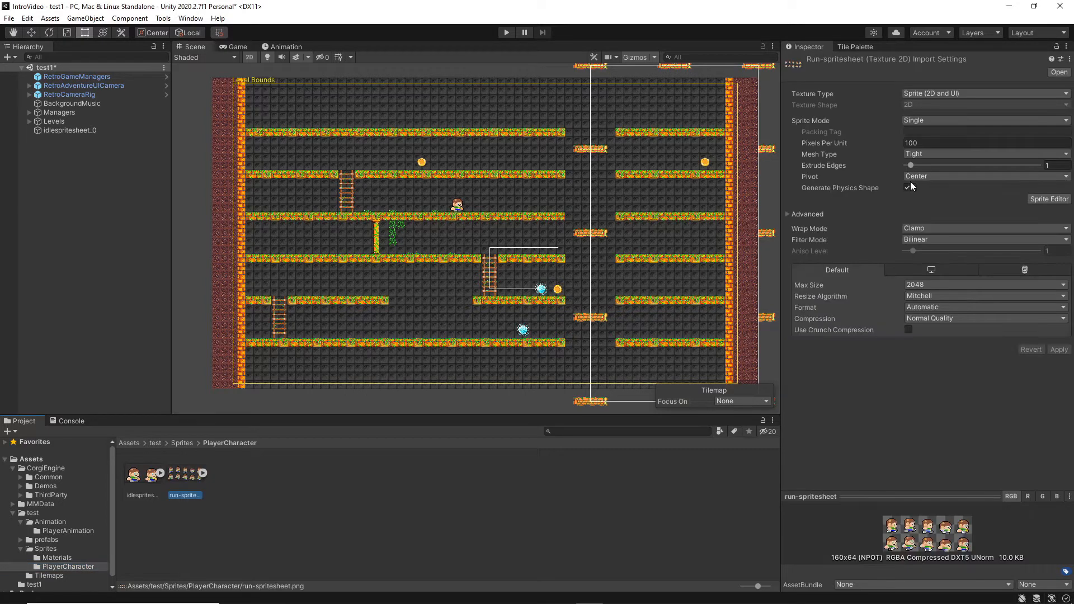
left_click(924, 143)
type("16")
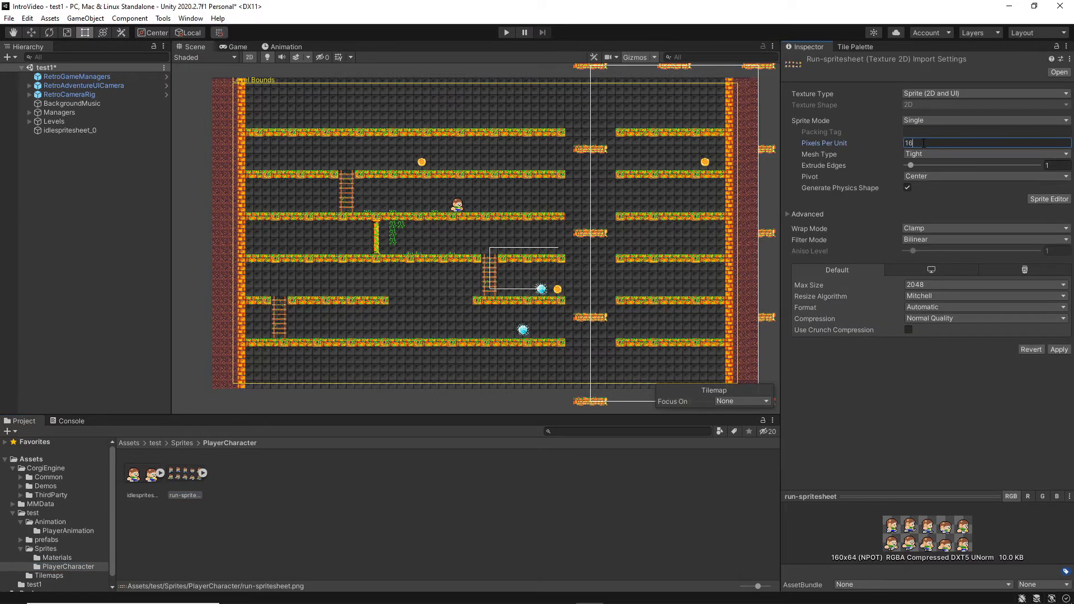
left_click(924, 121)
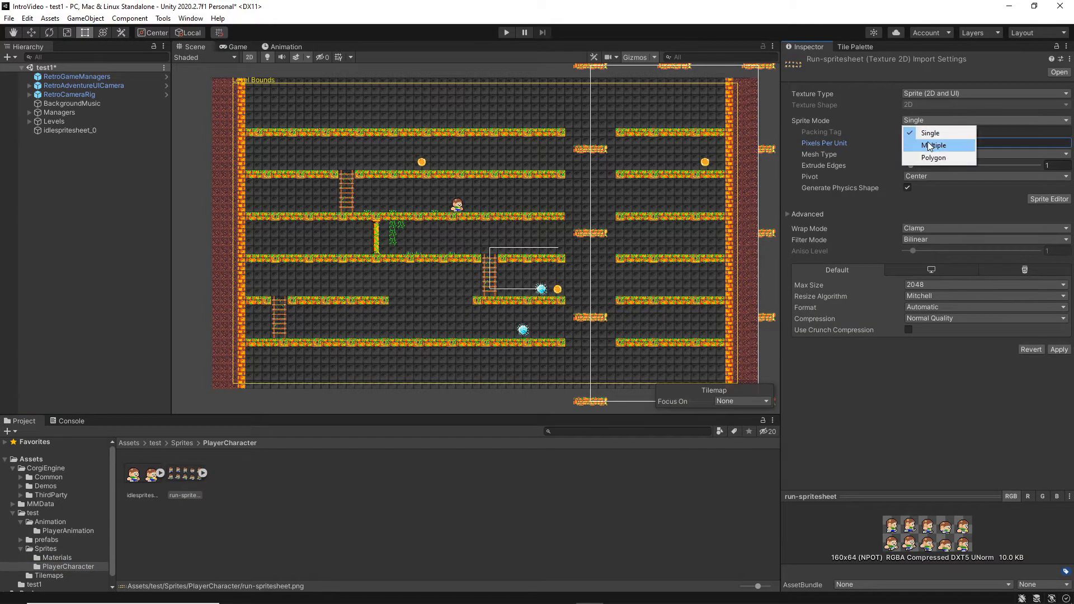
left_click(929, 143)
left_click(922, 227)
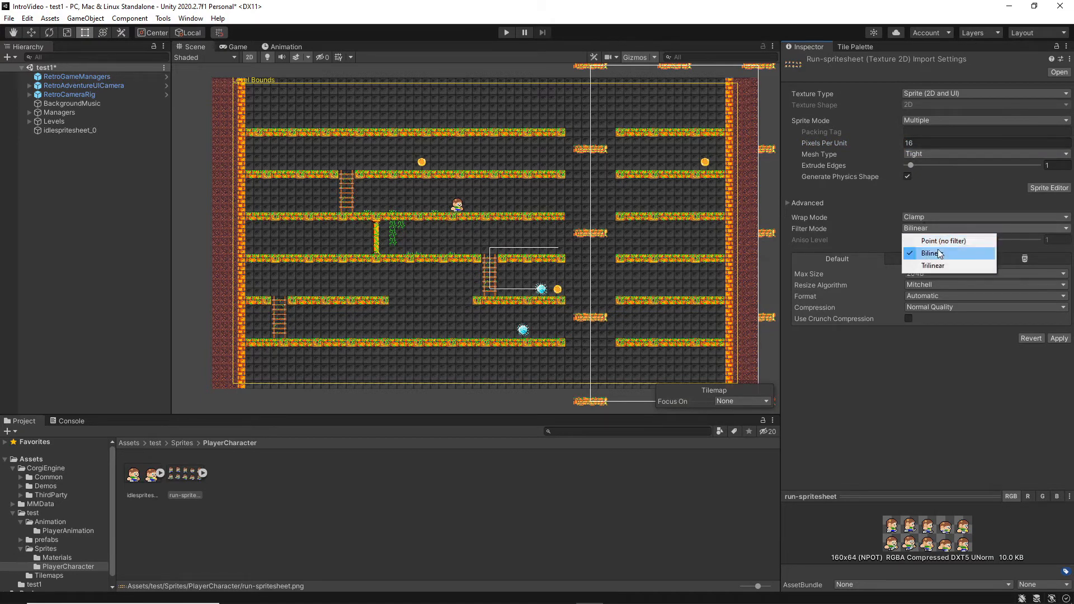
left_click(939, 239)
left_click(939, 305)
left_click(950, 317)
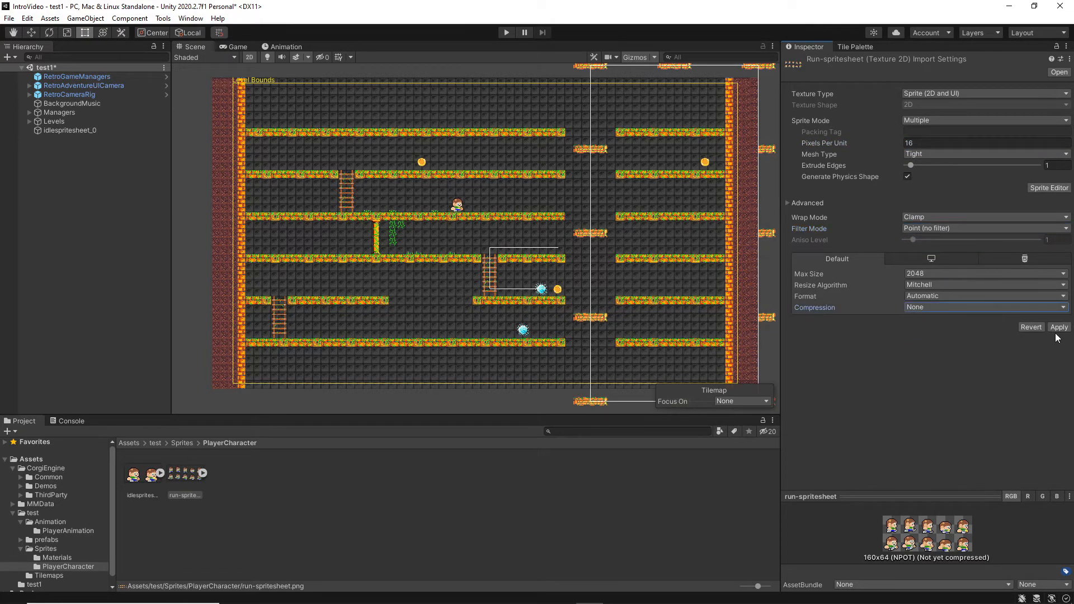
left_click(1059, 327)
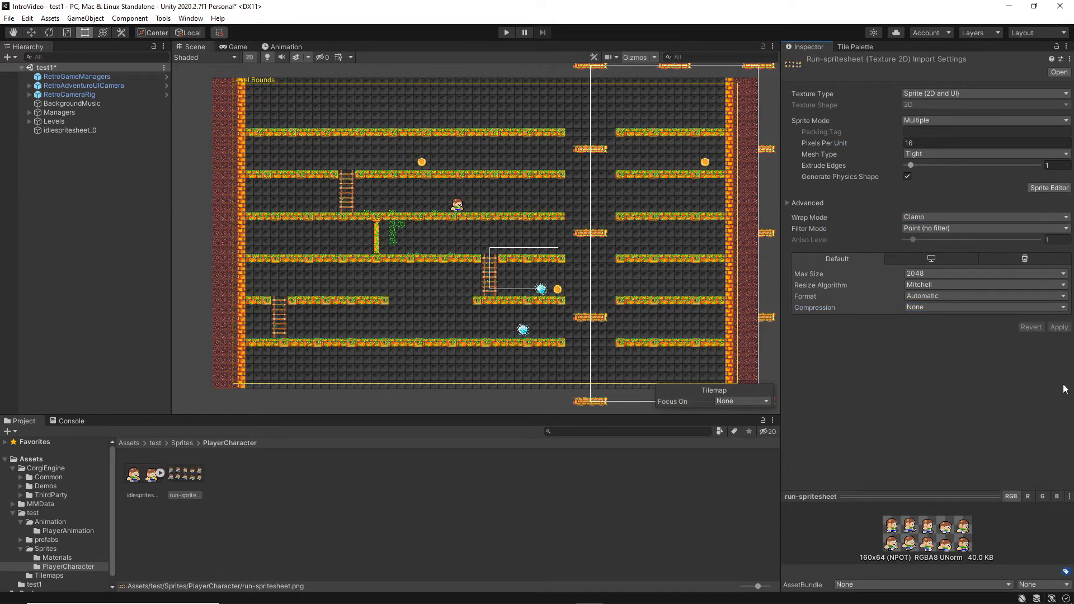
Slice run-spritesheet by cell size into 32 x 32 pixel sprites in the Sprite Editor, apply the slices, and close the editor.
left_click(1062, 190)
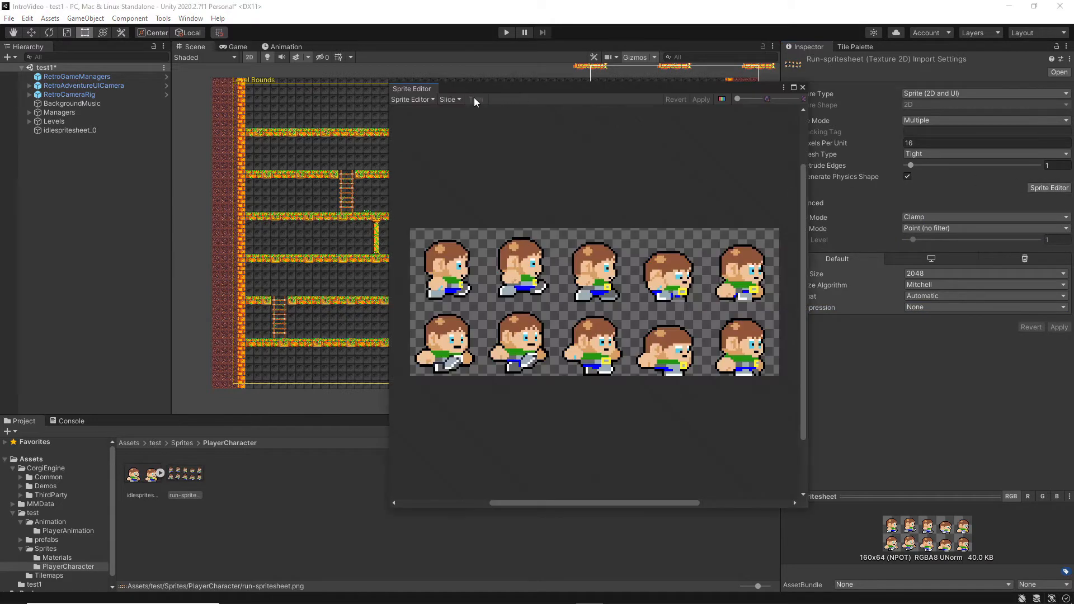
left_click(450, 99)
left_click(544, 111)
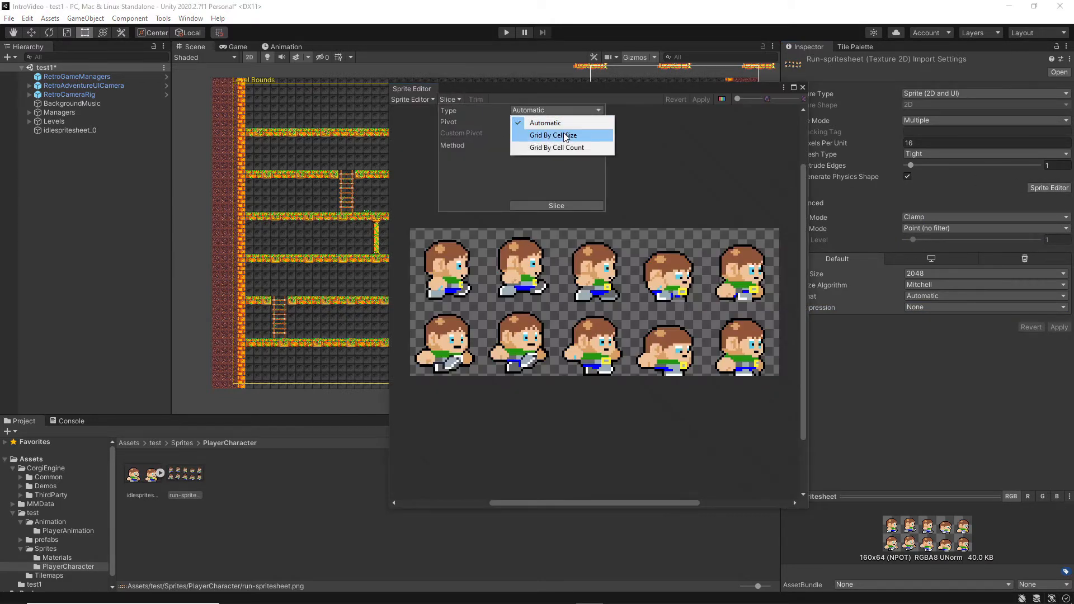
left_click(551, 134)
left_click(524, 122)
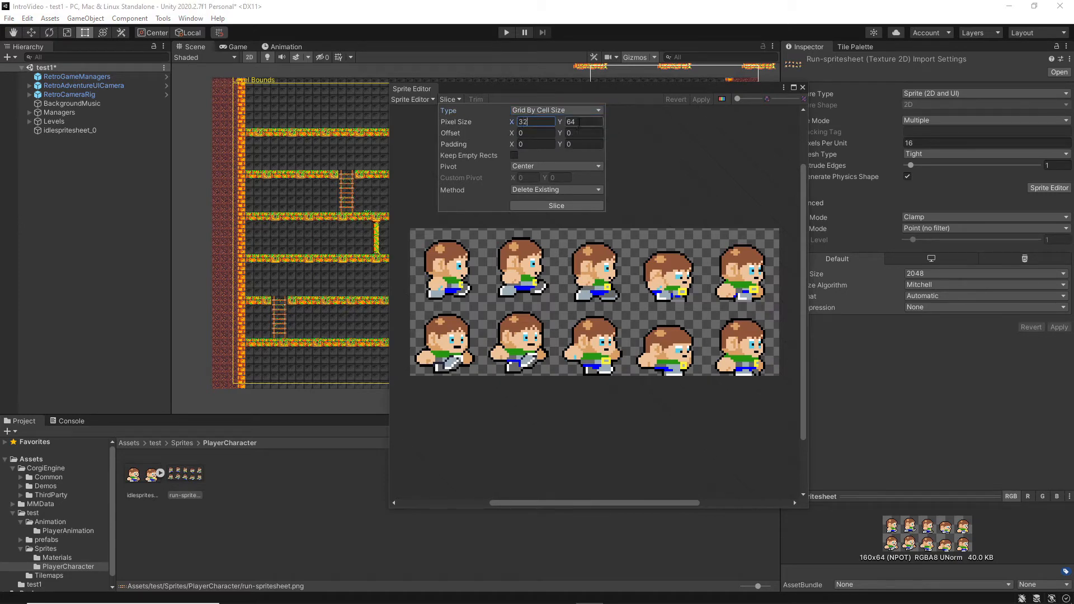
left_click(561, 123)
type("32")
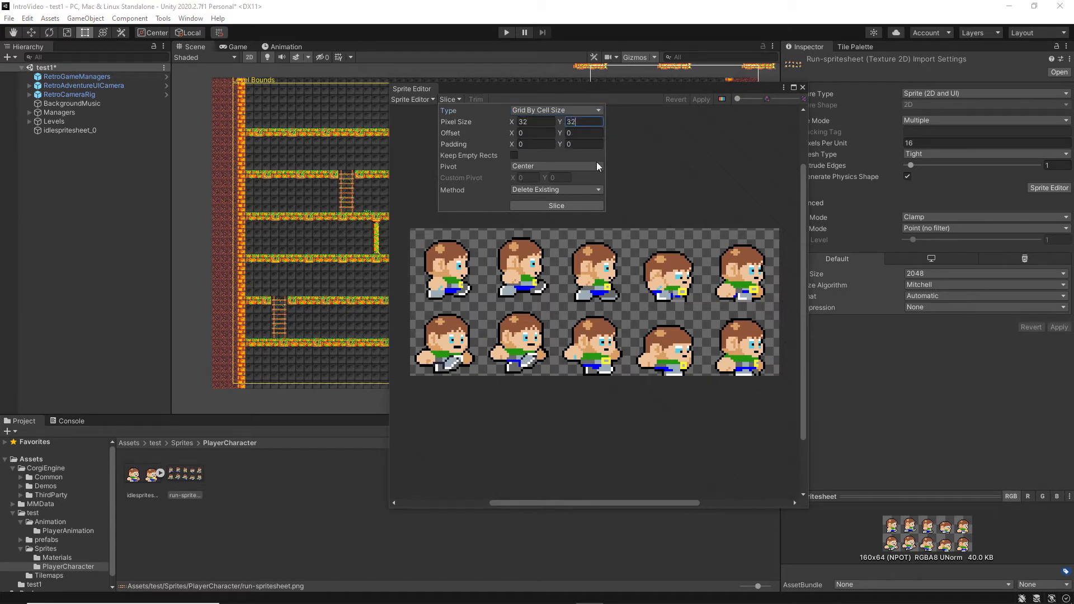
left_click(559, 206)
left_click(702, 100)
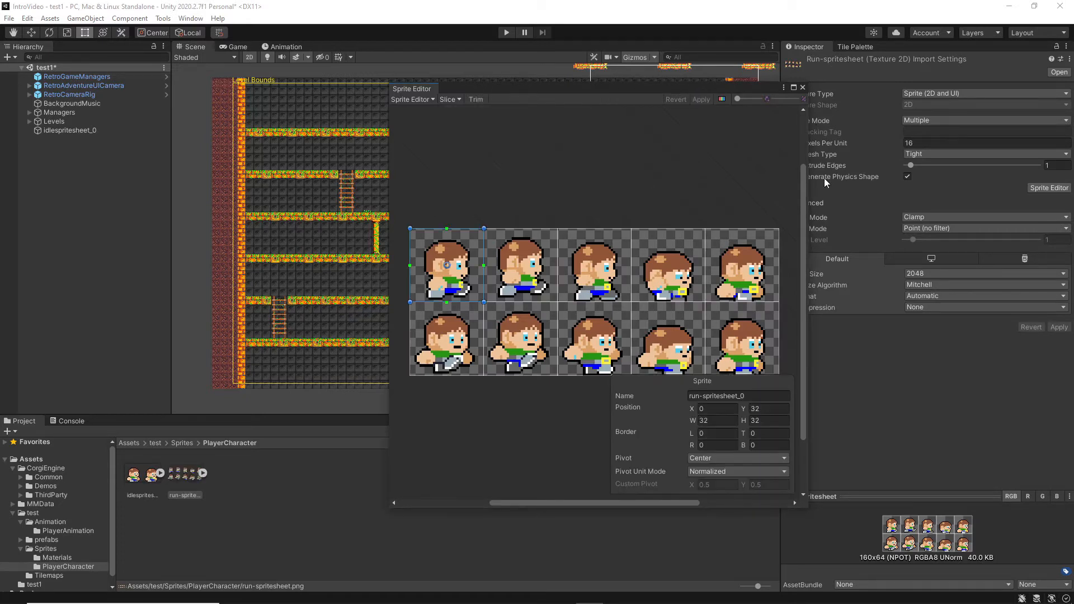
left_click(802, 87)
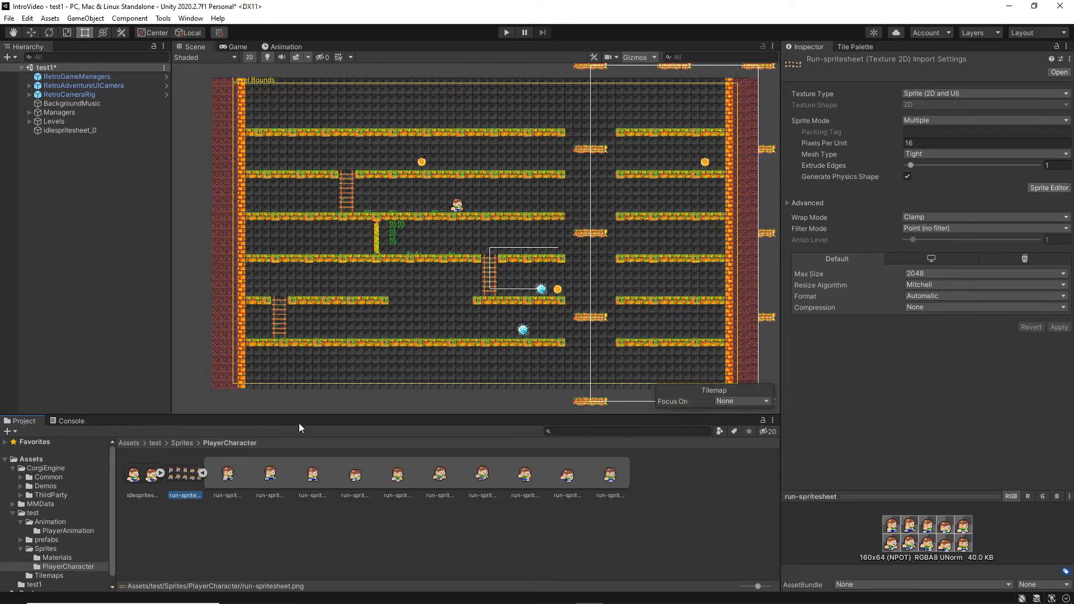
Place the first run-spritesheet sprite beside the idle character in the scene and create its animation clip Run in the PlayerAnimation folder.
left_click_drag(228, 476, 493, 206)
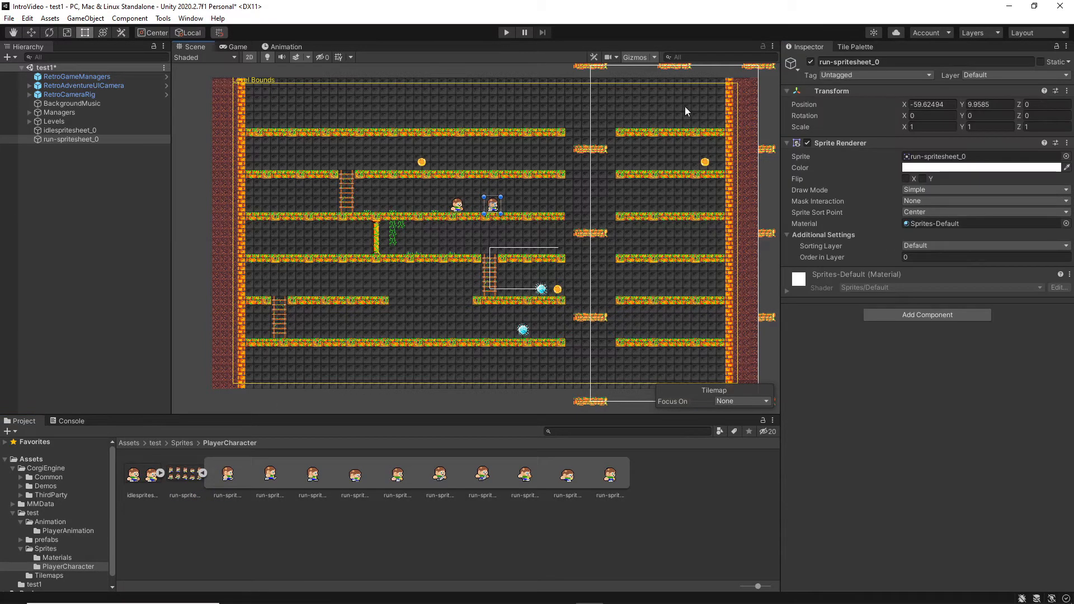
left_click(284, 46)
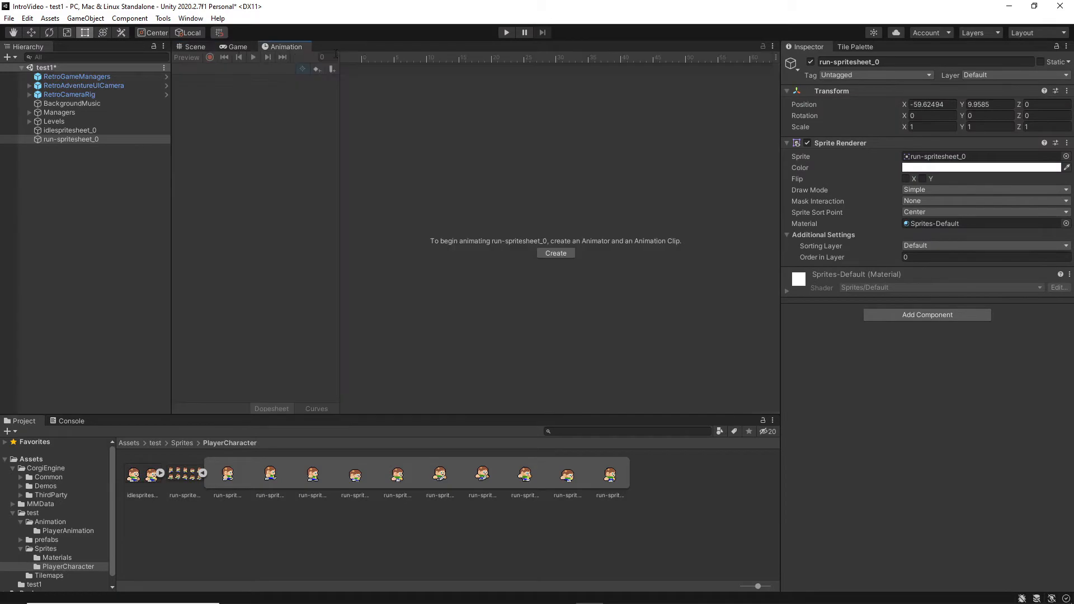
left_click(548, 255)
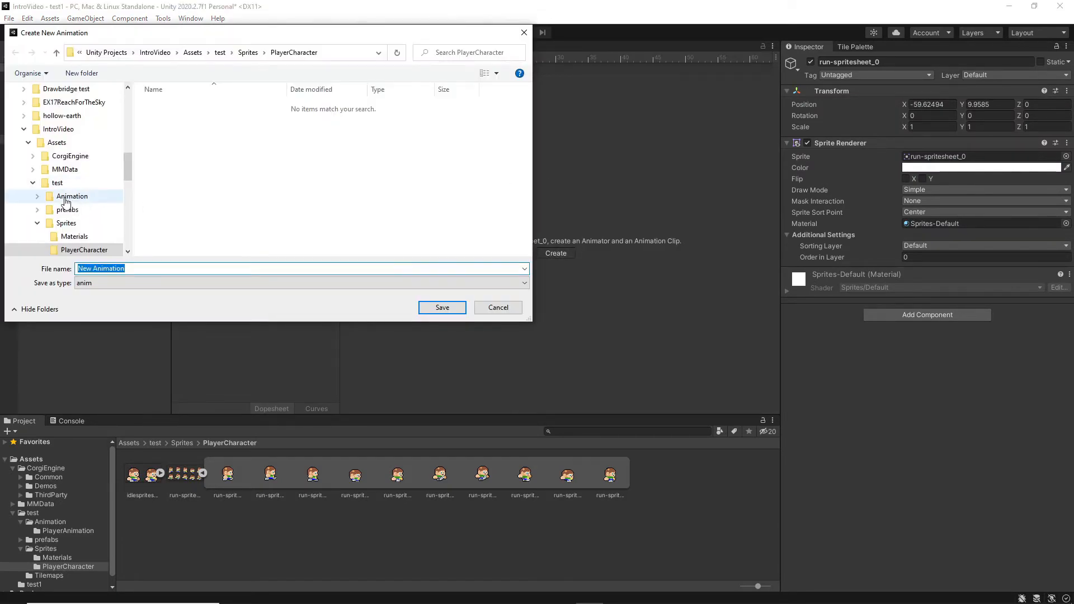
left_click(36, 196)
left_click(98, 208)
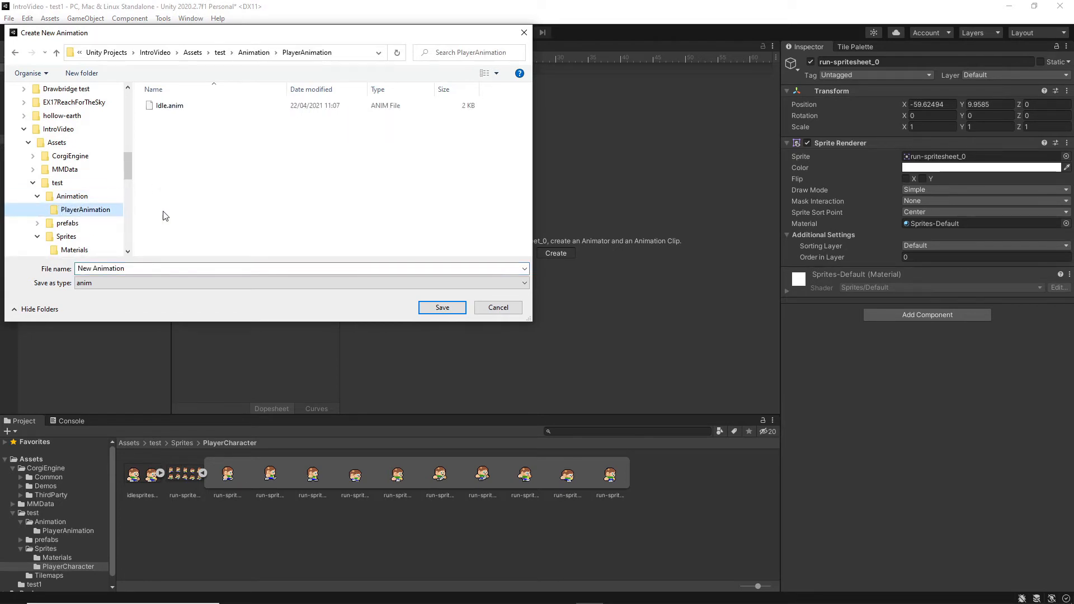
left_click(136, 269)
type("Run")
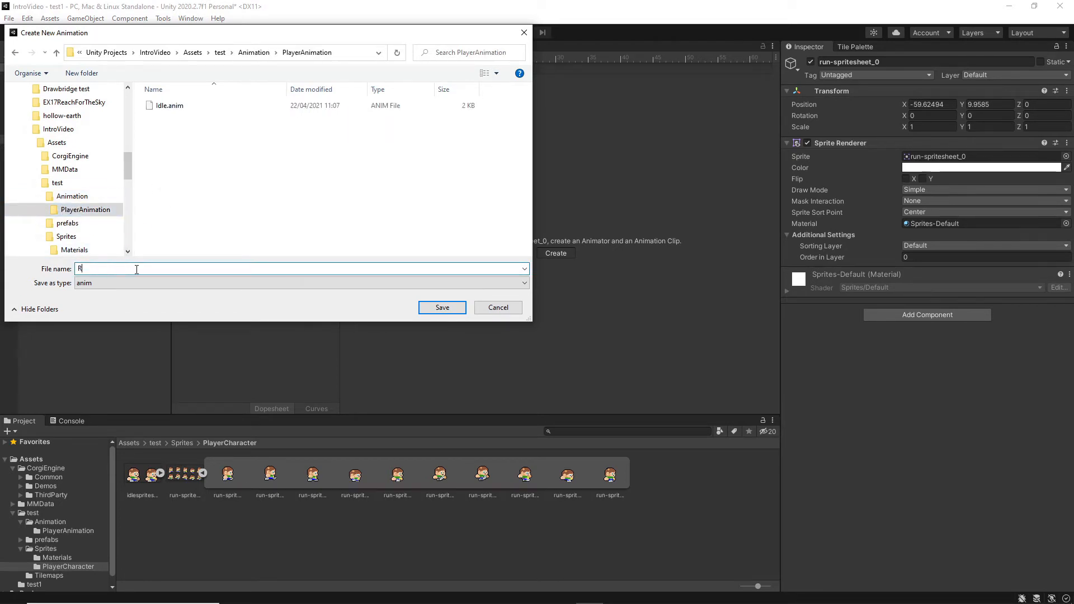
left_click(439, 307)
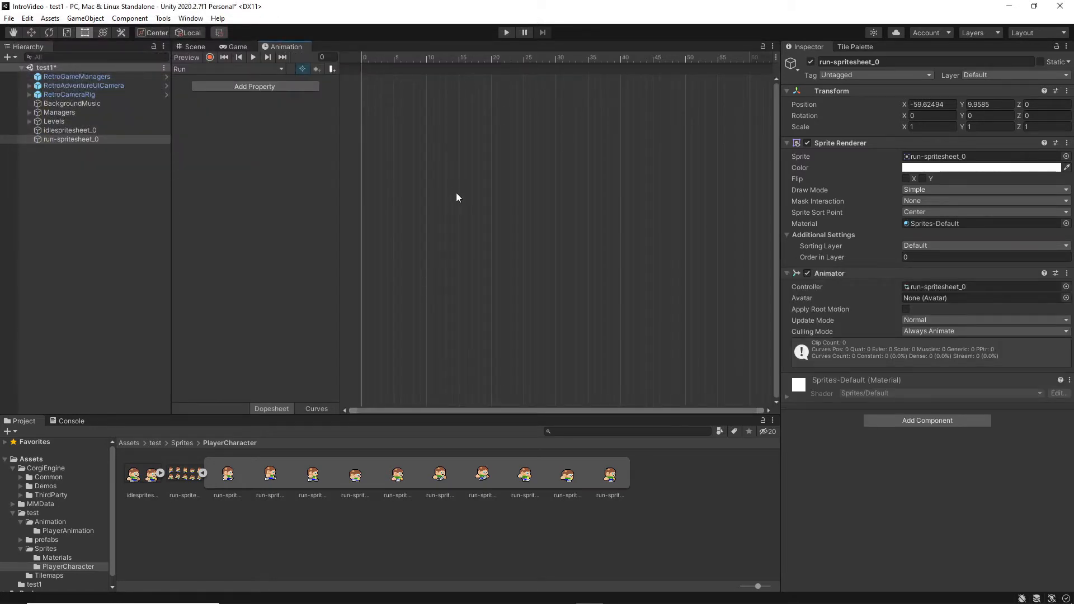
Add all ten run-spritesheet sprites to the Run clip's timeline, spaced five frames apart from frame 0 to 45.
left_click(235, 478)
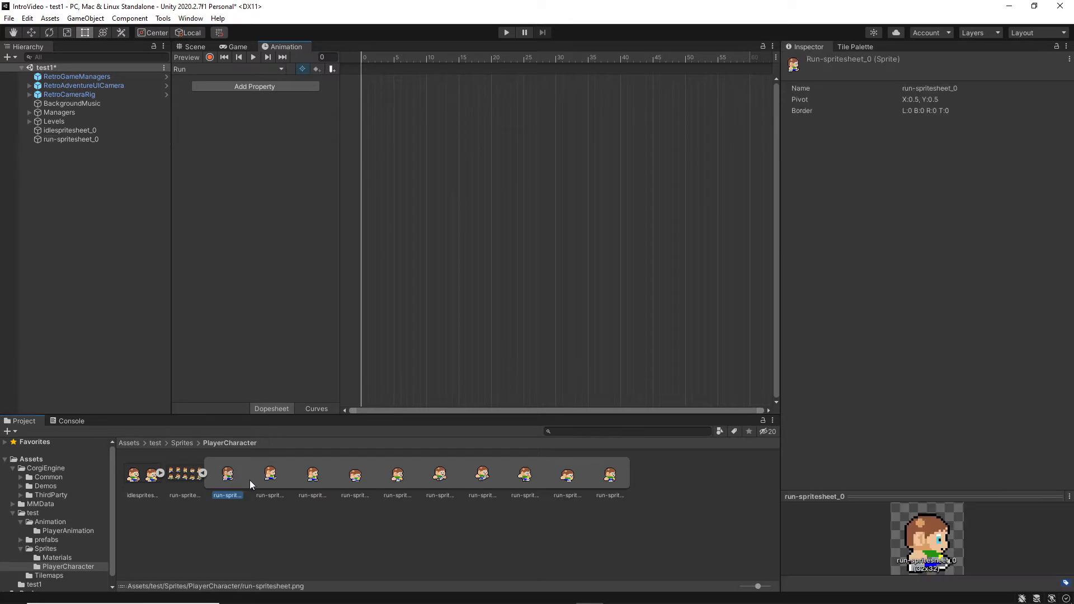
left_click(611, 480, "shift")
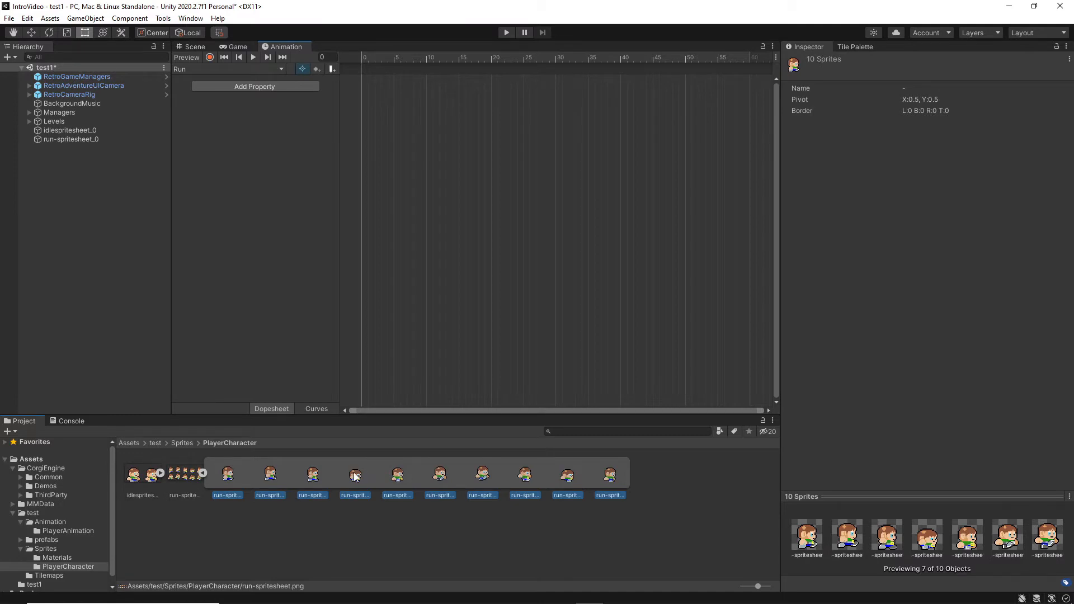
left_click_drag(359, 476, 659, 94)
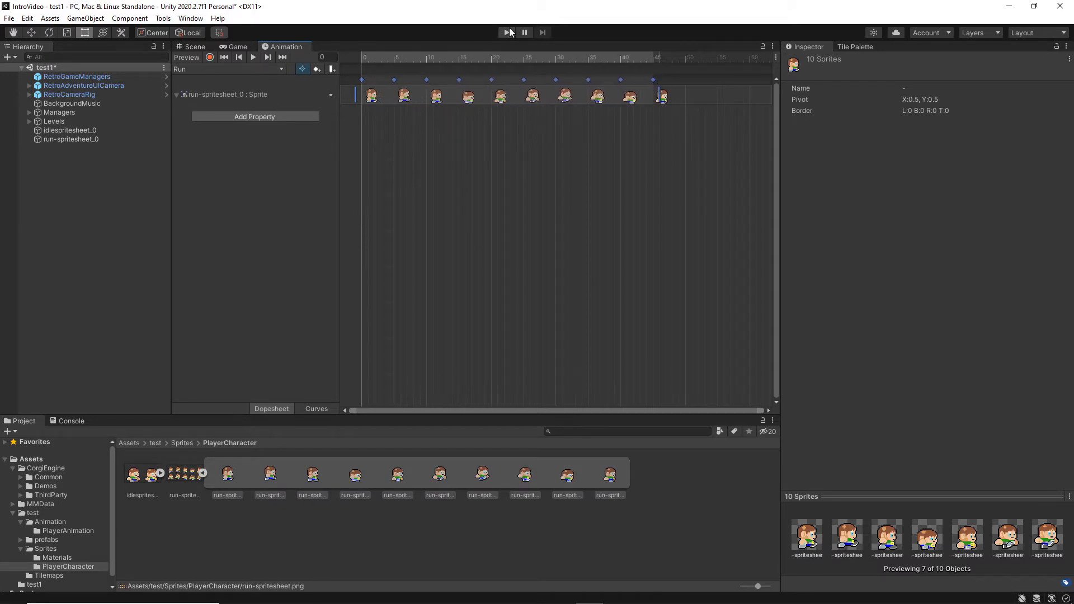
Play-test the level to check the run animation, stop the game and return to the Scene view.
left_click(507, 32)
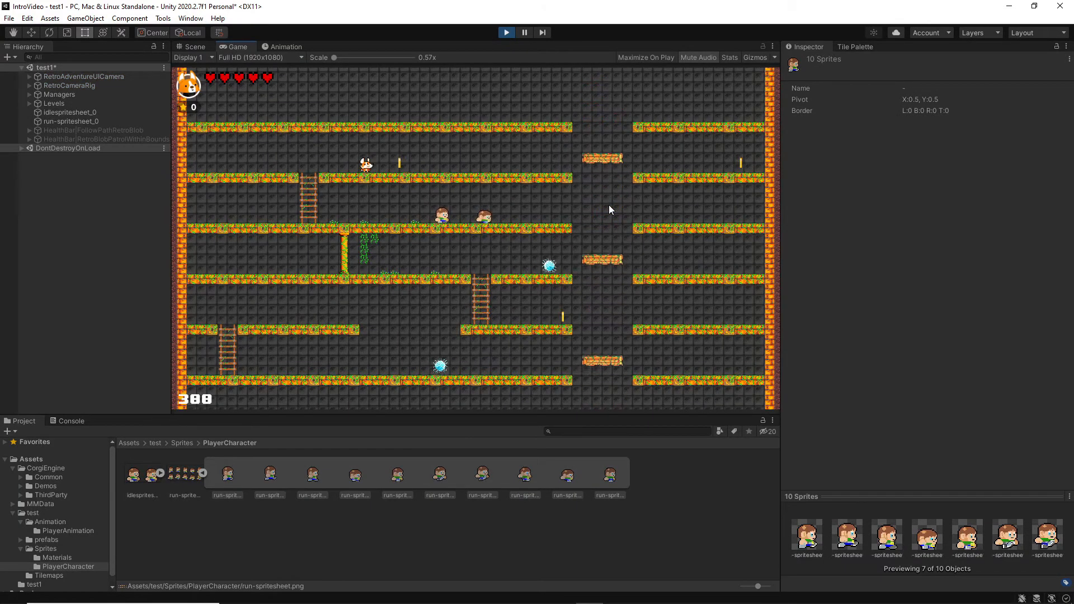
left_click(507, 32)
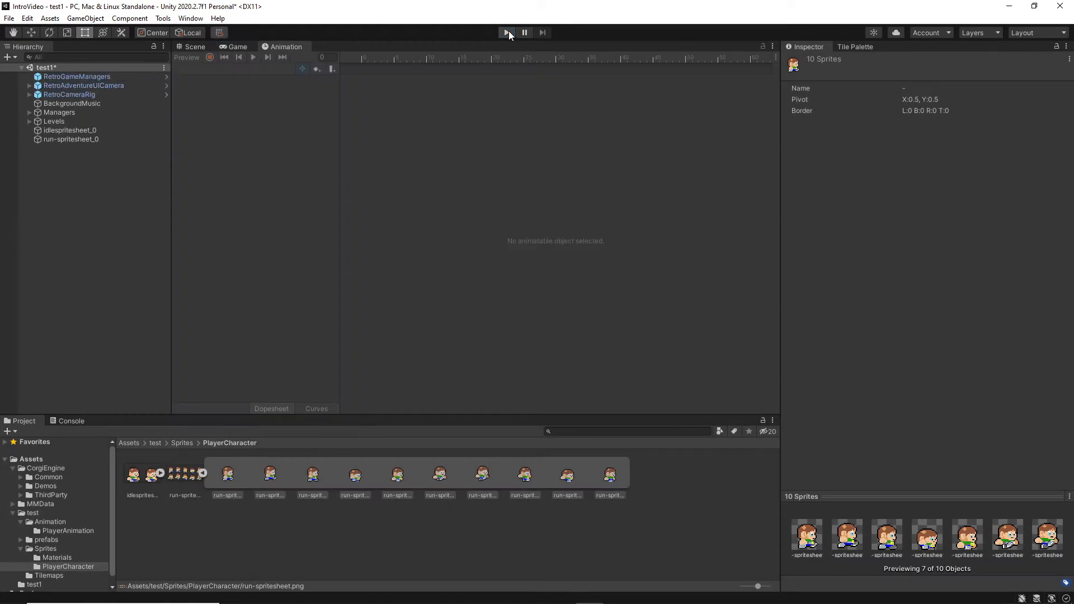
left_click(195, 46)
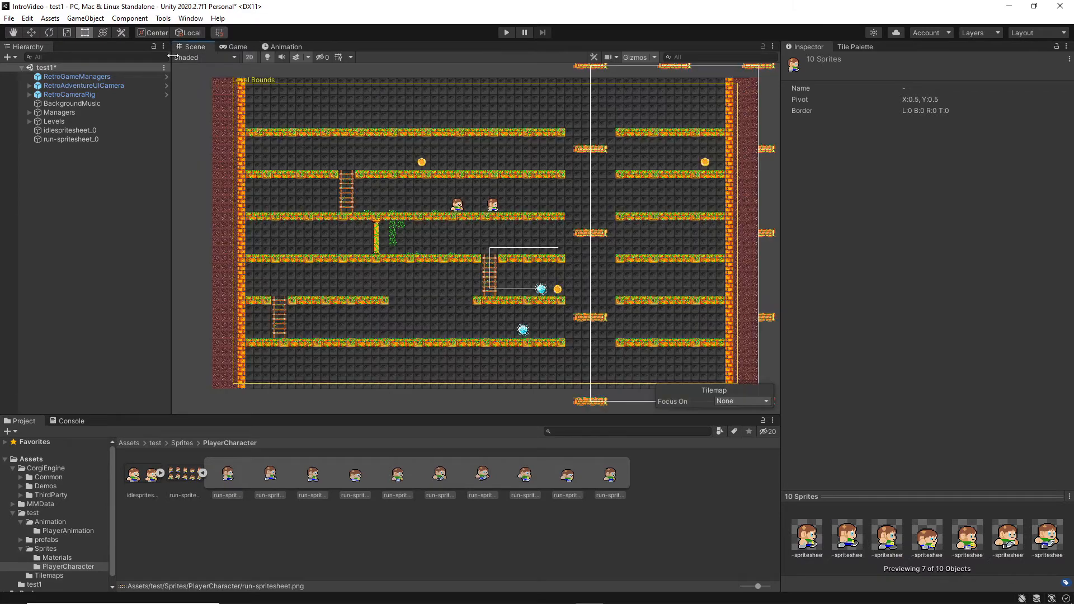
Collapse run-spritesheet and import the climbspritesheet image from the file explorer into the PlayerCharacter sprites folder.
left_click(205, 472)
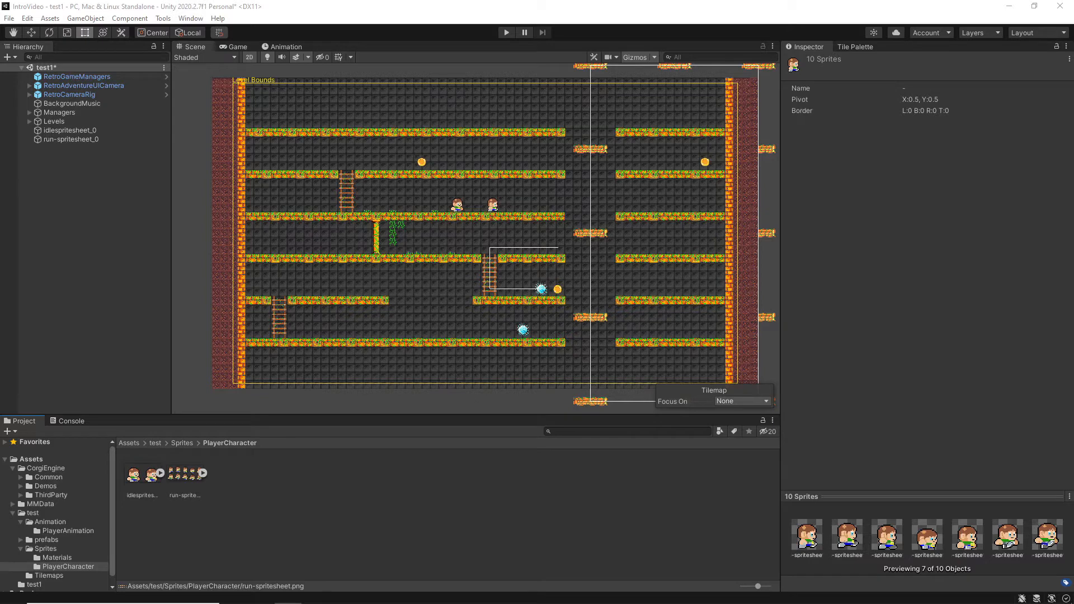
left_click_drag(665, 455, 368, 469)
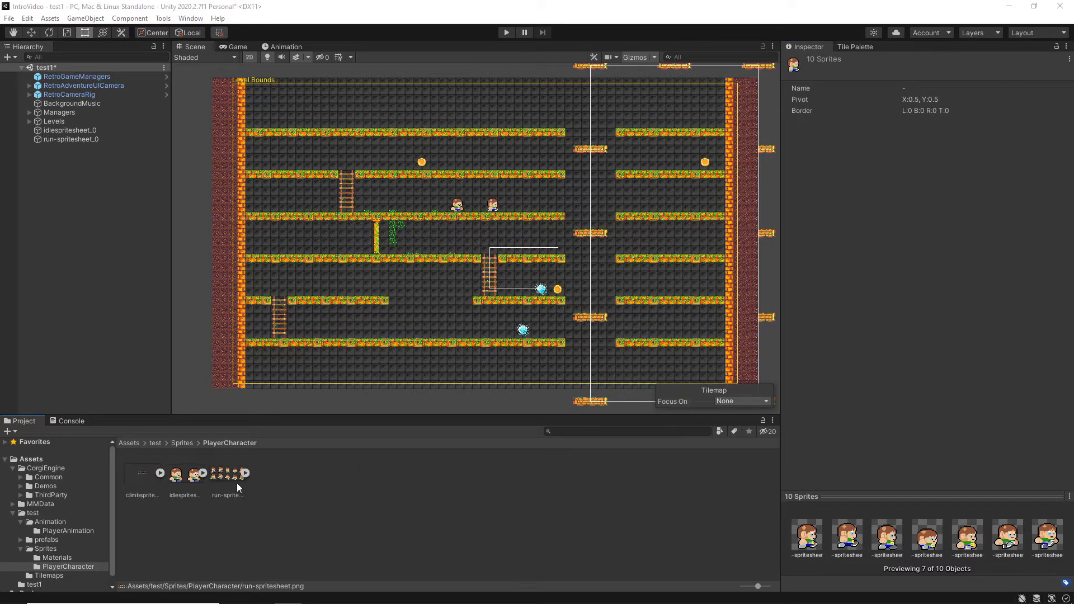
Set climbspritesheet's Pixels Per Unit to 16, Sprite Mode to Multiple, Filter Mode to Point (no filter) and Compression to None, and apply.
left_click(223, 476)
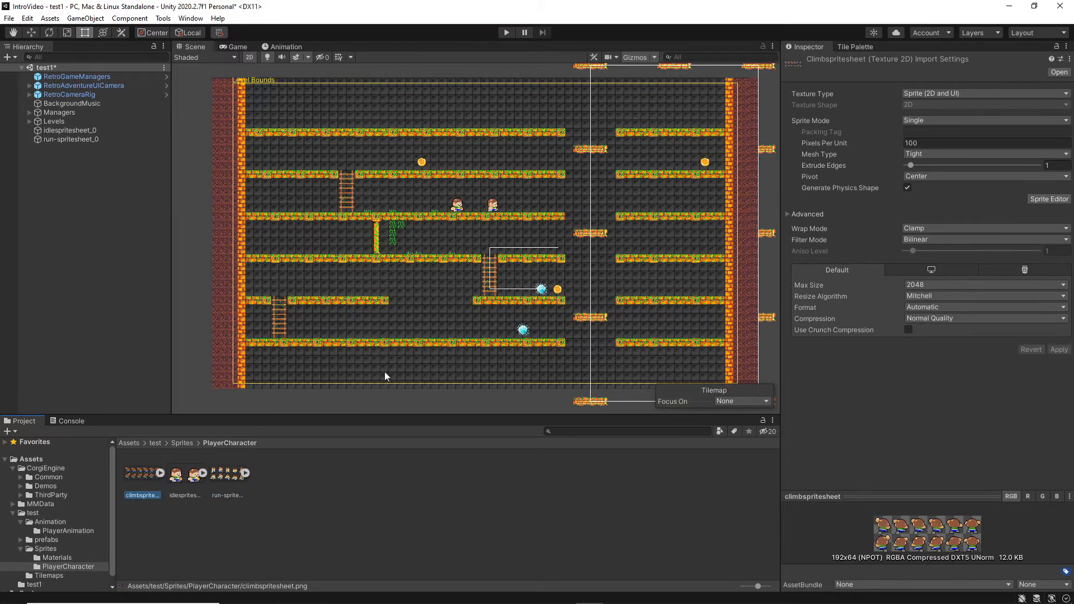
left_click(935, 144)
type("16")
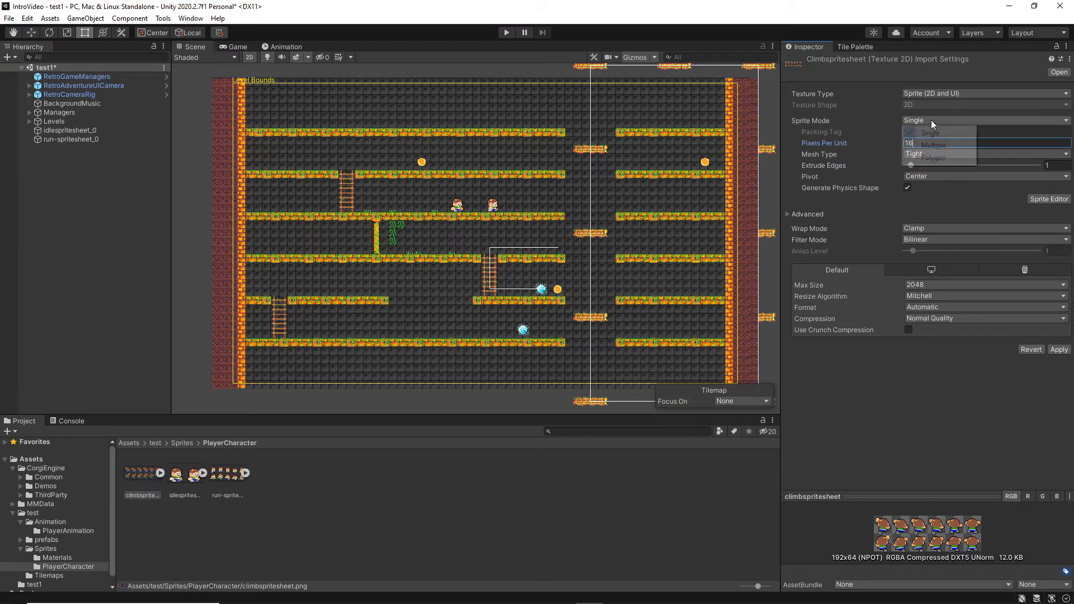
left_click(931, 120)
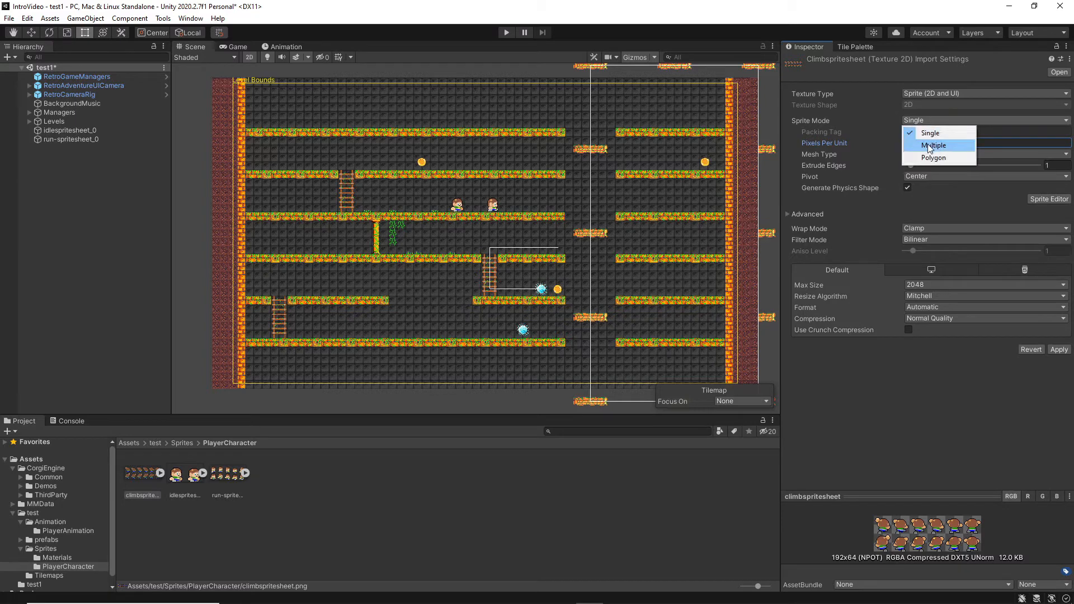
left_click(943, 144)
left_click(922, 228)
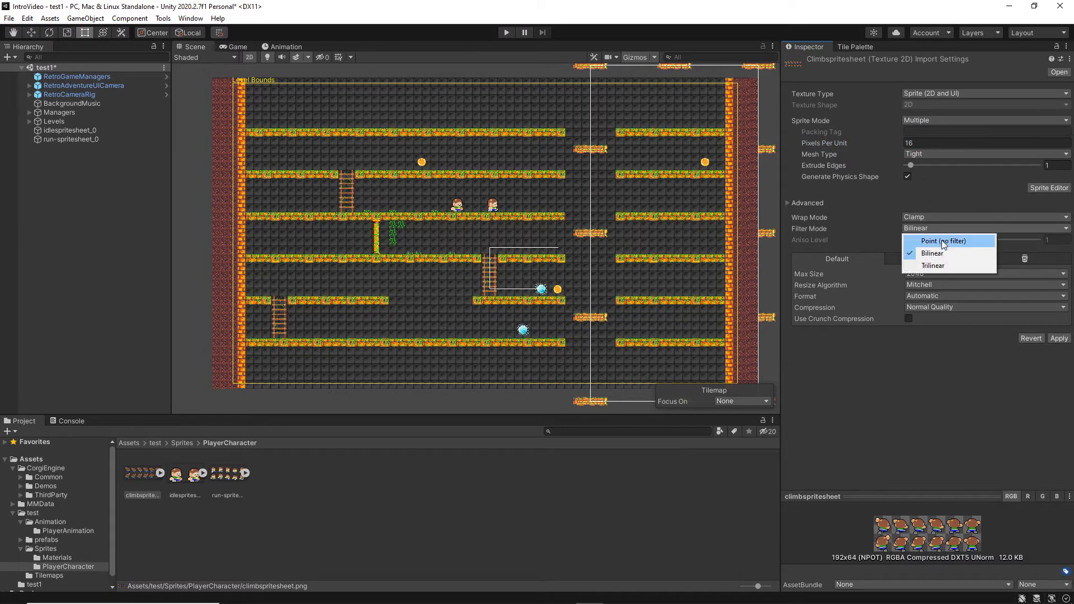
left_click(941, 240)
left_click(938, 307)
left_click(954, 321)
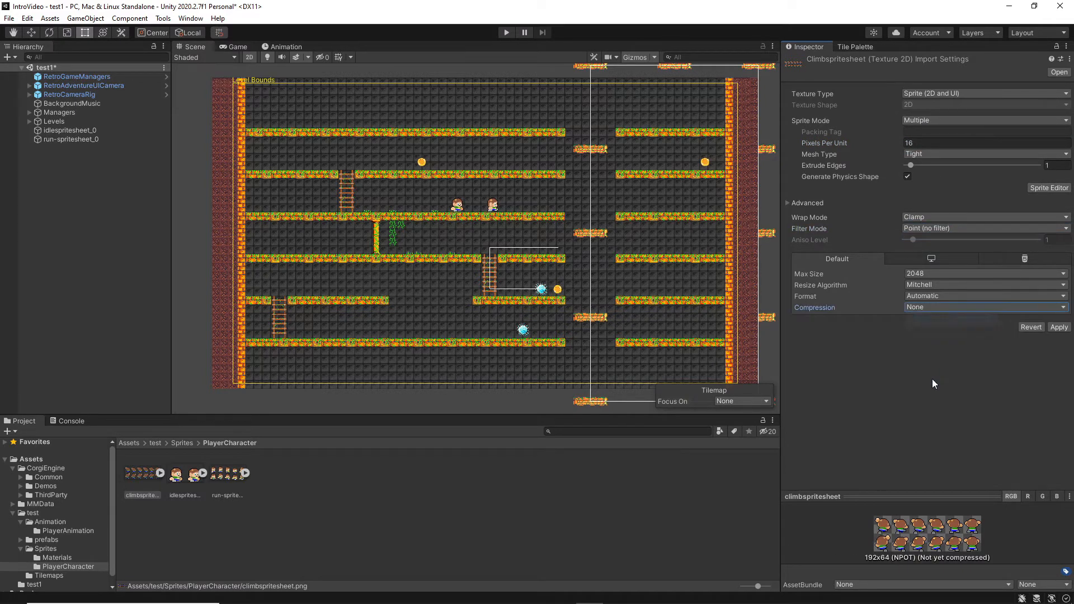
left_click(1057, 327)
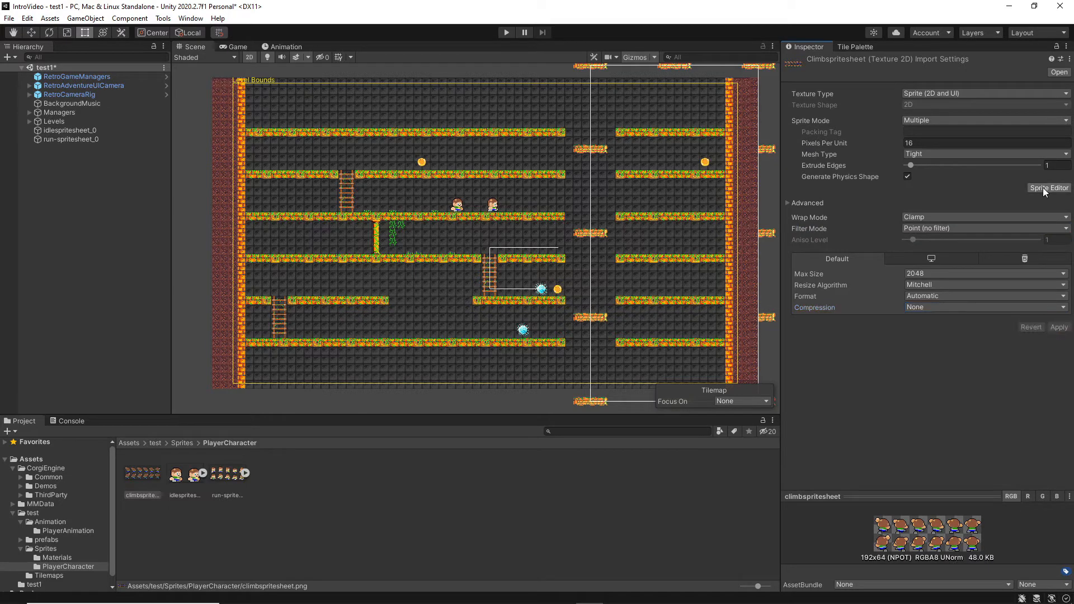
Slice climbspritesheet by cell size into 32 x 32 pixel sprites in the Sprite Editor, apply the slices, and close the editor.
left_click(1043, 188)
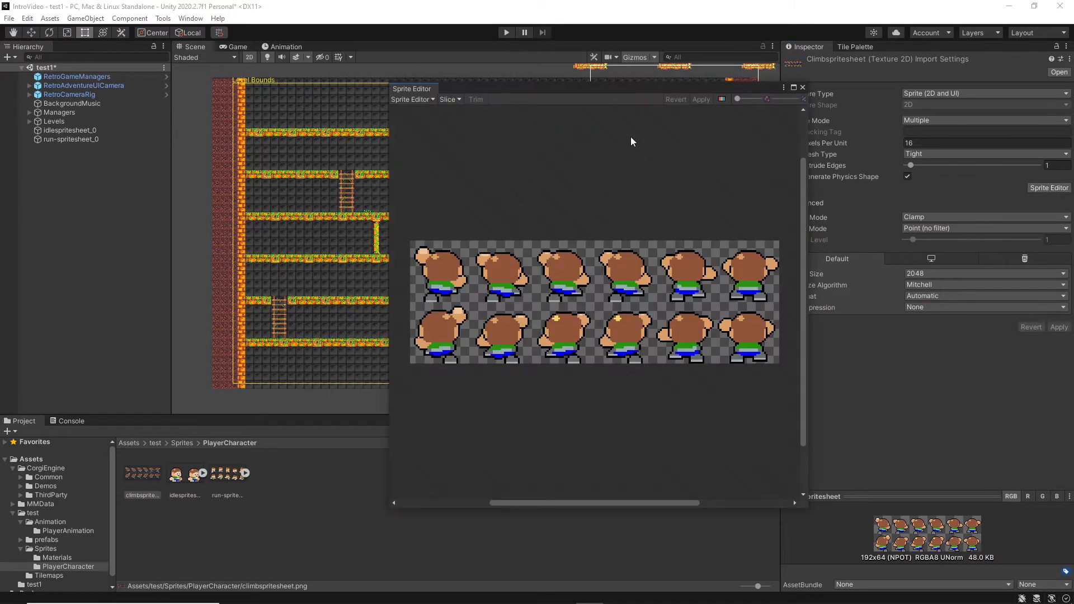
left_click(450, 99)
left_click(538, 111)
left_click(538, 132)
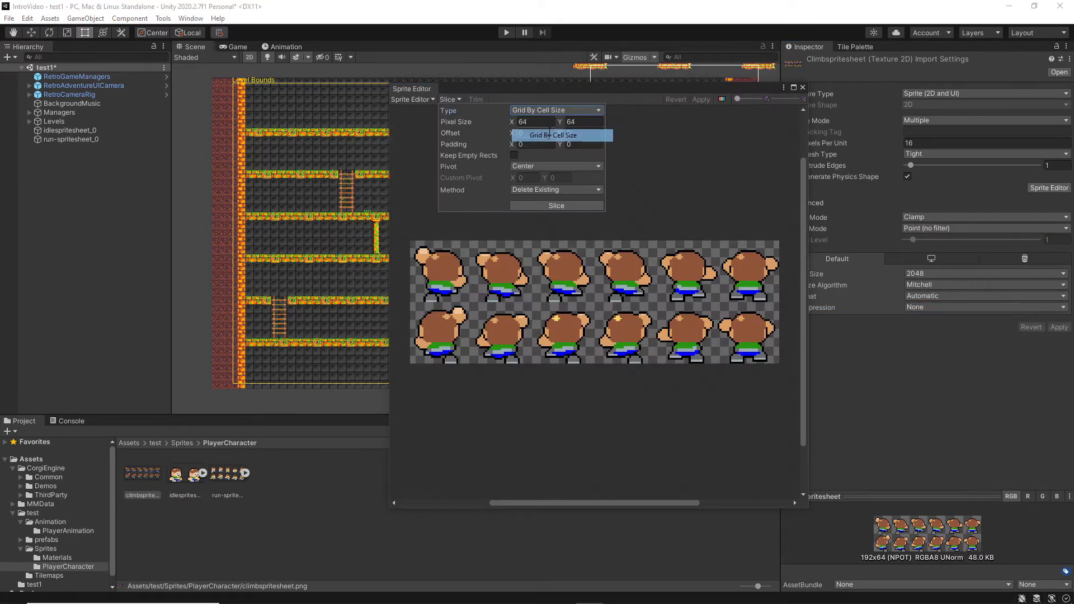
left_click(534, 126)
double_click(534, 123)
type("32")
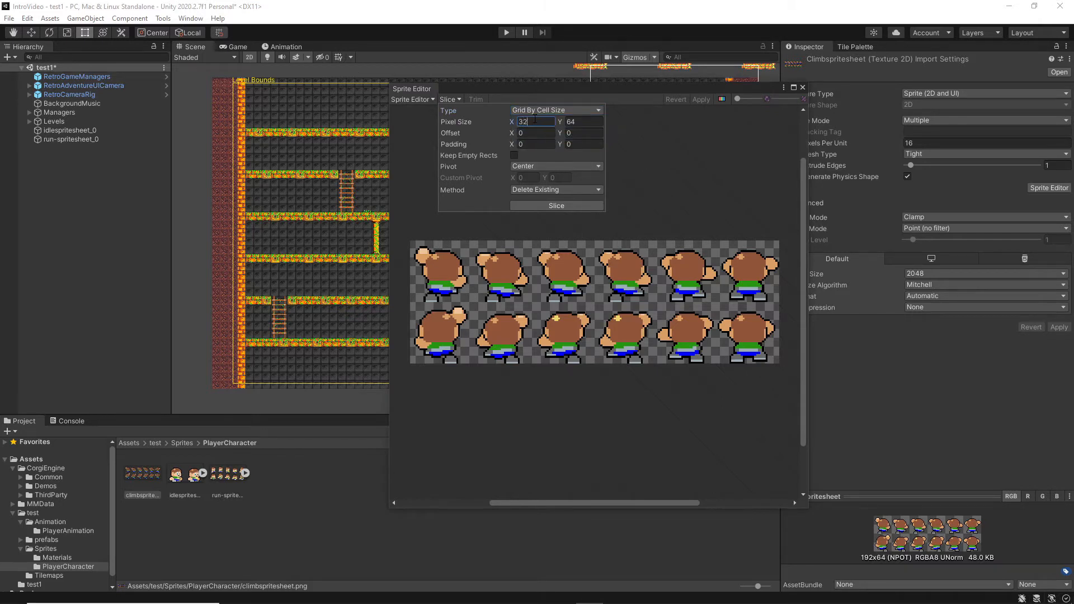
left_click(580, 121)
type("32")
left_click(560, 204)
left_click(701, 100)
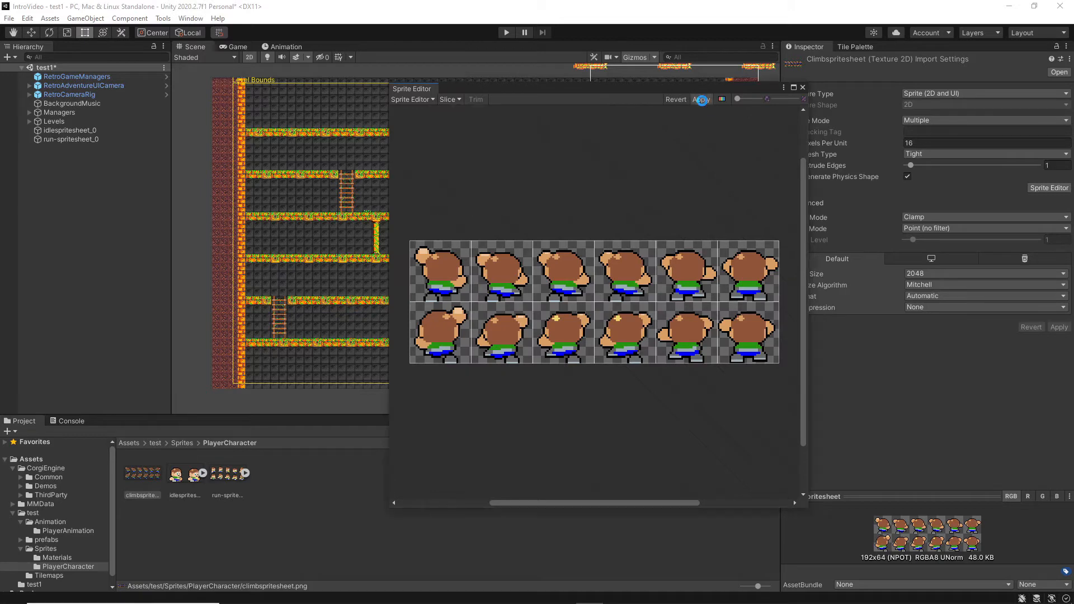
left_click(802, 88)
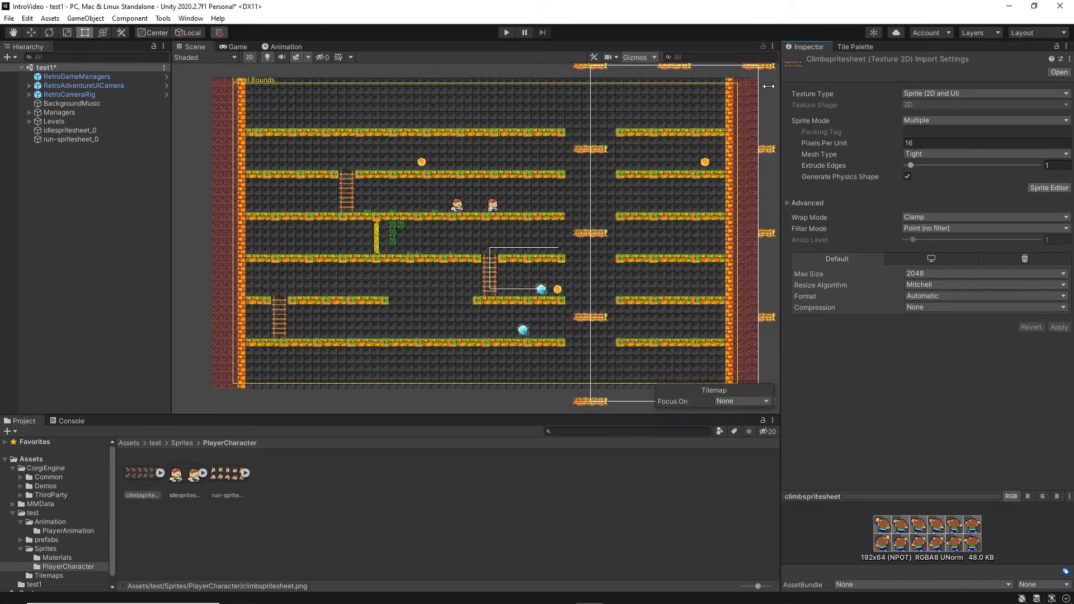
Place the first climbspritesheet sprite in the scene near the idle character and create its animation clip Climb in the PlayerAnimation folder.
left_click(161, 473)
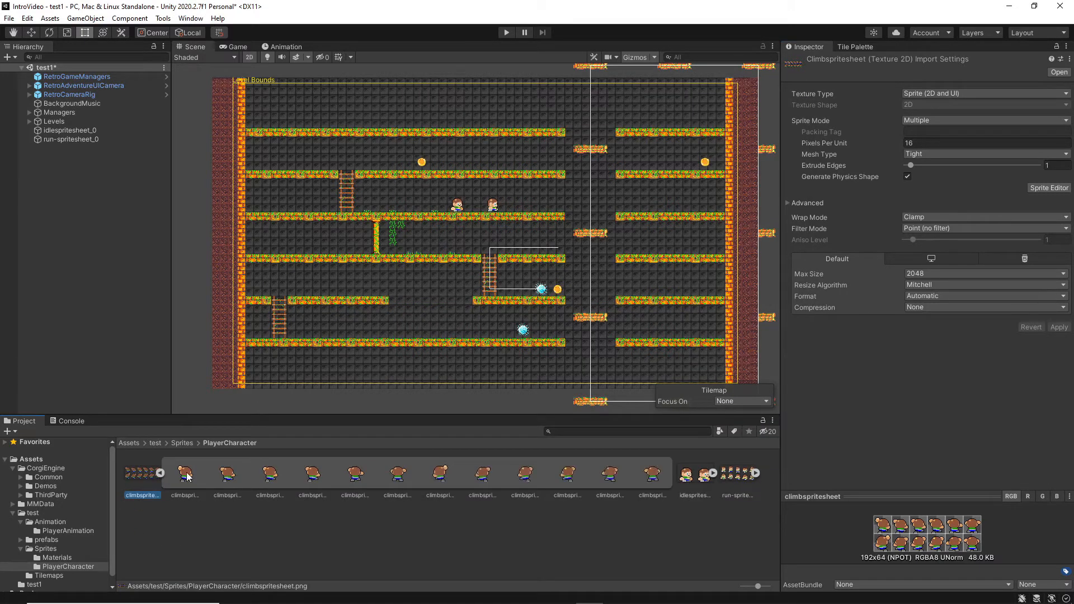
left_click_drag(185, 473, 415, 206)
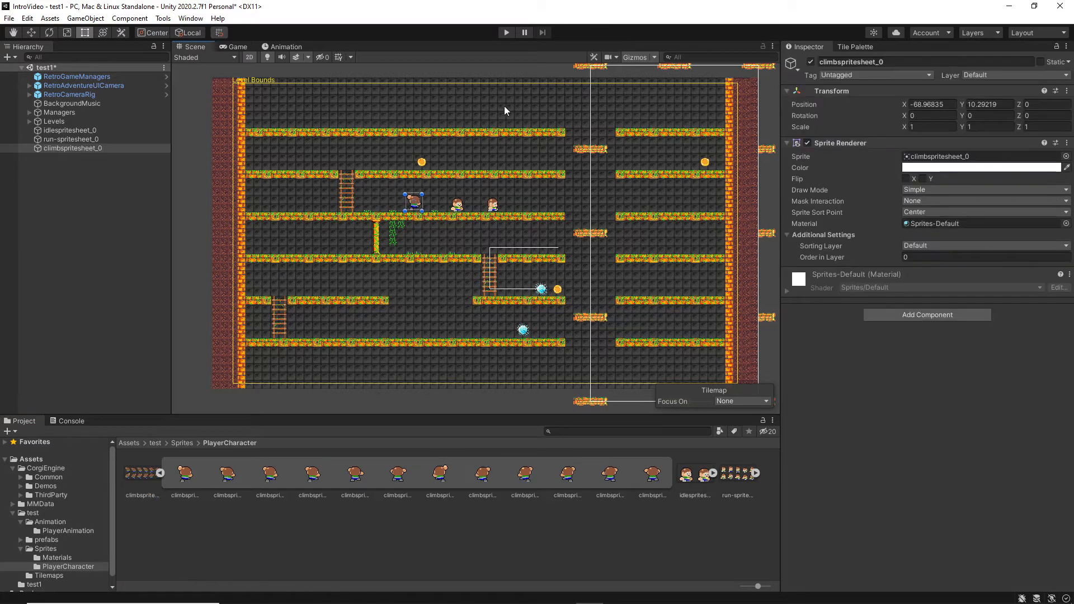
left_click(283, 47)
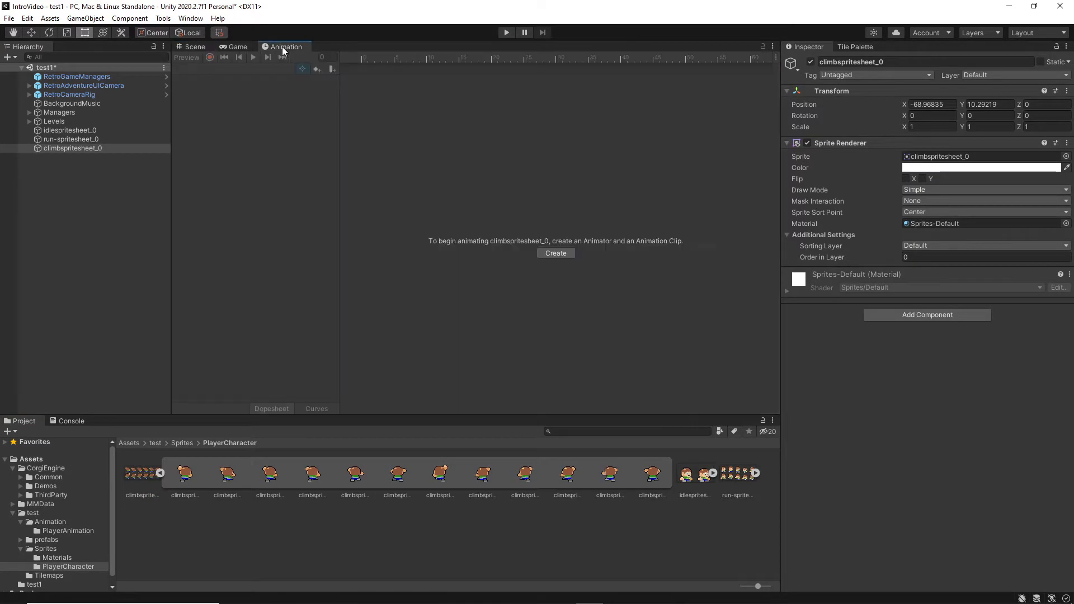
left_click(556, 253)
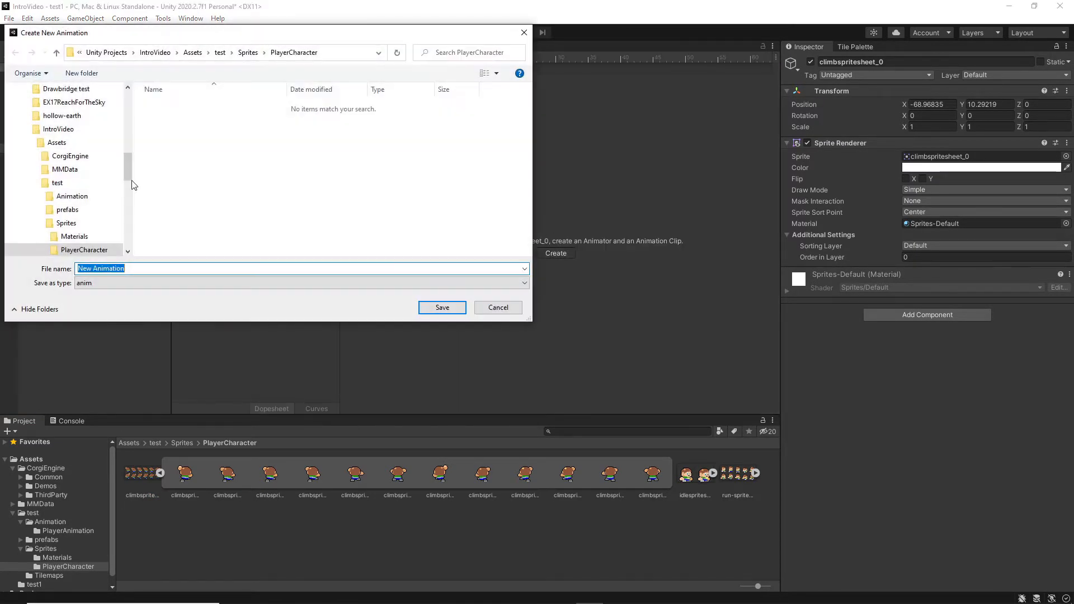
left_click(38, 196)
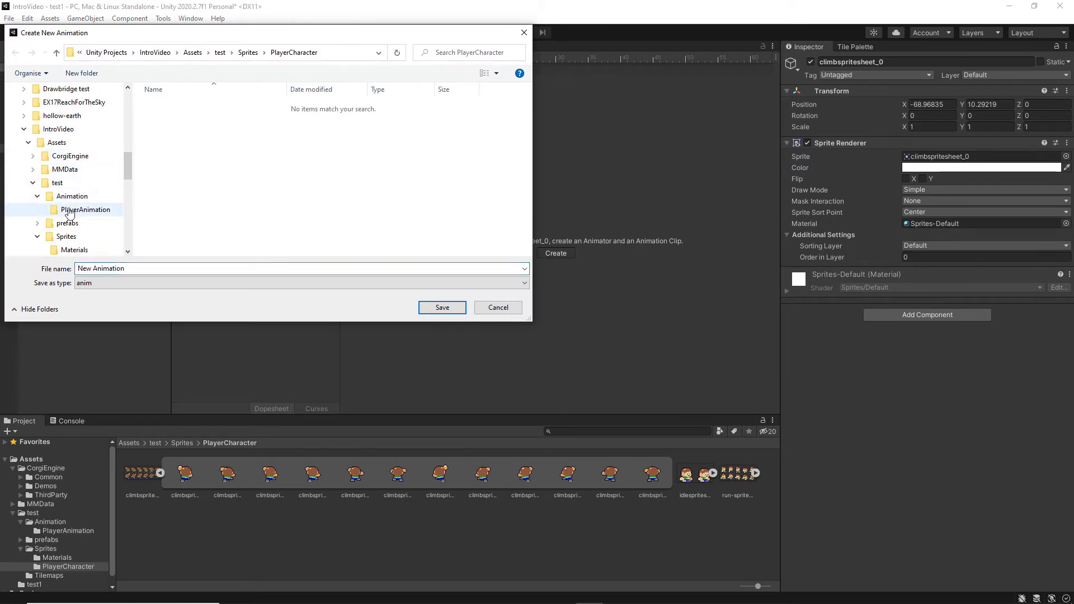
left_click(82, 210)
left_click(127, 268)
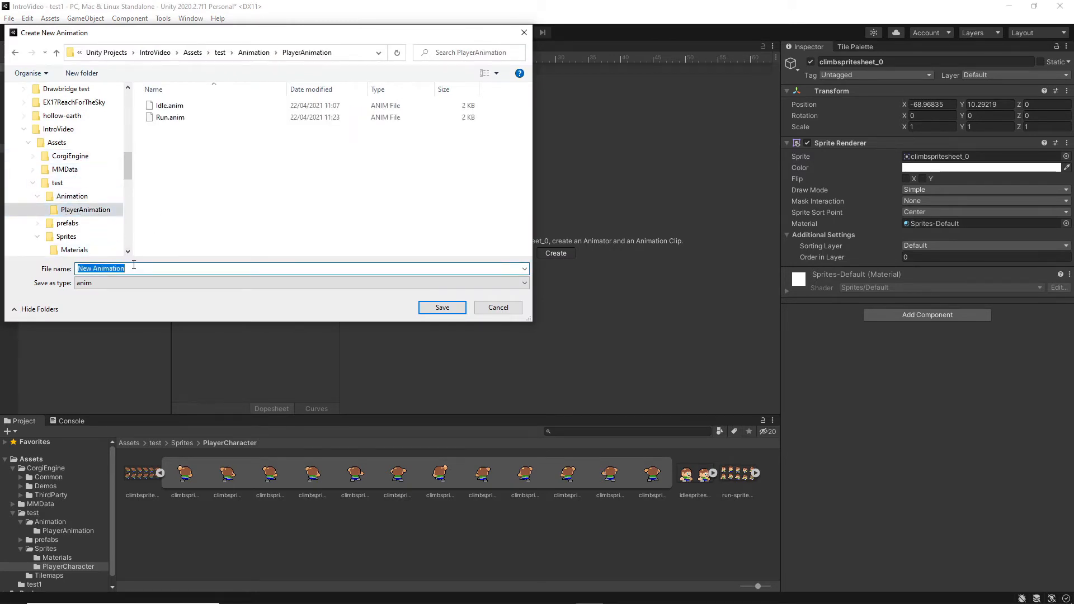
type("Climb")
left_click(443, 308)
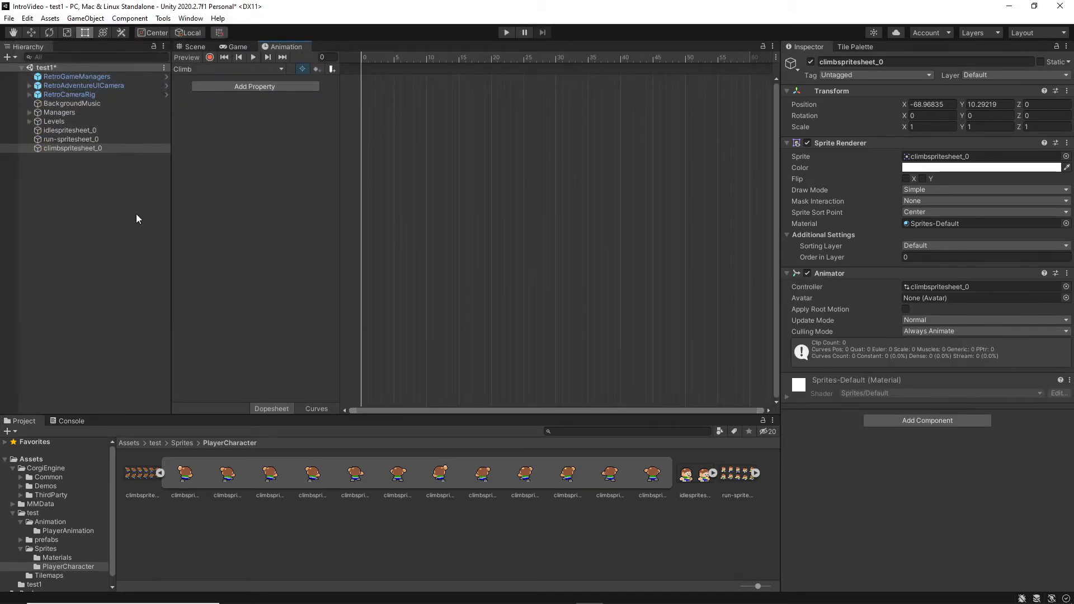
Add all twelve climbspritesheet sprites to the Climb clip's timeline, starting at frame 0.
left_click(184, 479)
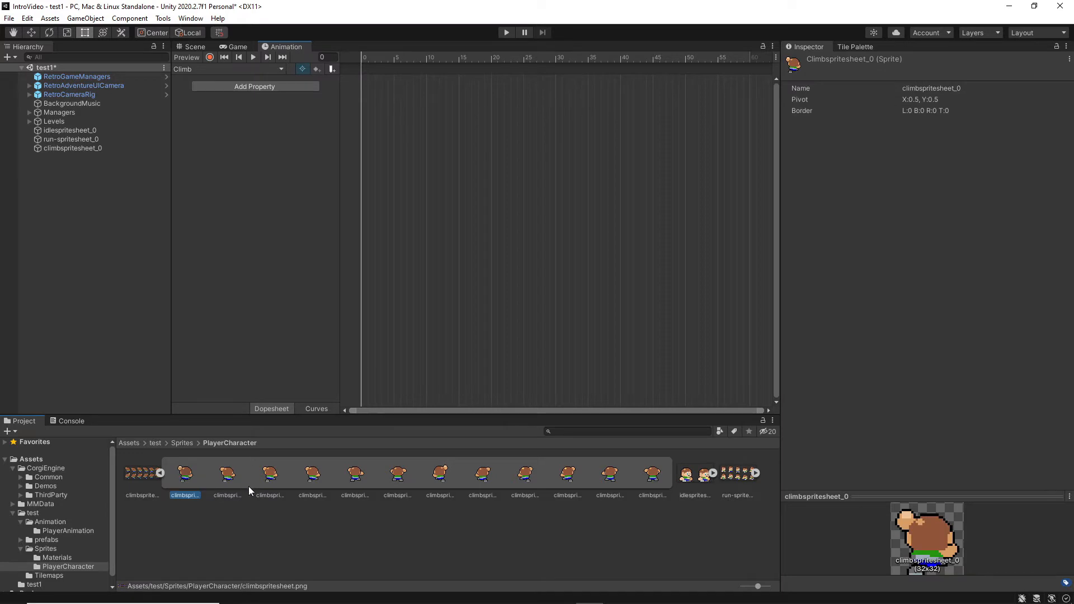
left_click(656, 484, "shift")
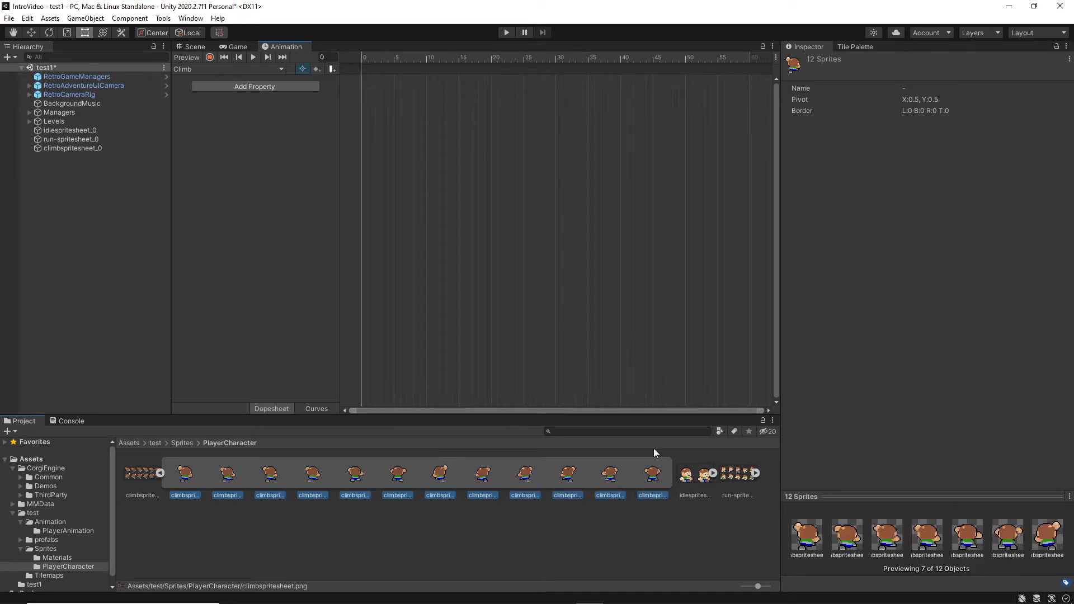
left_click_drag(656, 452, 532, 92)
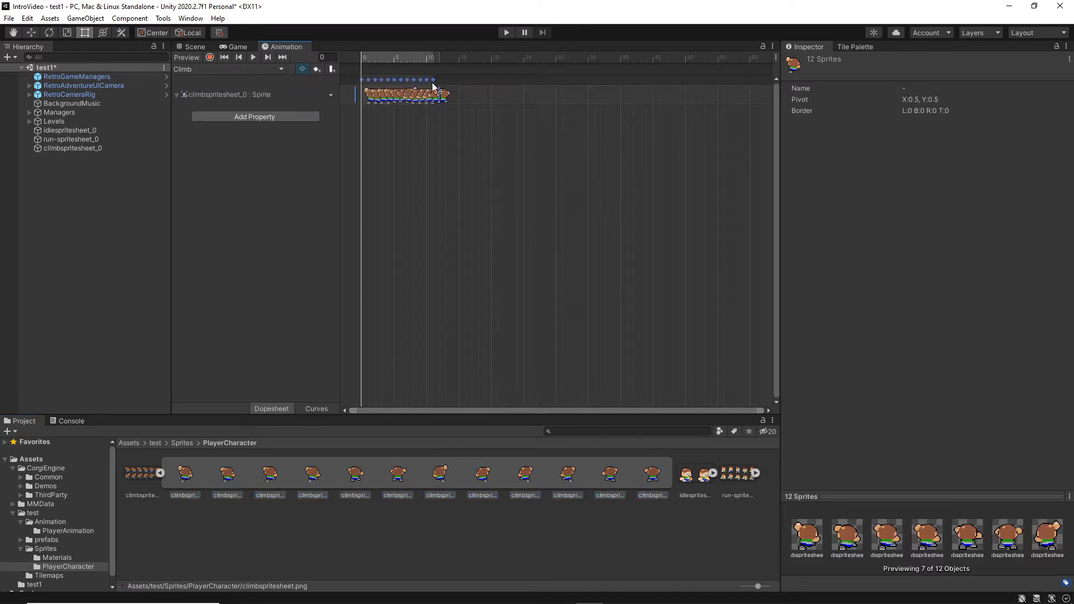
Stretch the Climb clip's keyframes so the last one sits at frame 55, and play-test the scene.
left_click_drag(440, 95, 722, 110)
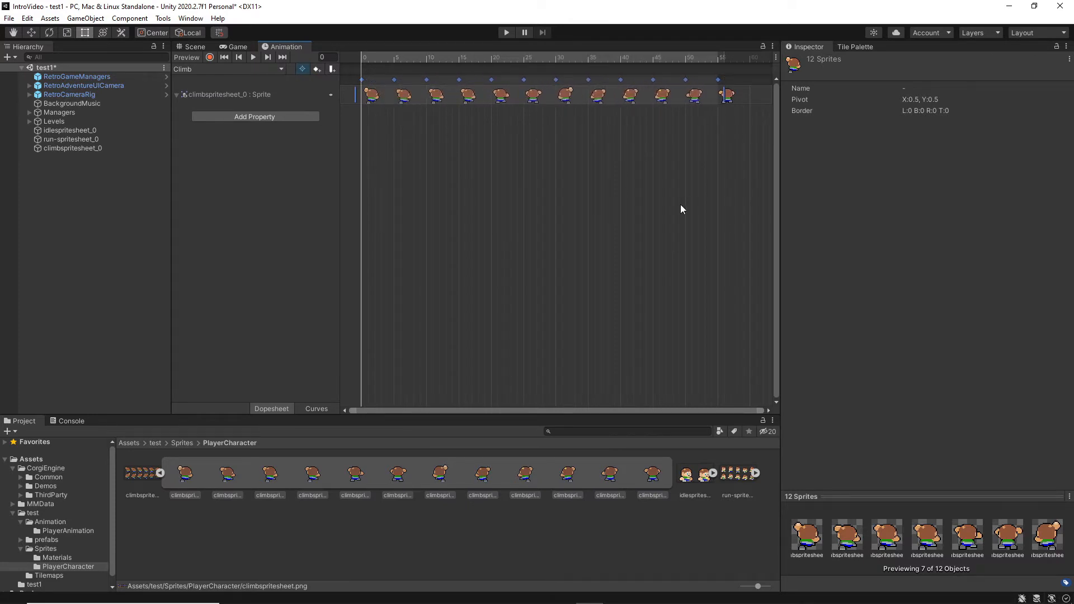
left_click(507, 32)
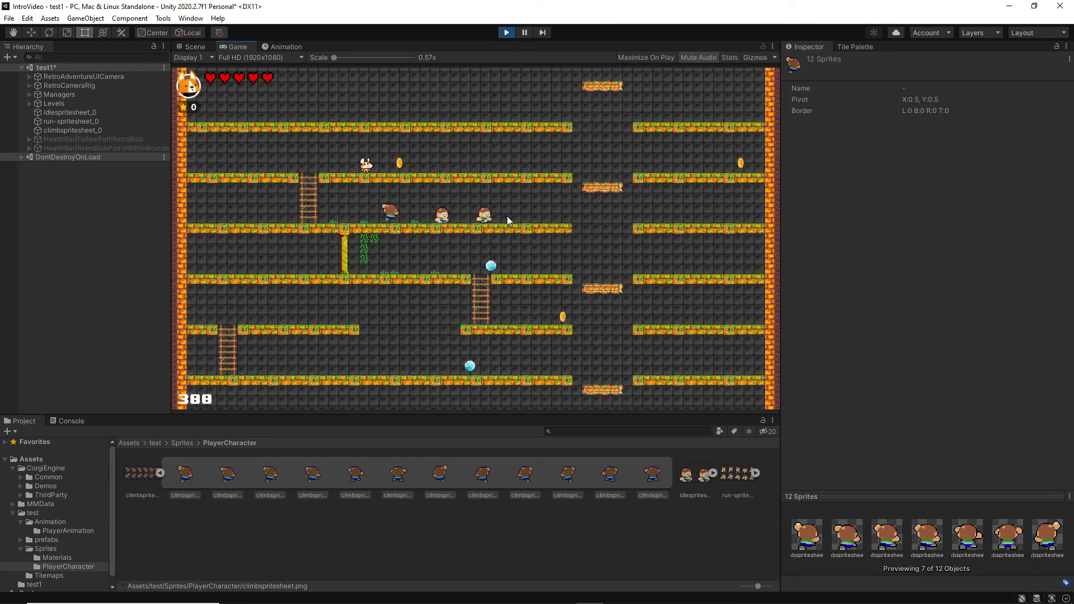
left_click(506, 32)
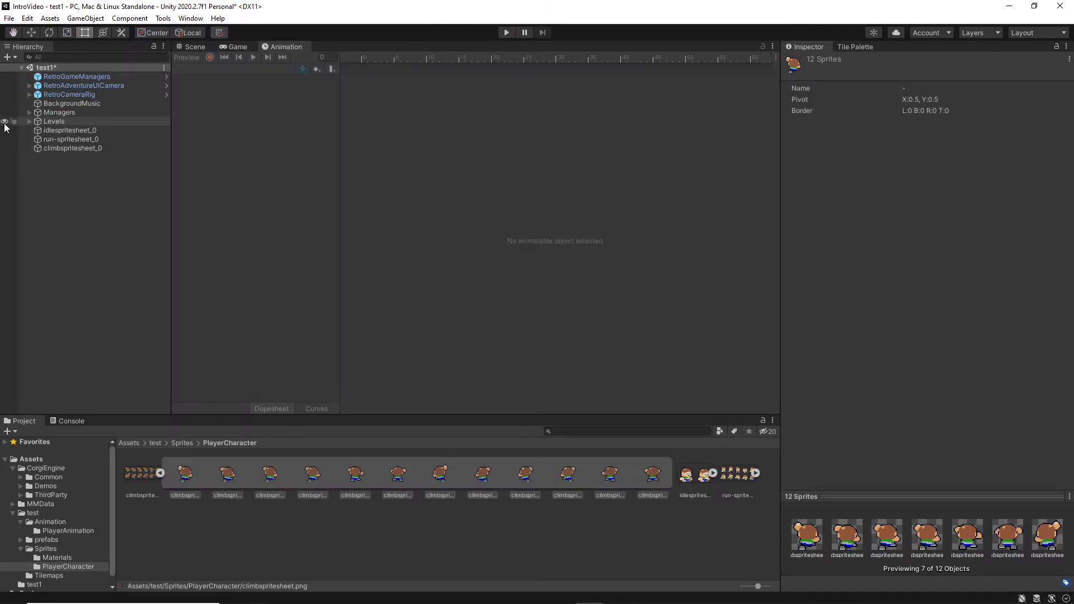
Import jump.png into the PlayerCharacter folder, set its Pixels Per Unit to 16, Filter Mode to Point (no filter) and Compression to None, and apply.
left_click(162, 473)
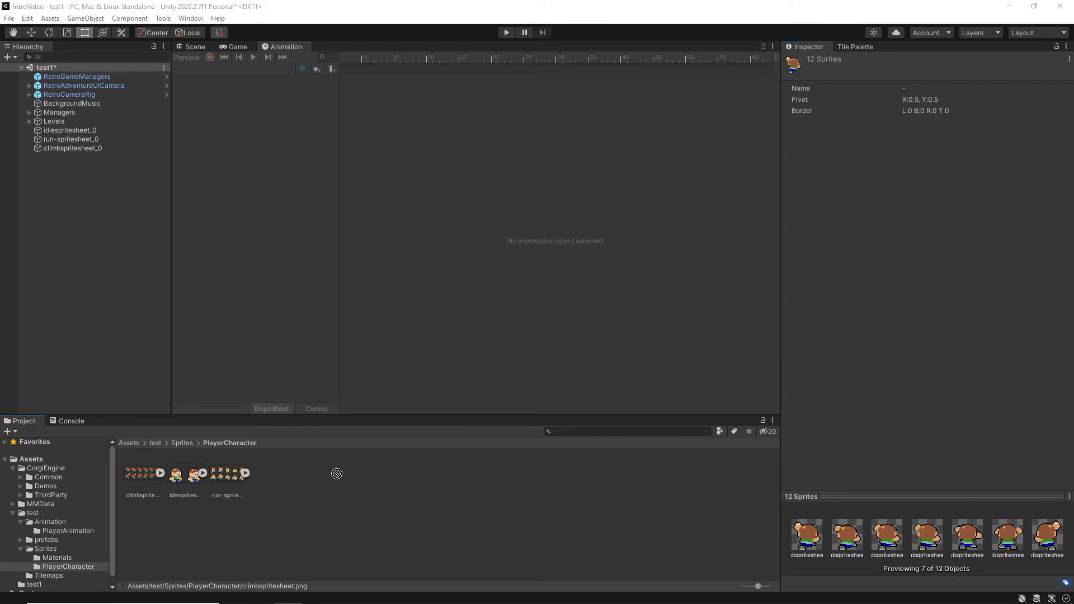
left_click(226, 475)
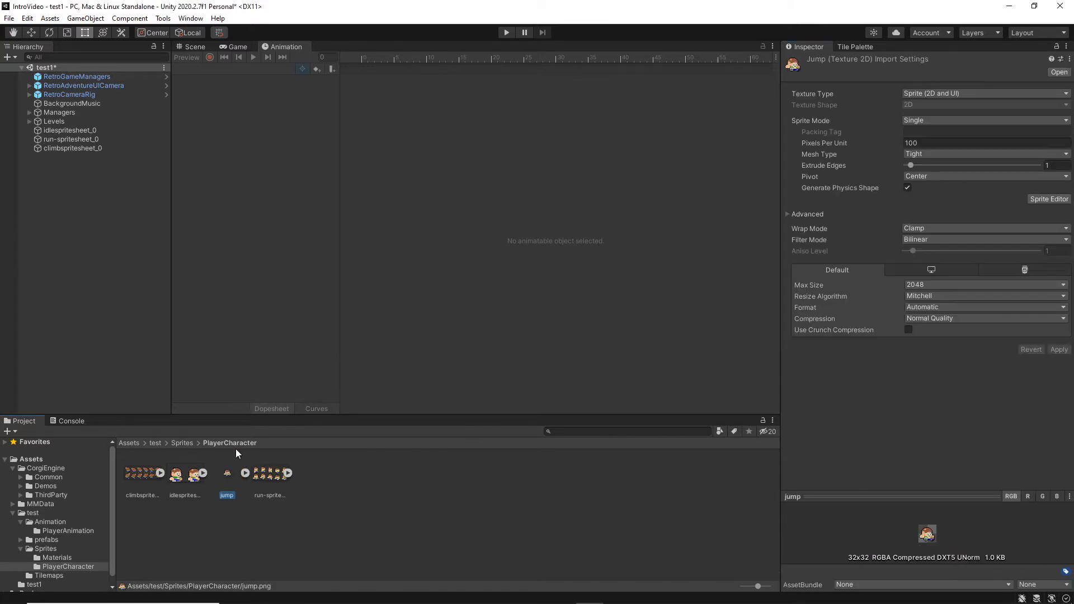
left_click(940, 144)
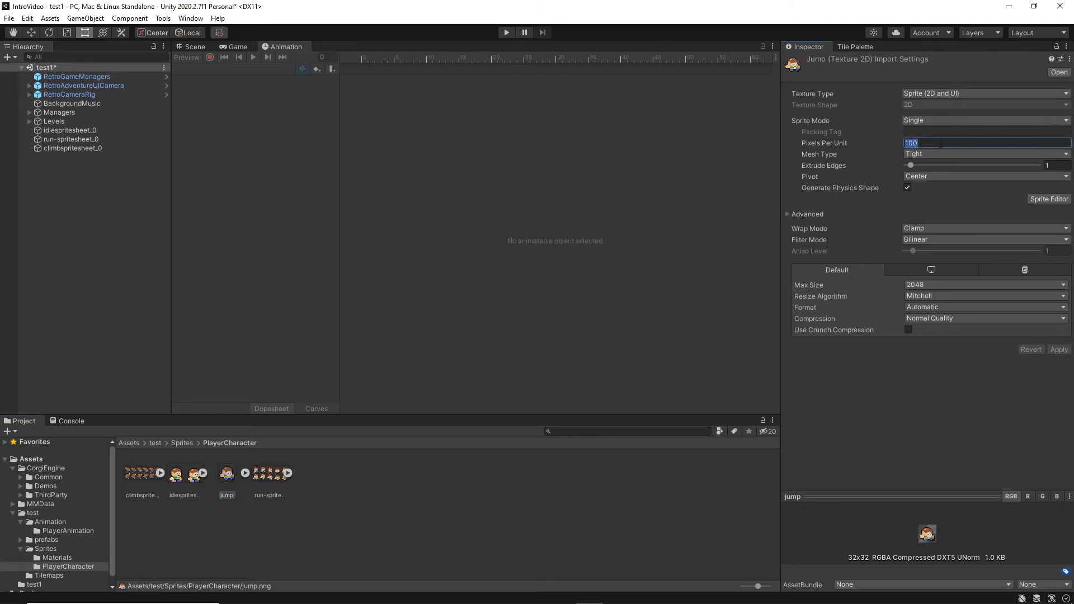
type("16")
left_click(930, 241)
left_click(932, 250)
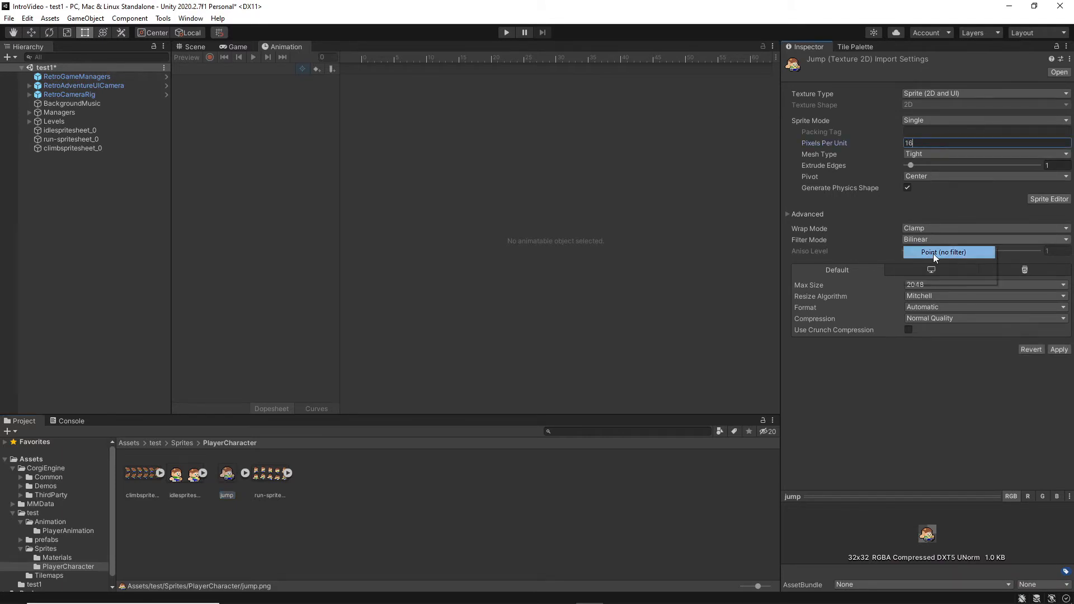
left_click(948, 318)
left_click(940, 330)
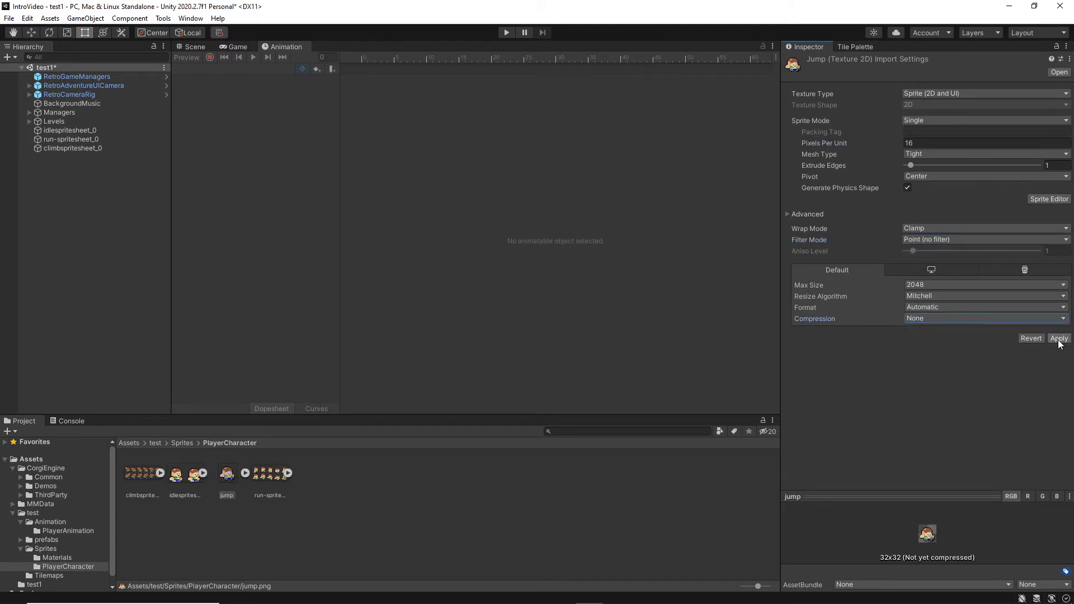
left_click(1059, 338)
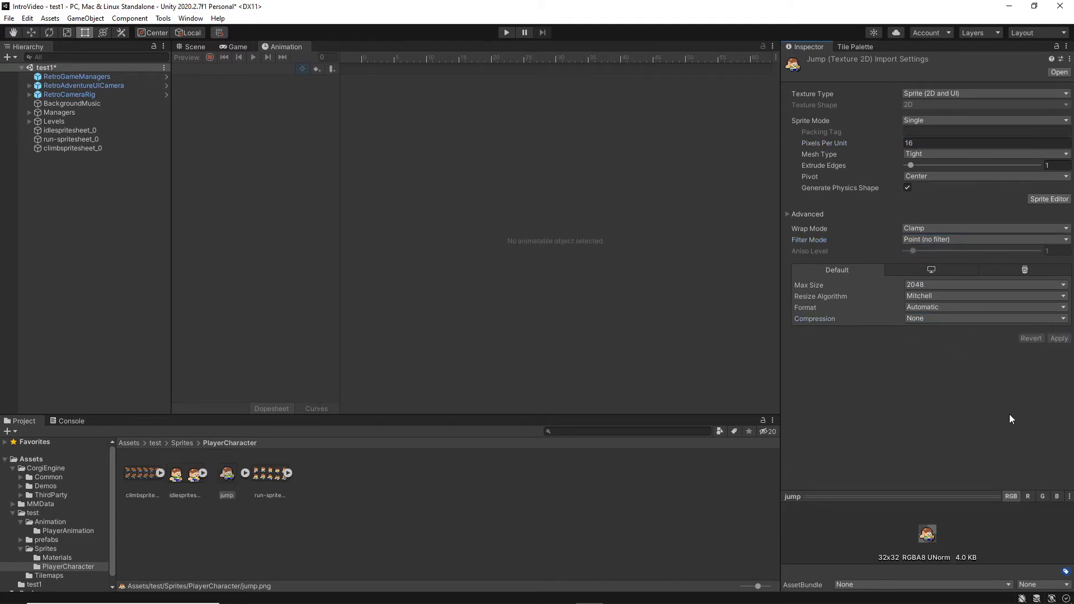
Place the jump sprite in the scene on the same platform, to the right of the existing player characters.
left_click(240, 476)
left_click(196, 49)
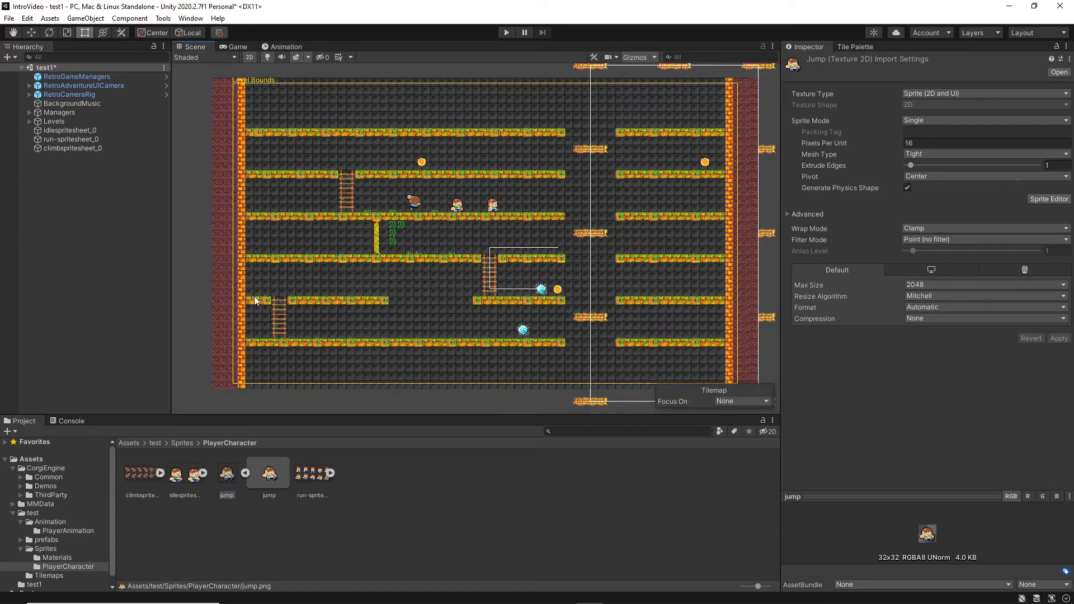
left_click_drag(266, 474, 520, 200)
Create an animation clip named Jump for the jump object in the PlayerAnimation folder and add the jump sprite at frame 0.
left_click(284, 48)
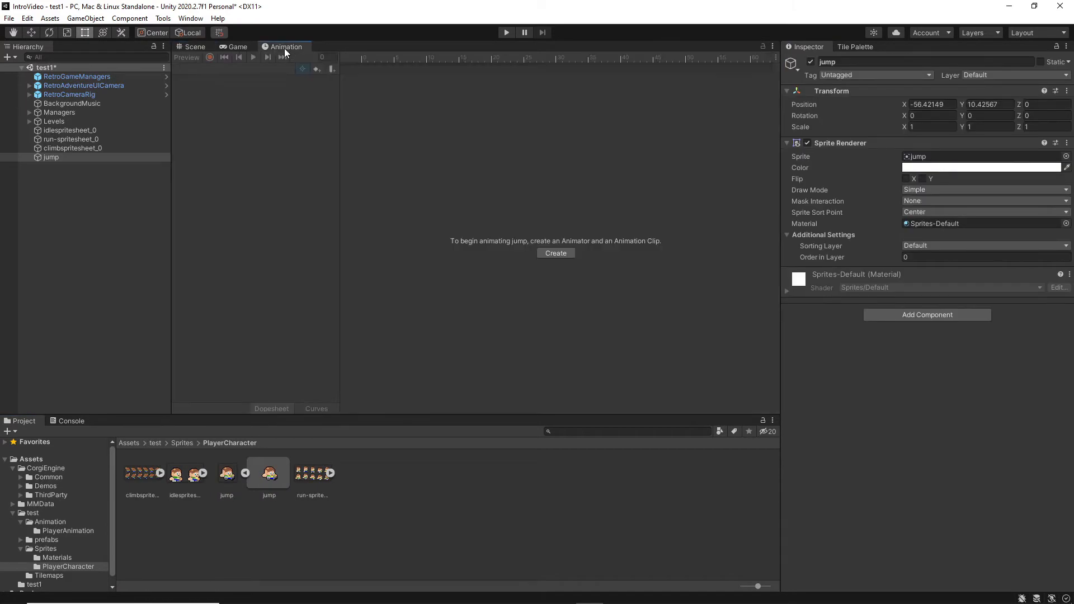
left_click(546, 254)
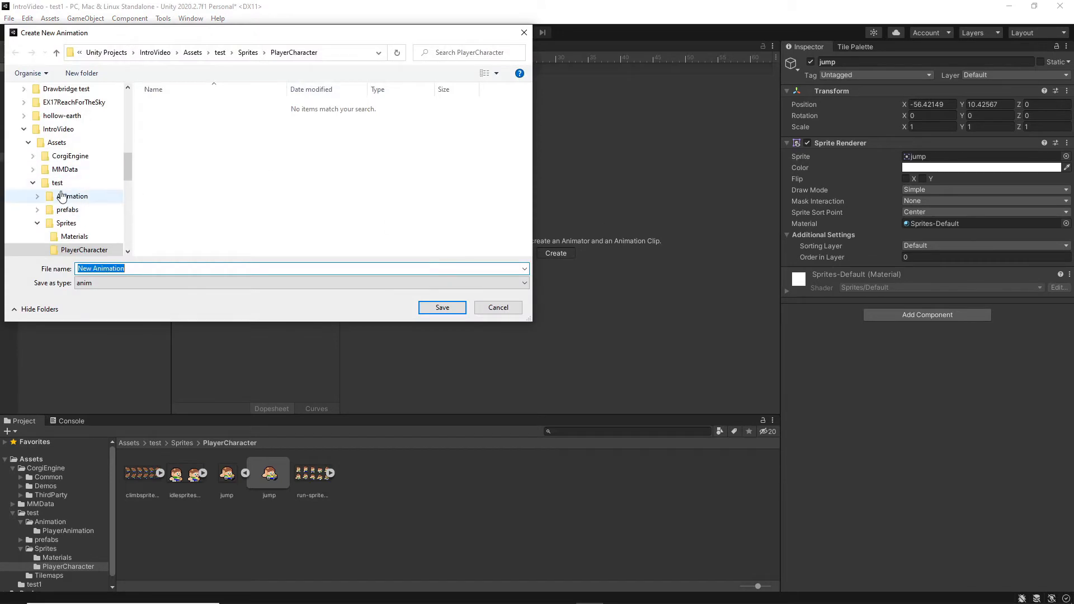
left_click(37, 195)
left_click(84, 209)
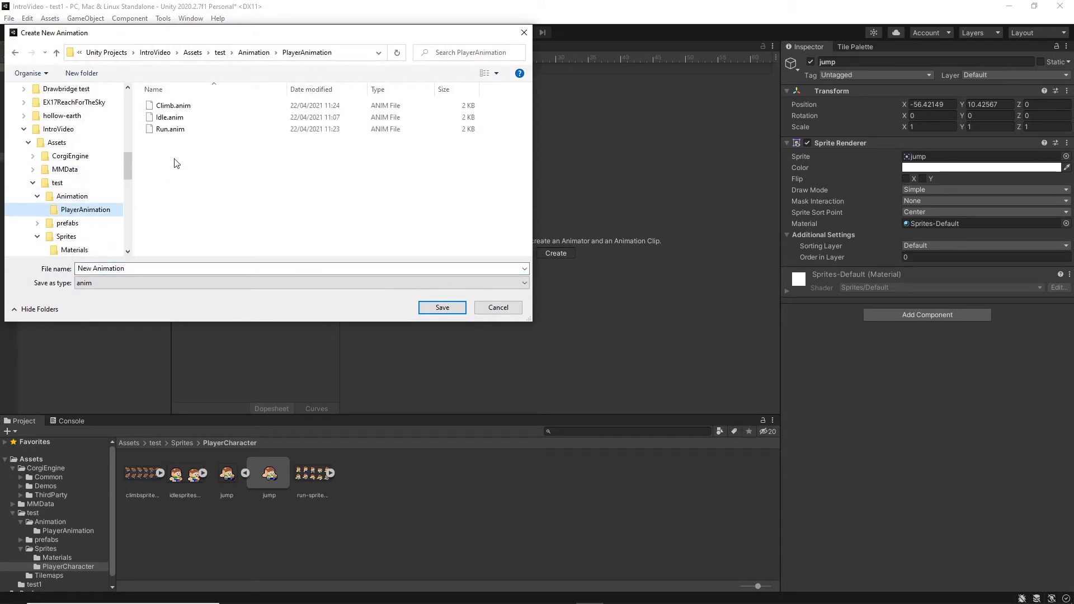
triple_click(137, 267)
type("Ja")
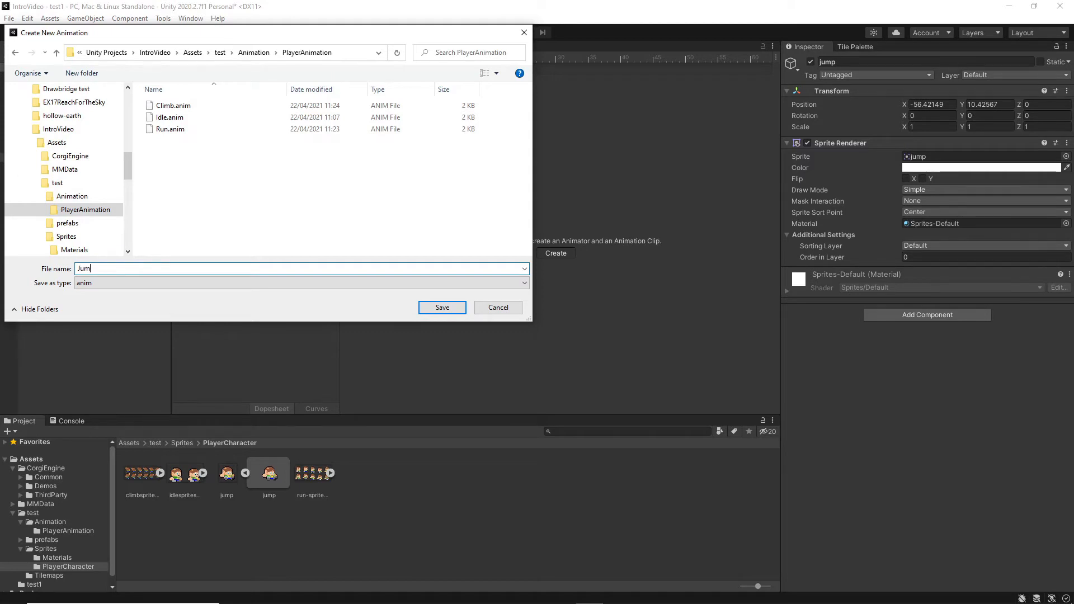
type("mp")
left_click(442, 307)
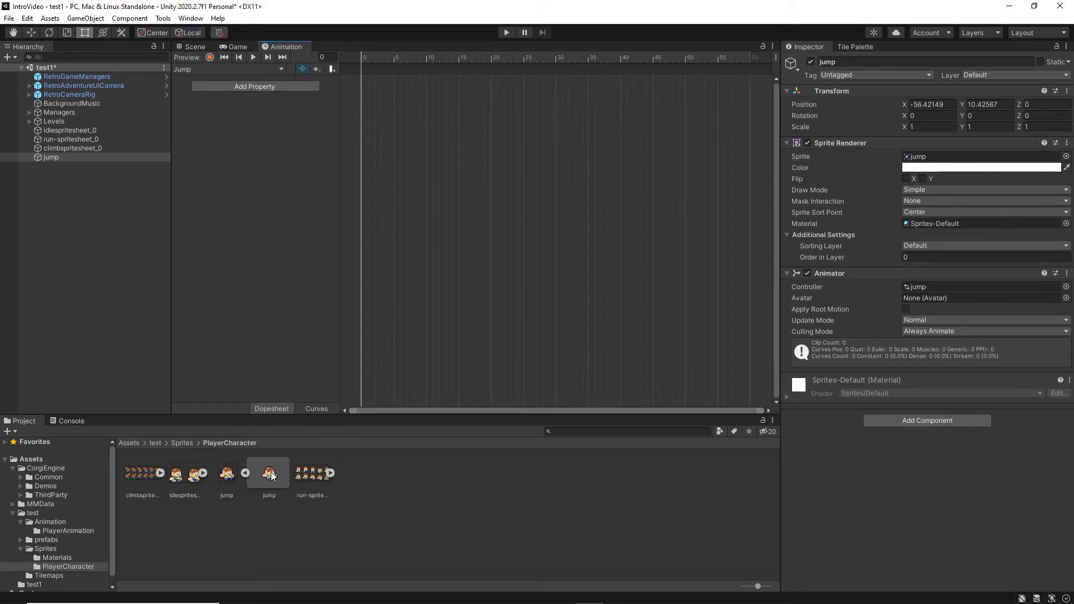
left_click_drag(271, 476, 415, 151)
left_click_drag(369, 80, 372, 84)
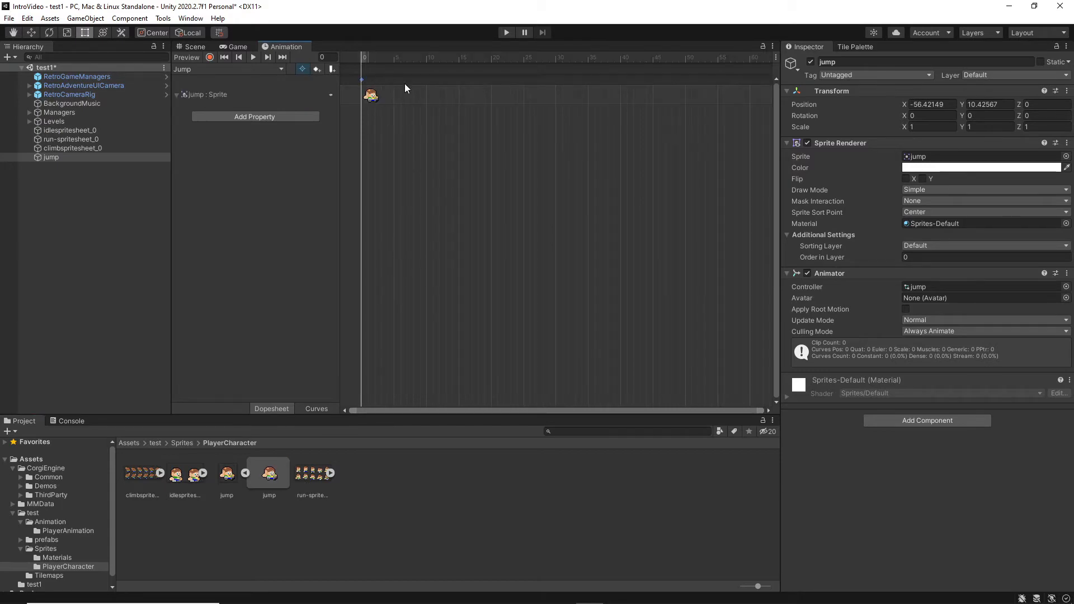
Play-test the scene to check the jump character beside the other animations, and stop the game.
left_click(183, 46)
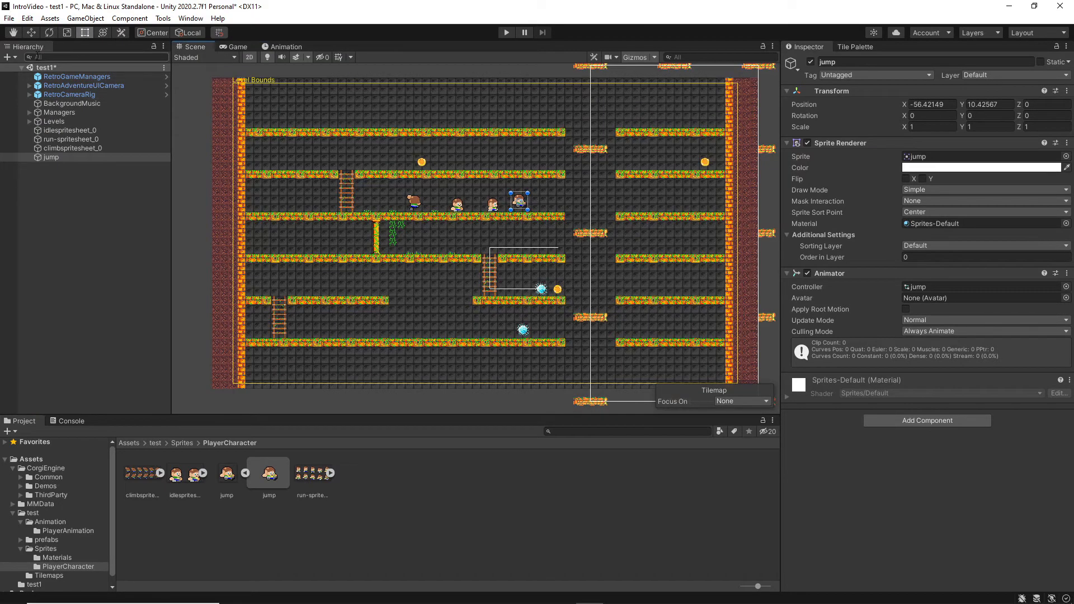
left_click(505, 32)
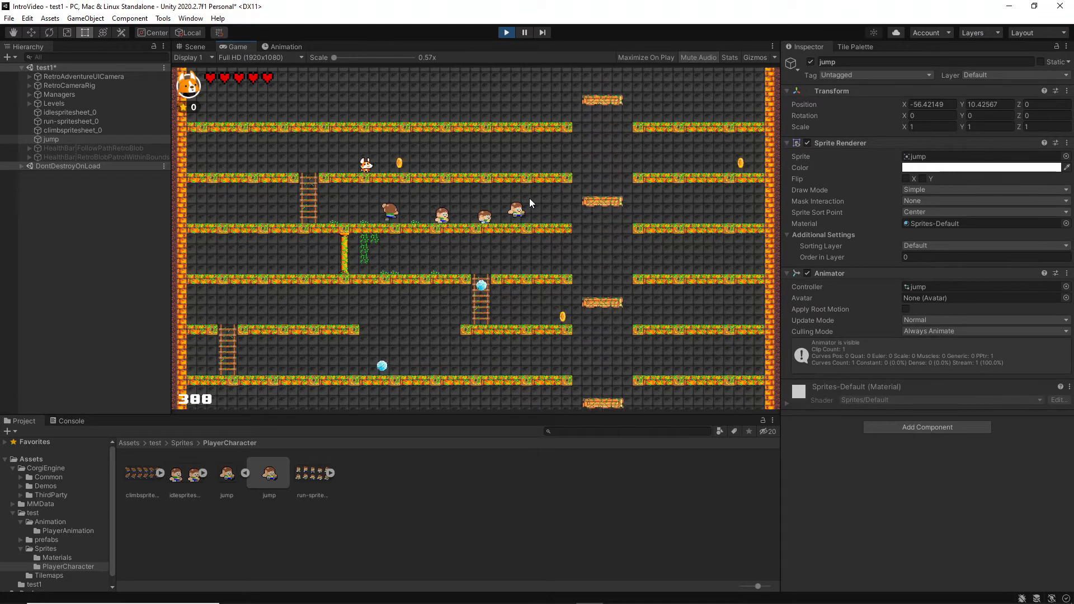
left_click(506, 32)
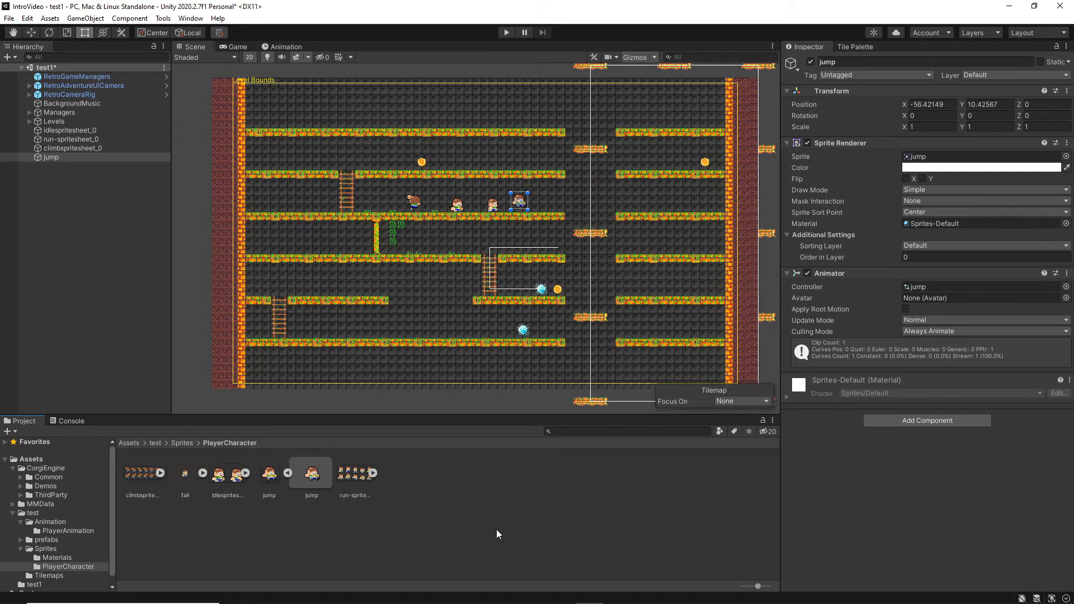
Set the fall texture's Pixels Per Unit to 16, Filter Mode to Point (no filter) and Compression to None, and apply.
left_click(187, 475)
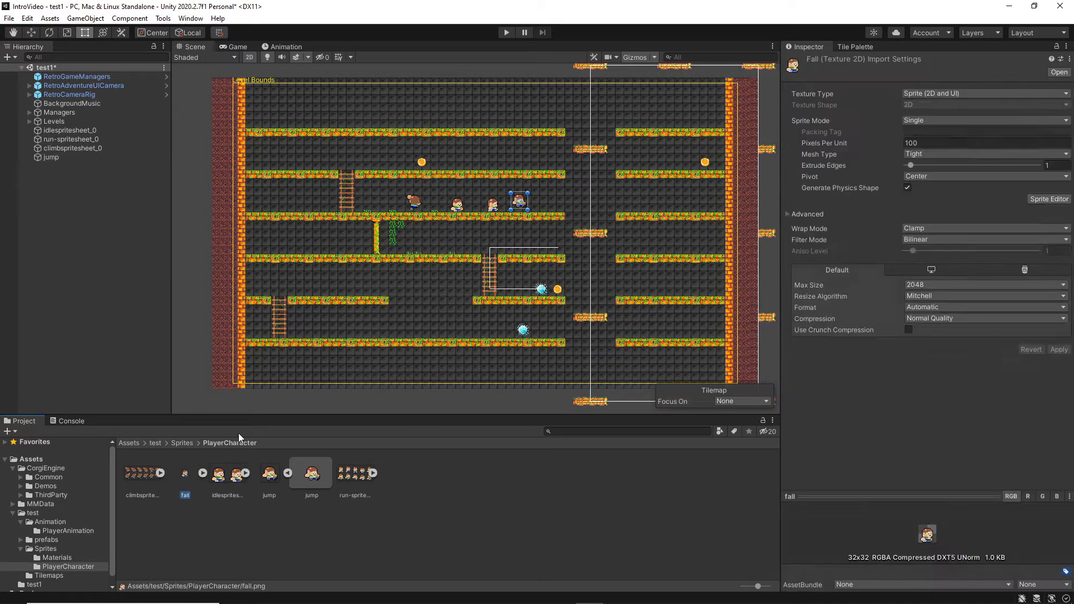
left_click(935, 143)
type("16")
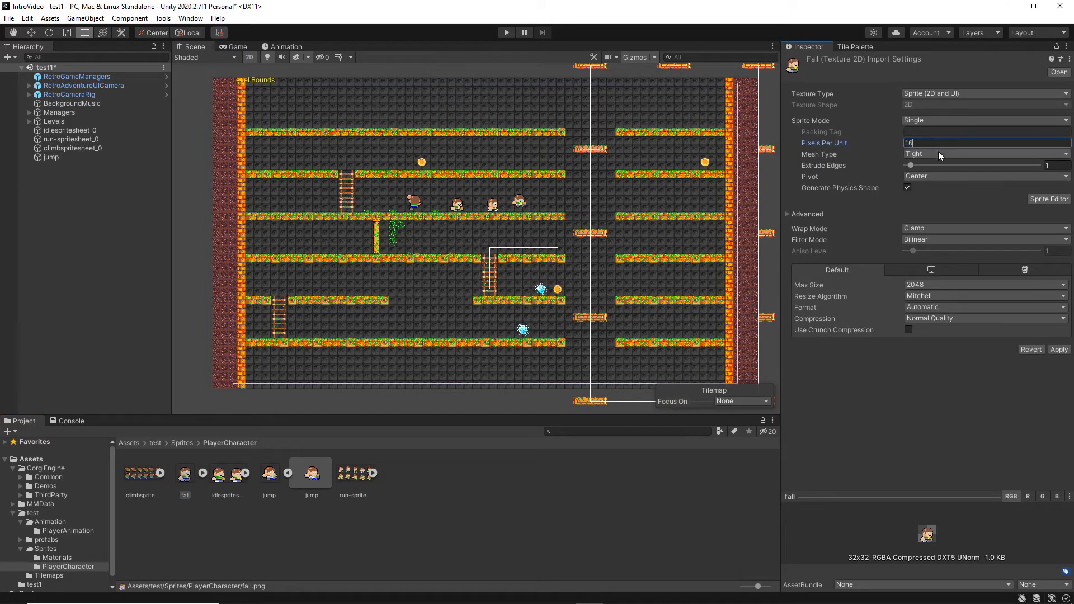
left_click(935, 239)
left_click(944, 252)
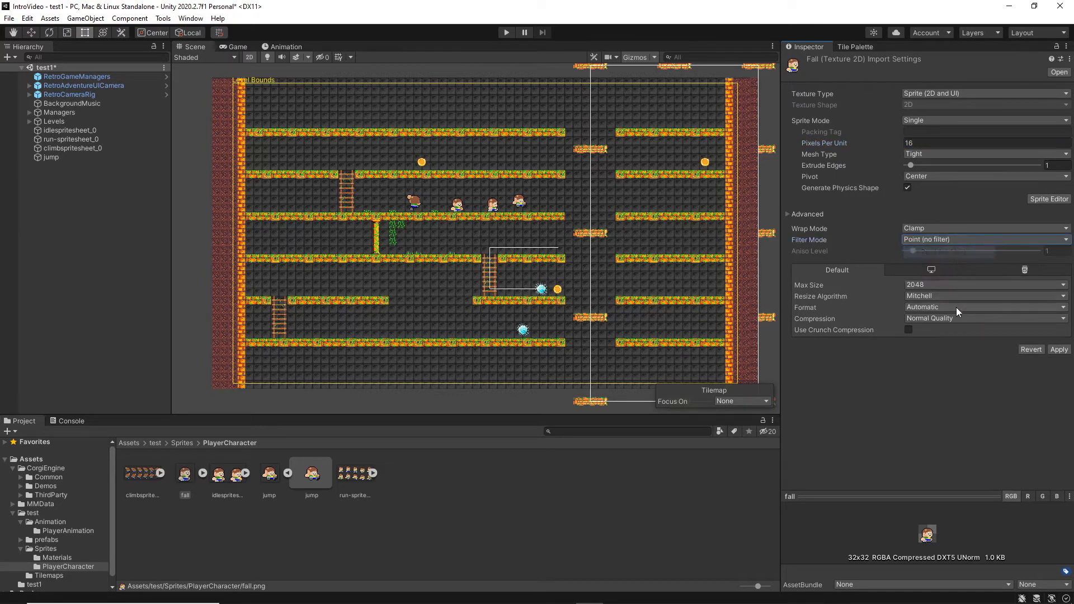
left_click(955, 319)
left_click(965, 331)
left_click(1059, 339)
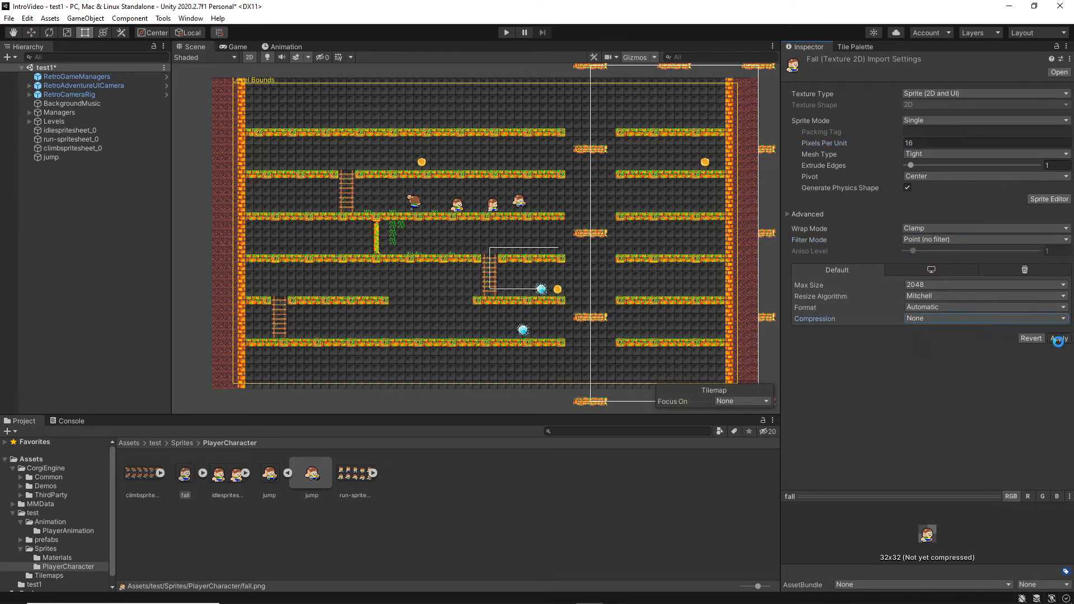
Place the fall sprite in the scene to the right of the jump character.
left_click(203, 474)
left_click_drag(224, 476, 545, 205)
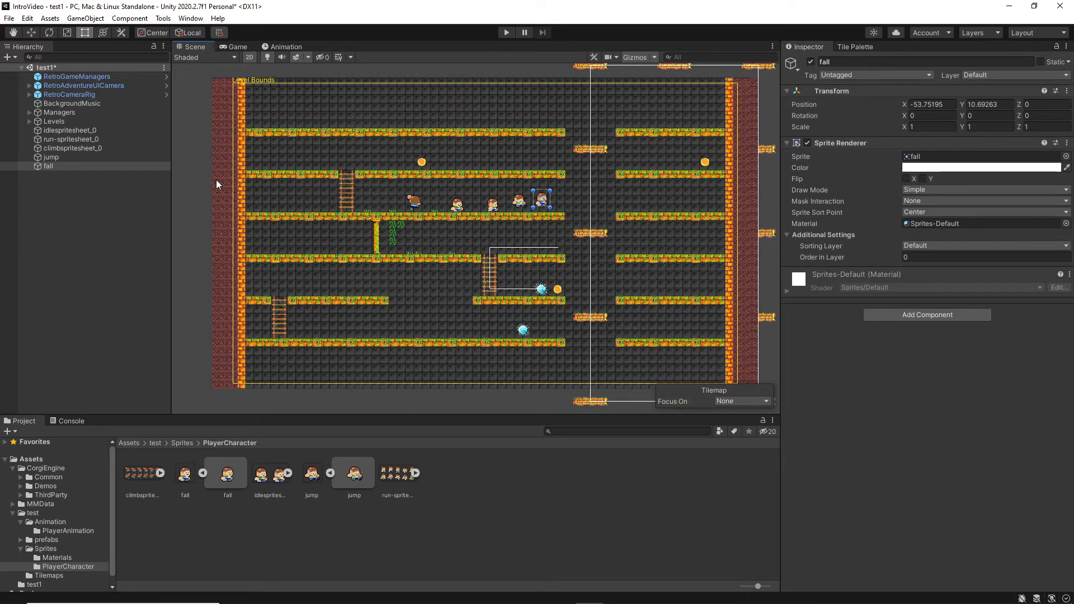
Create an animation clip named Fall for the fall object in the PlayerAnimation folder and add the fall sprite at frame 0.
left_click(284, 47)
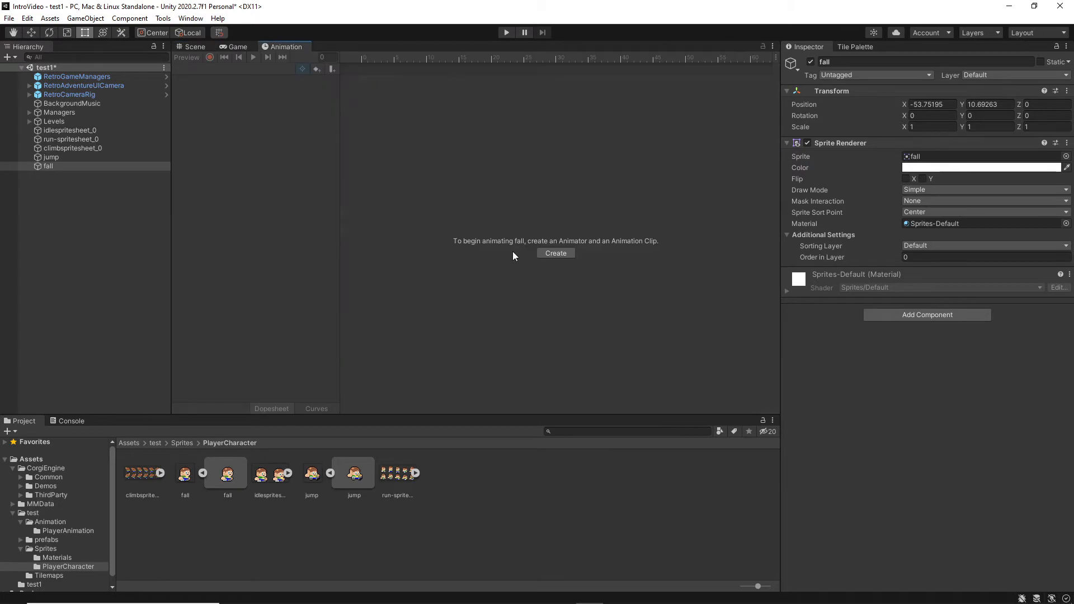
left_click(541, 252)
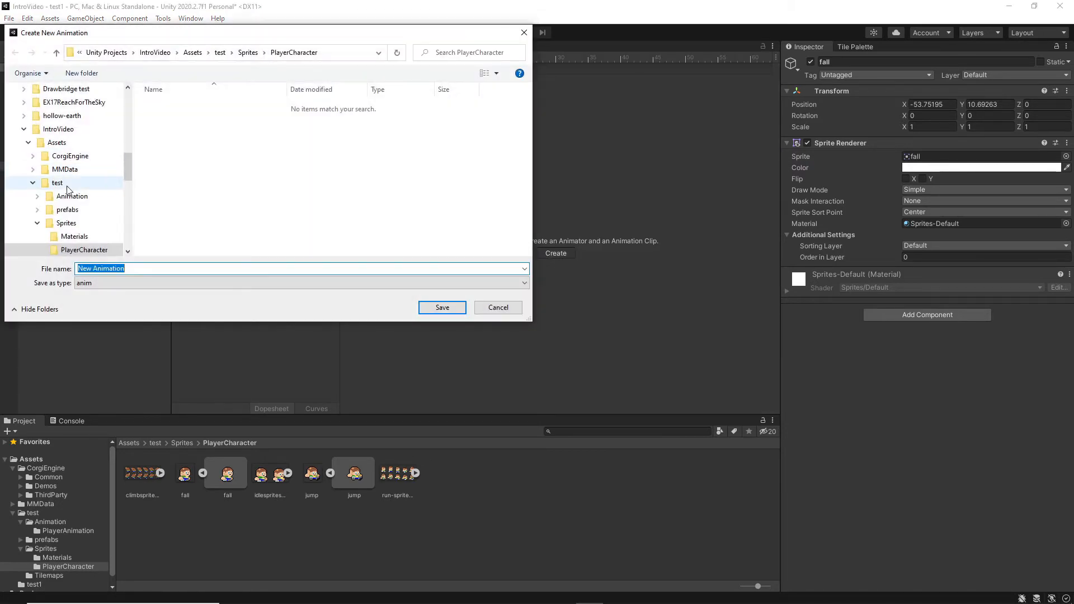
left_click(37, 196)
left_click(65, 211)
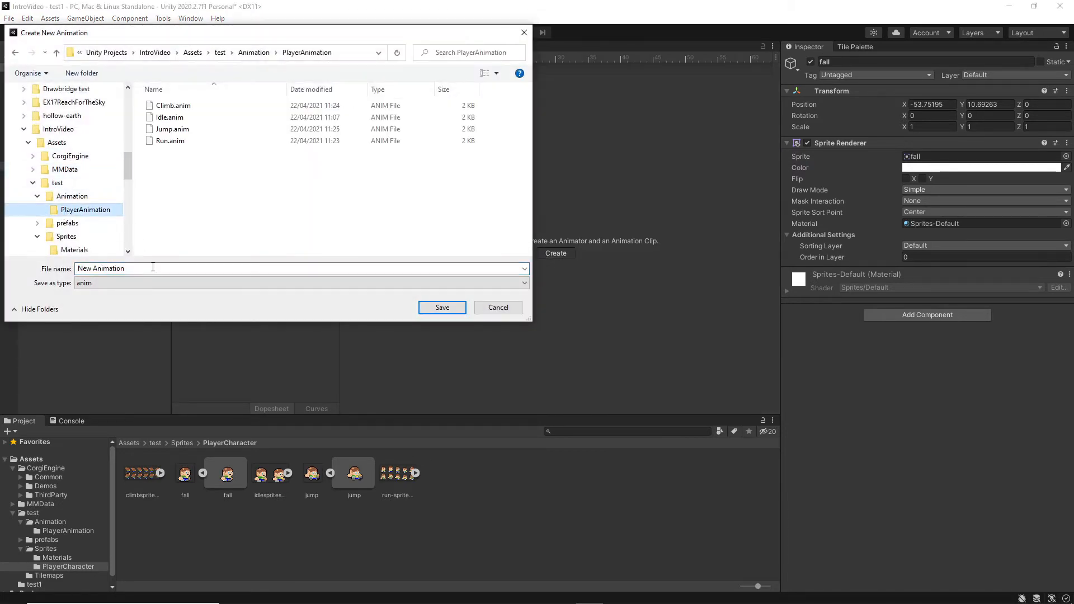
left_click(151, 267)
type("Fall")
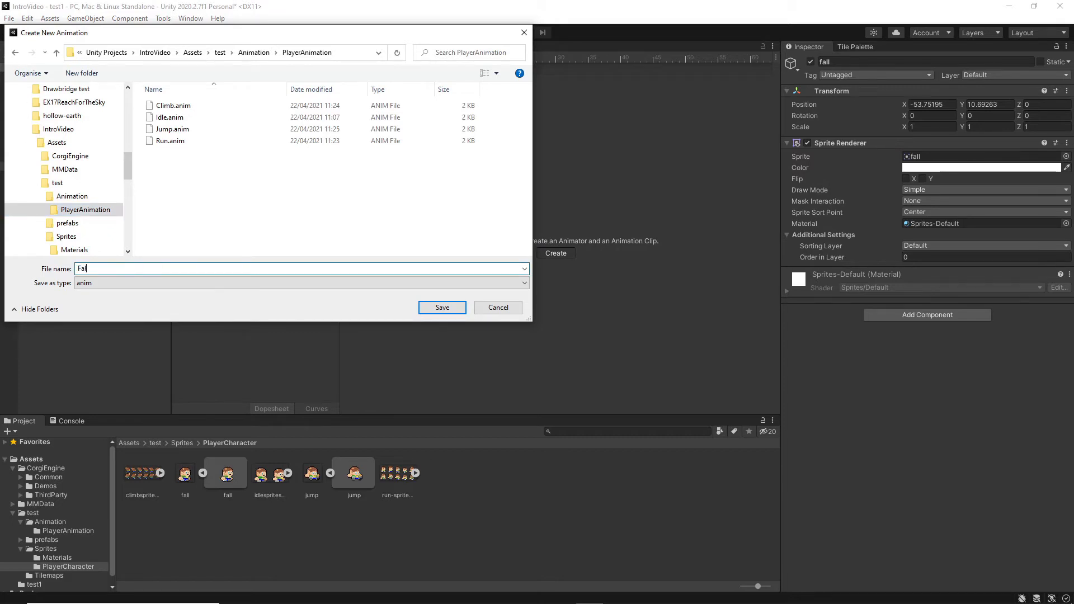
left_click(431, 308)
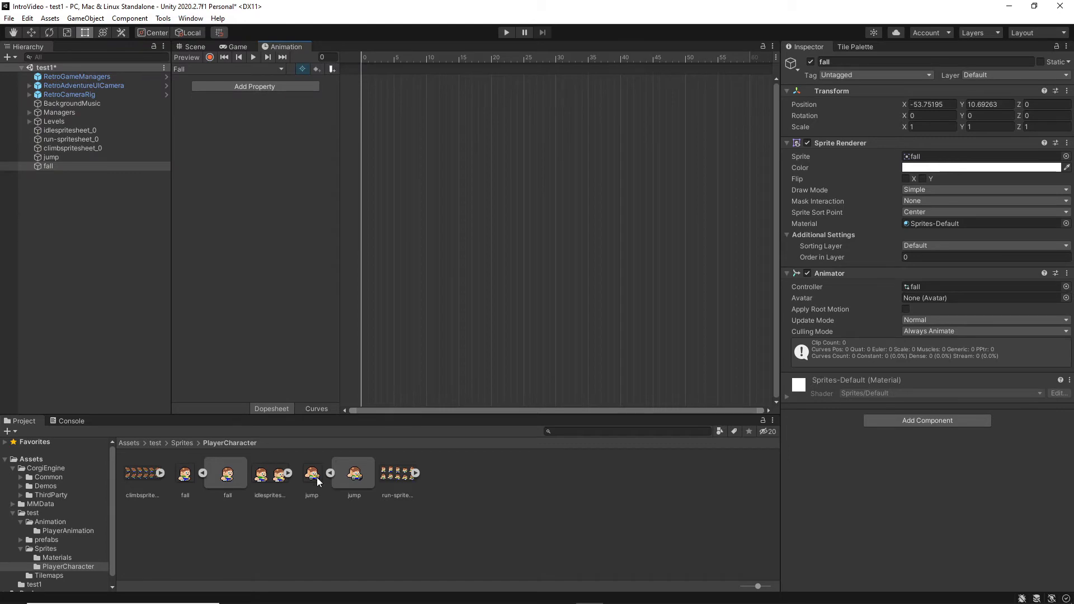
left_click_drag(227, 475, 370, 85)
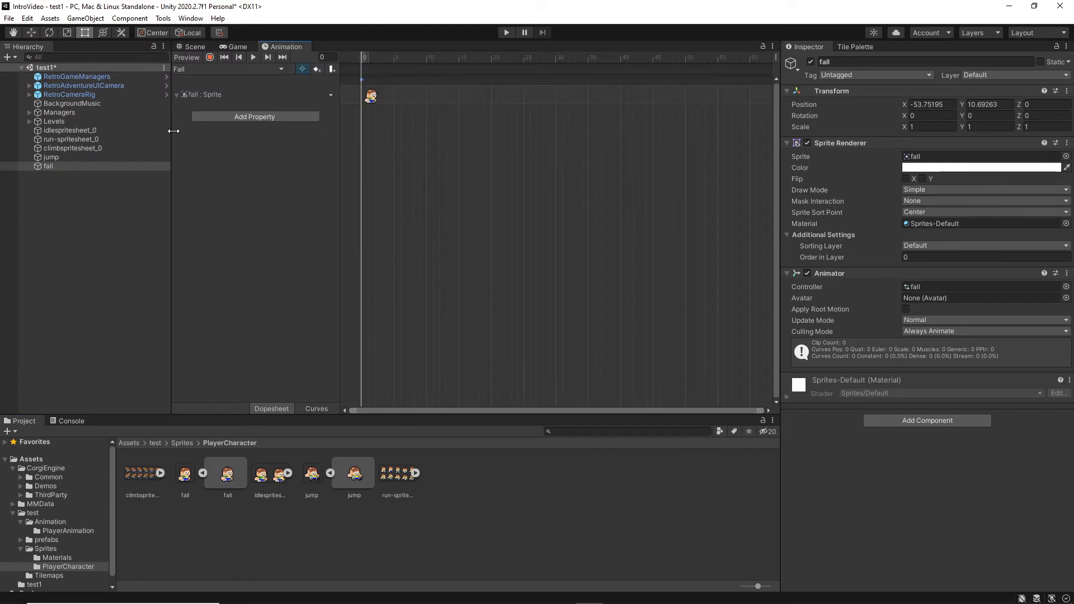
left_click(183, 49)
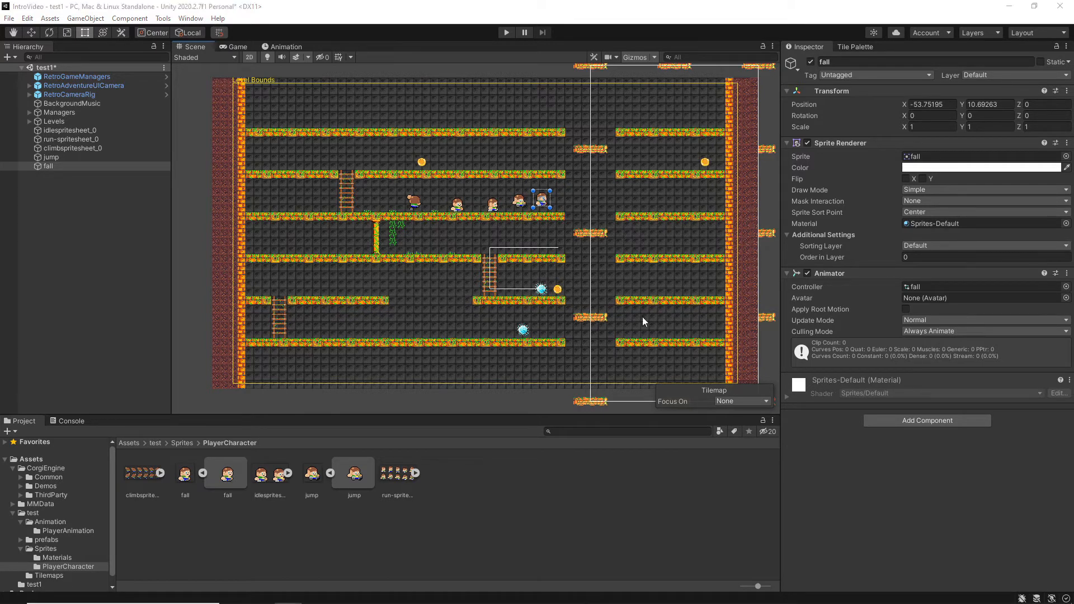
Place the climbspritesheet_5 sprite in the scene to the left of the climb character and rename the object climbidlespritesheet_5.
left_click(161, 473)
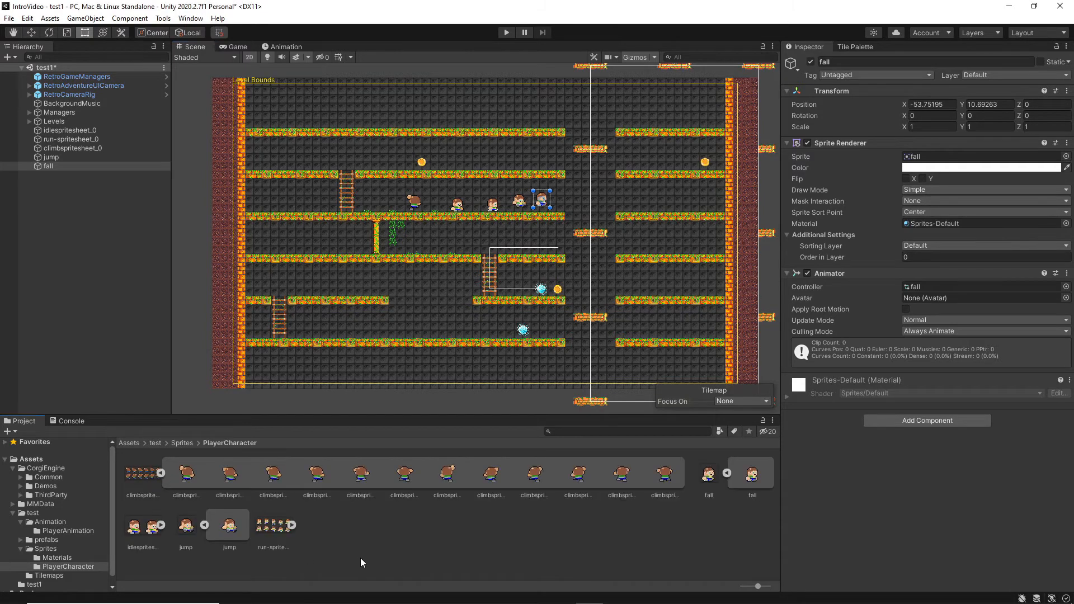
left_click_drag(408, 478, 378, 203)
left_click(63, 175)
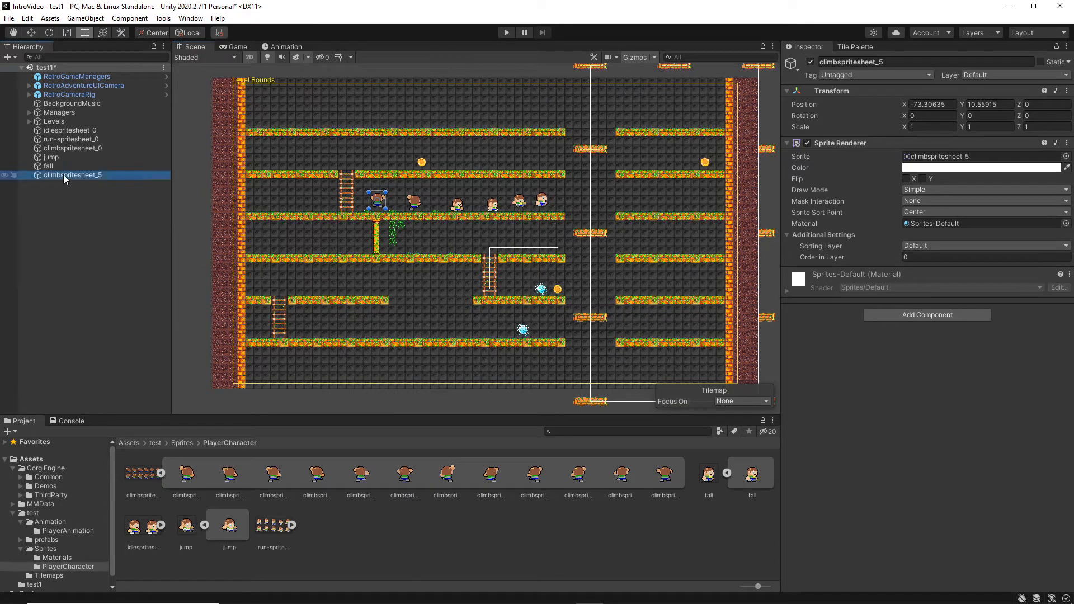
left_click(63, 174)
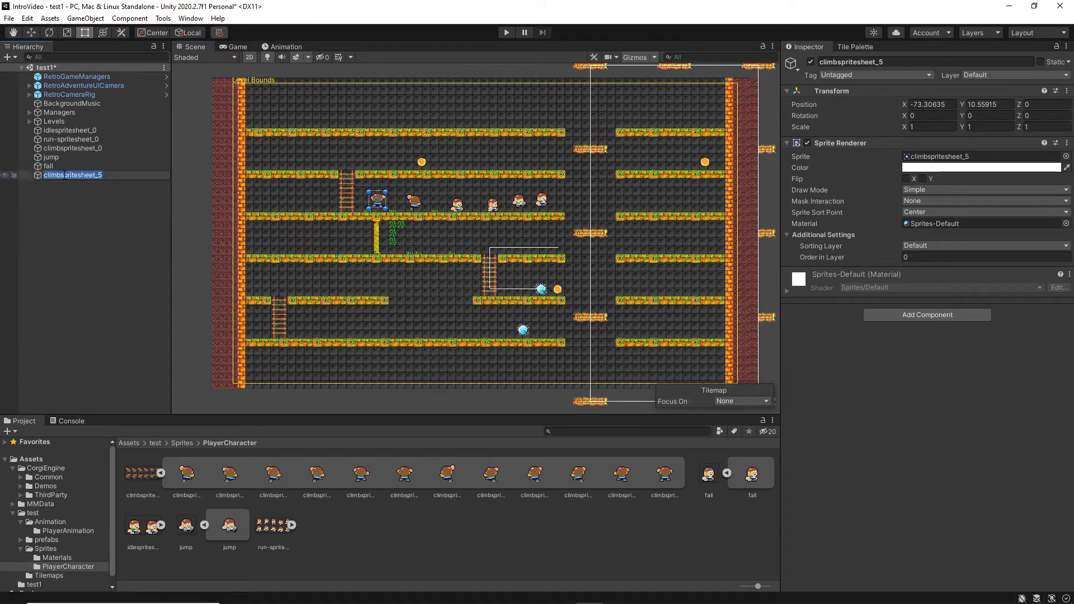
left_click(61, 174)
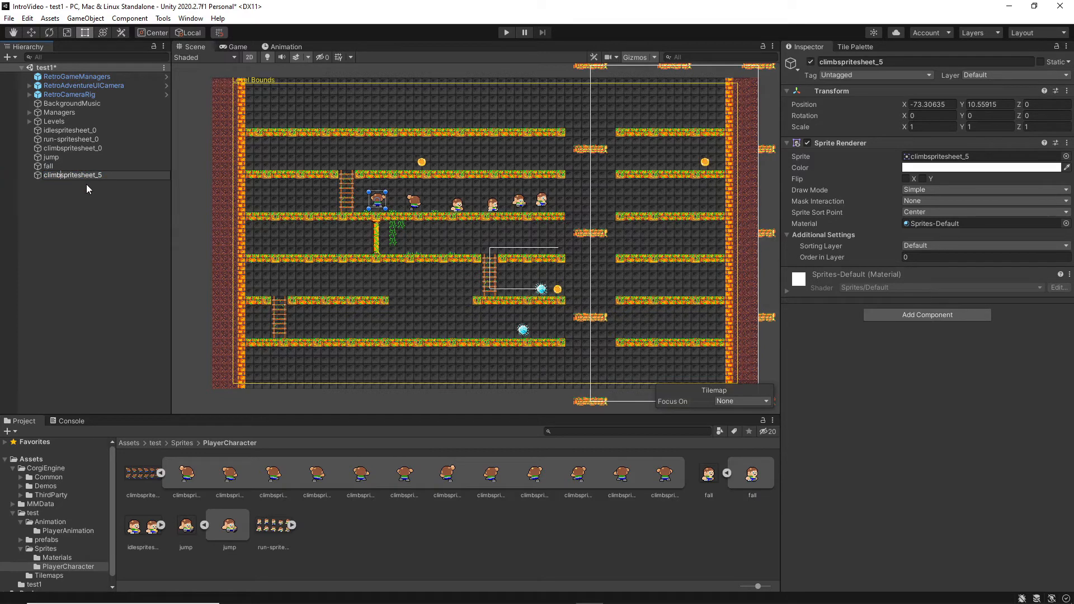
type("idle")
key("Return")
left_click(119, 189)
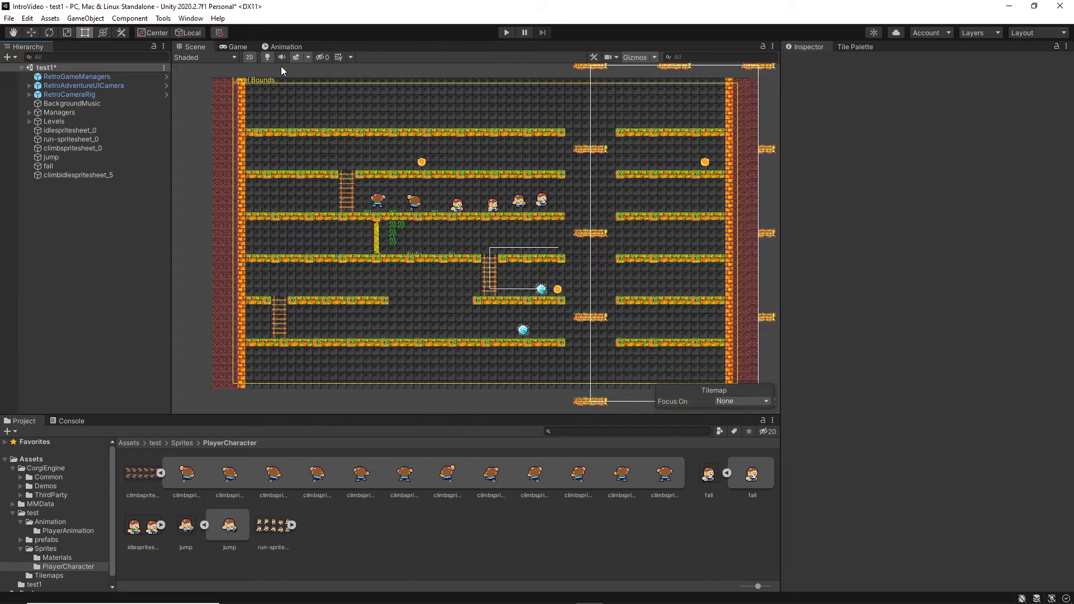
Create an animation clip named ClimIdle for climbidlespritesheet_5 in the PlayerAnimation folder and add a single climb sprite at frame 0.
left_click(96, 174)
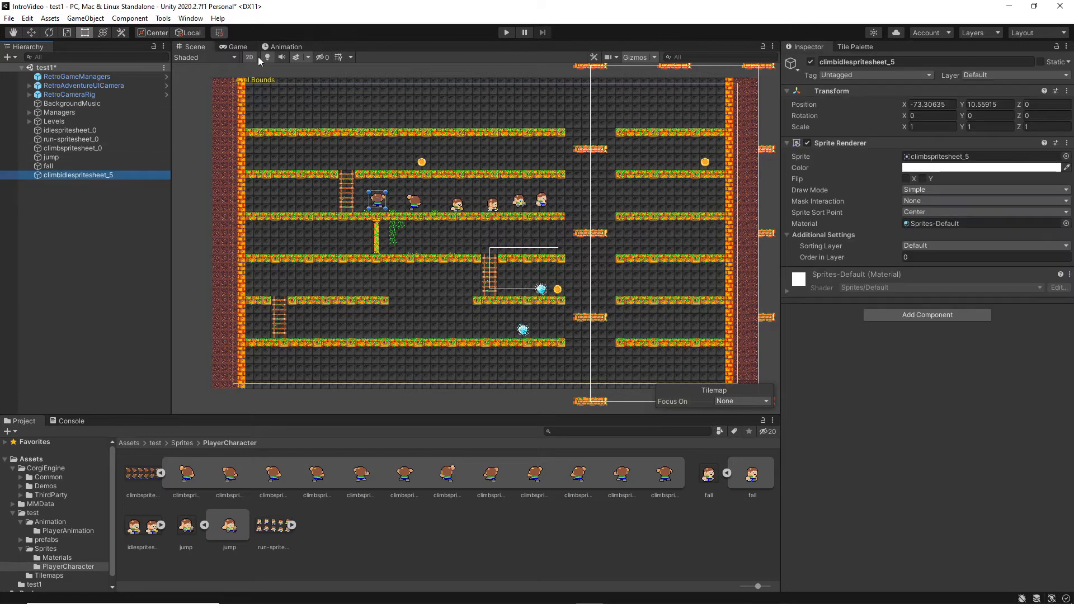
left_click(285, 47)
left_click(568, 250)
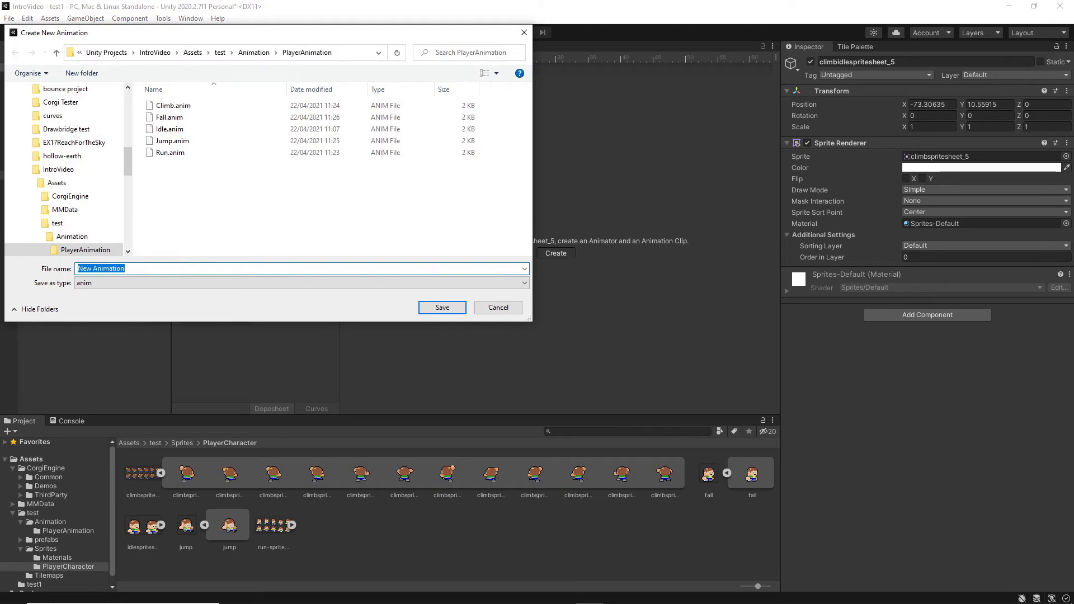
type("Clim")
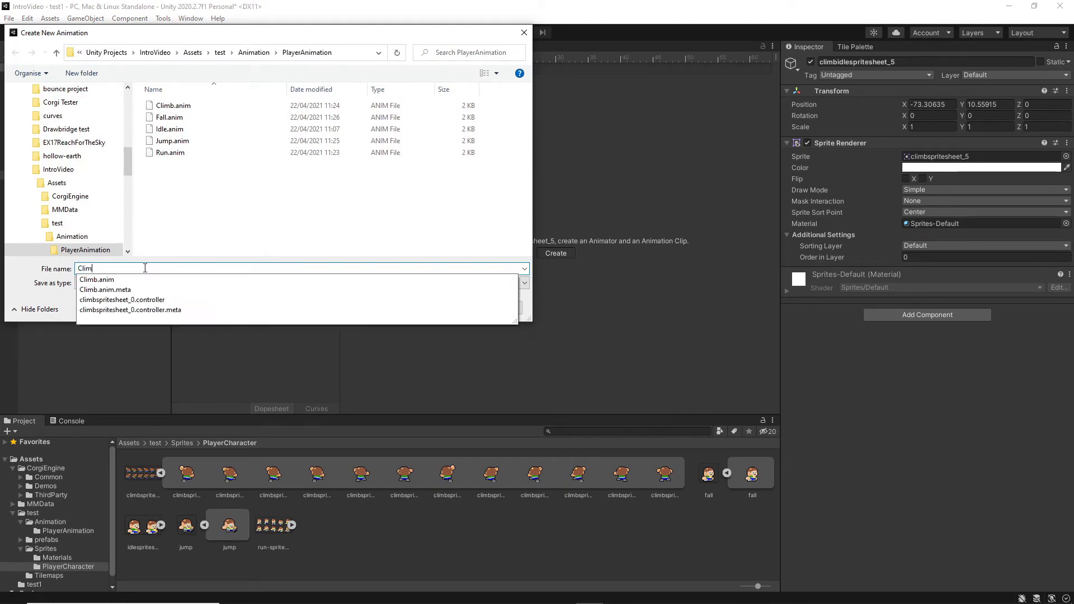
type("Idle")
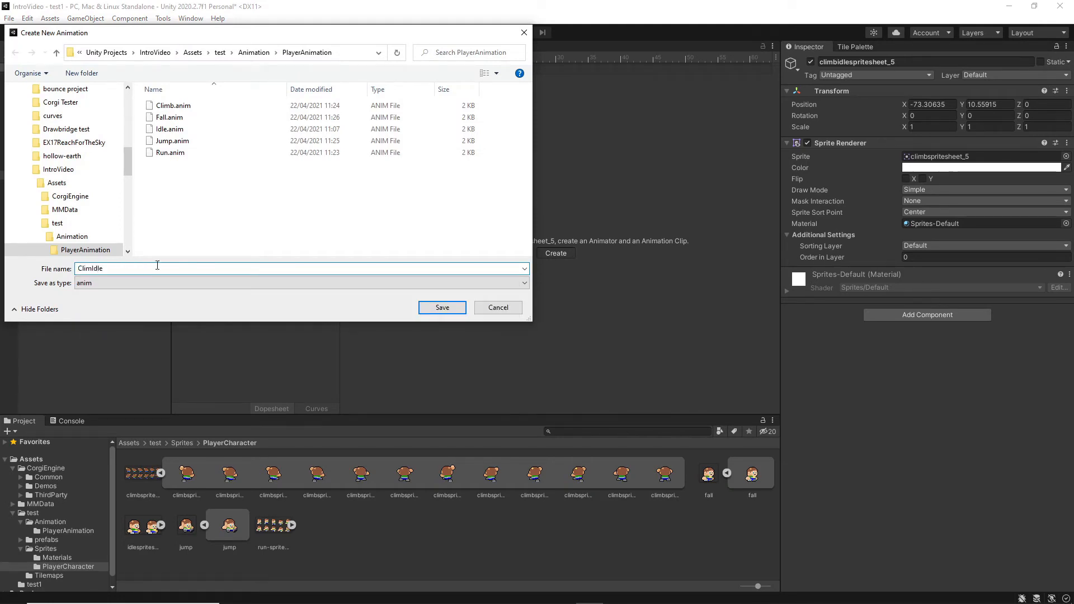
left_click(446, 310)
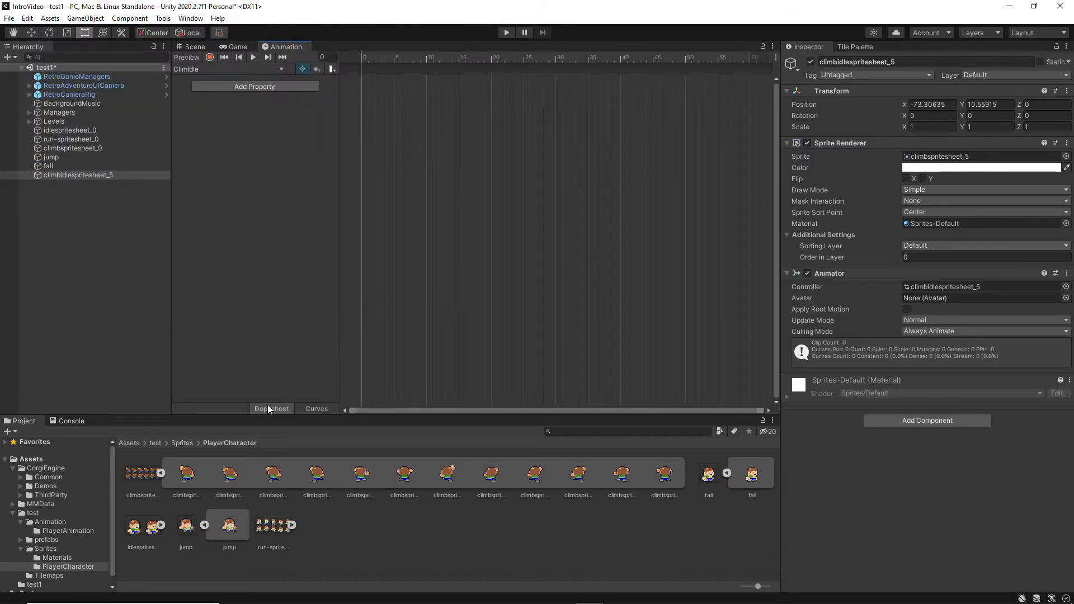
left_click_drag(326, 485, 401, 80)
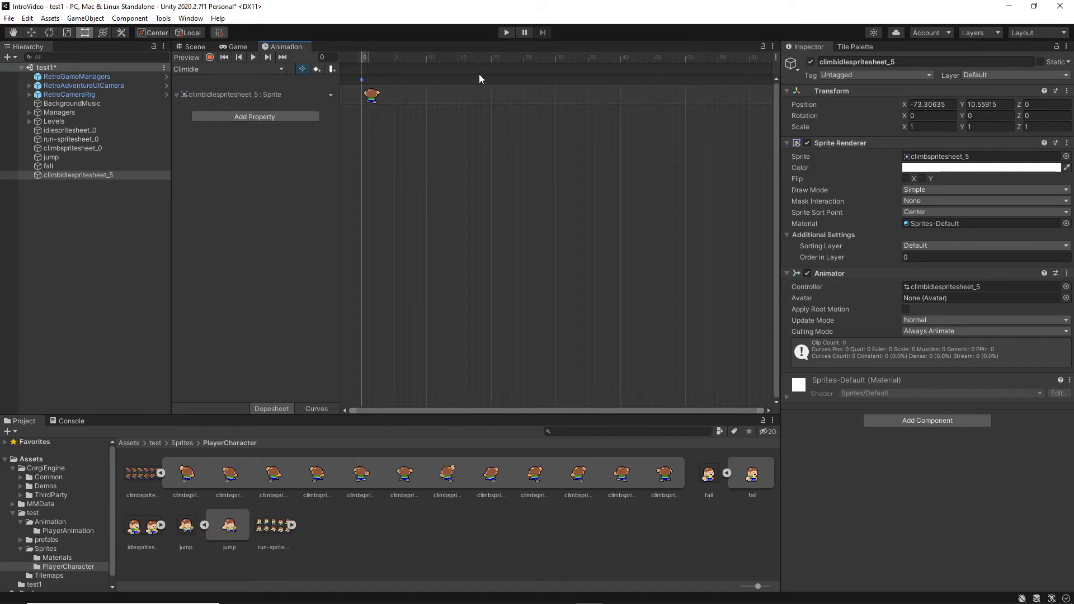
left_click(190, 47)
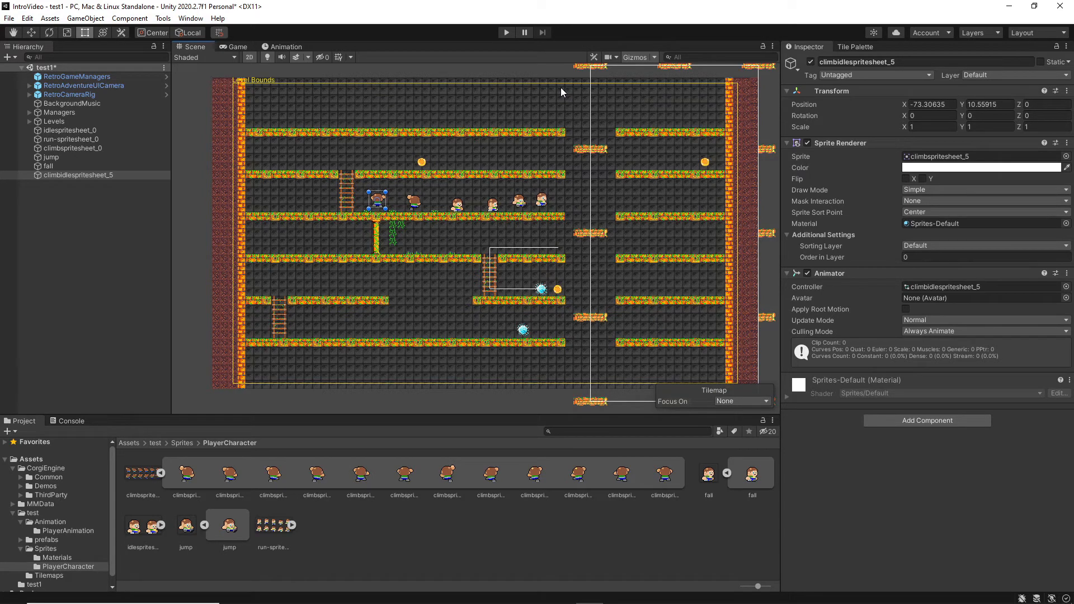
Open the idlespritesheet_0 animator controller from the PlayerAnimation folder.
left_click(72, 130)
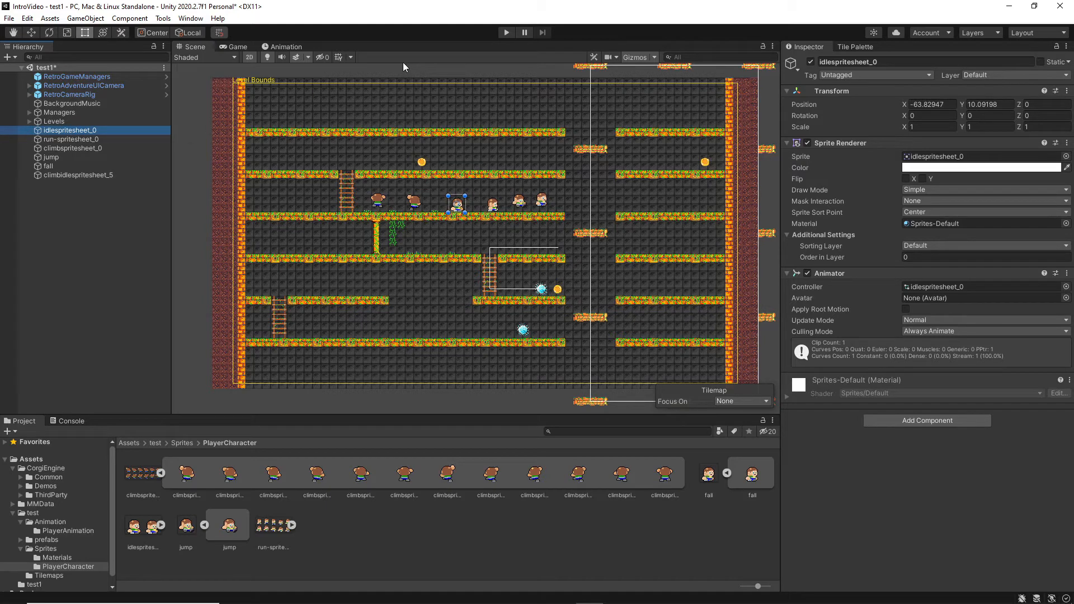
left_click(55, 529)
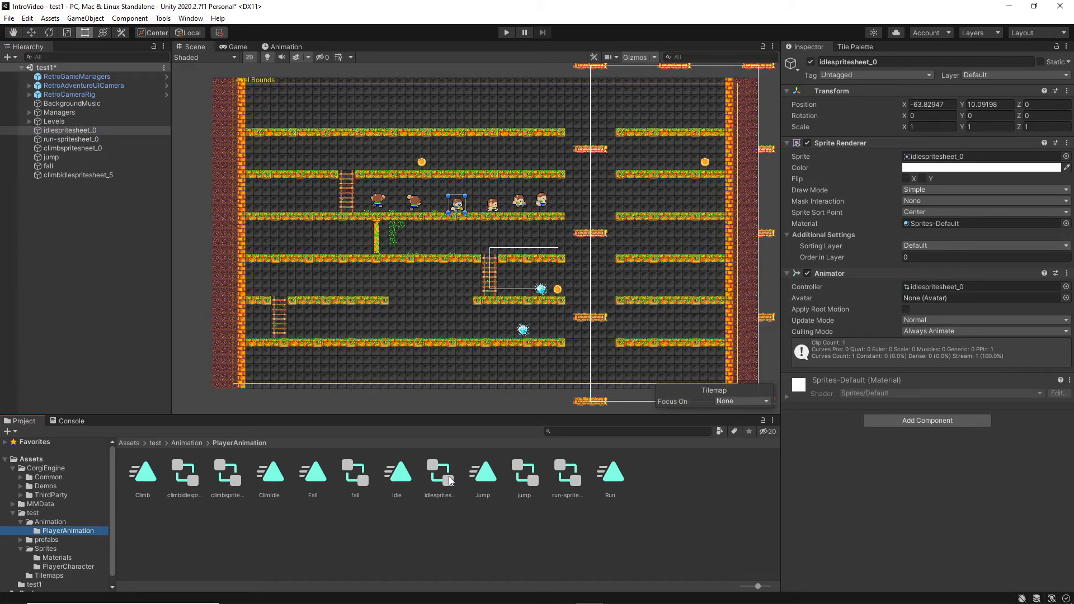
left_click(290, 45)
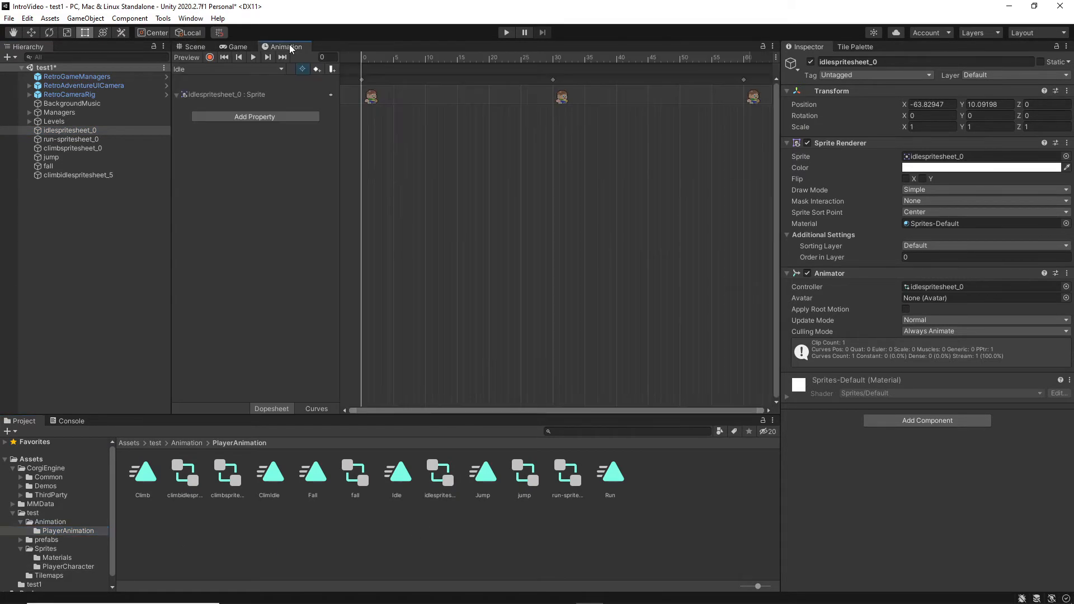
double_click(442, 472)
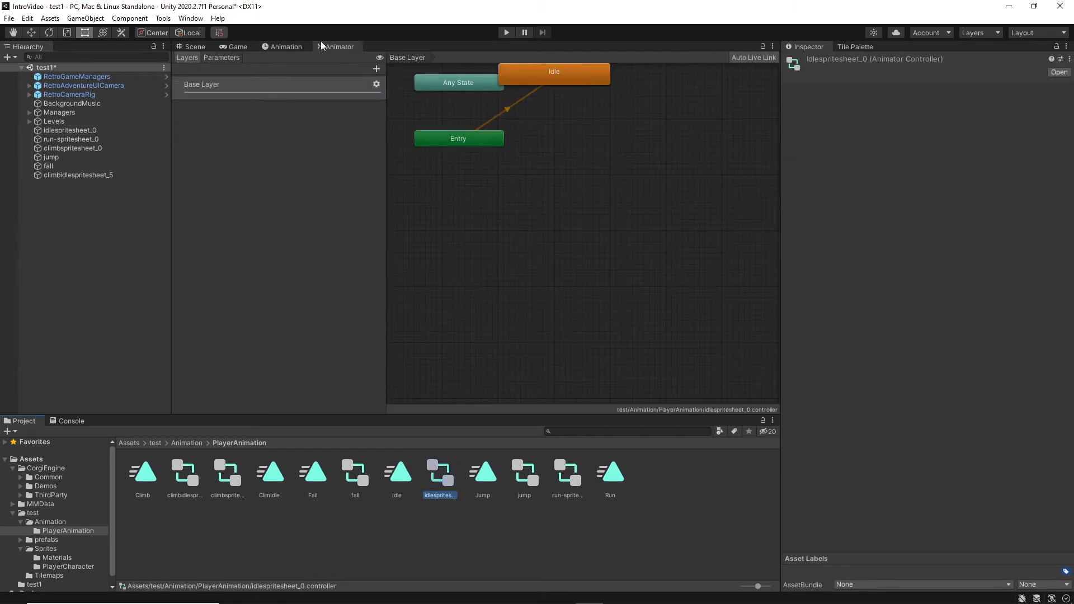
Rearrange the state graph with Entry above Exit and the Idle state level between Any State and Entry.
left_click_drag(546, 79, 595, 144)
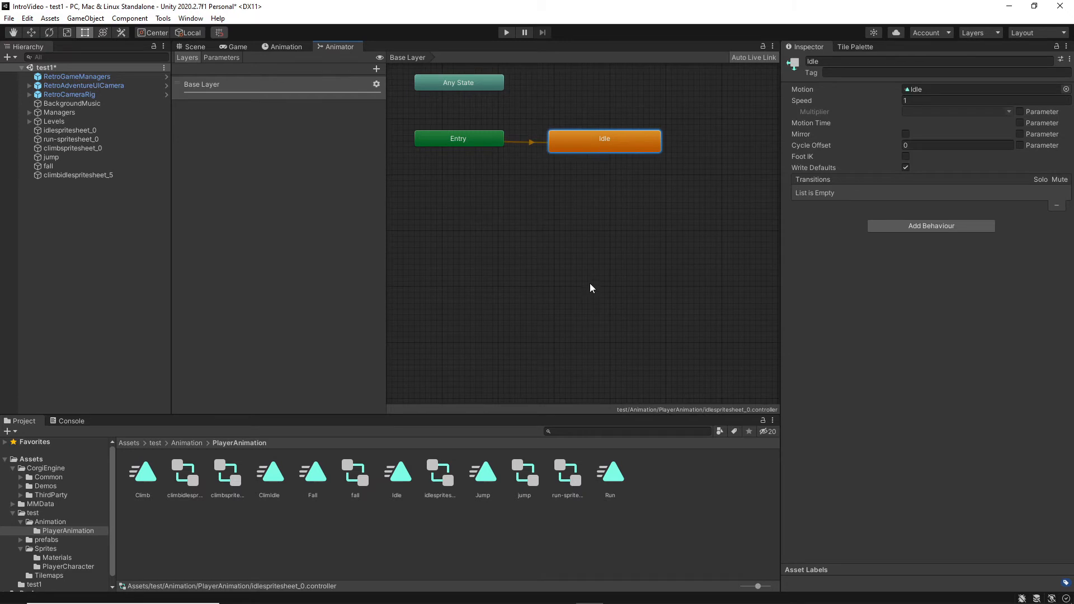
scroll(591, 283, "down", 5)
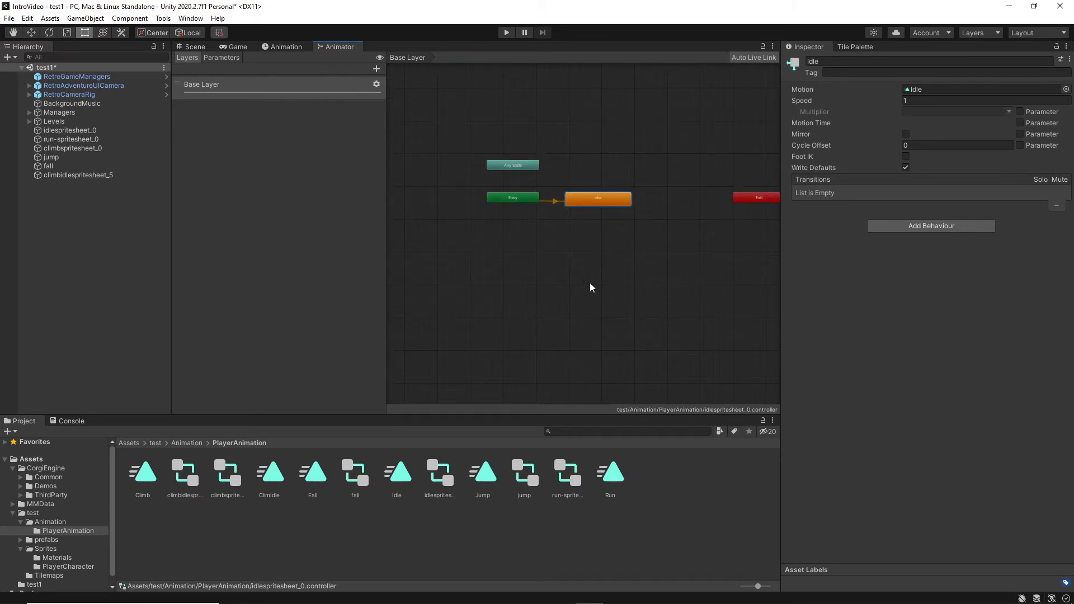
middle_click_drag(622, 303, 572, 307)
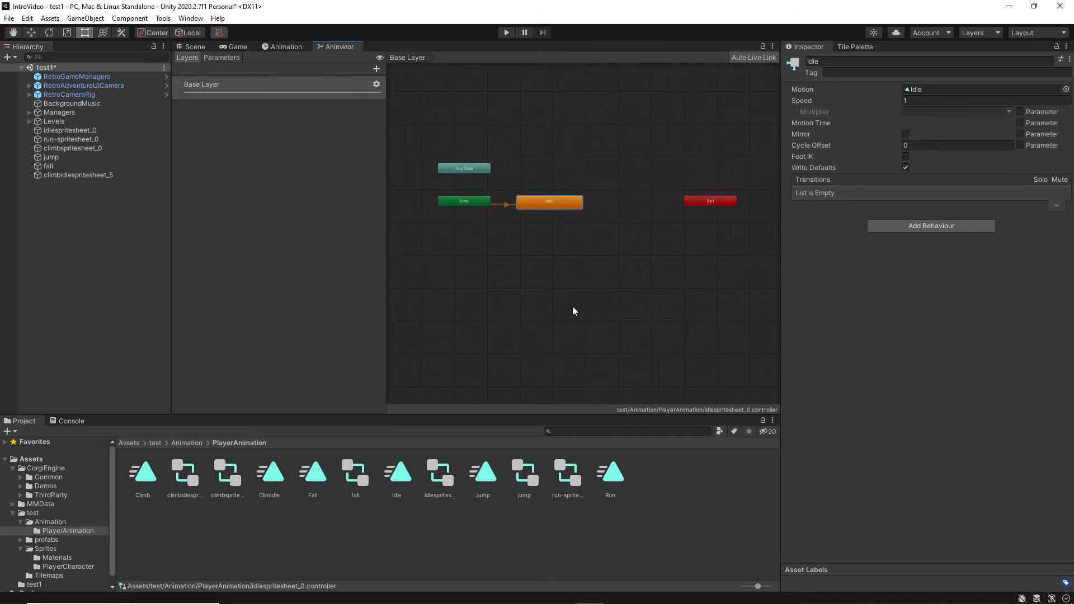
scroll(574, 306, "down", 2)
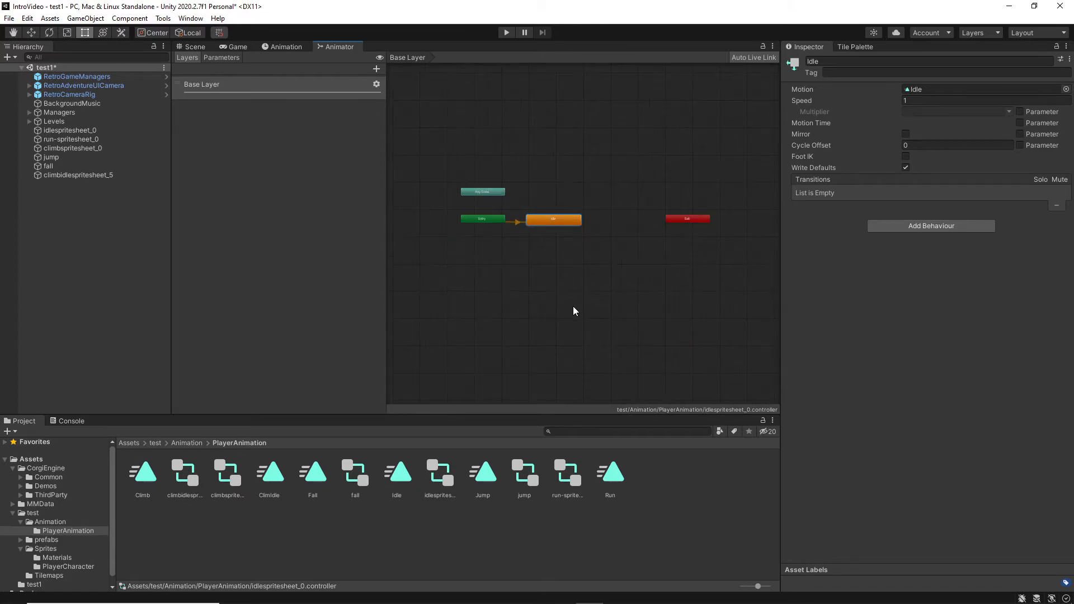
key("q")
left_click_drag(559, 219, 572, 221)
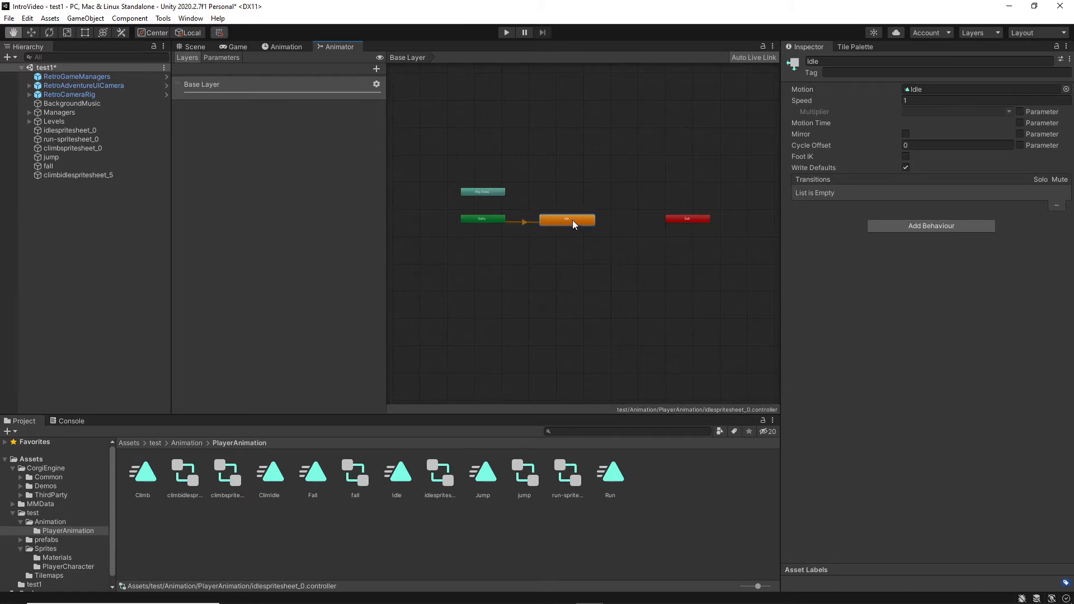
key("t")
left_click_drag(487, 217, 686, 190)
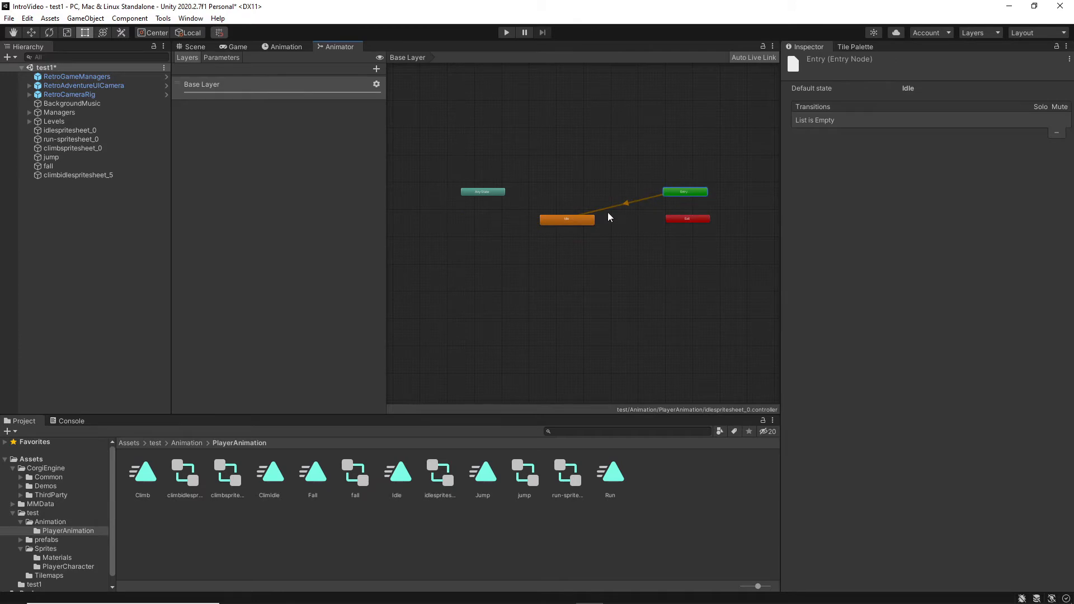
left_click_drag(568, 217, 579, 190)
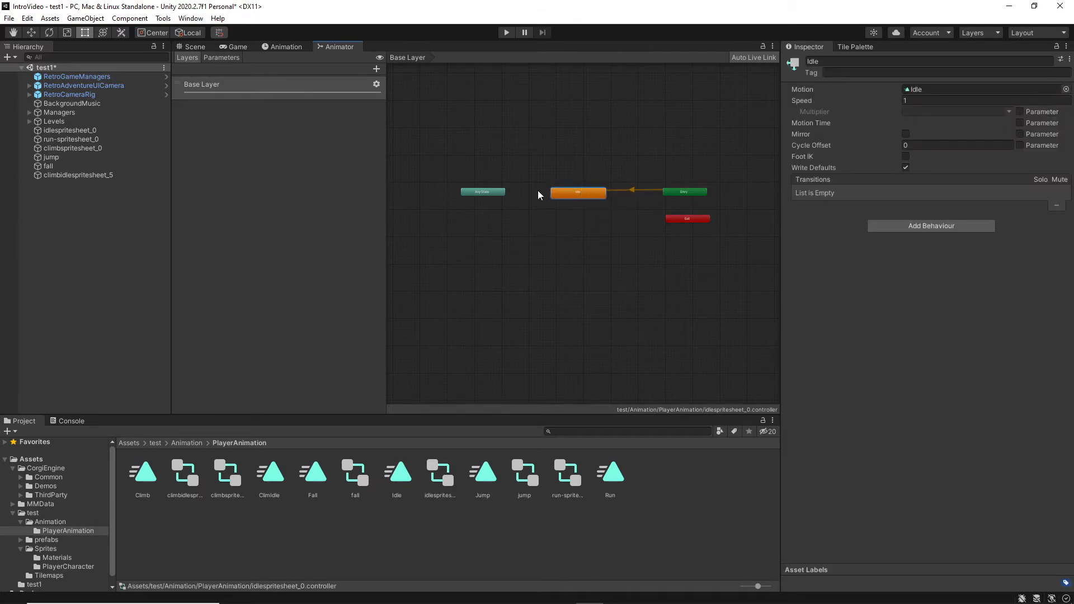
Make a transition from Any State to the Idle state.
left_click(499, 193)
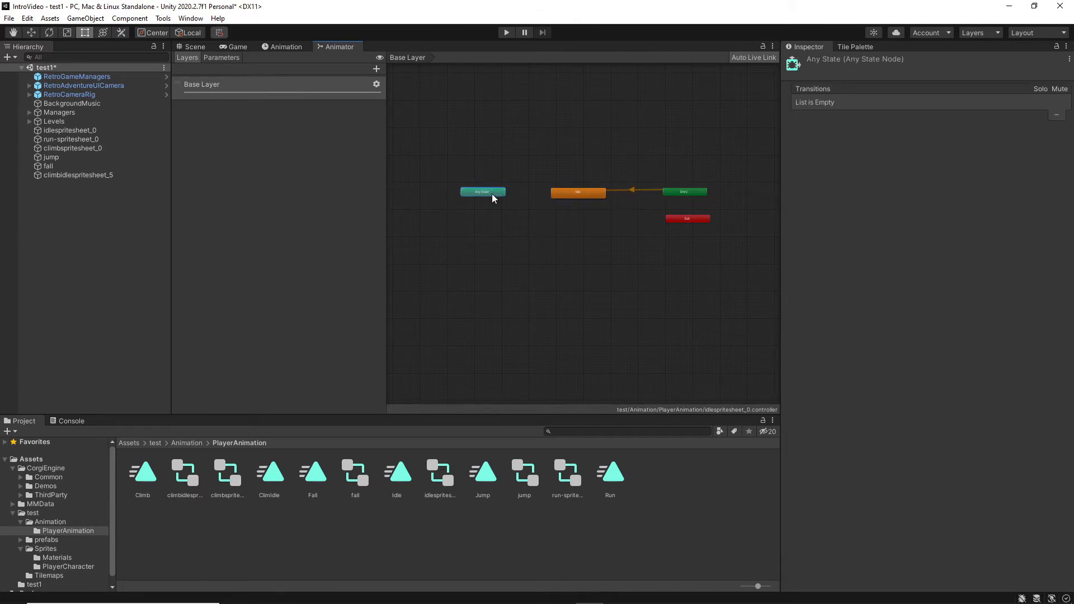
right_click(492, 193)
left_click(506, 203)
left_click(570, 193)
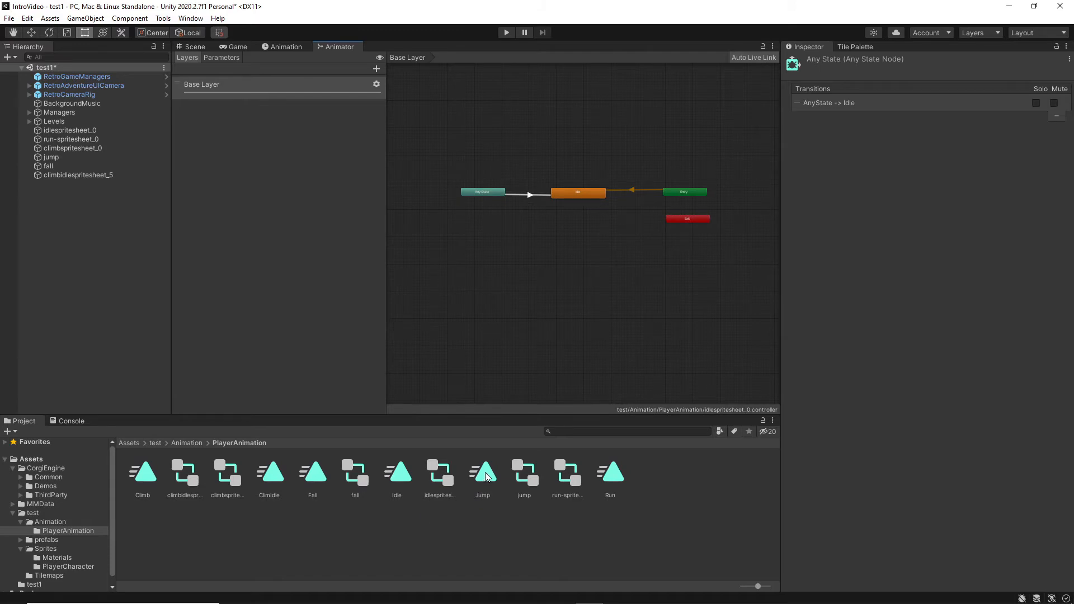
Add the Jump and Fall clips as states above Idle, and the Run, Climb and ClimIdle clips as states below it.
left_click_drag(484, 474, 582, 173)
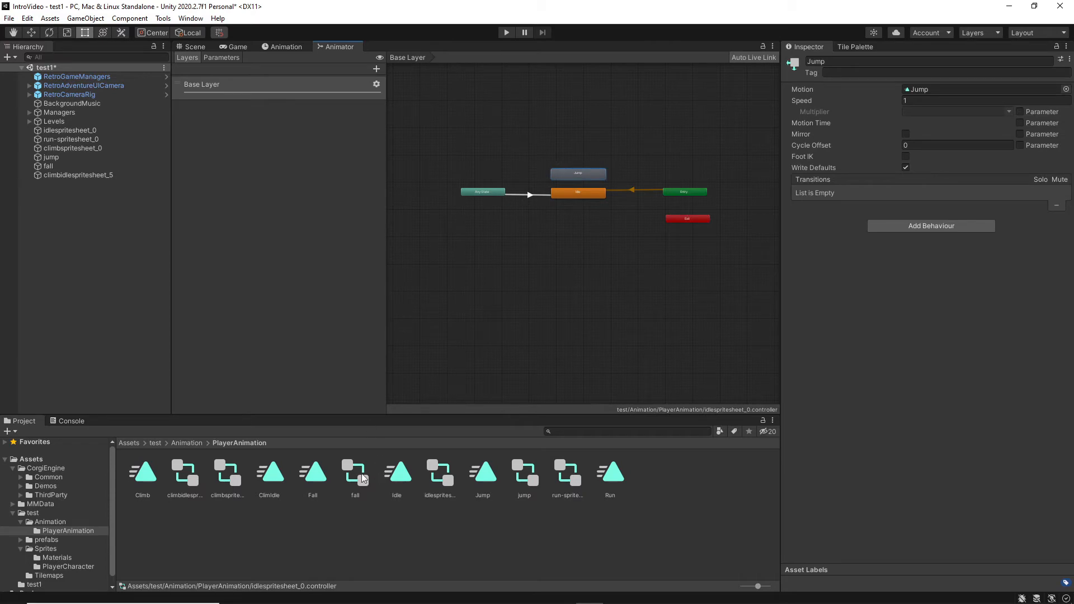
left_click_drag(311, 474, 575, 150)
left_click(594, 155)
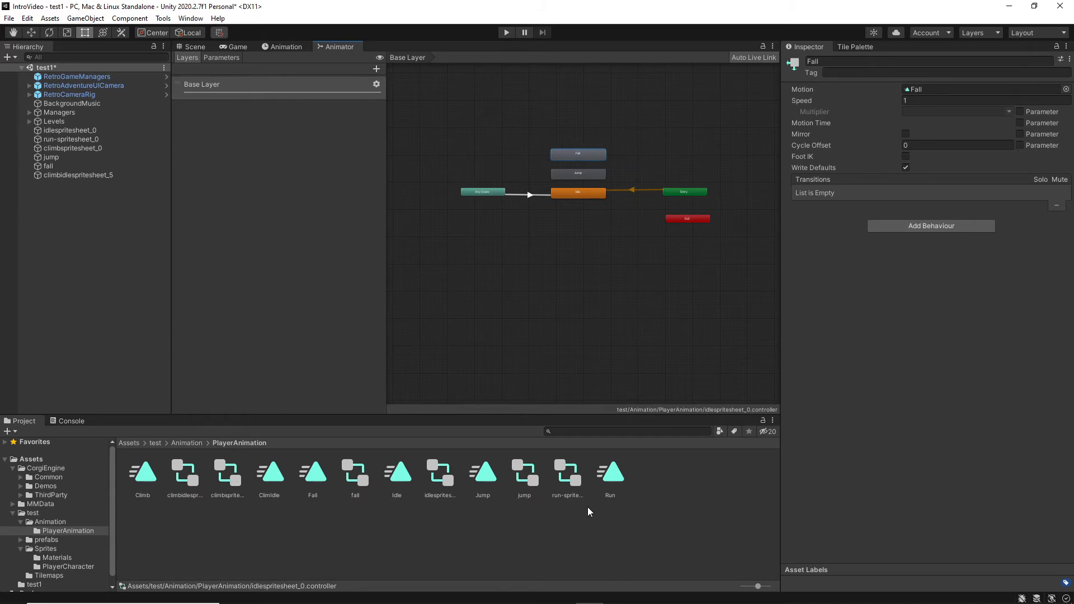
left_click_drag(611, 474, 569, 219)
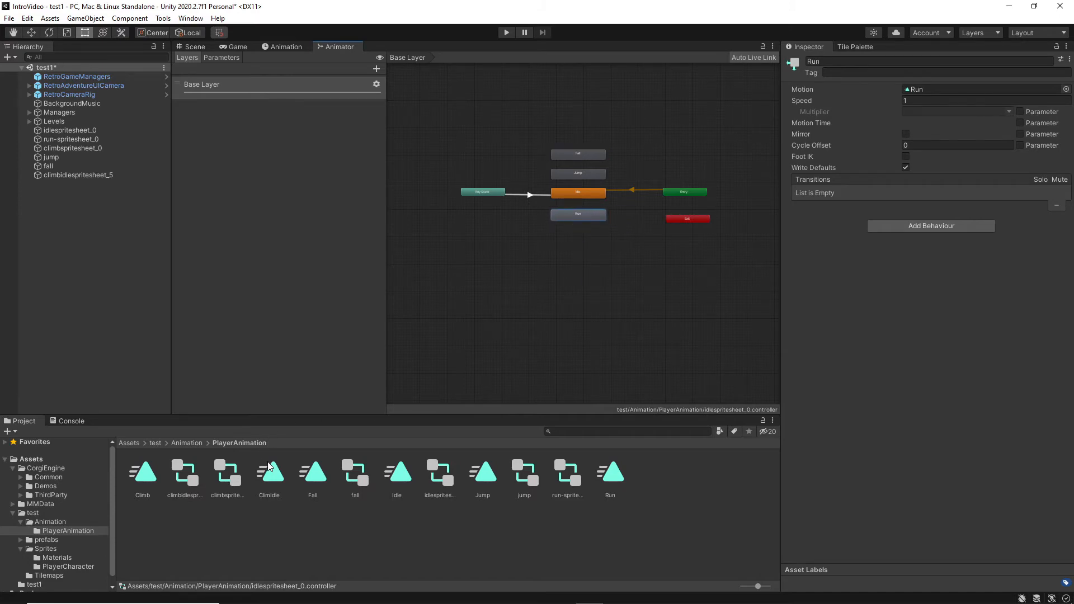
left_click_drag(143, 472, 581, 236)
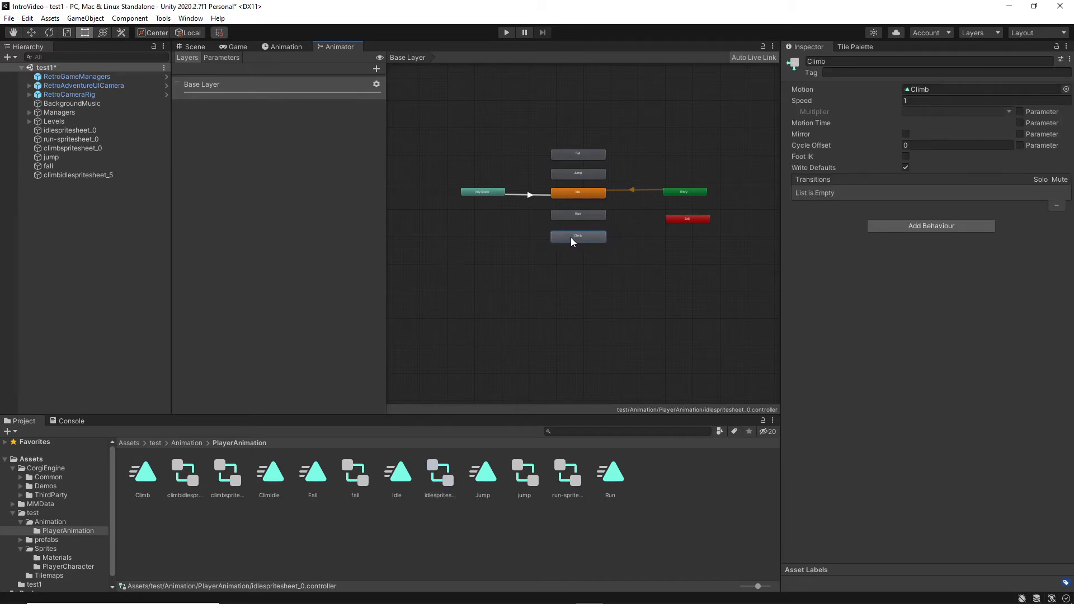
left_click_drag(269, 475, 568, 259)
Make transitions from Any State to the Fall and Jump states.
left_click(492, 194)
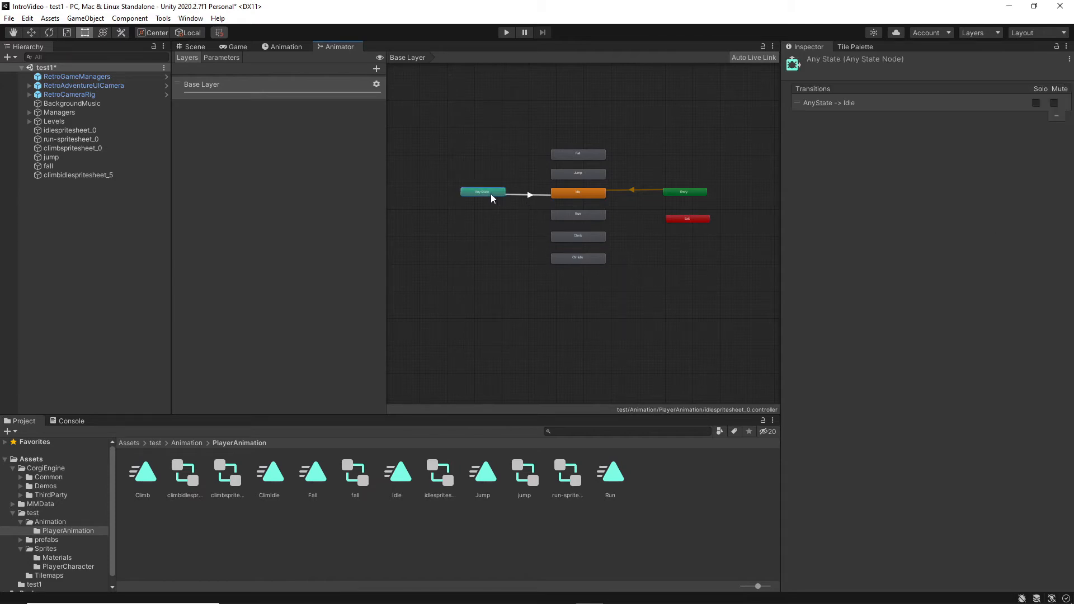
right_click(488, 193)
left_click(507, 201)
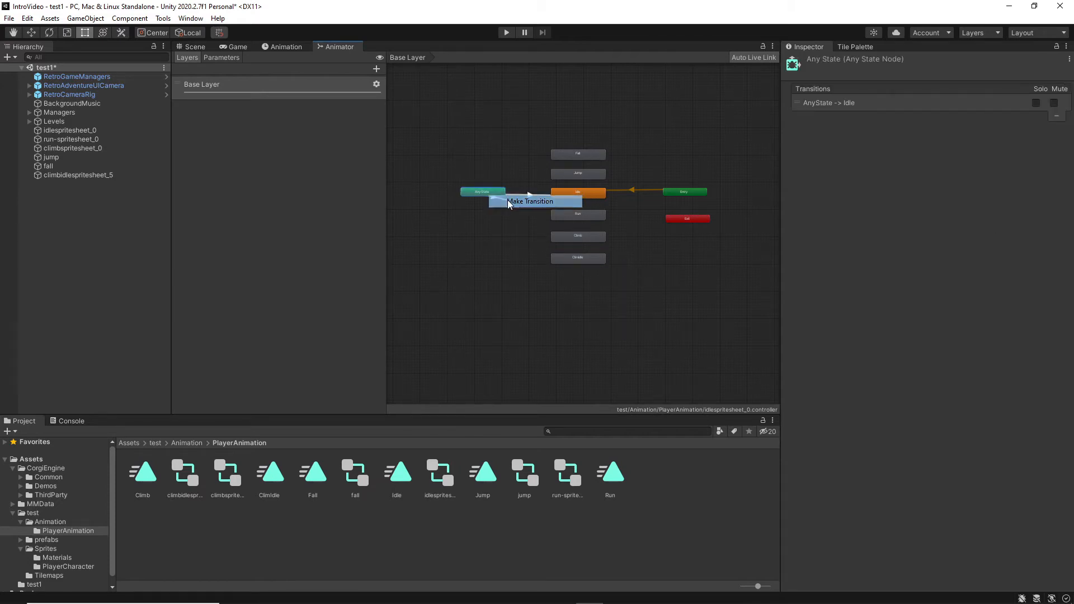
left_click(566, 154)
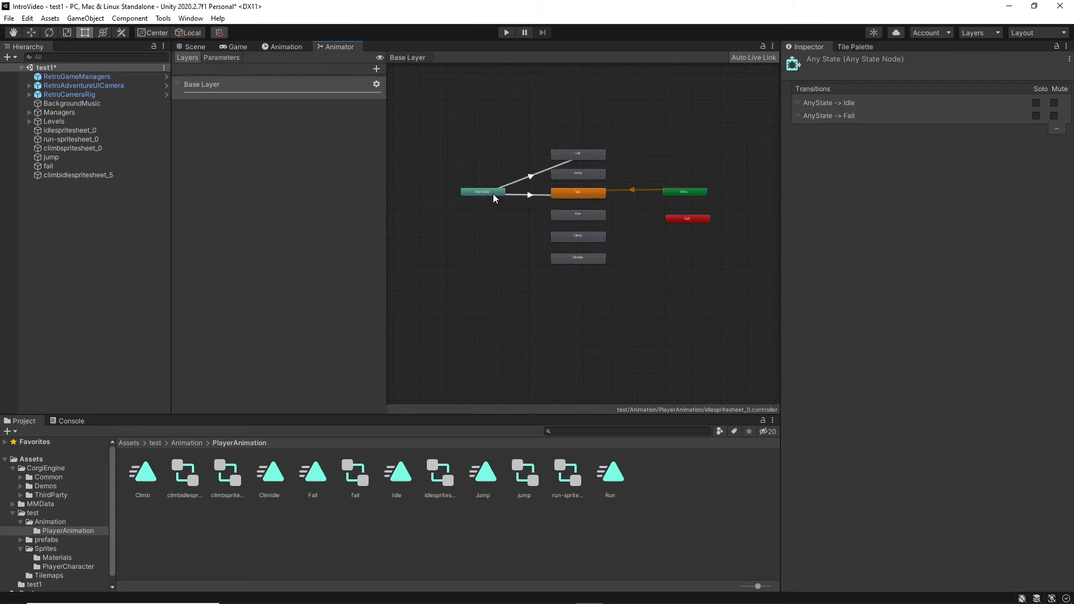
right_click(492, 194)
left_click(508, 202)
left_click(575, 177)
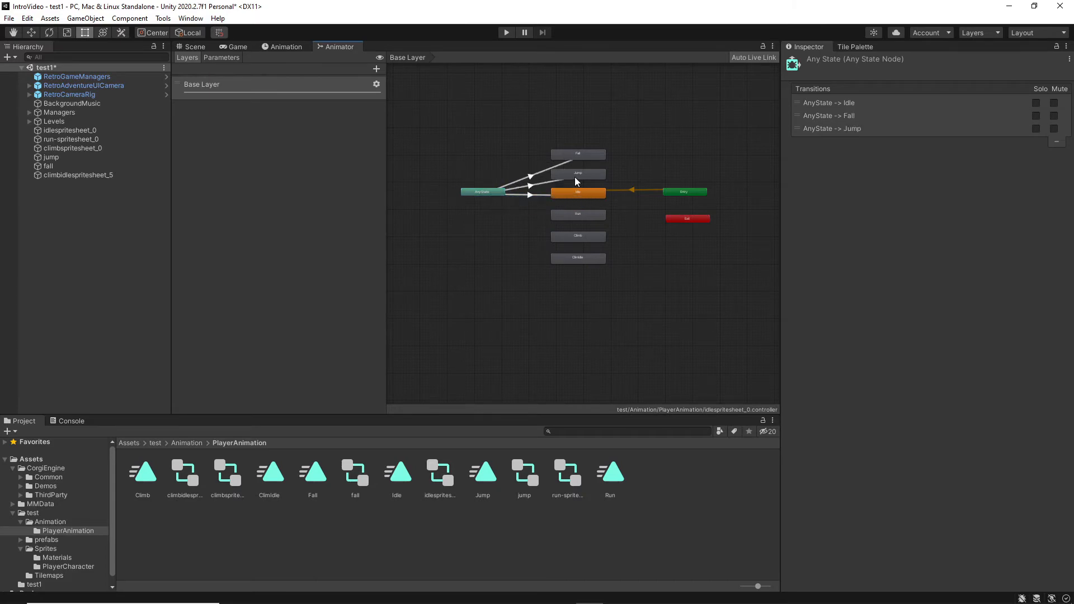
Make transitions from Any State to the Run, Climb and ClimIdle states.
right_click(487, 194)
left_click(507, 202)
left_click(562, 216)
right_click(485, 192)
left_click(507, 202)
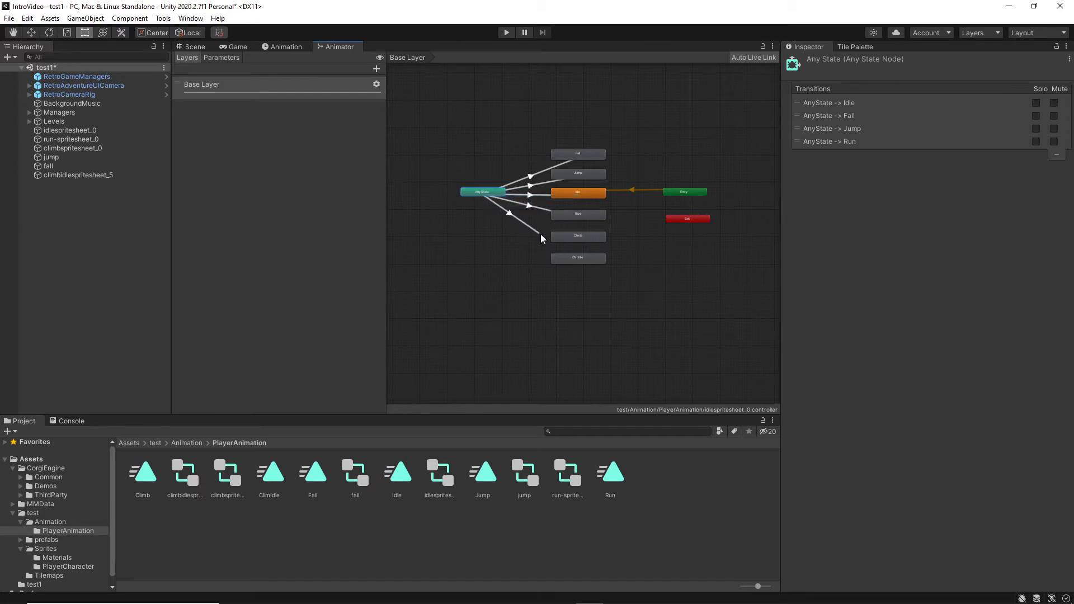
left_click(565, 238)
right_click(482, 194)
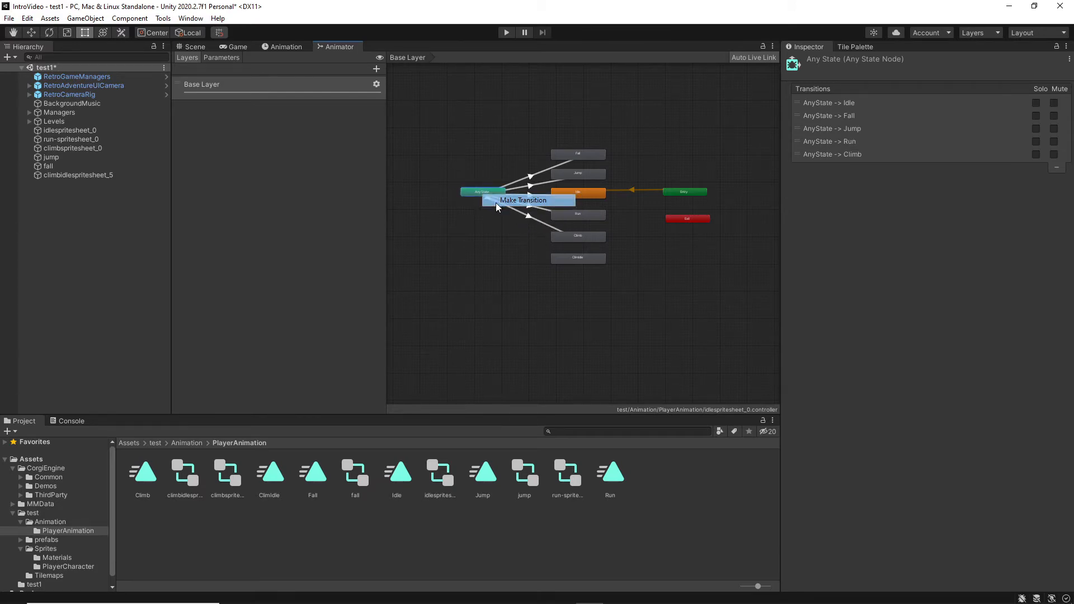
left_click(496, 203)
left_click(574, 261)
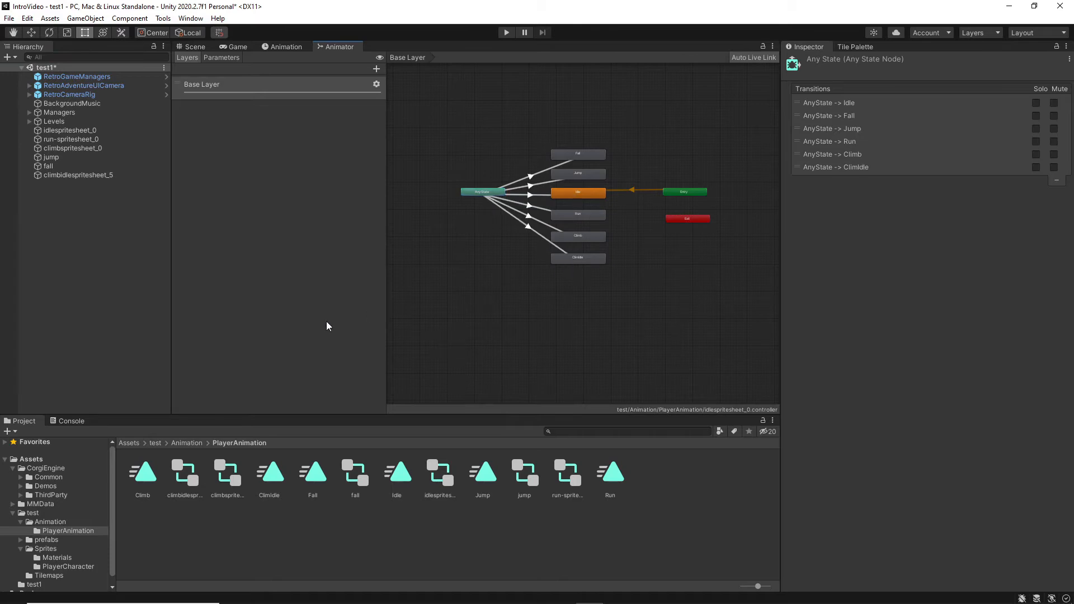
Add two bool parameters named Alive and Idle to the animator controller.
left_click(213, 58)
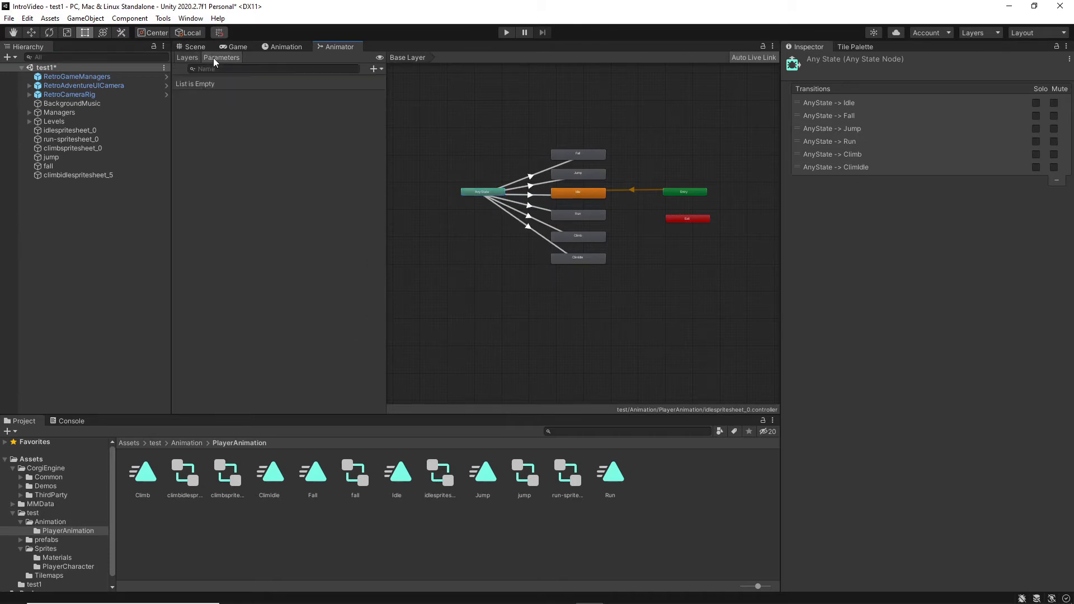
left_click(373, 68)
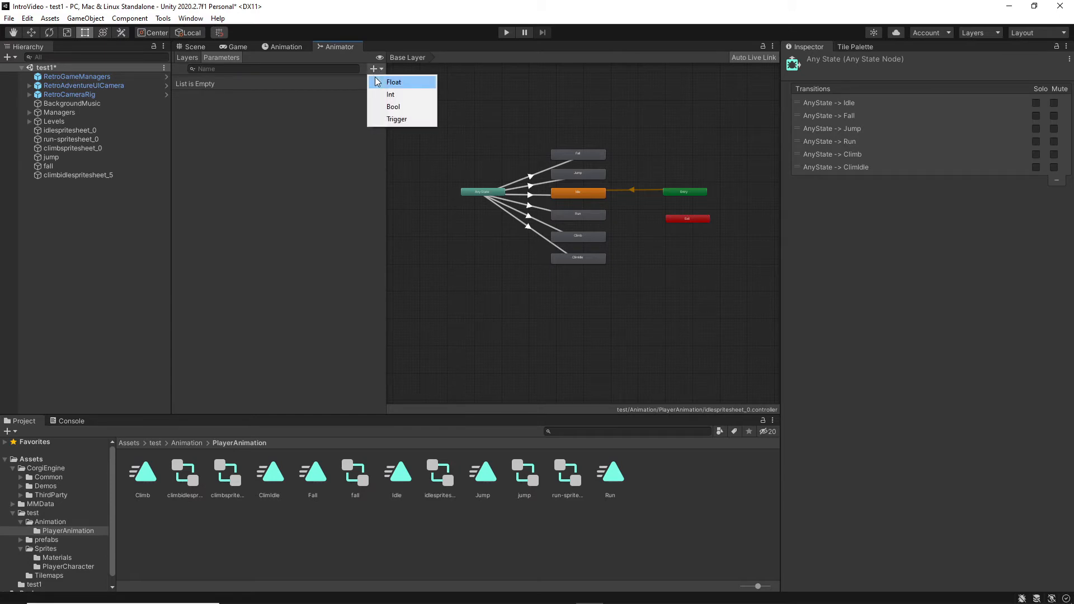
left_click(394, 107)
type("Alive")
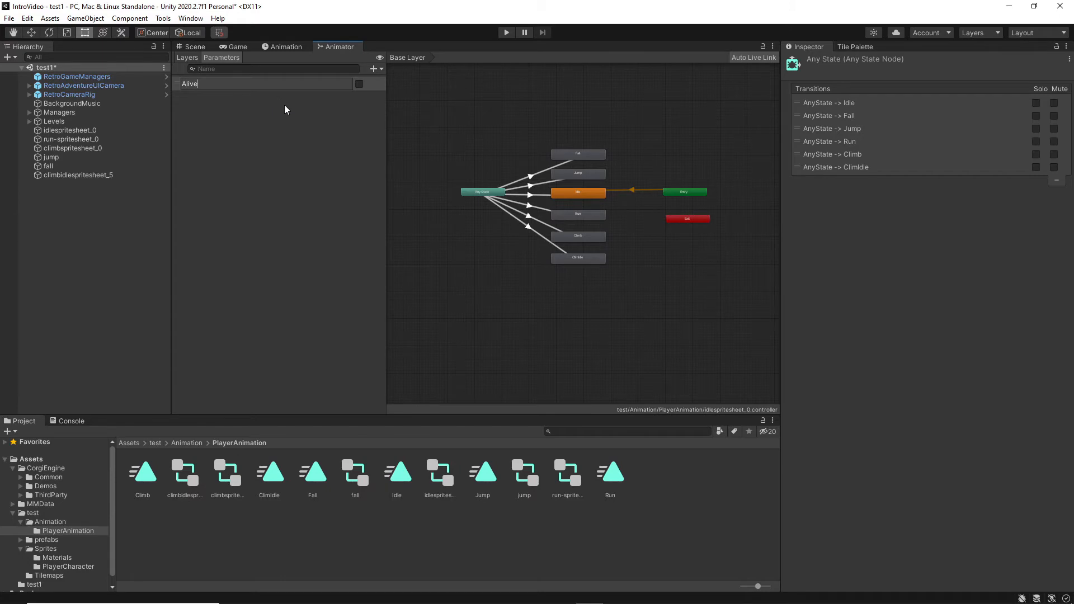
left_click(375, 68)
left_click(375, 68)
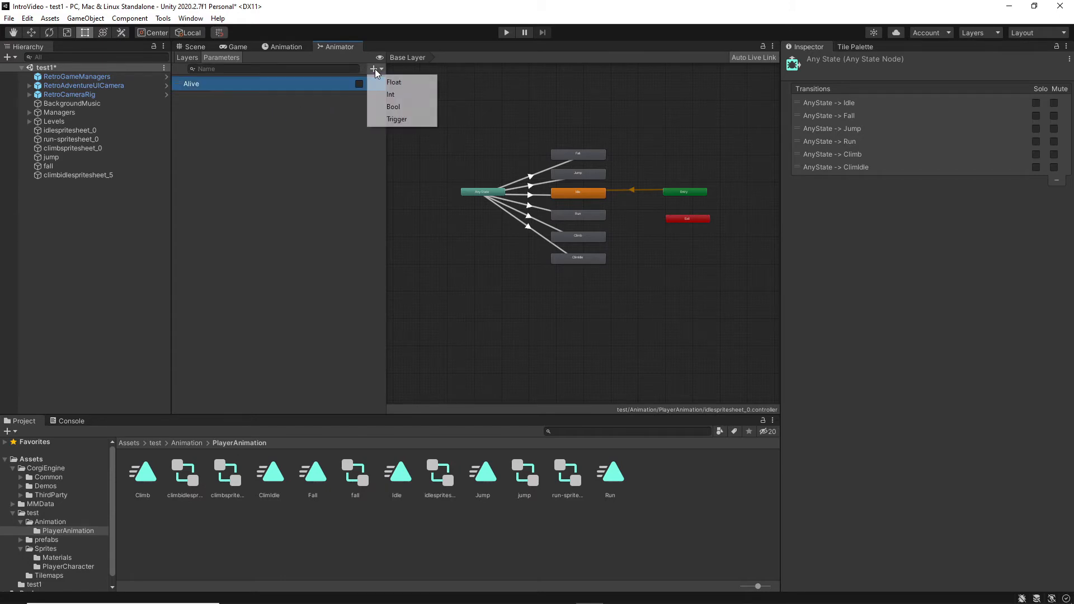
left_click(394, 106)
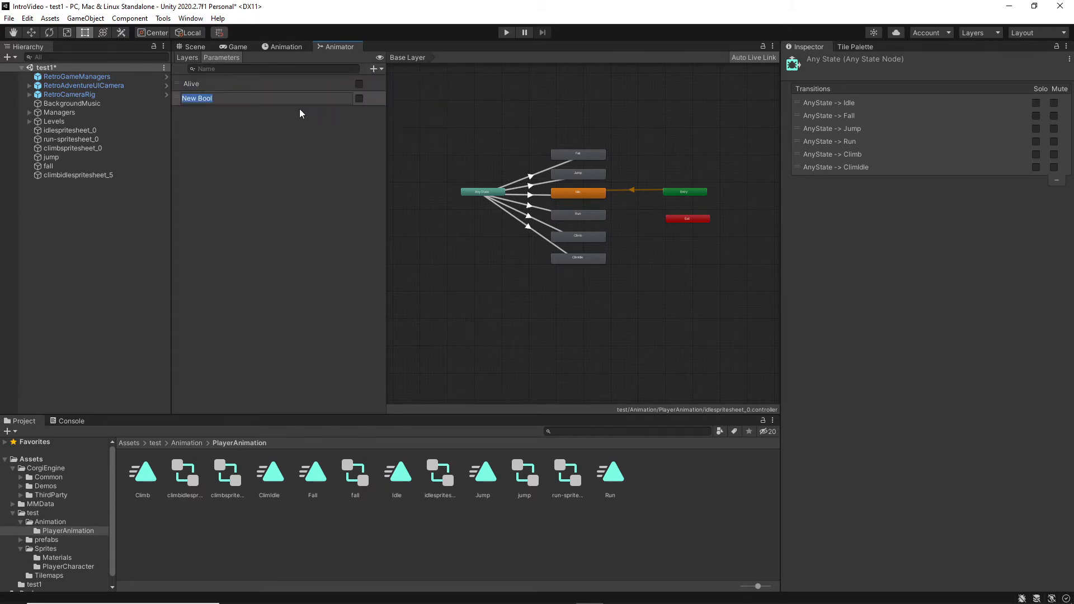
type("Idle")
Add two more bool parameters named Walking and Grounded.
left_click(372, 69)
left_click(374, 68)
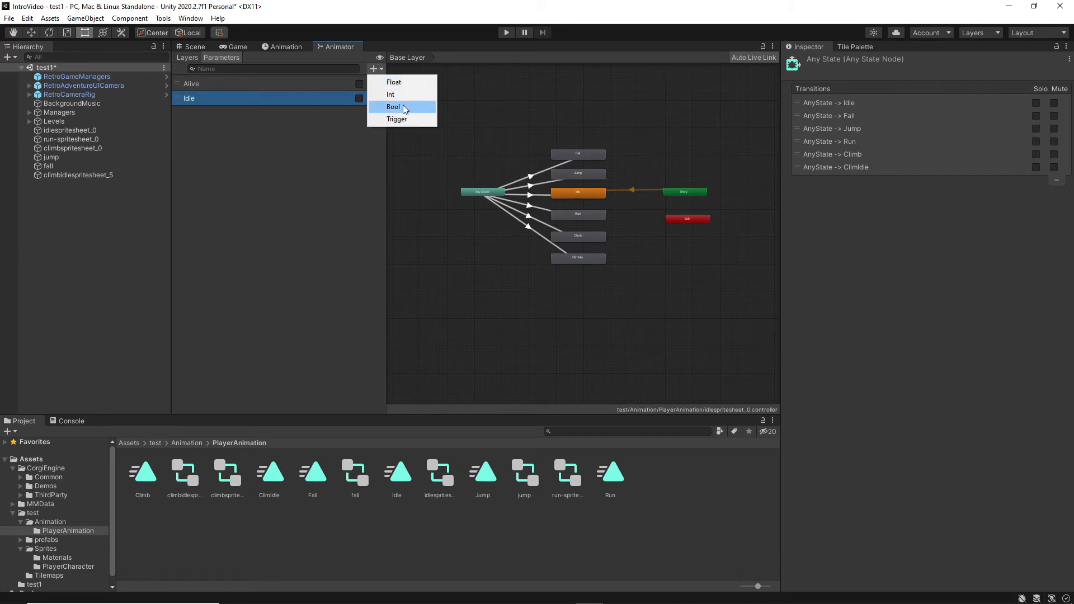
left_click(403, 105)
type("W")
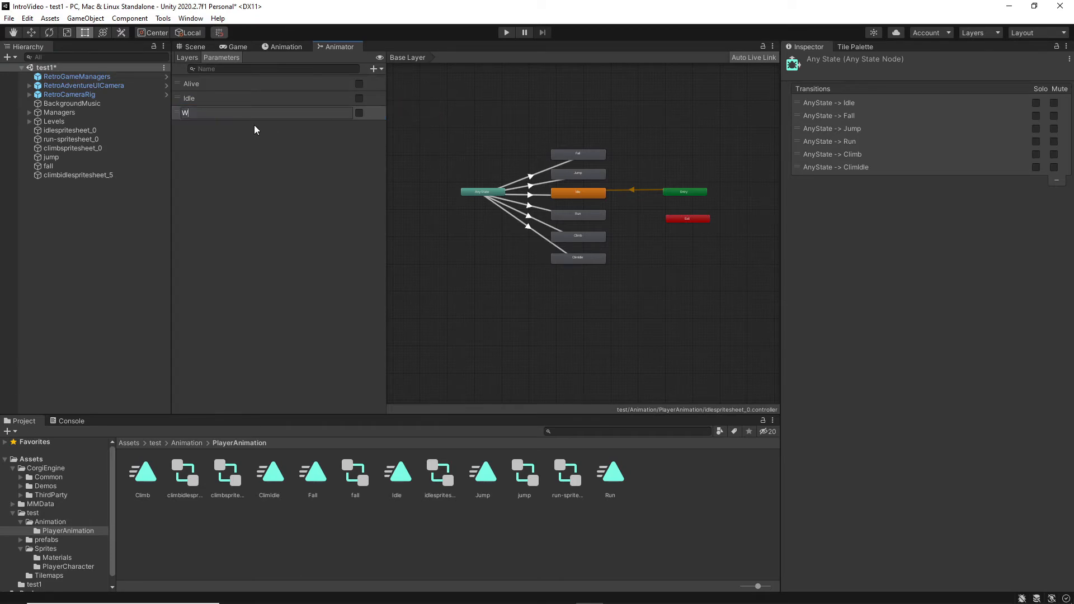
type("alking")
key("Return")
left_click(371, 67)
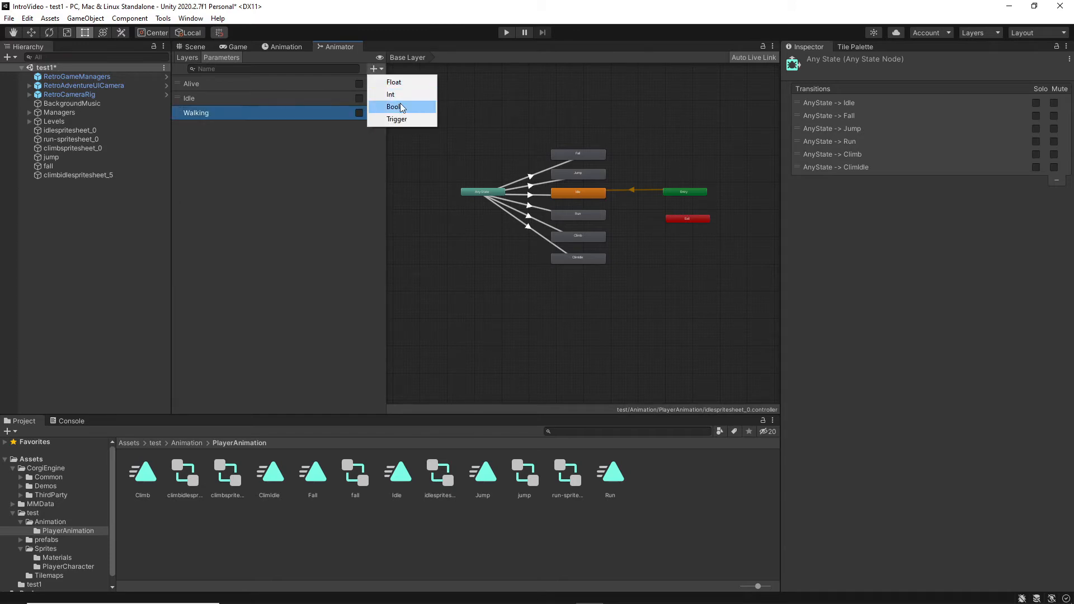
left_click(400, 105)
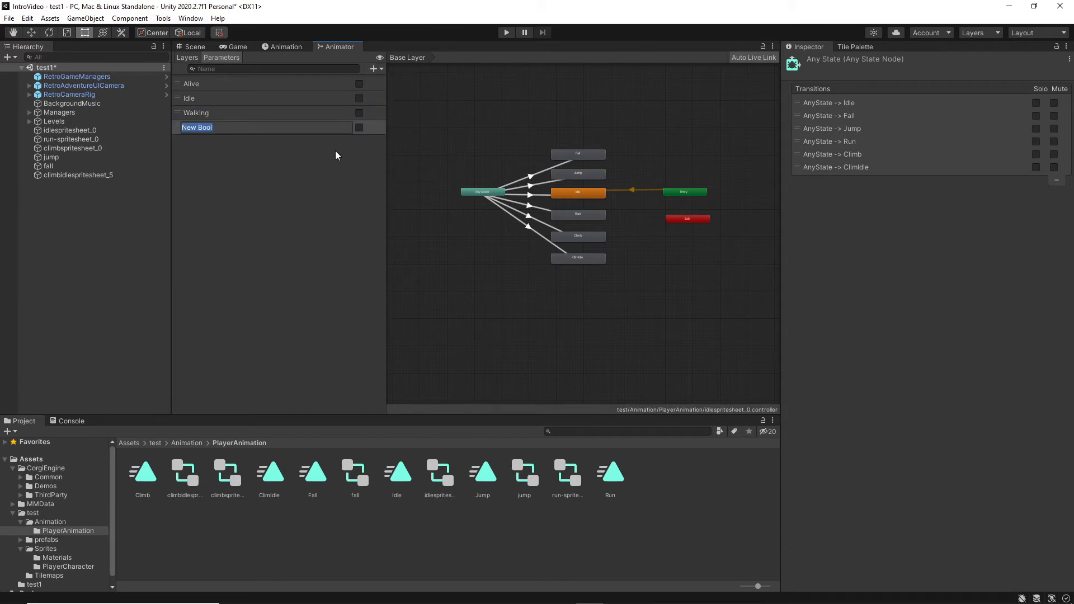
type("Grounded")
key("Return")
Add a bool parameter named LadderClimbing.
left_click(371, 68)
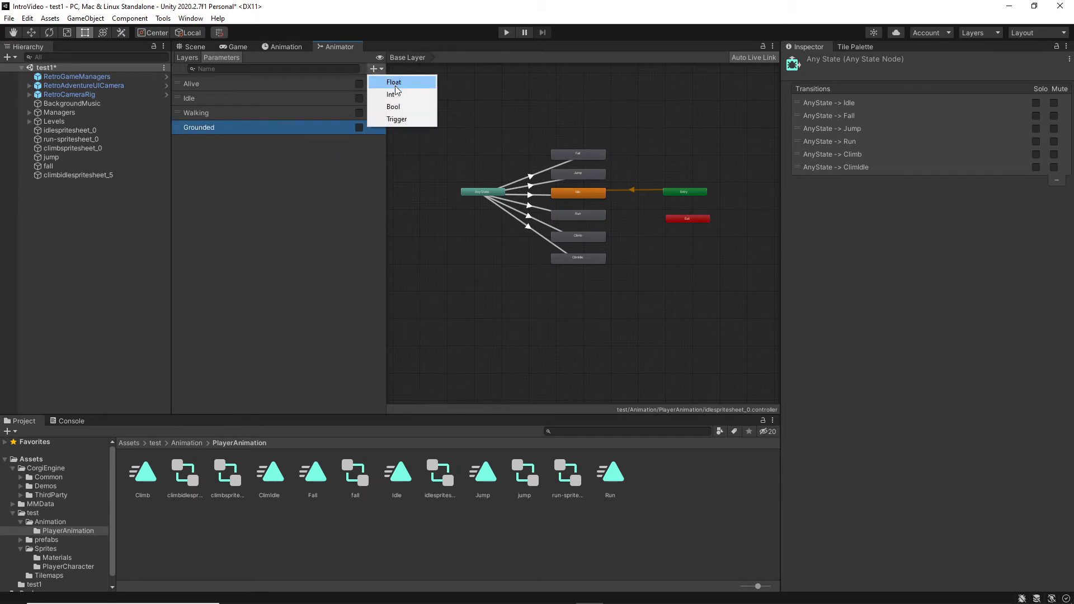
left_click(399, 106)
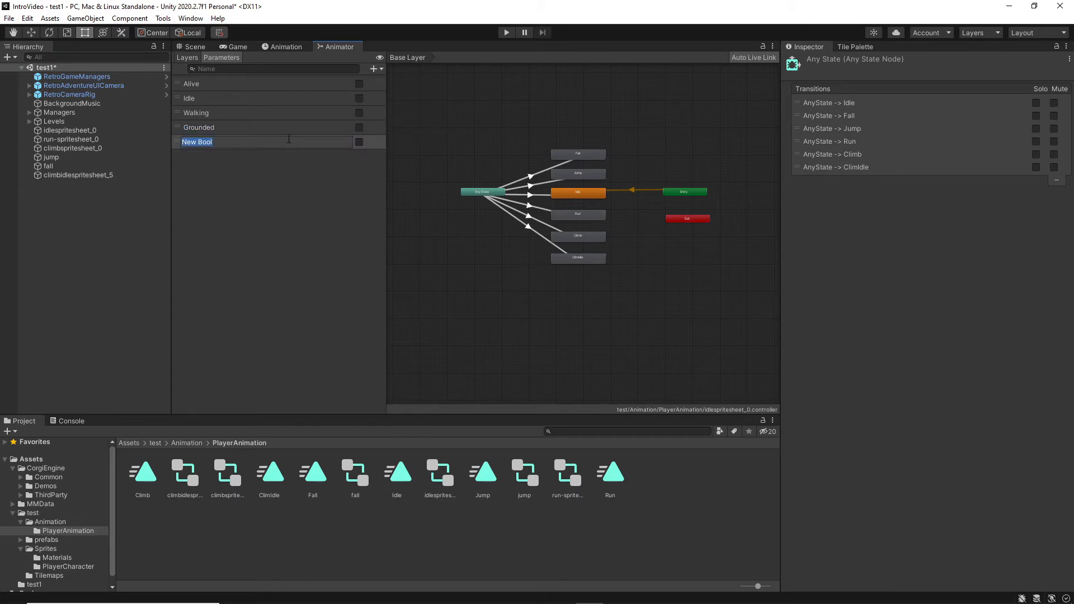
type("LadderClimbing")
key("Return")
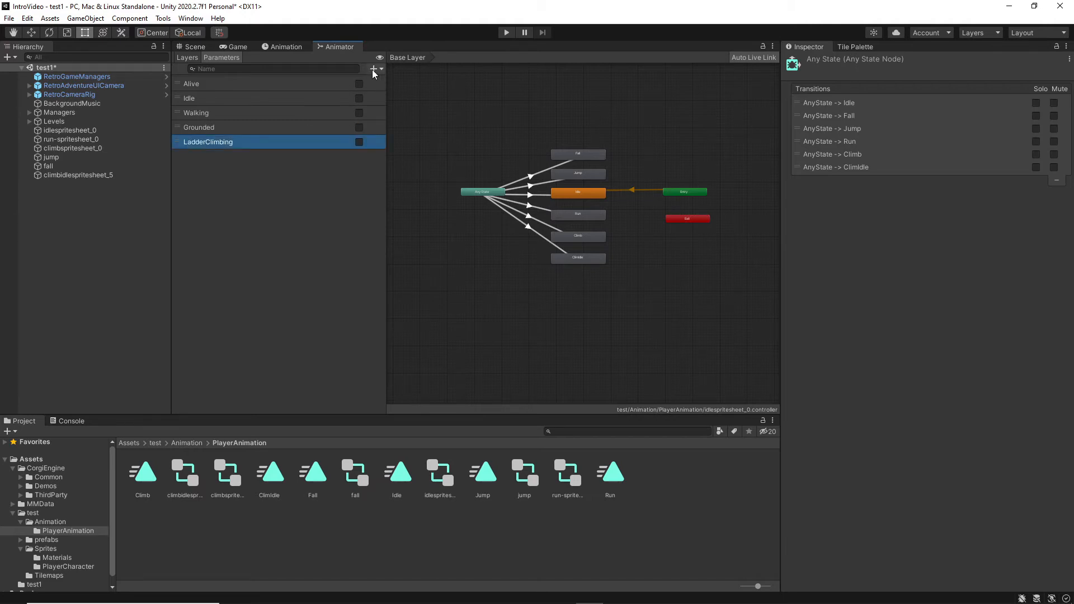
Add two float parameters named LadderClimbingSpeedX and LadderClimbingSpeedY.
left_click(373, 69)
left_click(395, 82)
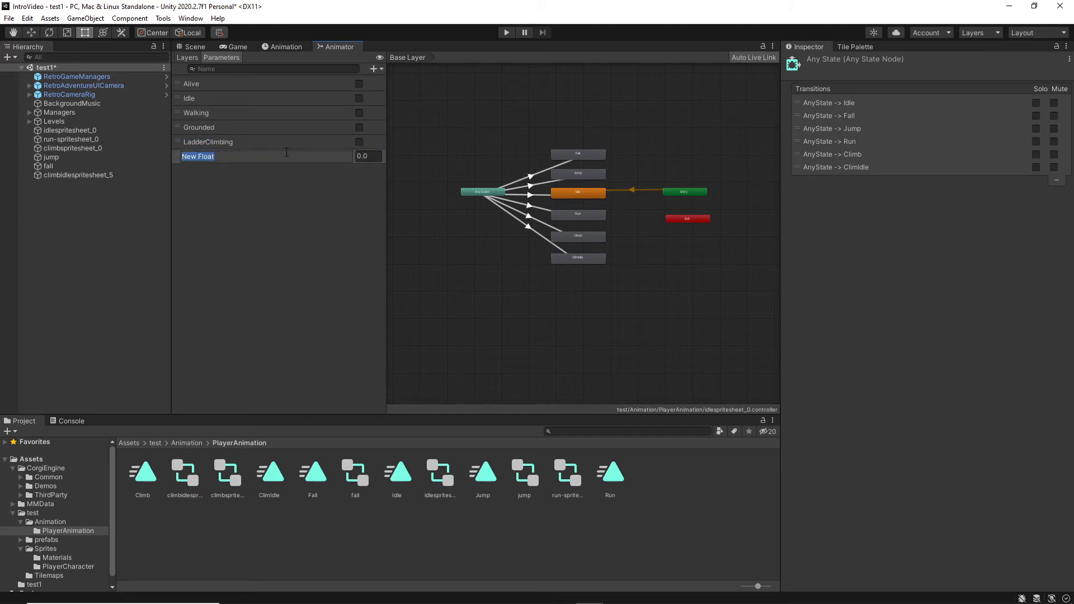
type("LadderClimg")
key("BackSpace")
type("bingSpeedX")
key("Return")
left_click(371, 70)
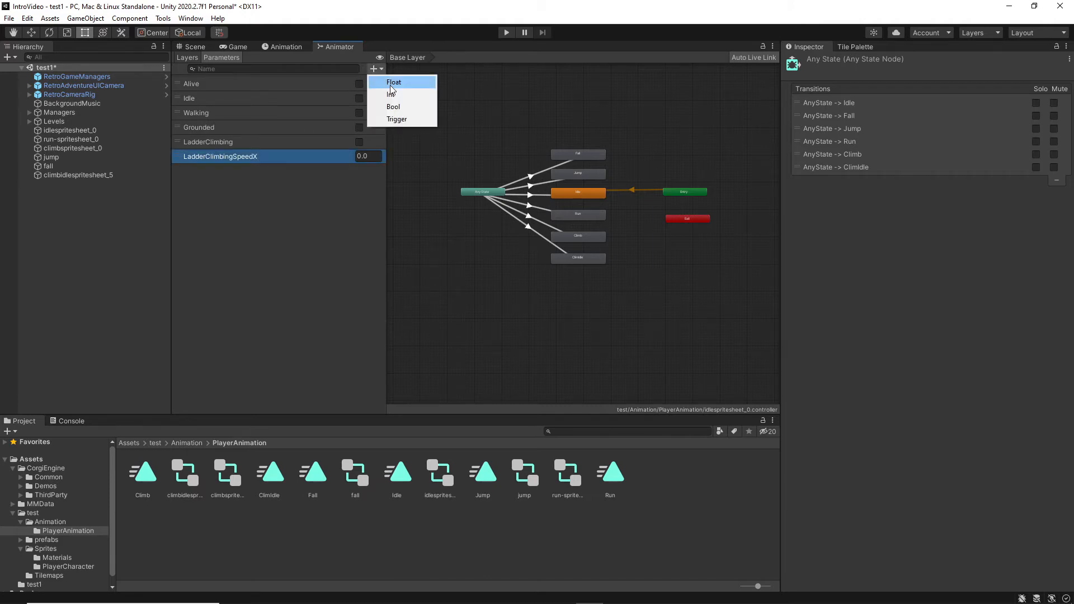
left_click(385, 81)
type("LadderCli")
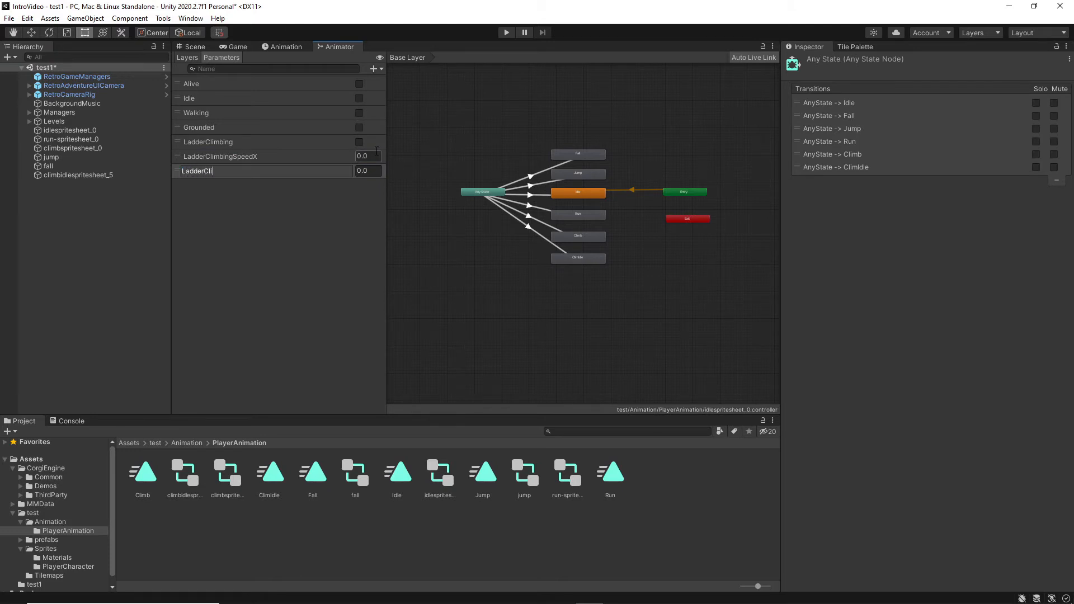
type("mbingSpeedY")
key("Return")
Add two float parameters named ySpeed and xSpeed.
left_click(372, 69)
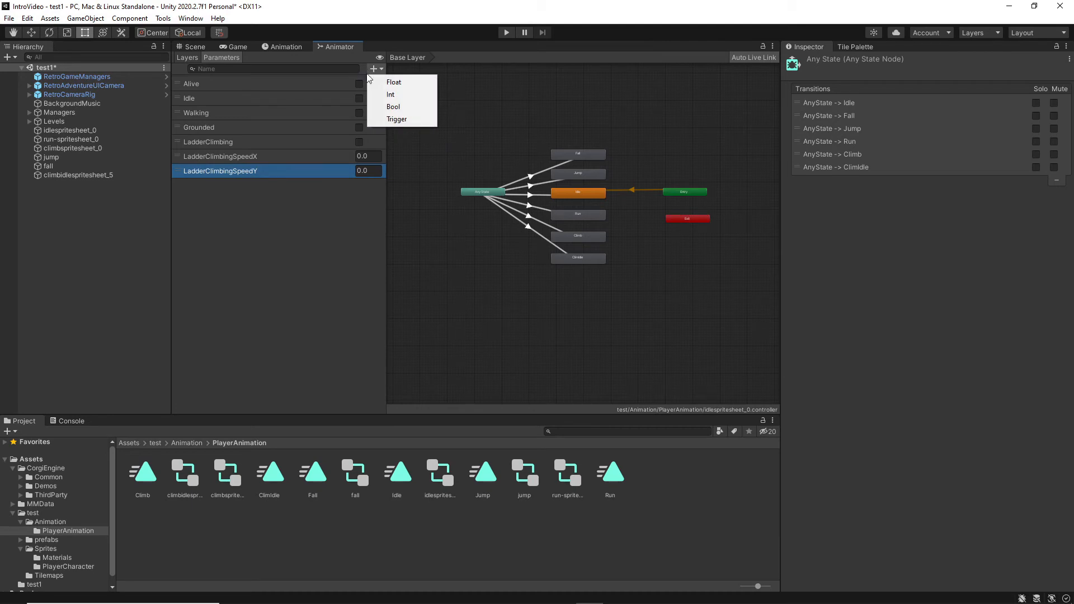
left_click(387, 83)
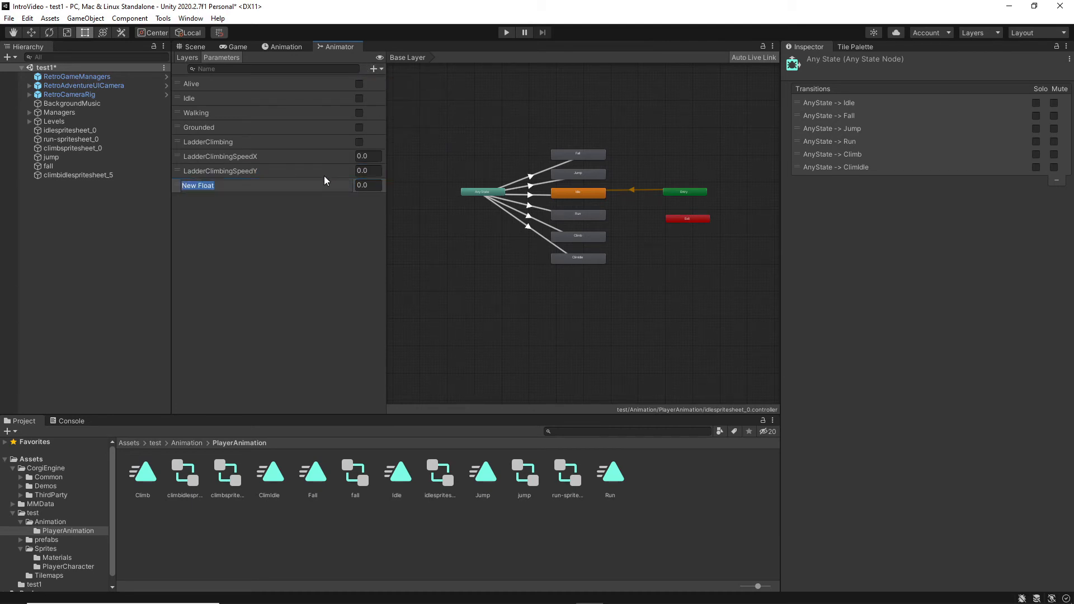
type("ySop")
key("BackSpace")
key("BackSpace")
type("peed")
key("Return")
left_click(374, 69)
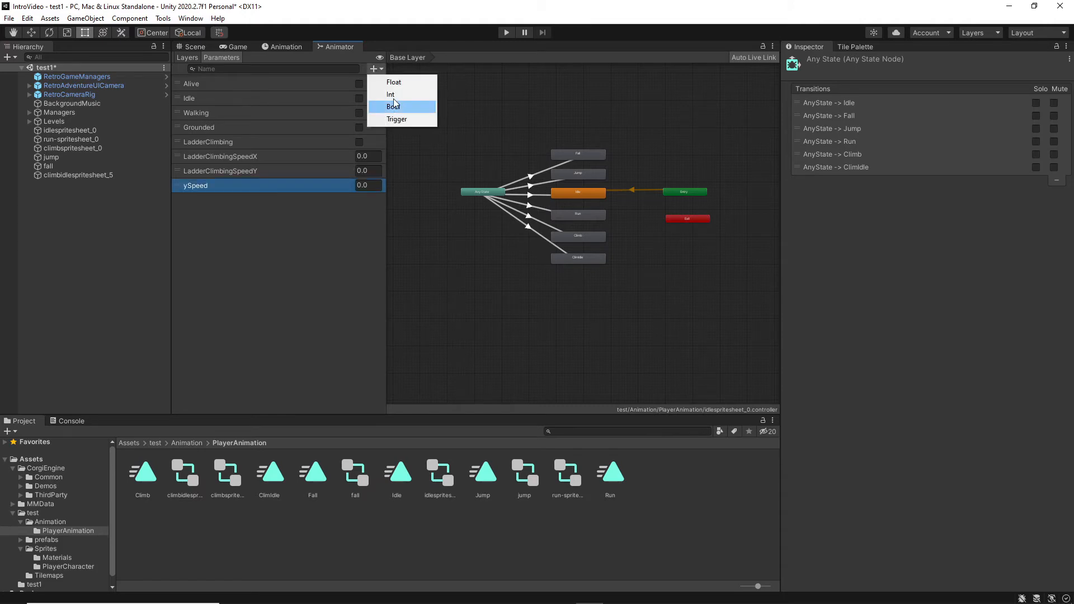
left_click(396, 83)
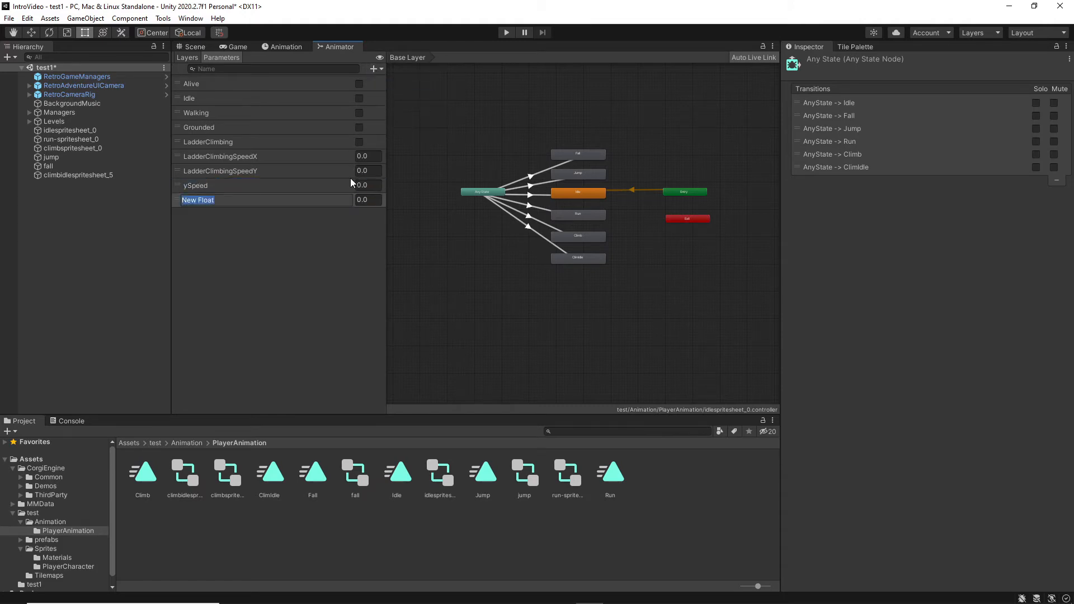
type("xSpeed")
left_click(297, 226)
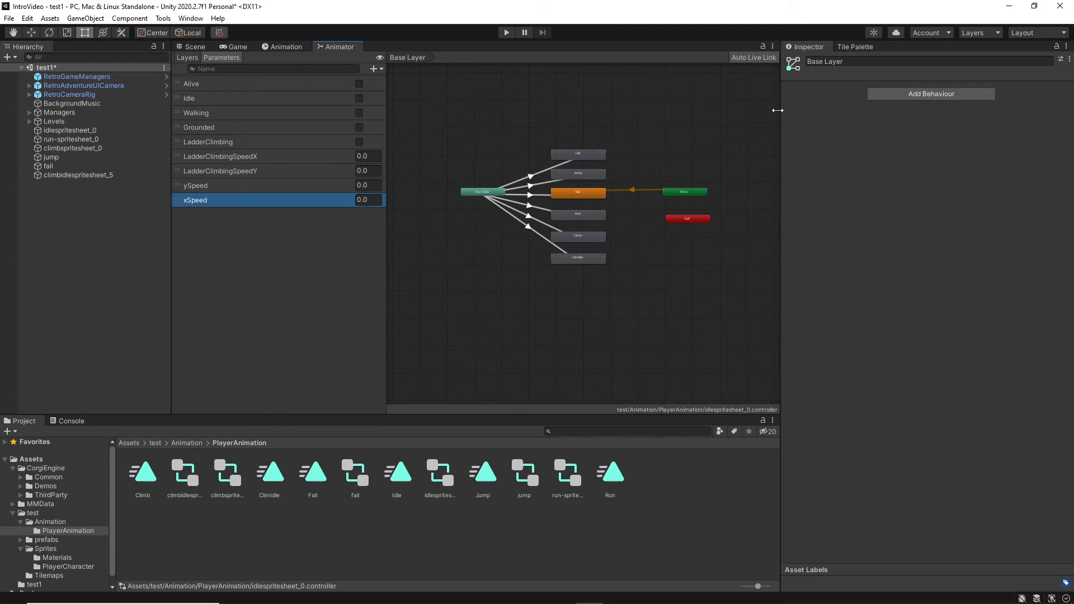
Give the Any State to Idle transition a condition requiring the Idle parameter to be true.
left_click(486, 193)
left_click(800, 103)
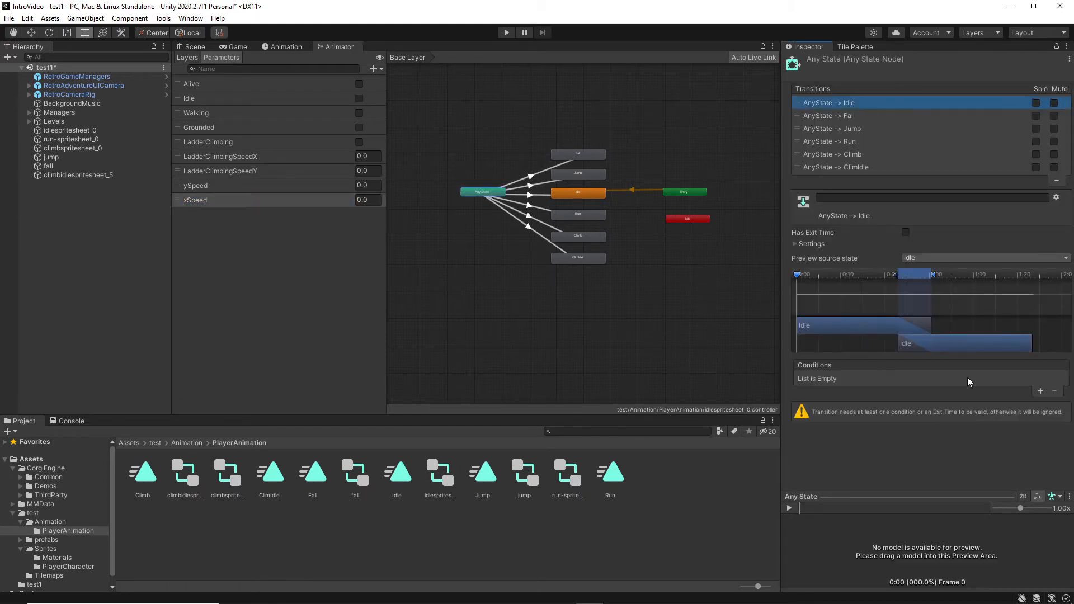
left_click(1040, 392)
left_click(881, 378)
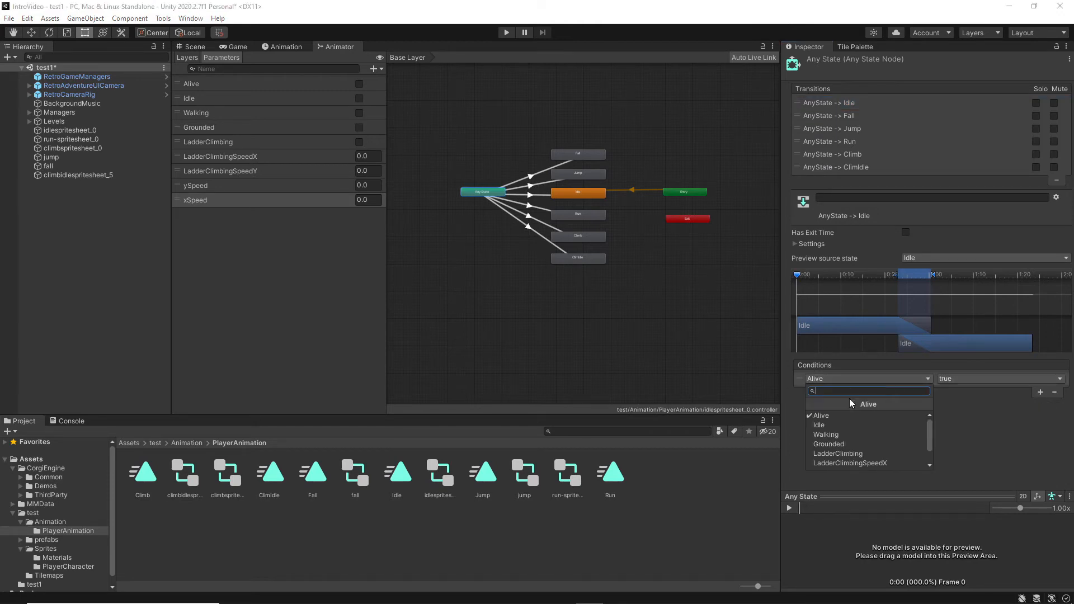
left_click(834, 424)
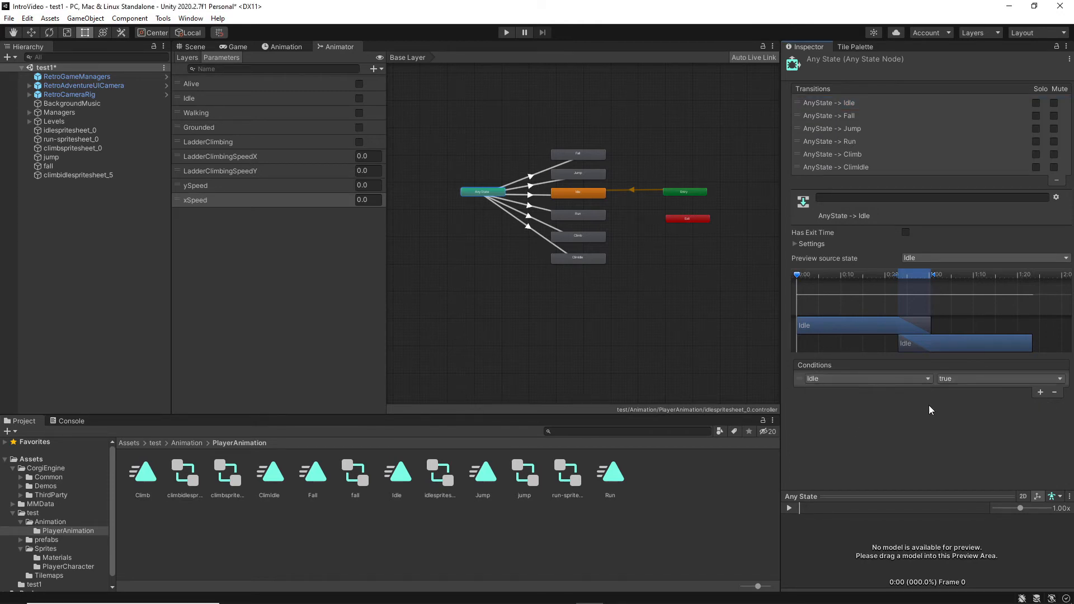
In the Idle transition's settings, disable Can Transition To Self and set the transition duration to 0.
left_click(795, 244)
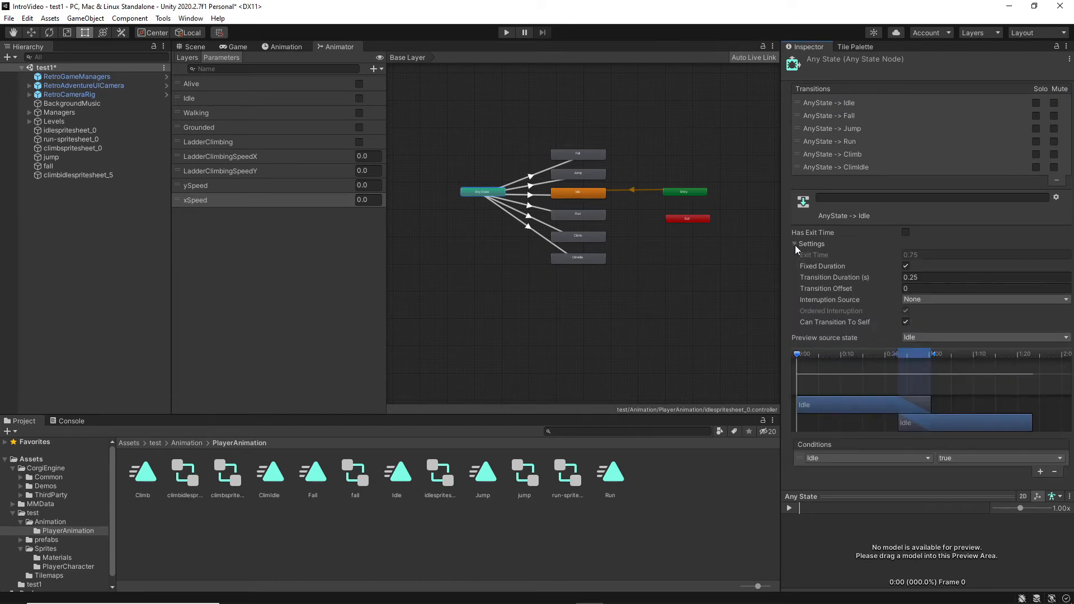
left_click(905, 321)
left_click(934, 276)
type("0")
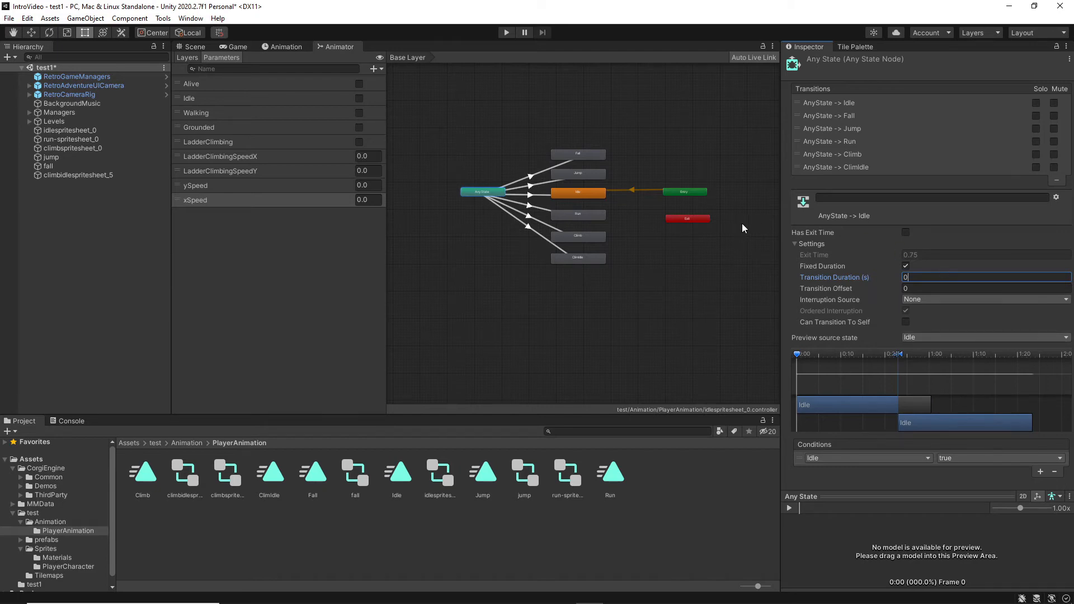
For the Any State to Fall transition, disable Can Transition To Self and set the transition duration to 0.
left_click(798, 115)
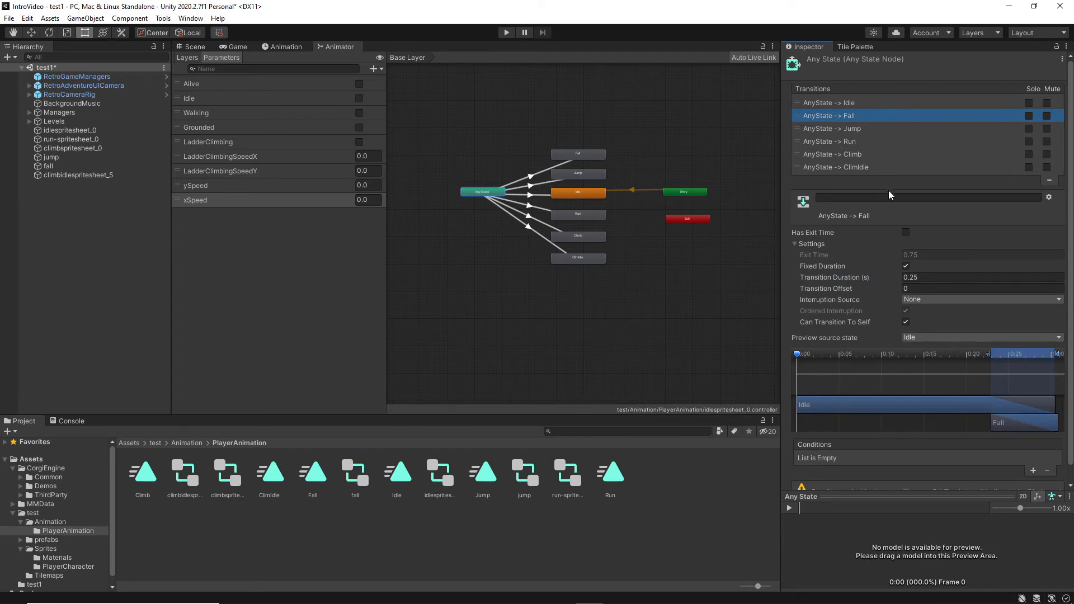
left_click(906, 323)
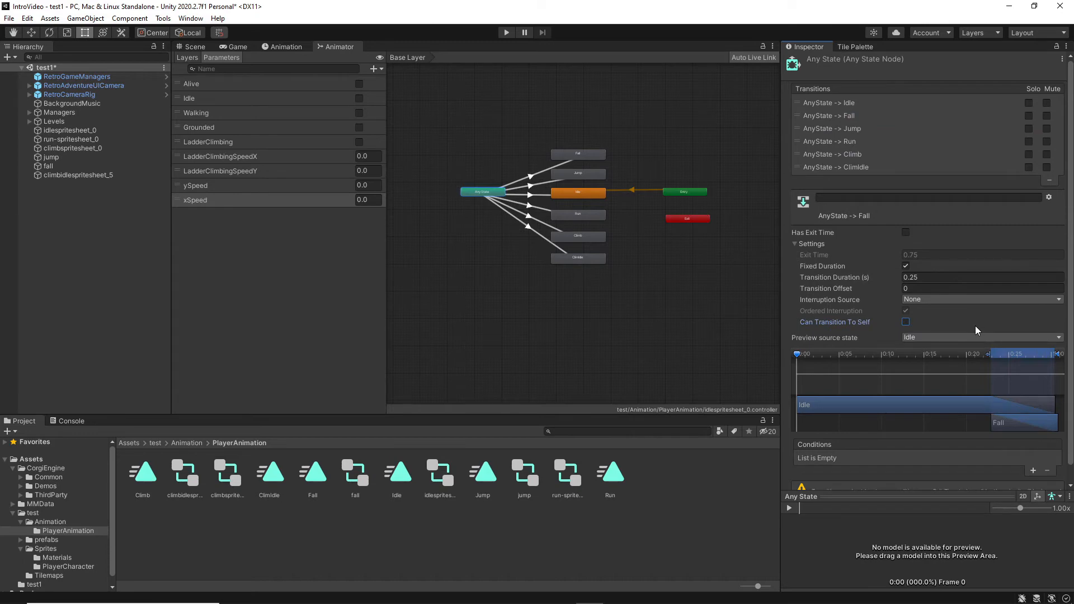
left_click(933, 278)
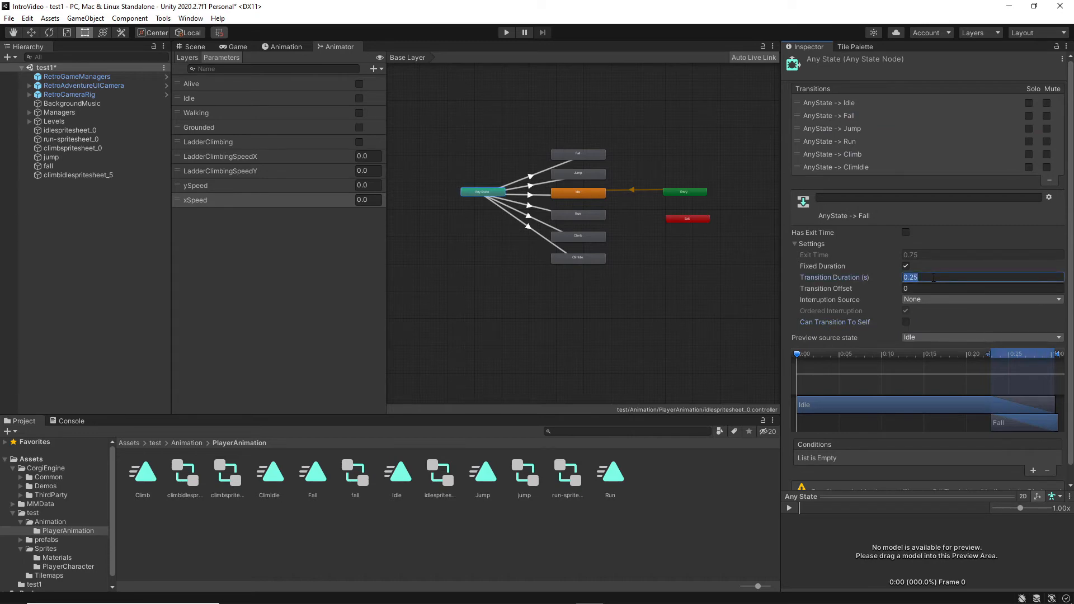
type("0")
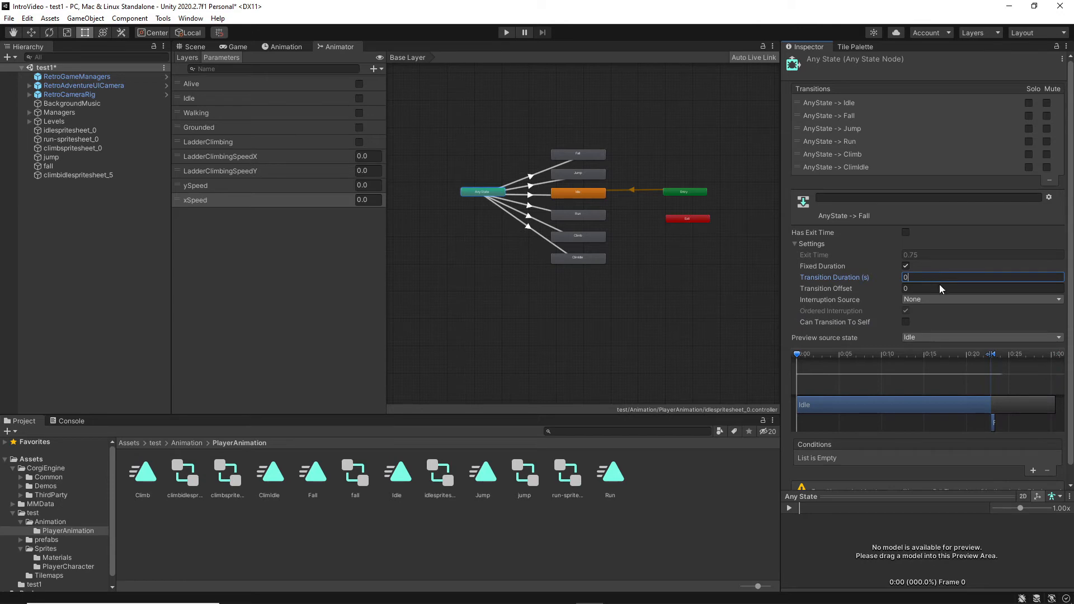
Add a condition to the Any State to Fall transition requiring Grounded to be false.
left_click(1034, 471)
left_click(881, 456)
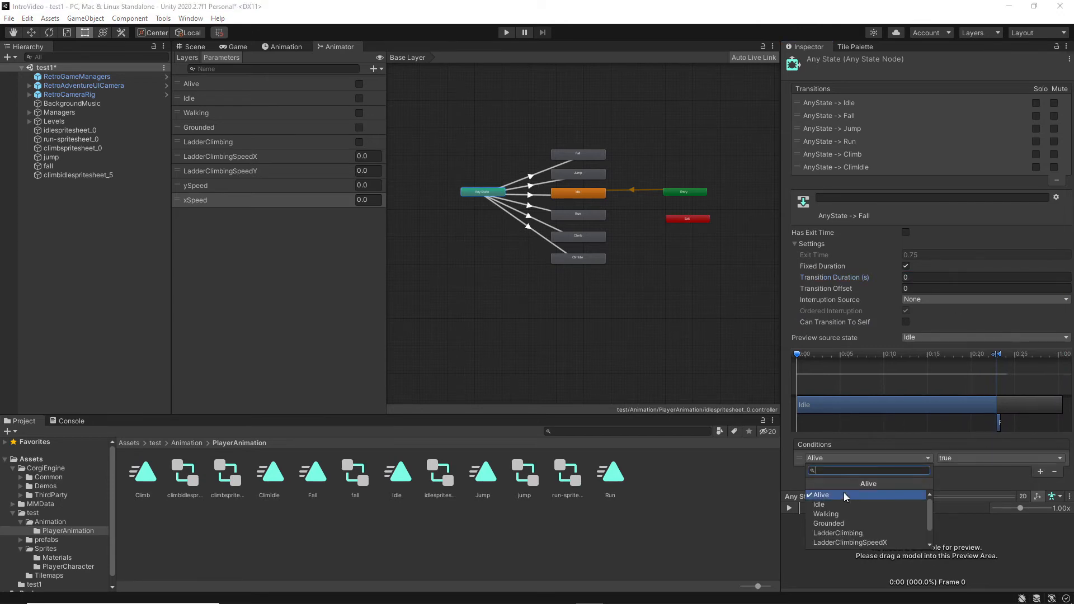
left_click(829, 523)
left_click(965, 458)
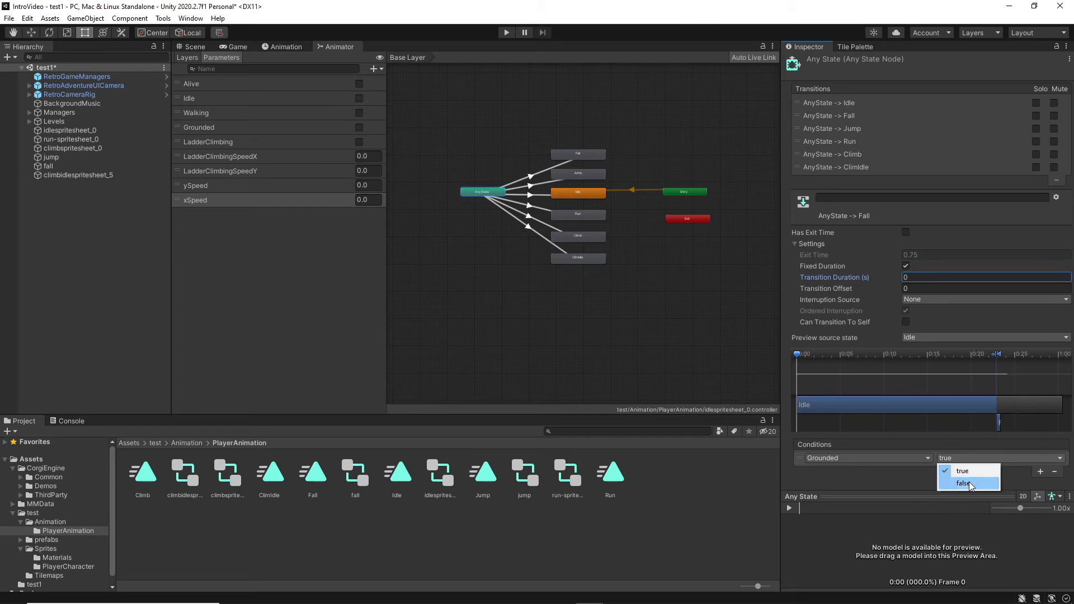
left_click(963, 483)
Add a second condition to the Fall transition requiring LadderClimbing to be false.
left_click(1042, 472)
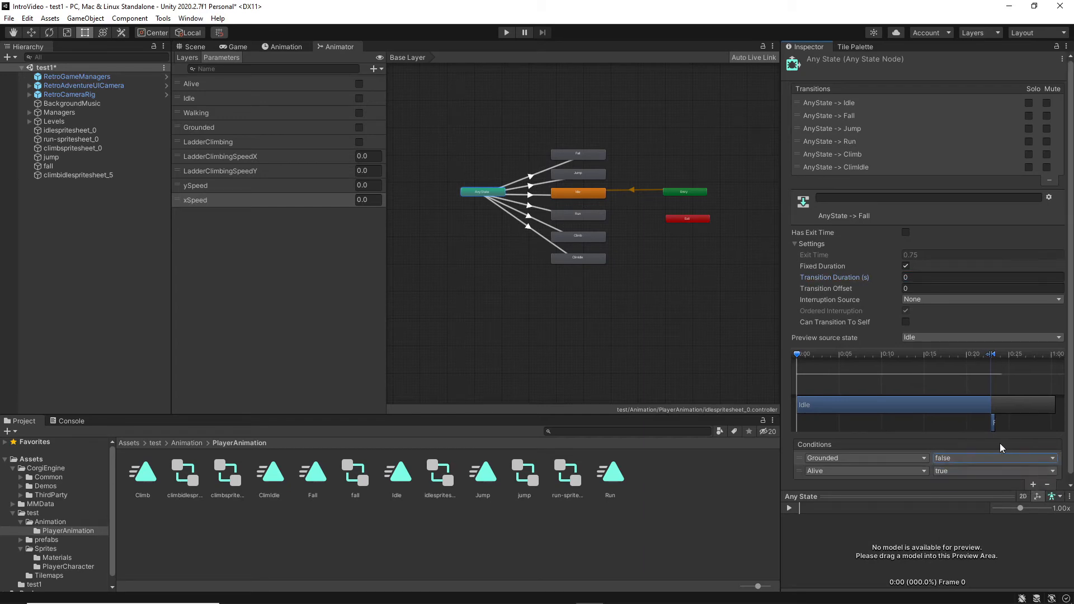
left_click(891, 469)
left_click(857, 536)
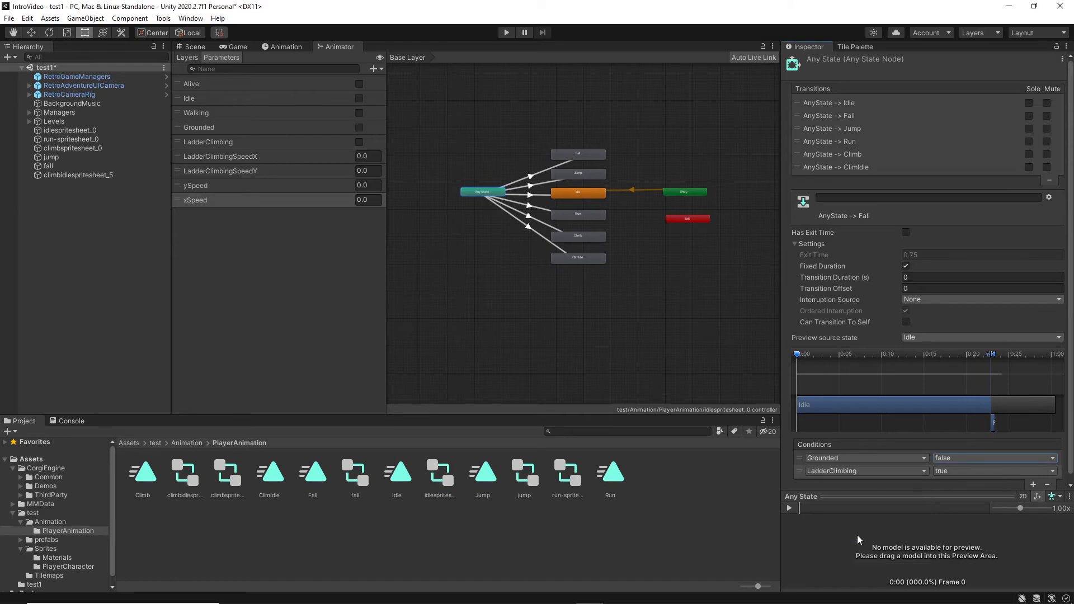
left_click(953, 474)
left_click(1002, 496)
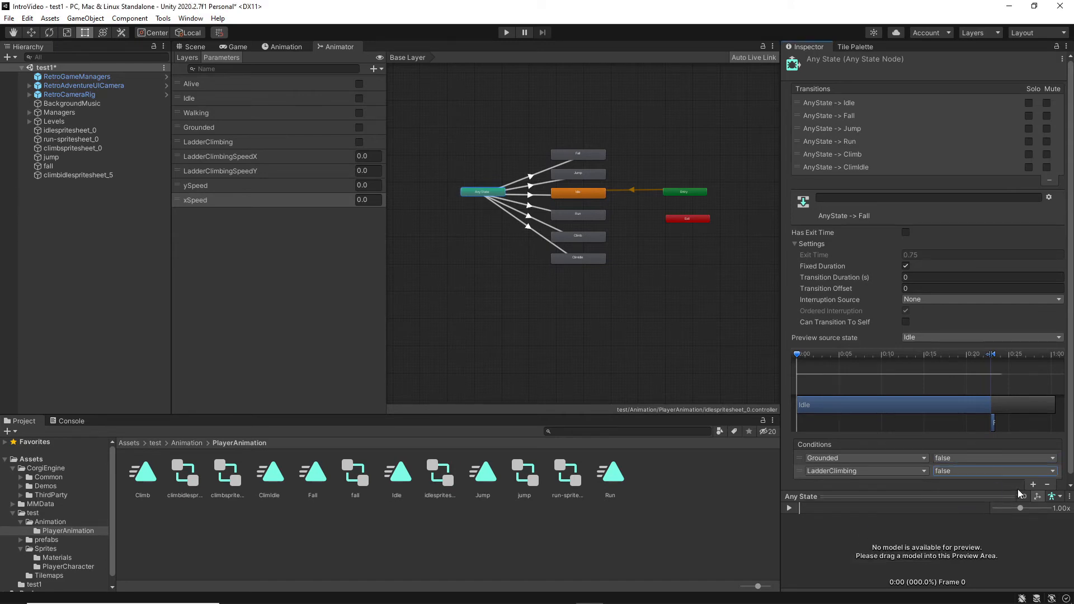
Add a ySpeed condition to the Fall transition, using the Less comparison with the threshold of 0.
left_click(1032, 485)
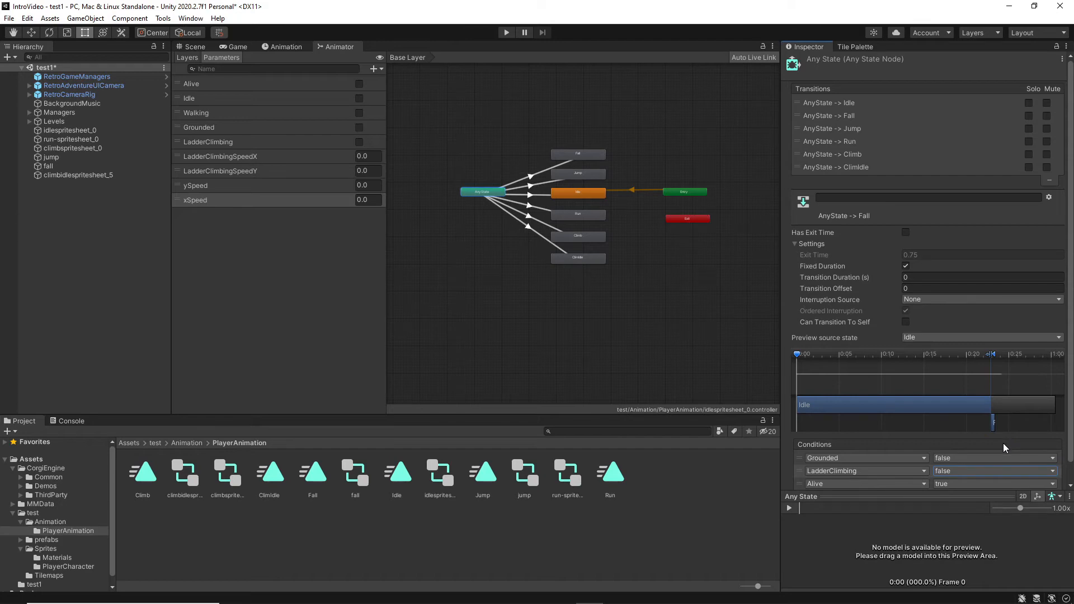
left_click(868, 483)
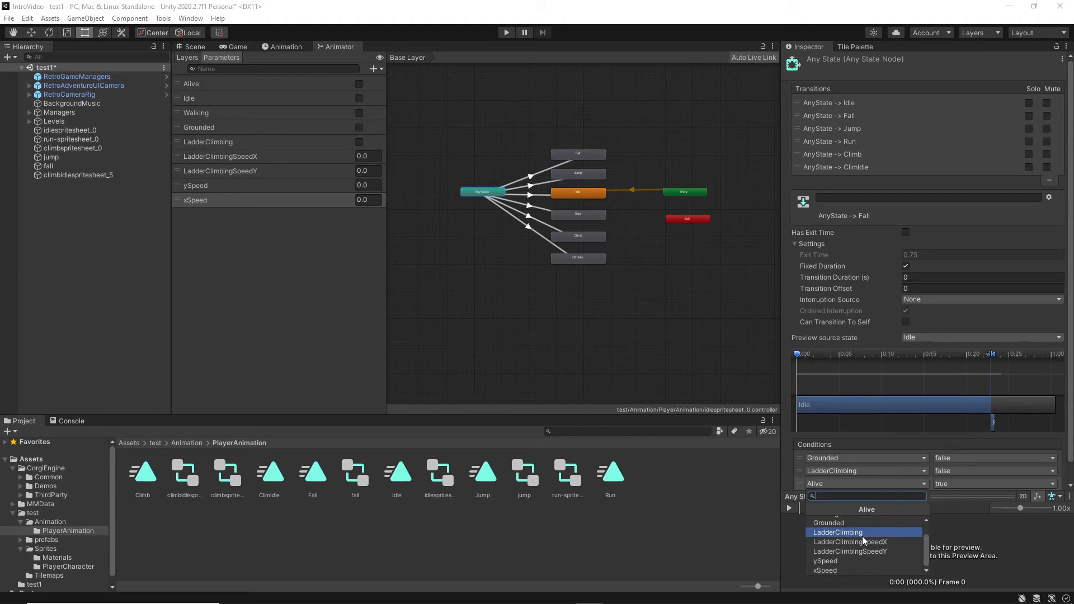
left_click(833, 562)
left_click(962, 484)
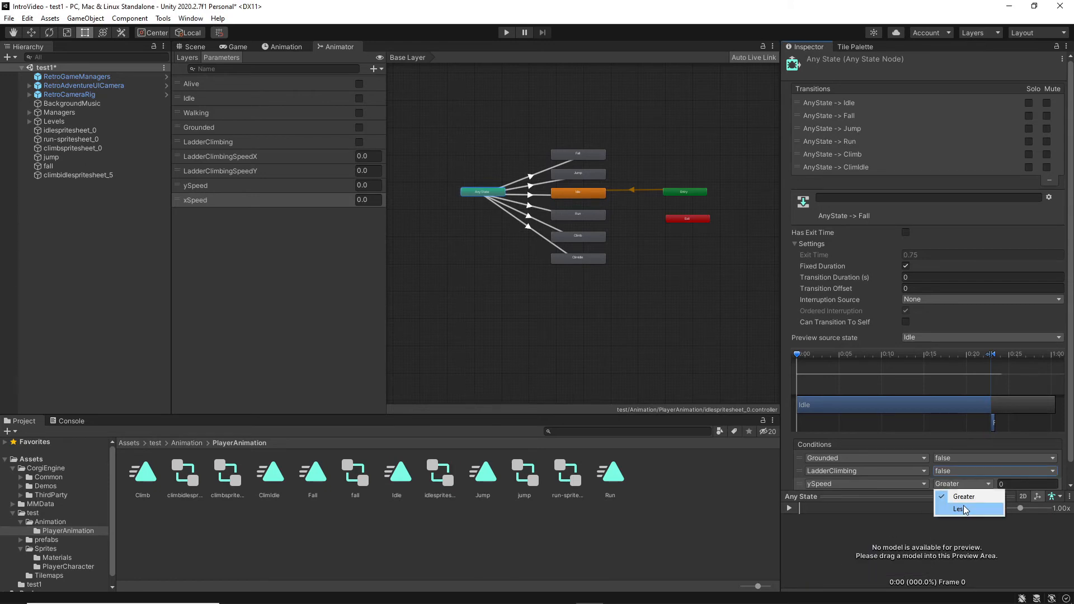
left_click(963, 505)
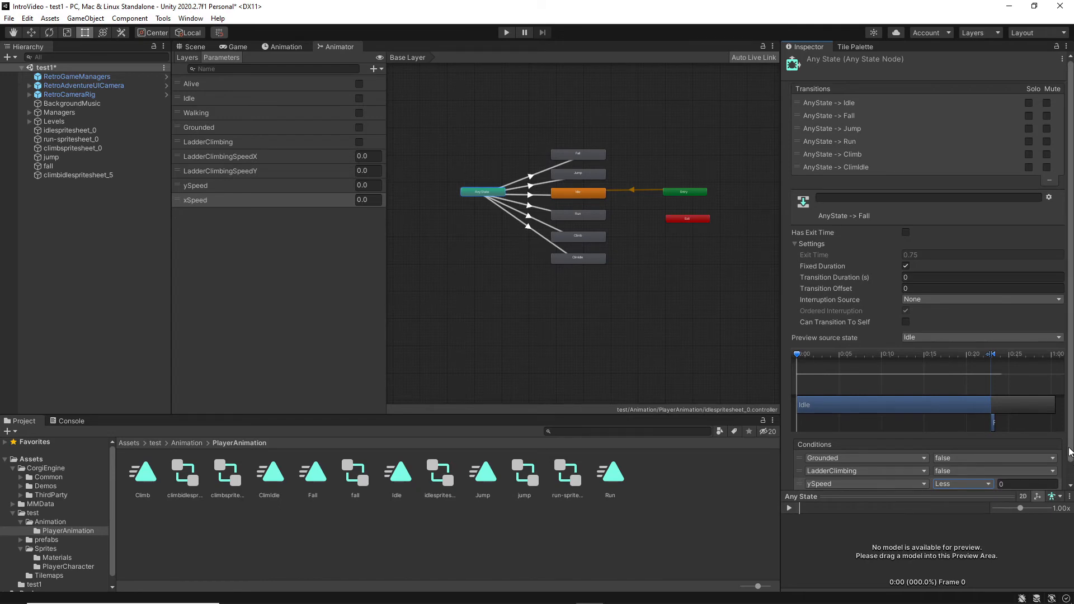
Add a fourth condition to the Fall transition requiring Walking to be false.
scroll(1058, 477, "down", 1)
left_click(1031, 476)
left_click(857, 476)
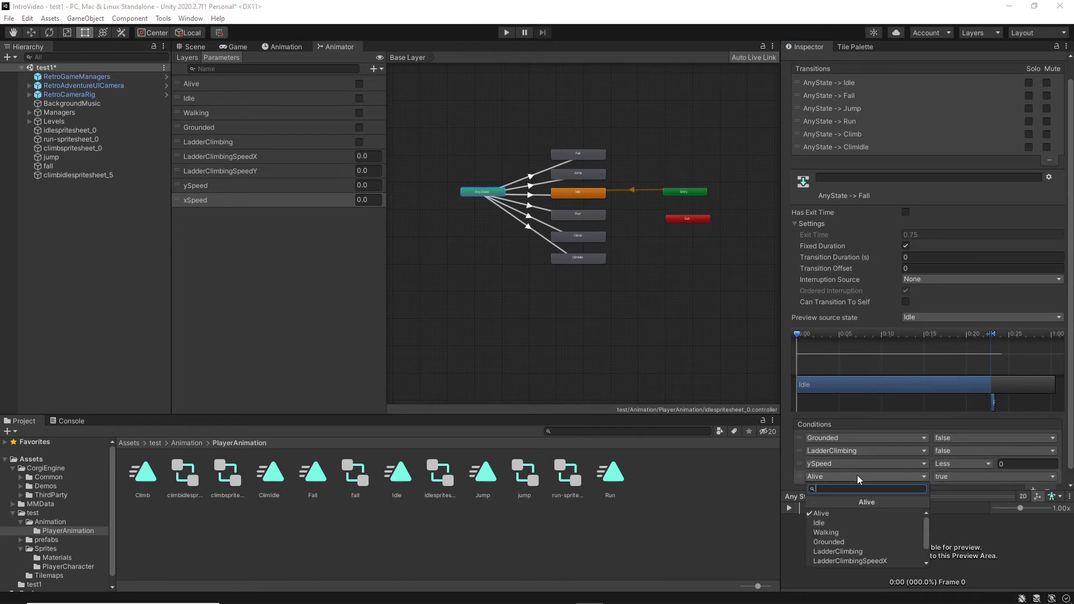
left_click(847, 530)
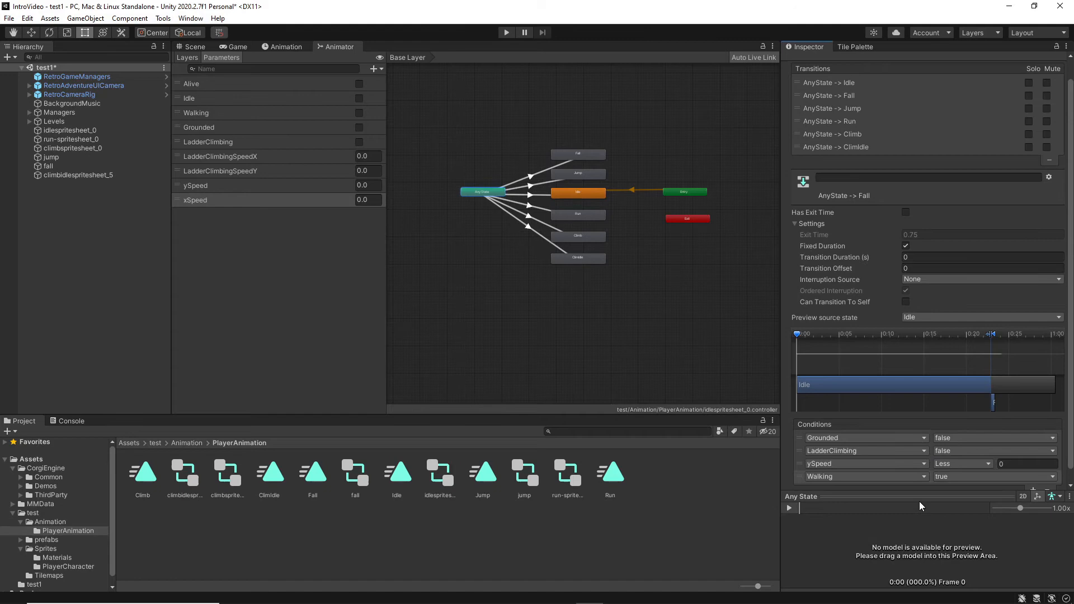
left_click(960, 476)
left_click(959, 500)
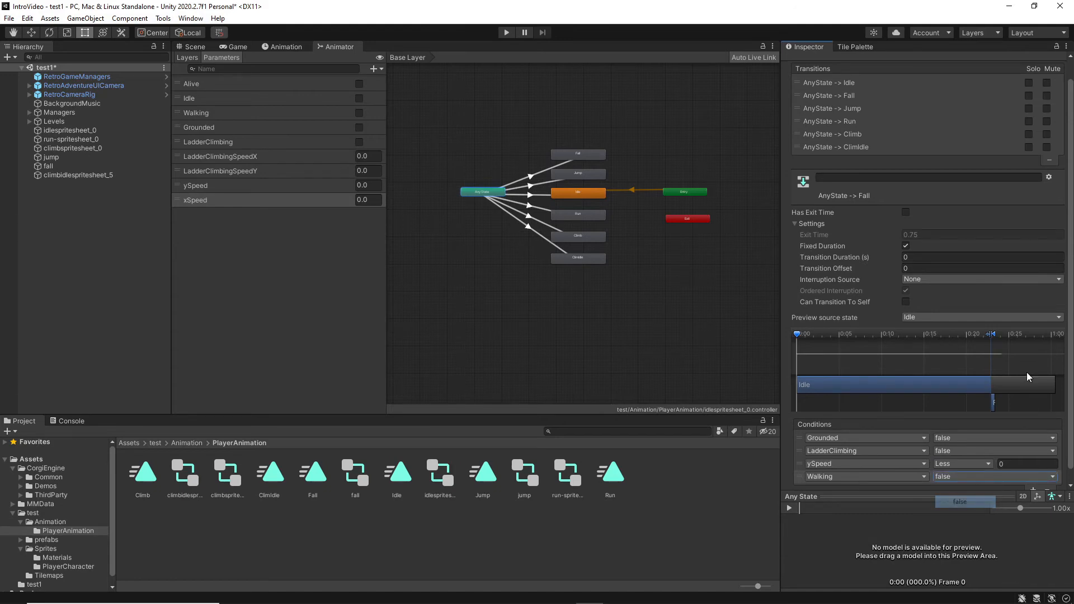
For the Any State to Jump transition, set the transition duration to 0 and disable Can Transition To Self.
left_click(797, 109)
left_click(921, 260)
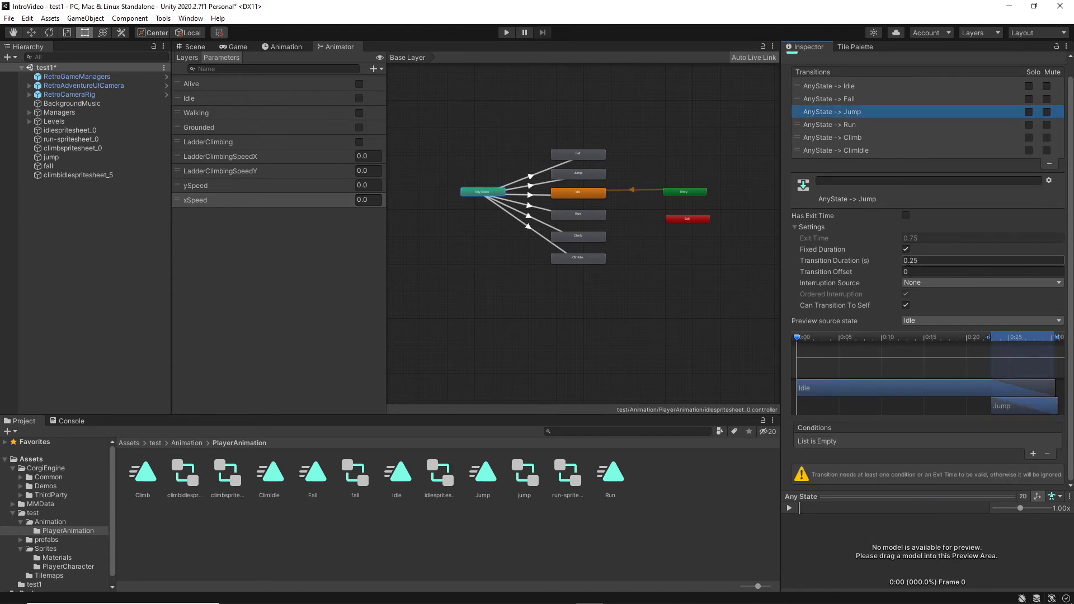
type("0")
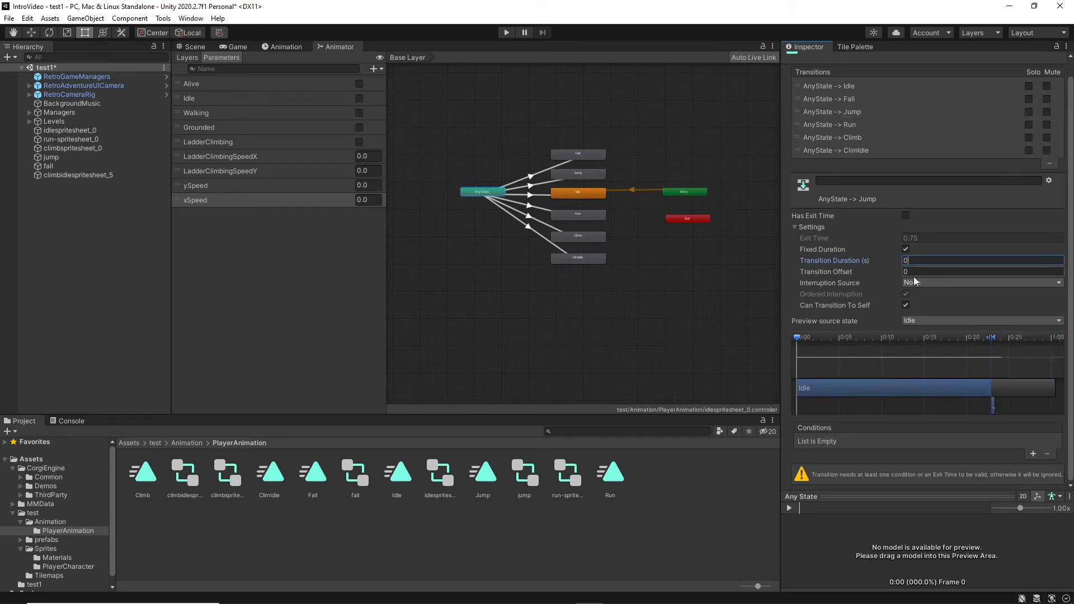
left_click(905, 305)
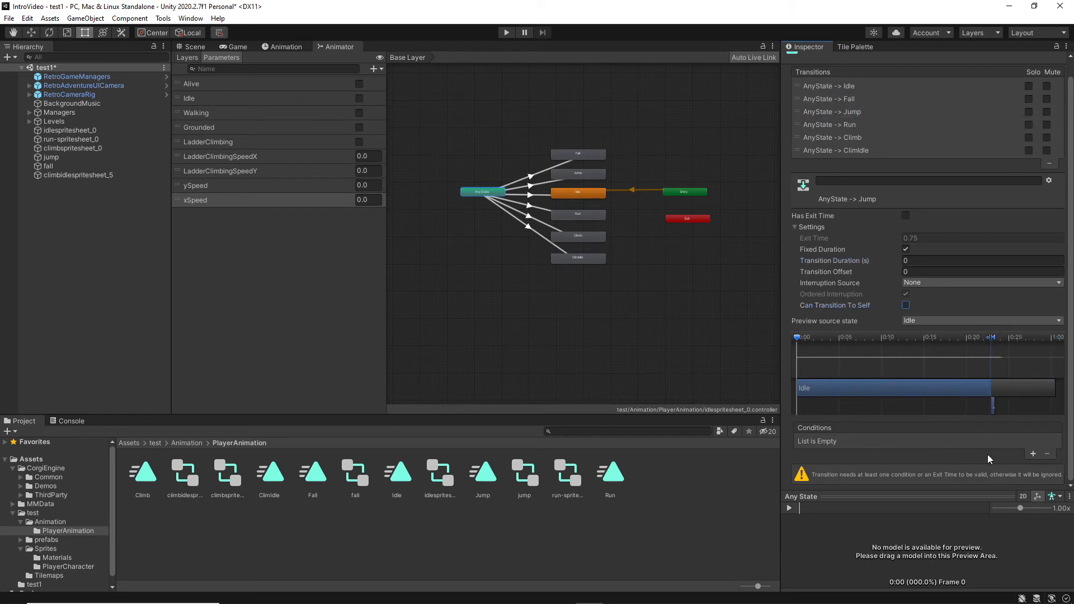
Add a condition to the Any State to Jump transition requiring Grounded to be false.
left_click(1032, 454)
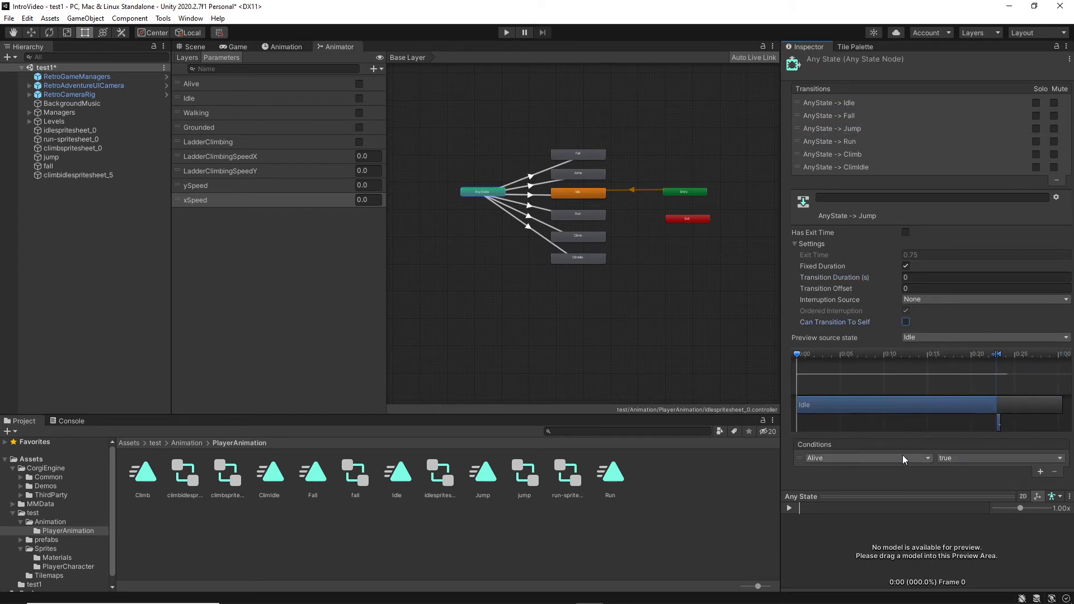
left_click(897, 457)
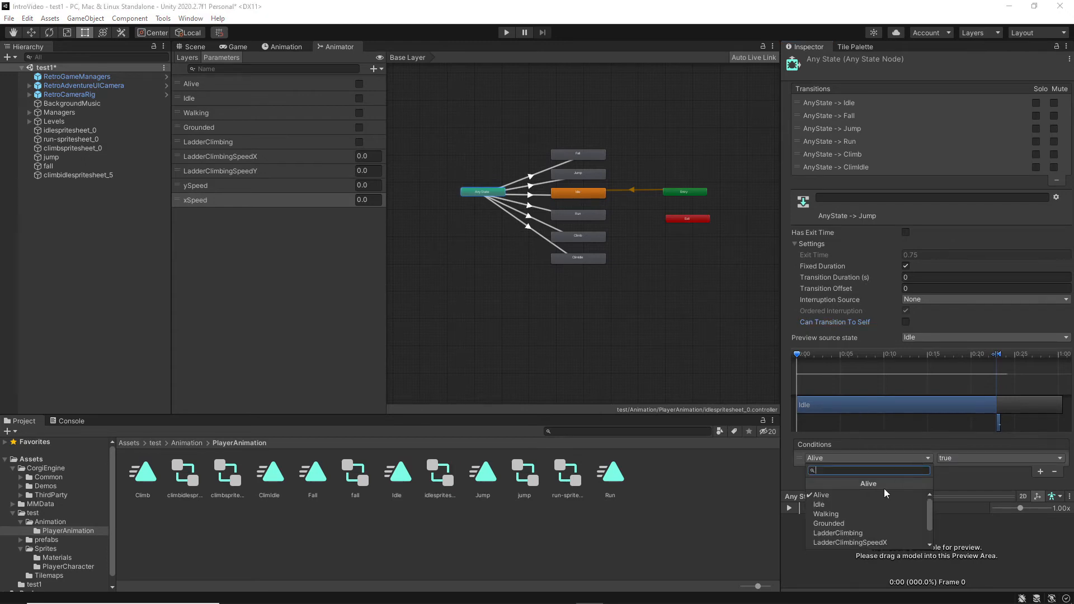
left_click(867, 522)
left_click(977, 465)
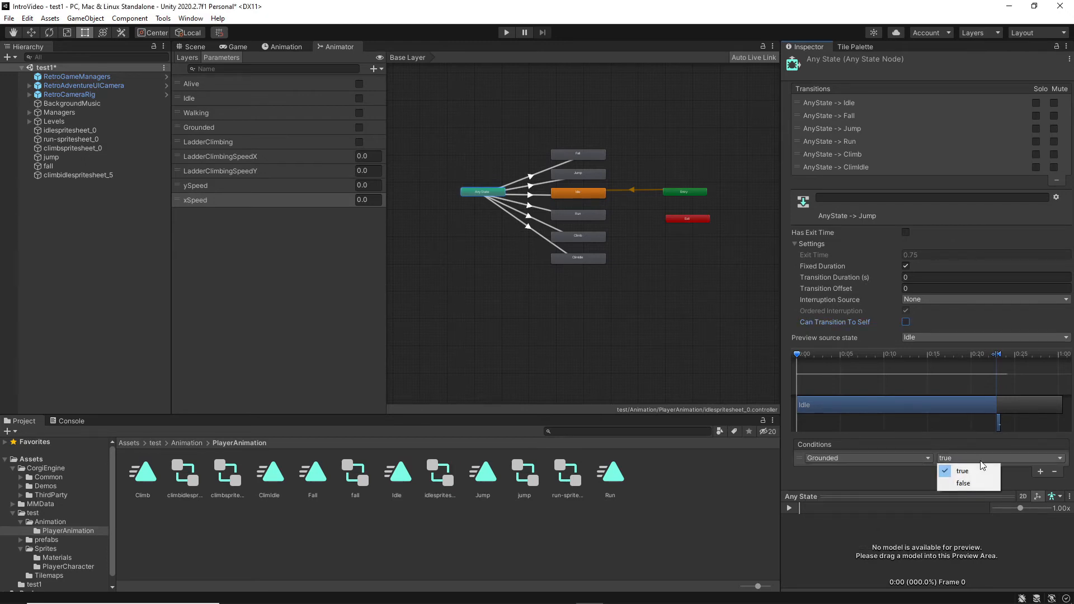
left_click(973, 476)
Add a second condition to the Jump transition requiring LadderClimbing to be false.
left_click(1041, 473)
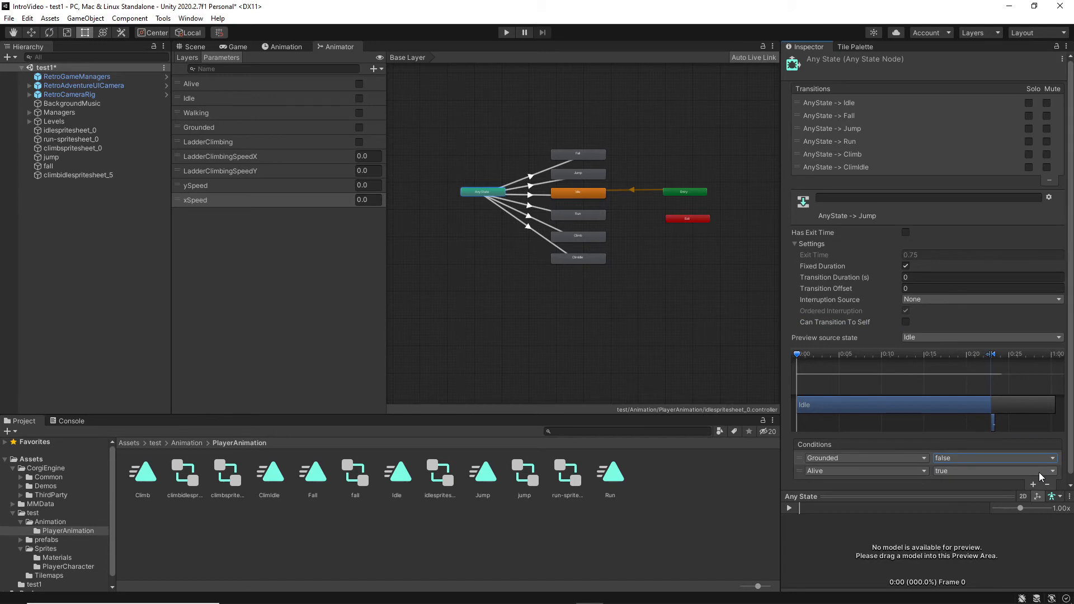
left_click(861, 473)
left_click(847, 542)
left_click(958, 472)
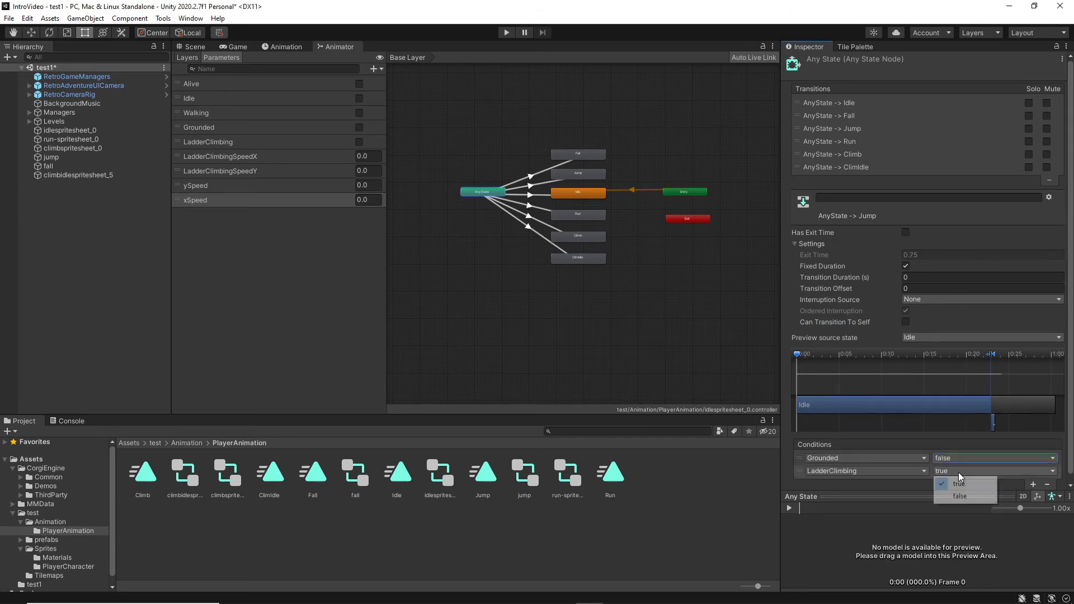
left_click(960, 497)
Add a third condition to the Jump transition requiring Walking to be false.
left_click(1033, 485)
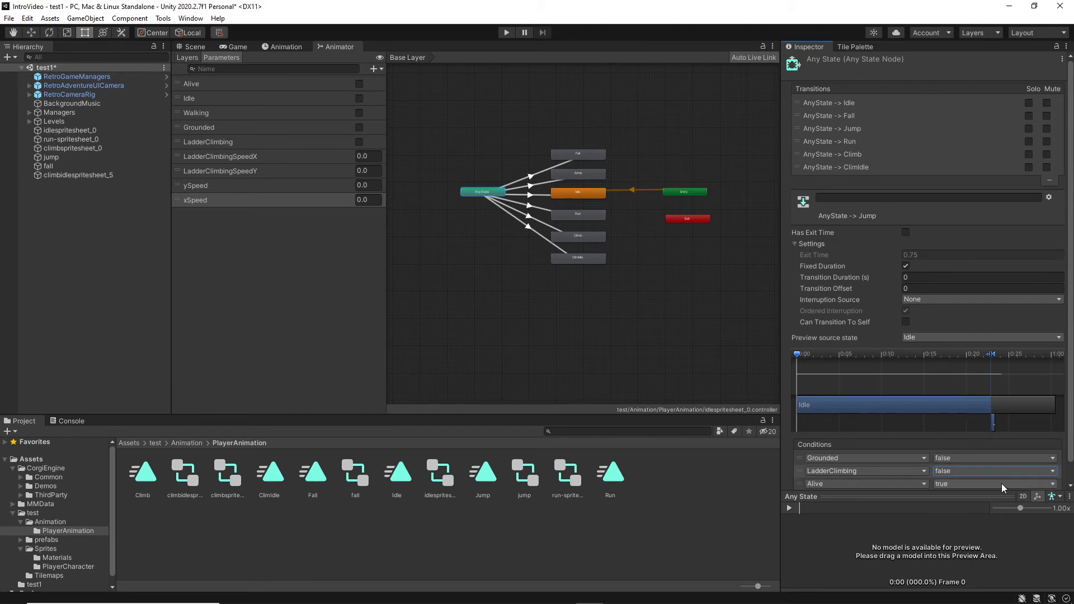
left_click(858, 486)
left_click(856, 538)
left_click(957, 483)
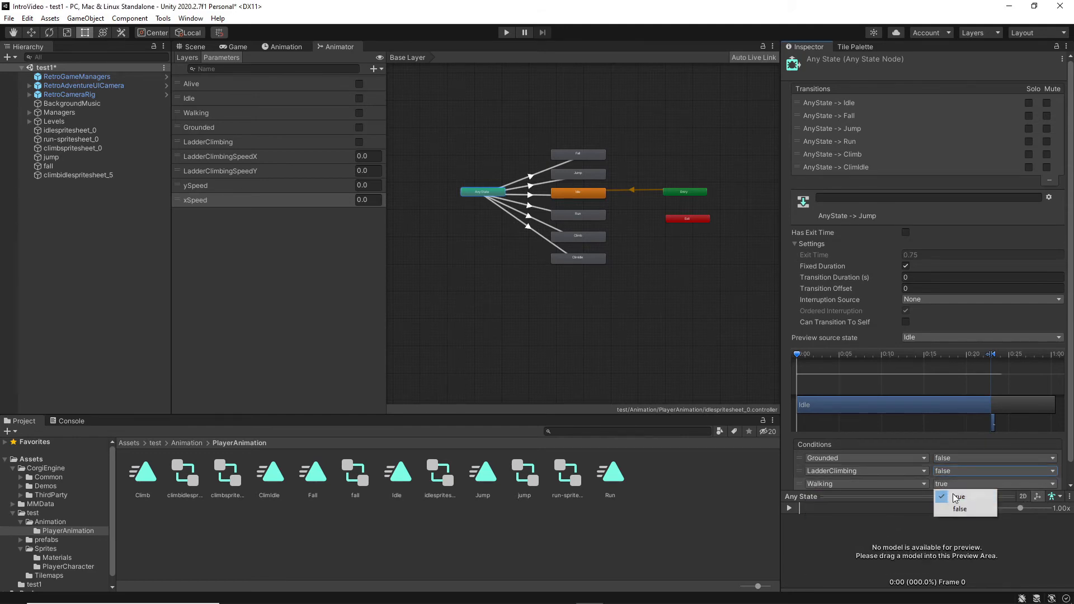
left_click(960, 509)
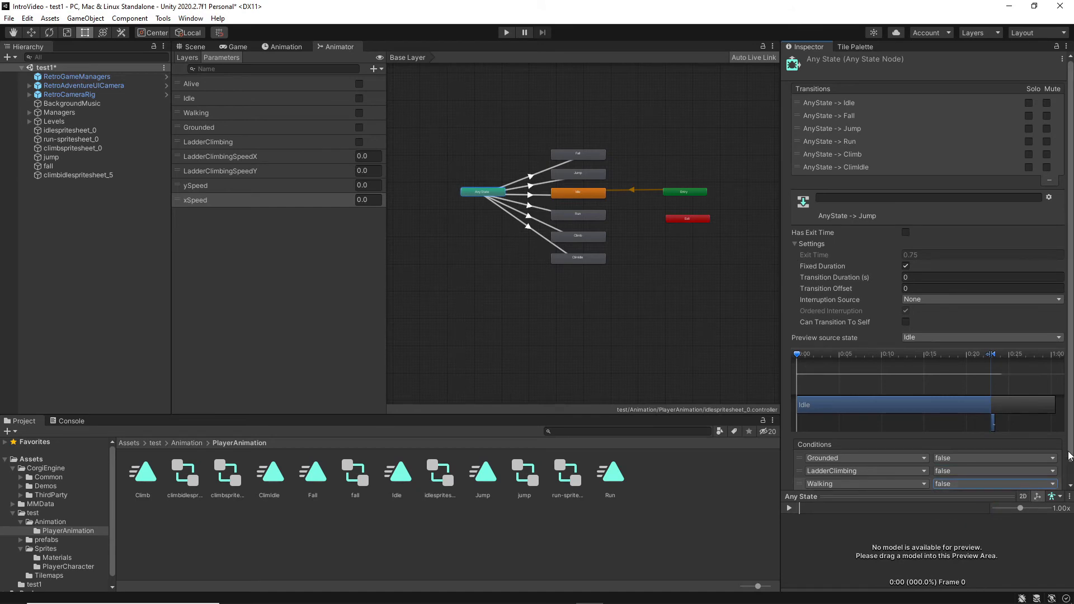
Add a fourth condition to the Jump transition requiring ySpeed to be Greater than 0.
scroll(1069, 456, "down", 2)
left_click(1034, 479)
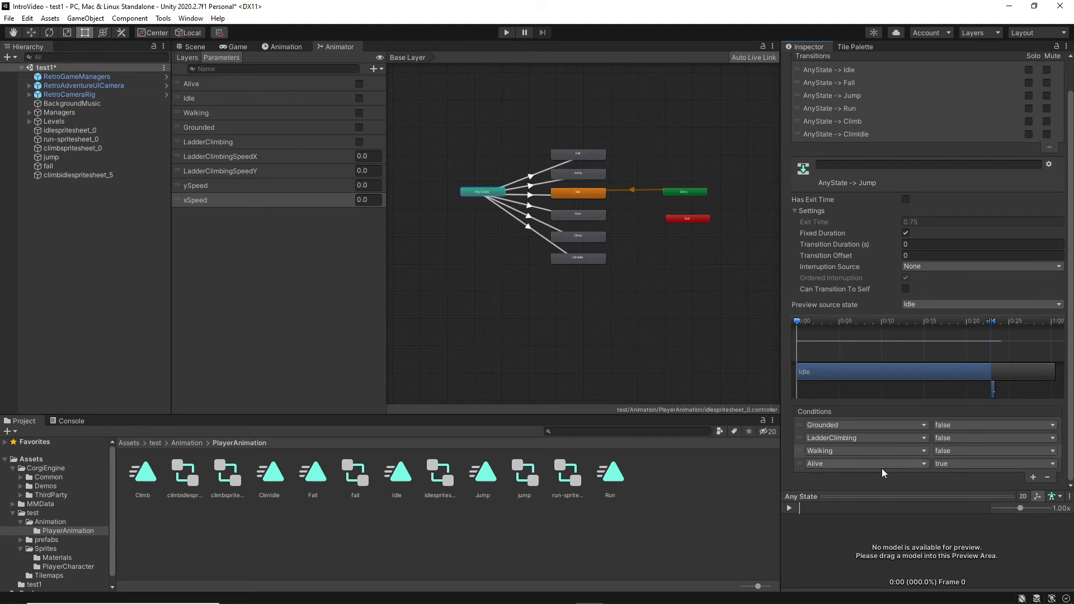
left_click(865, 464)
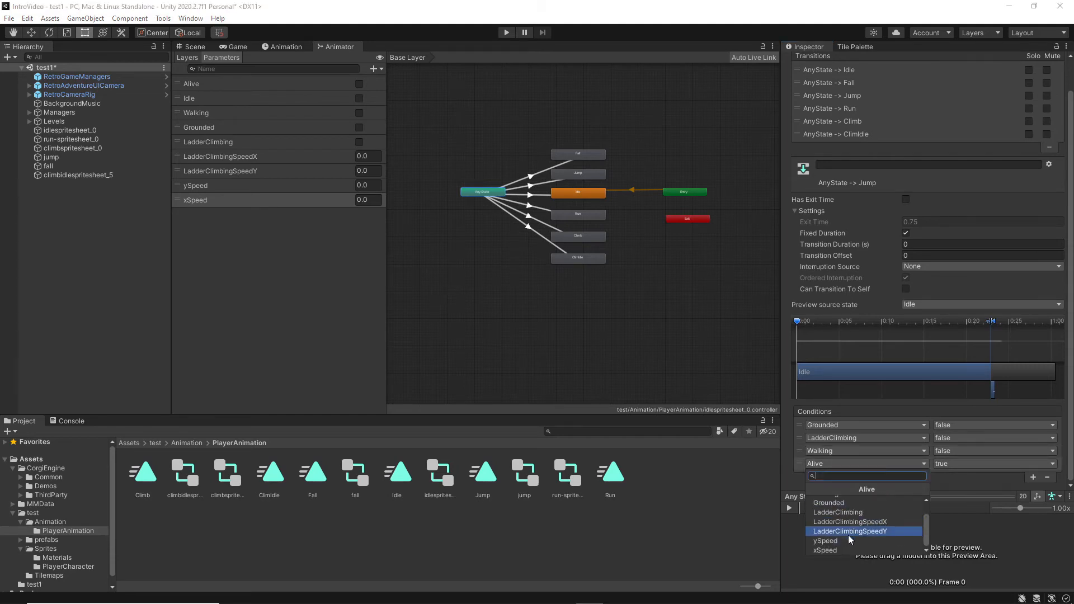
left_click(833, 541)
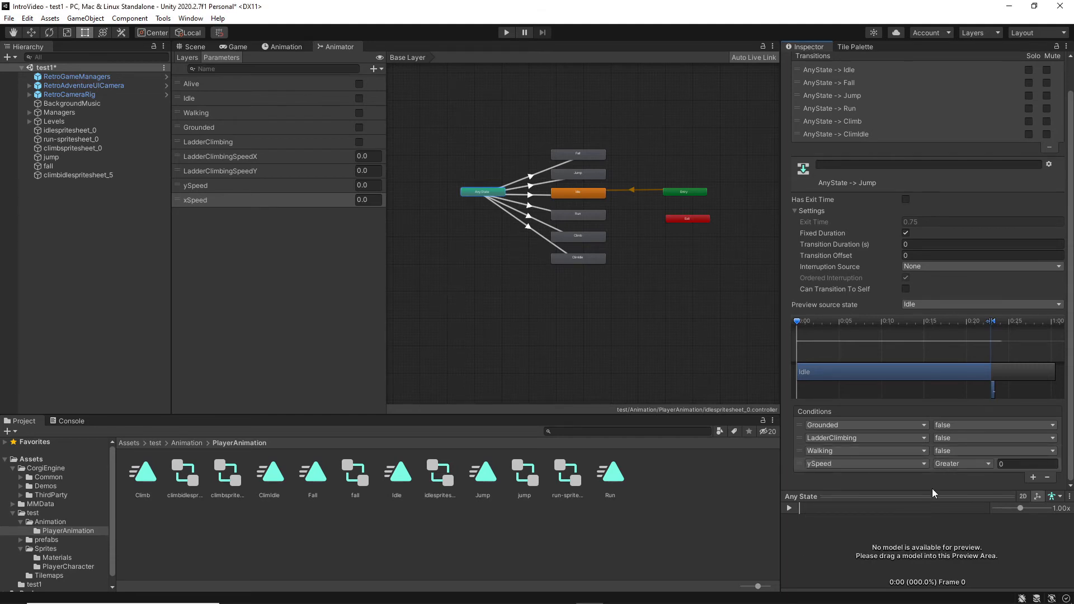
left_click(1009, 464)
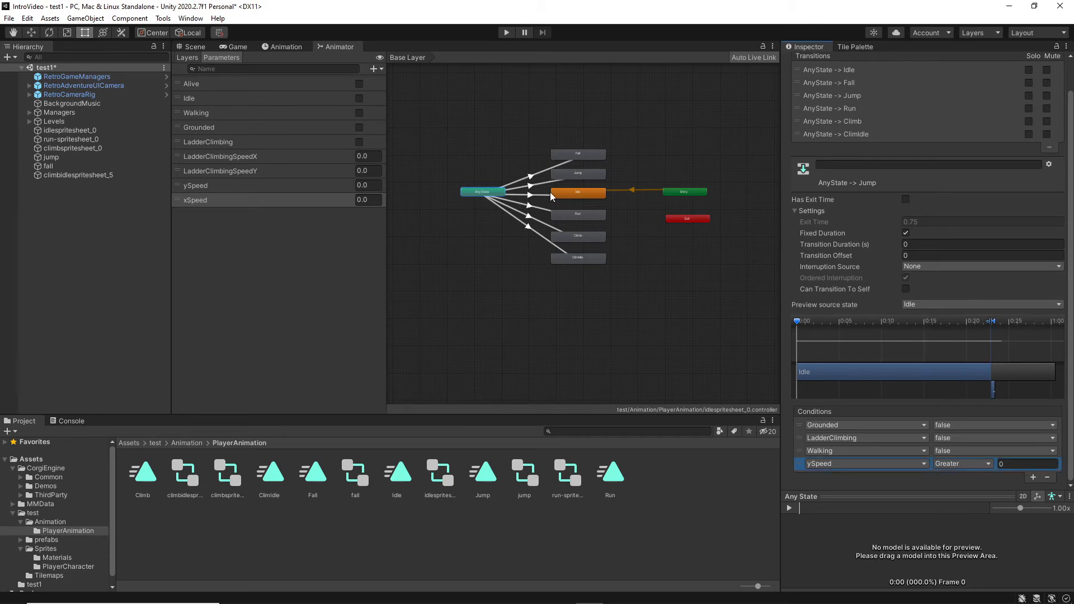
For the Any State to Run transition, disable Can Transition To Self and set the transition duration to 0.
left_click(553, 209)
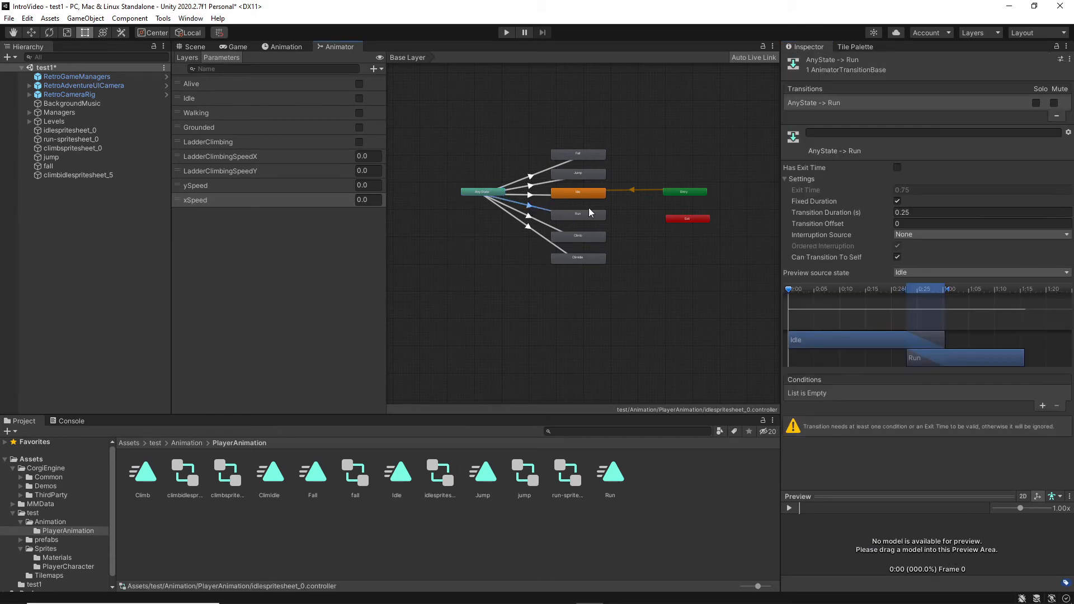
left_click(896, 257)
left_click(910, 210)
type("0")
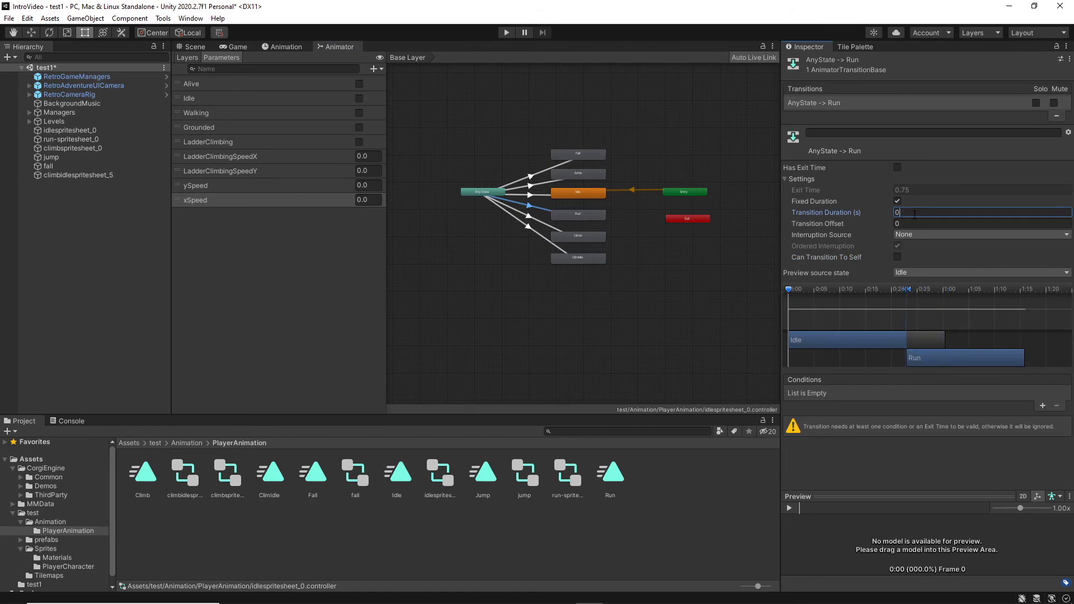
Give the Any State to Run transition a condition requiring Walking to be true.
left_click(1042, 406)
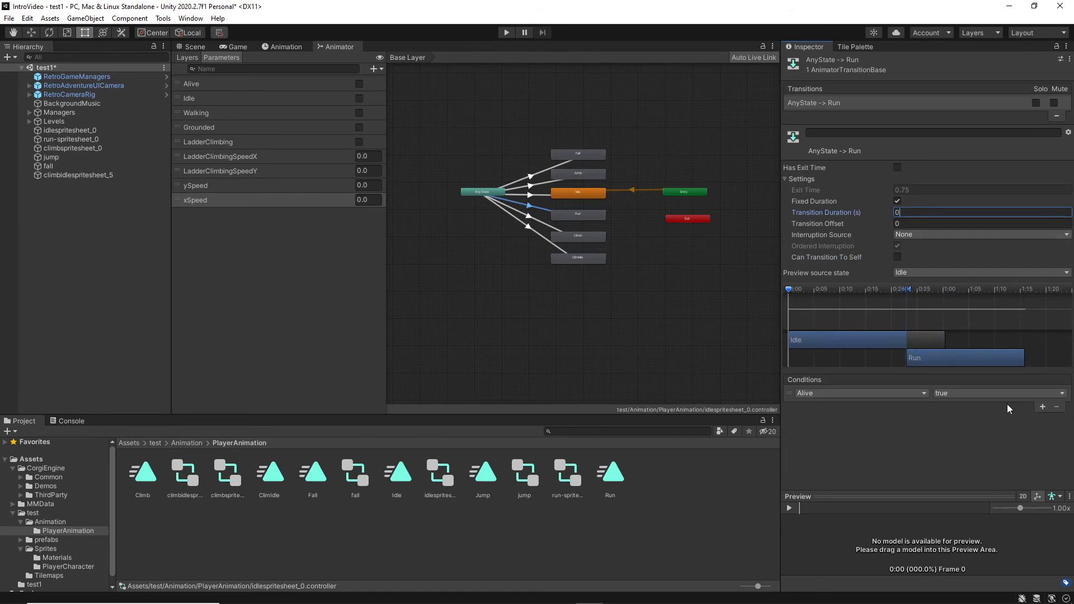
left_click(867, 395)
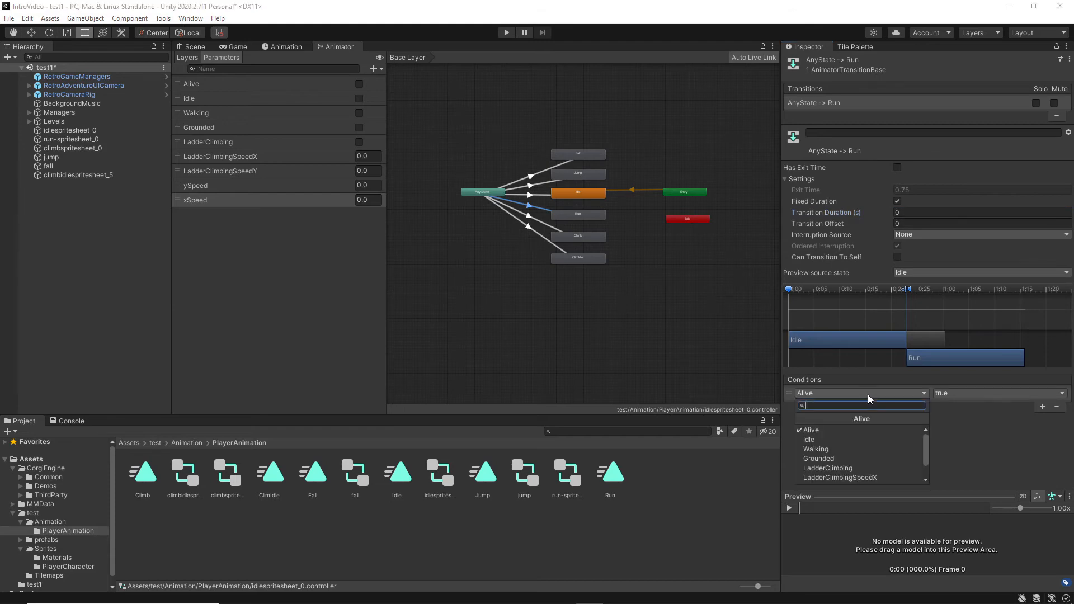
left_click(852, 448)
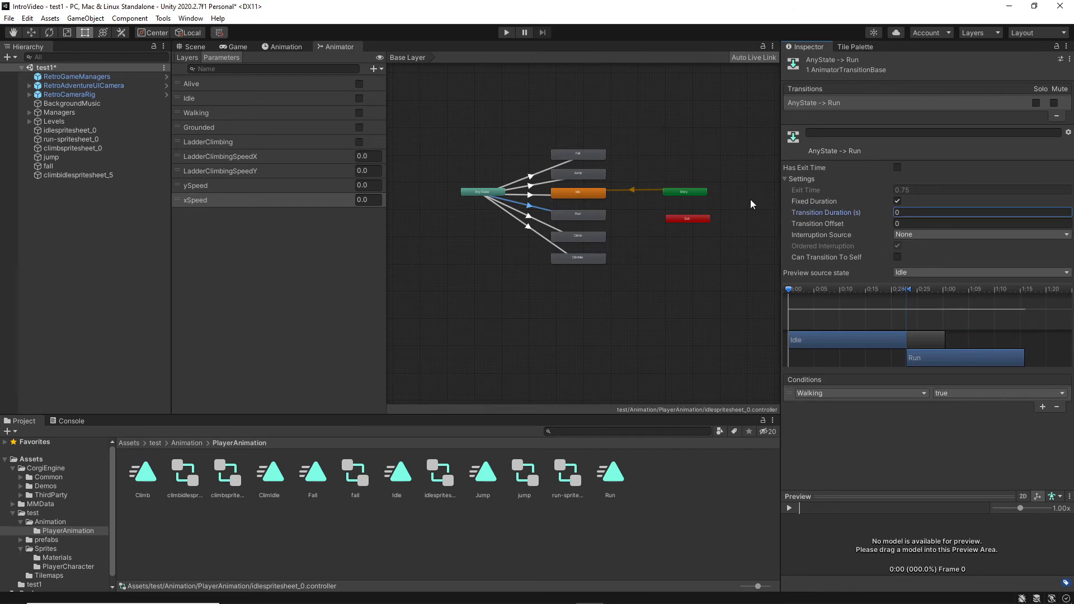
For the Any State to Climb transition, set the transition duration to 0 and disable Can Transition To Self.
left_click(531, 219)
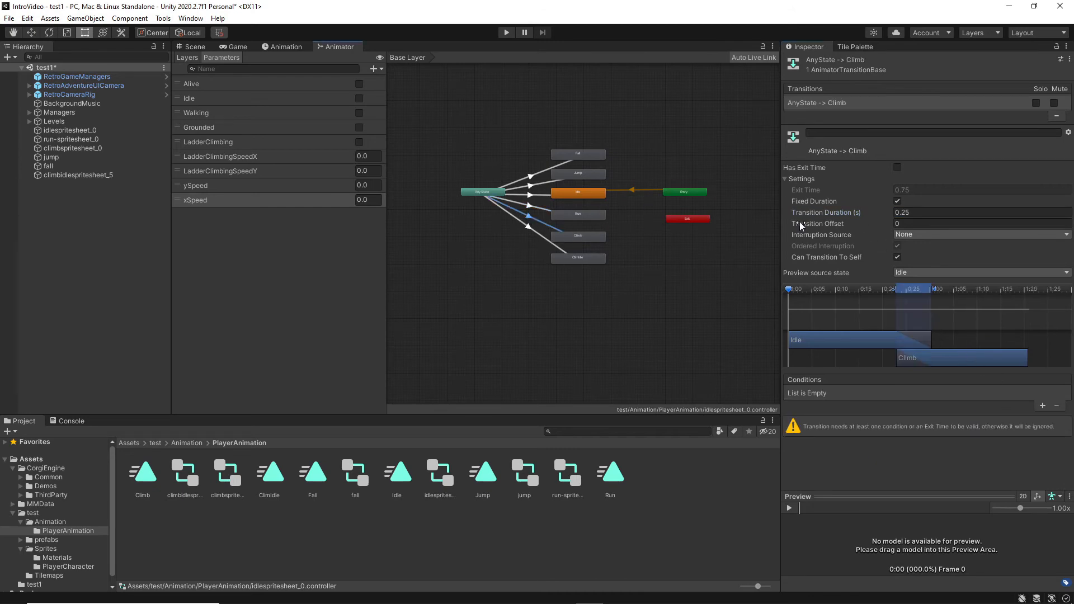
left_click(910, 213)
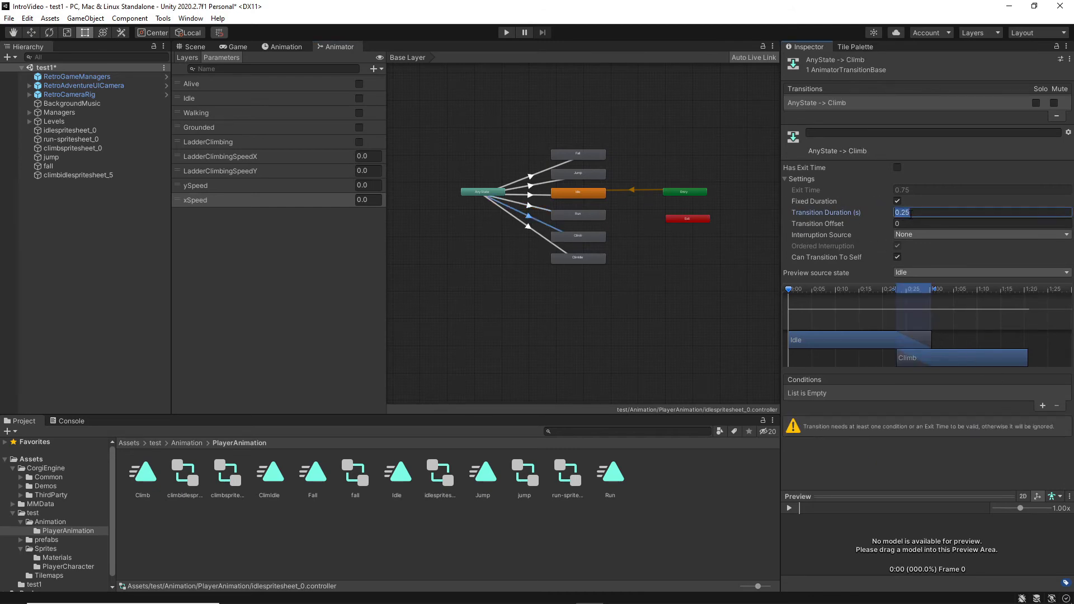
type("0")
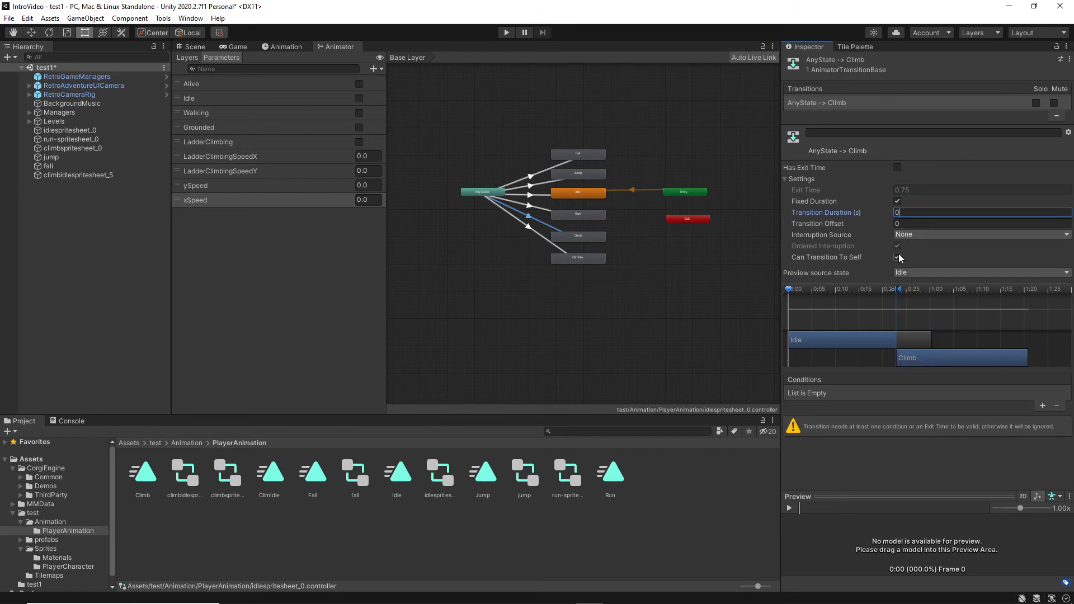
left_click(898, 255)
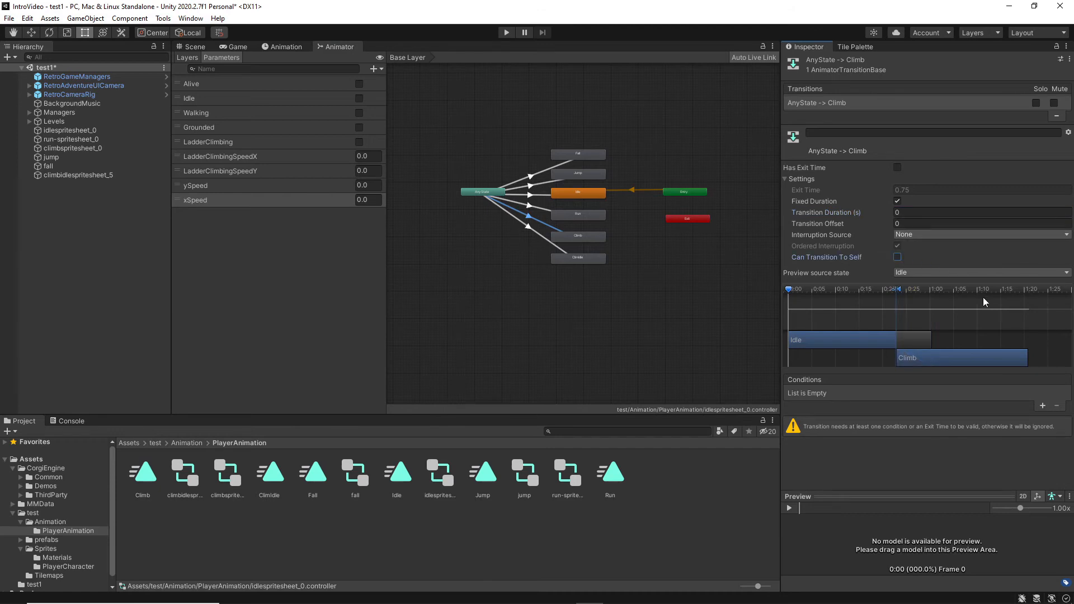
Give the Any State to Climb transition conditions requiring LadderClimbing to be true and LadderClimbingSpeedY to be Greater than 0.1.
left_click(1043, 406)
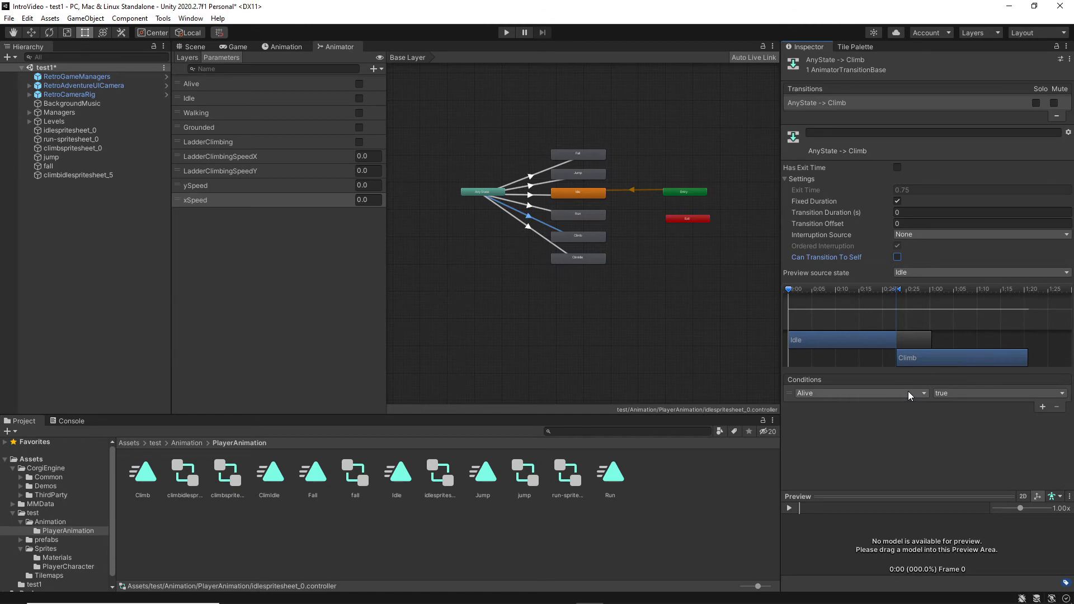
left_click(908, 391)
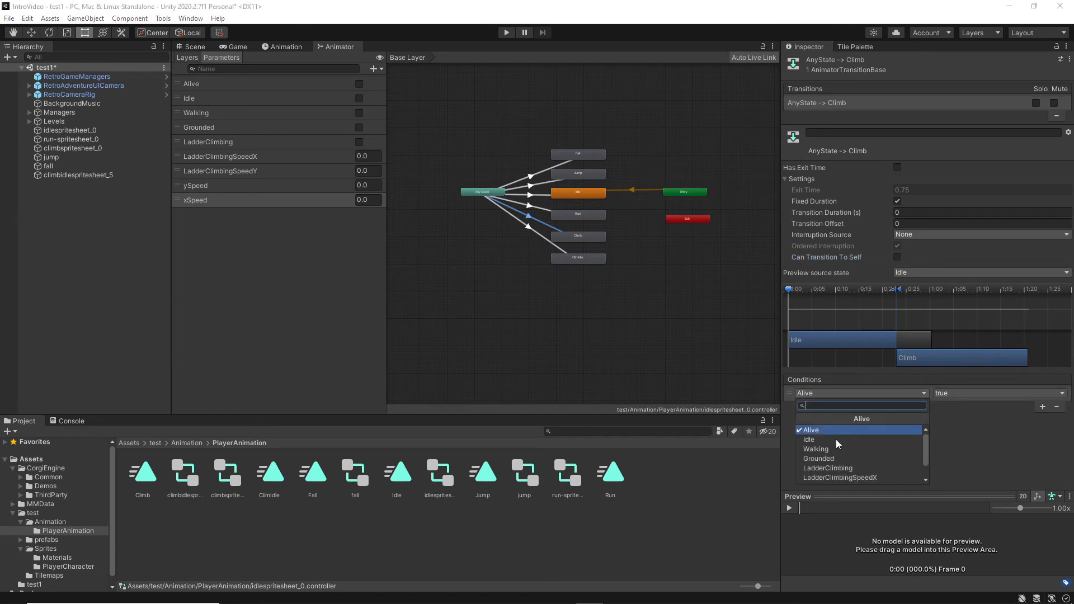
left_click(845, 469)
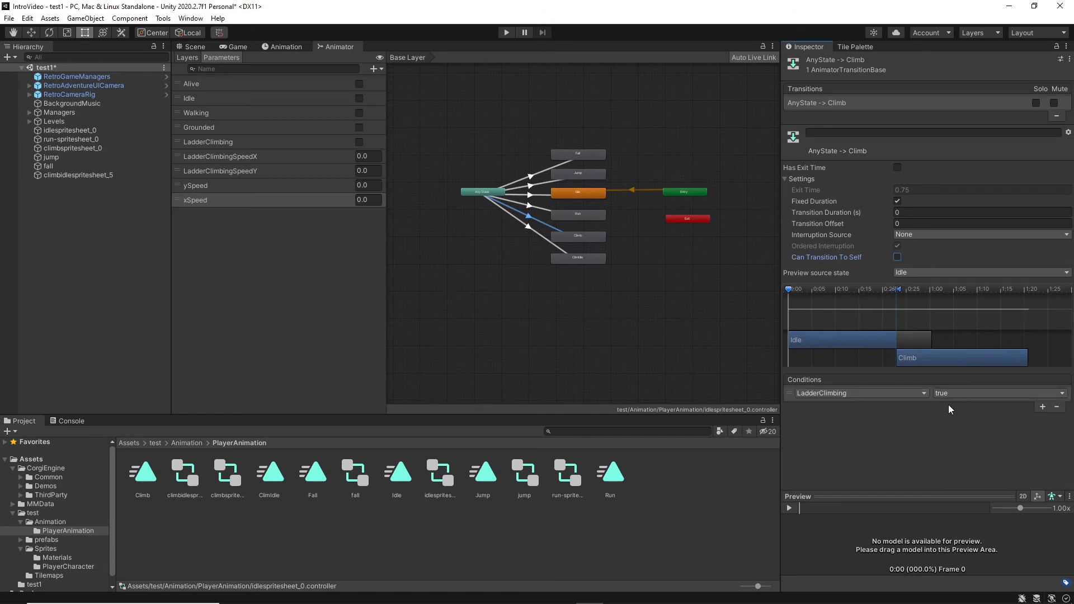
left_click(1042, 406)
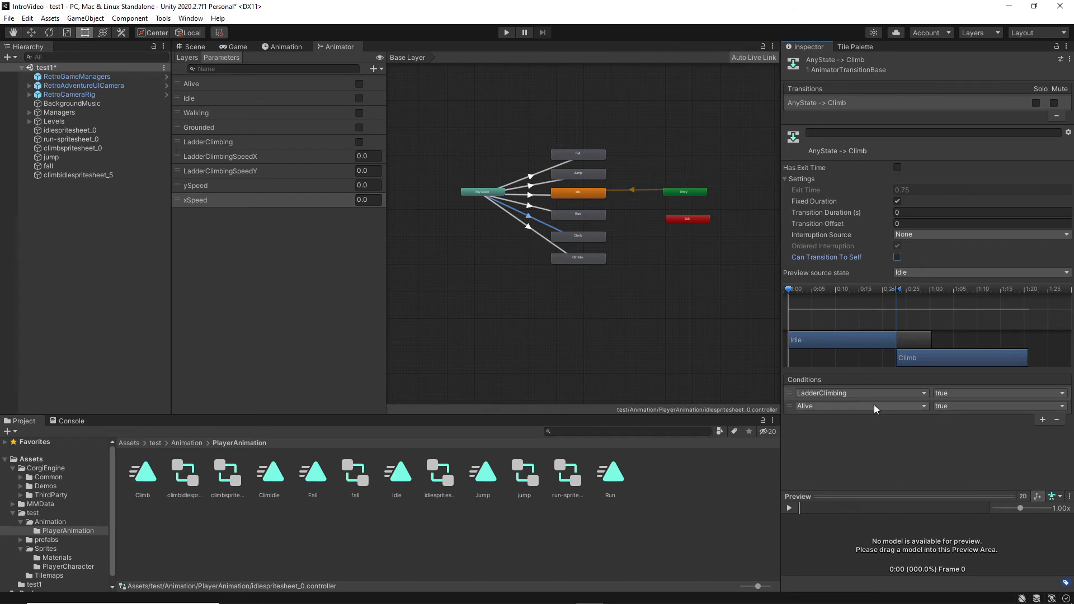
left_click(848, 406)
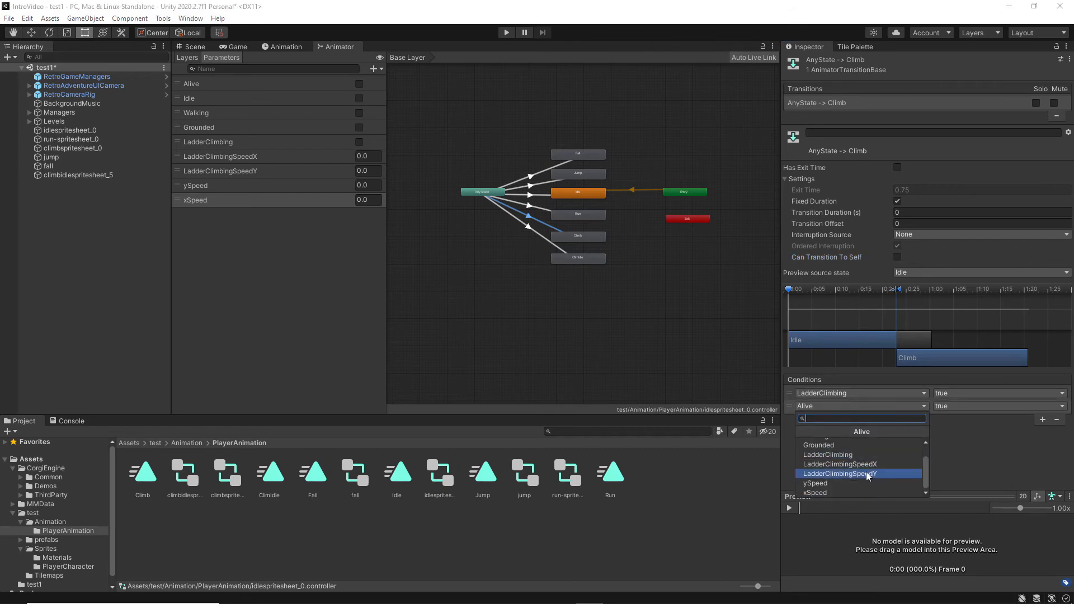
left_click(868, 474)
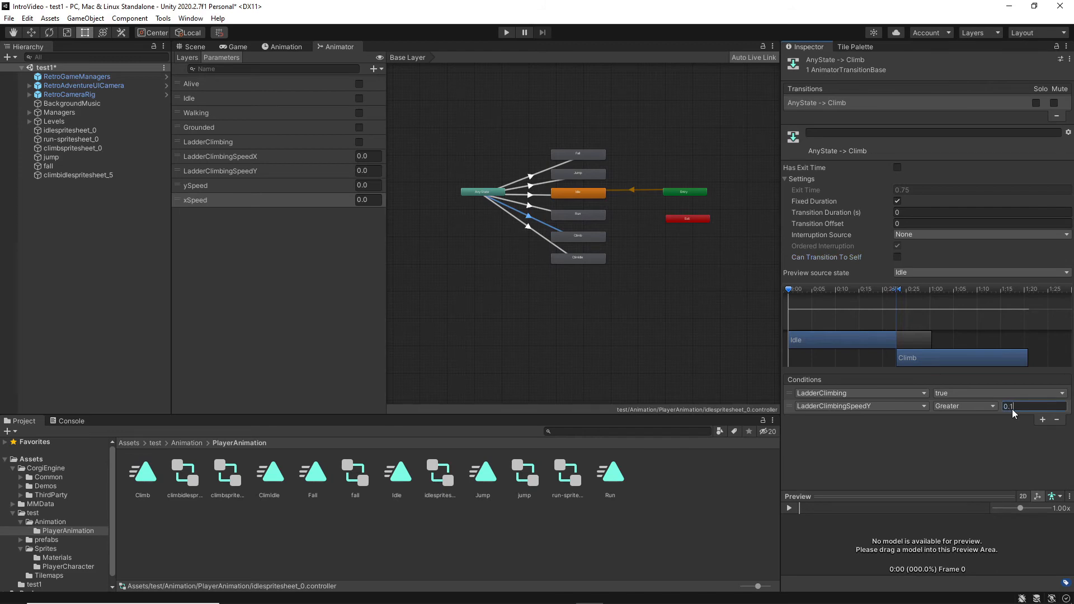
For the Any State to ClimIdle transition, set the transition duration to 0 and disable Can Transition To Self.
left_click(527, 226)
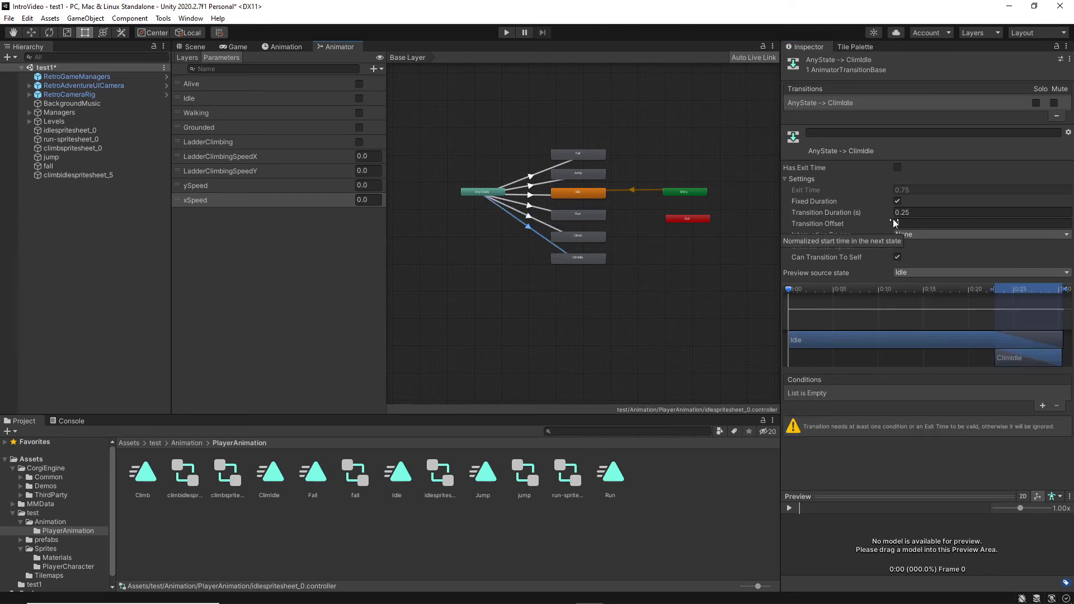
left_click(911, 212)
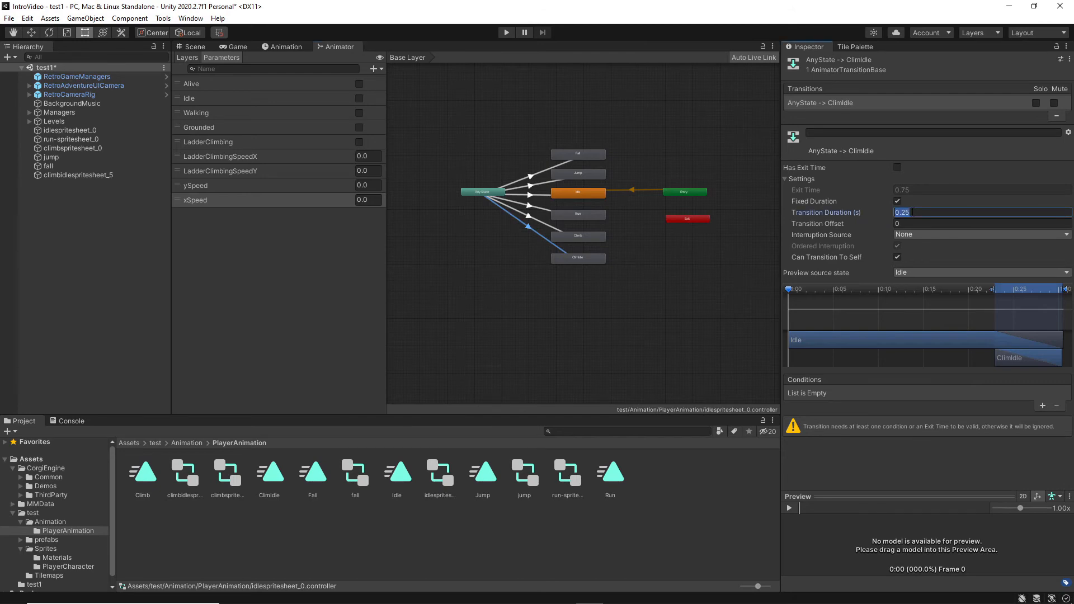
type("0")
left_click(898, 257)
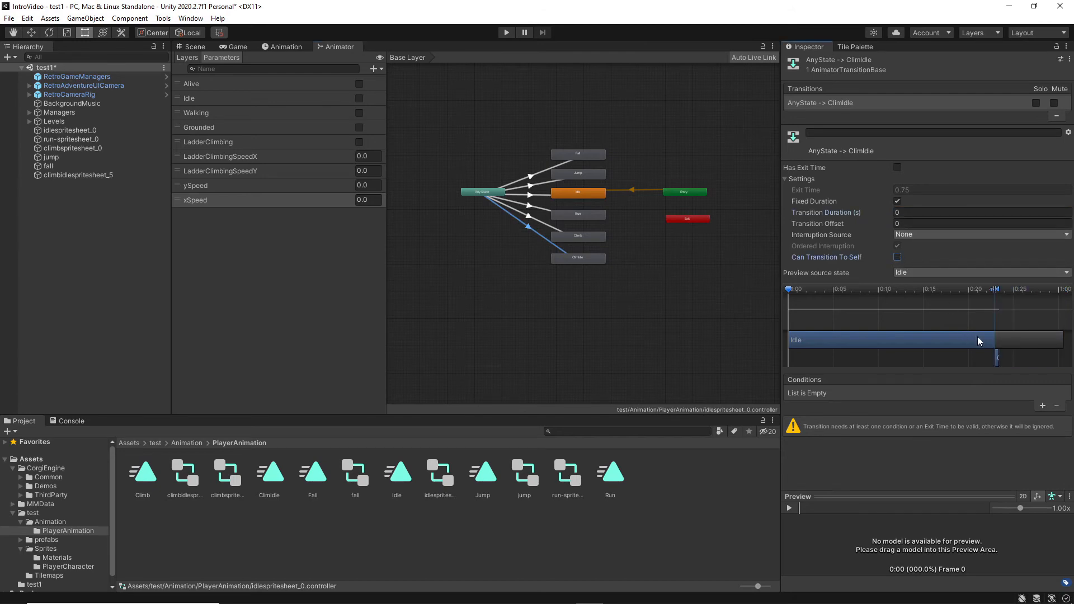
Give the Any State to ClimIdle transition a condition requiring LadderClimbing to be true.
left_click(1042, 406)
left_click(855, 394)
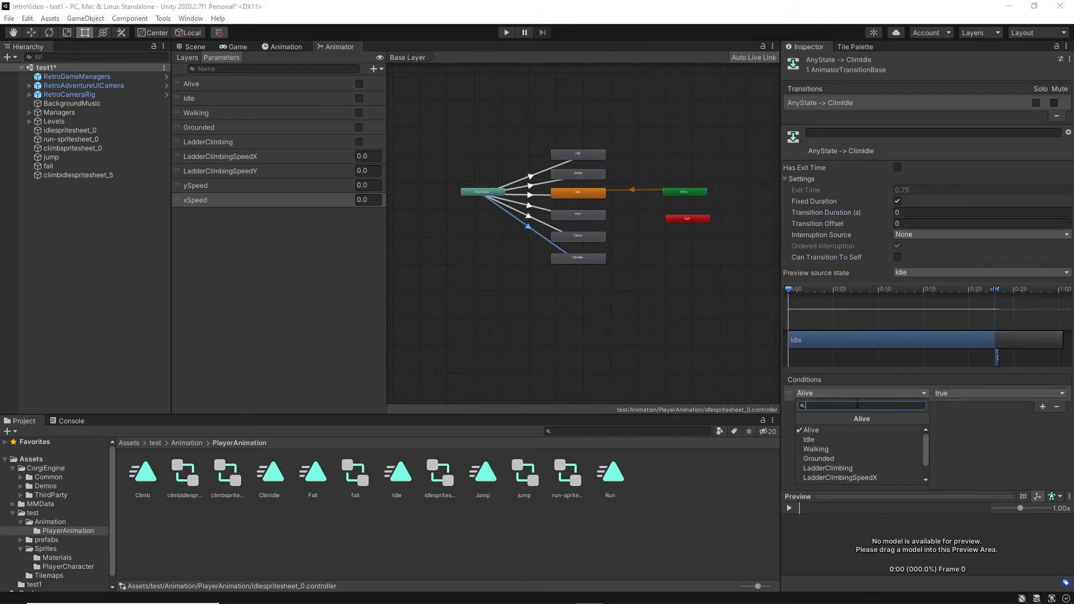
left_click(841, 469)
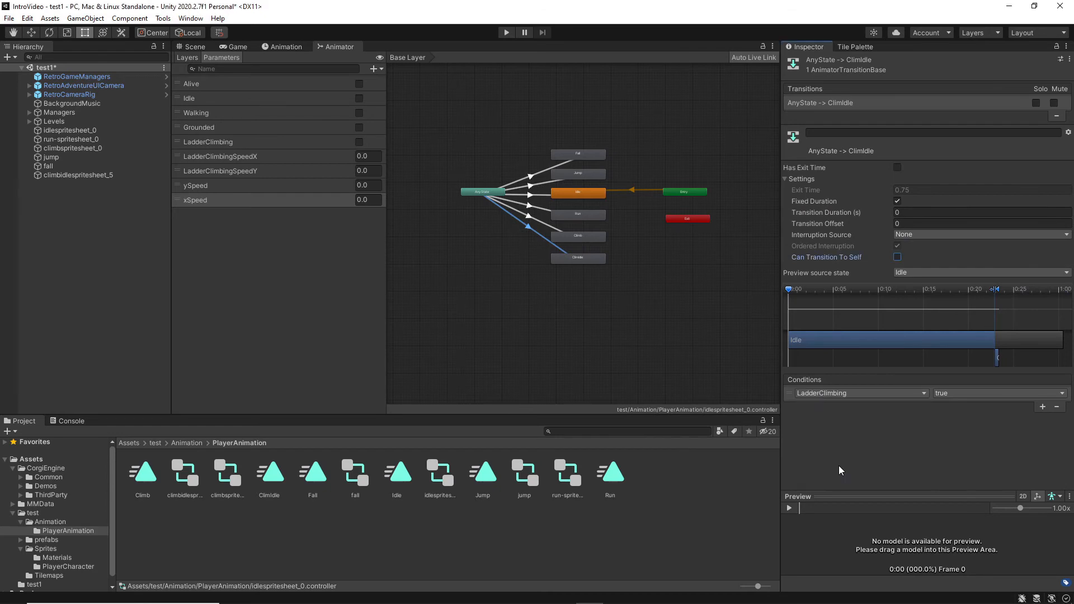
Add a second condition to the ClimIdle transition requiring LadderClimbingSpeedY to be Less than 0.1.
left_click(1042, 406)
left_click(857, 407)
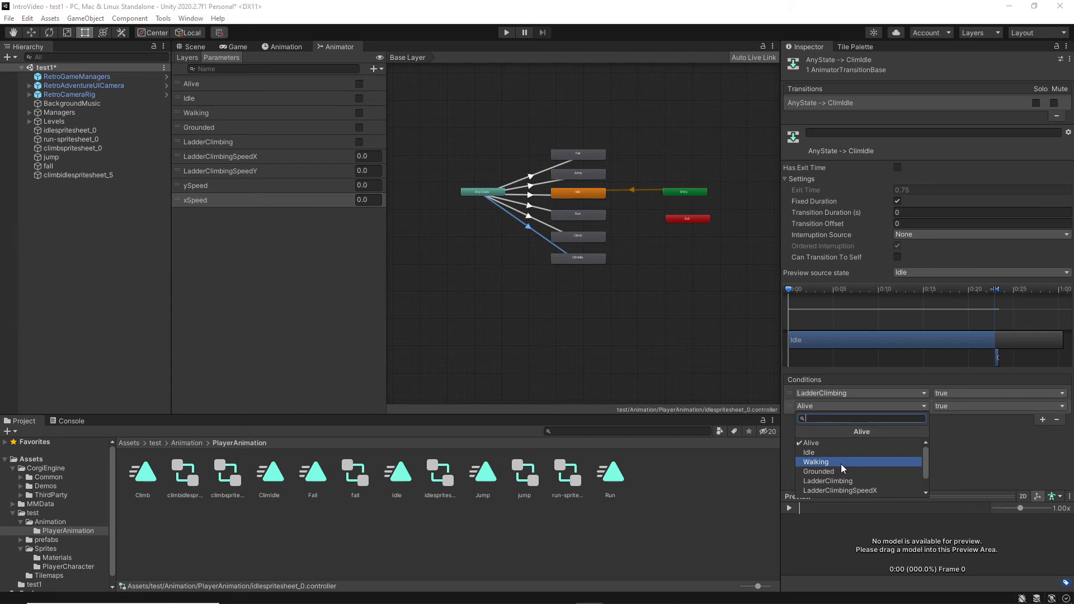
scroll(846, 474, "down", 1)
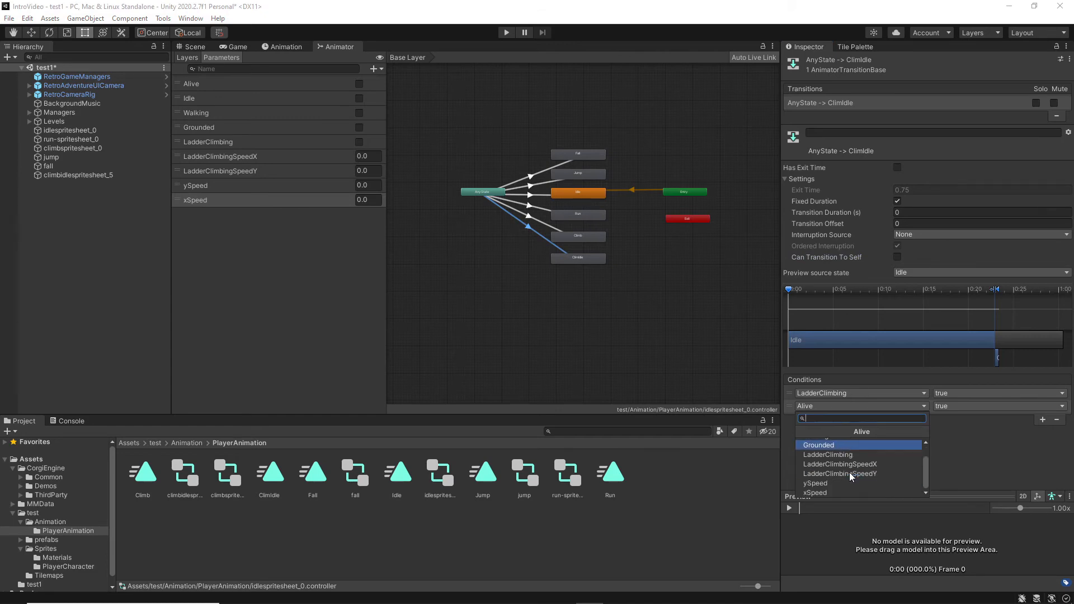
left_click(850, 471)
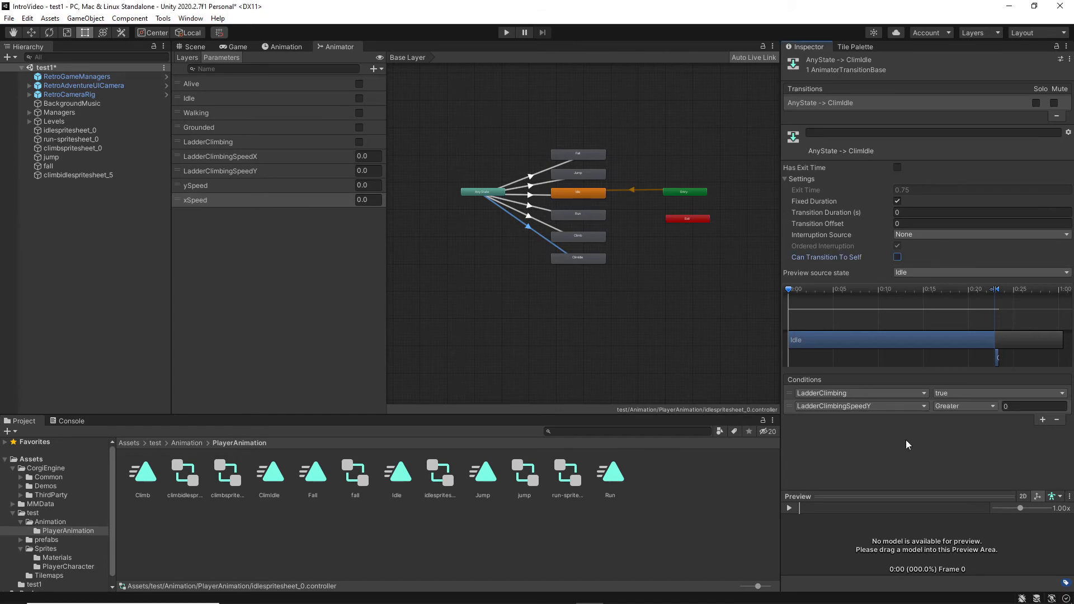
left_click(971, 404)
left_click(951, 431)
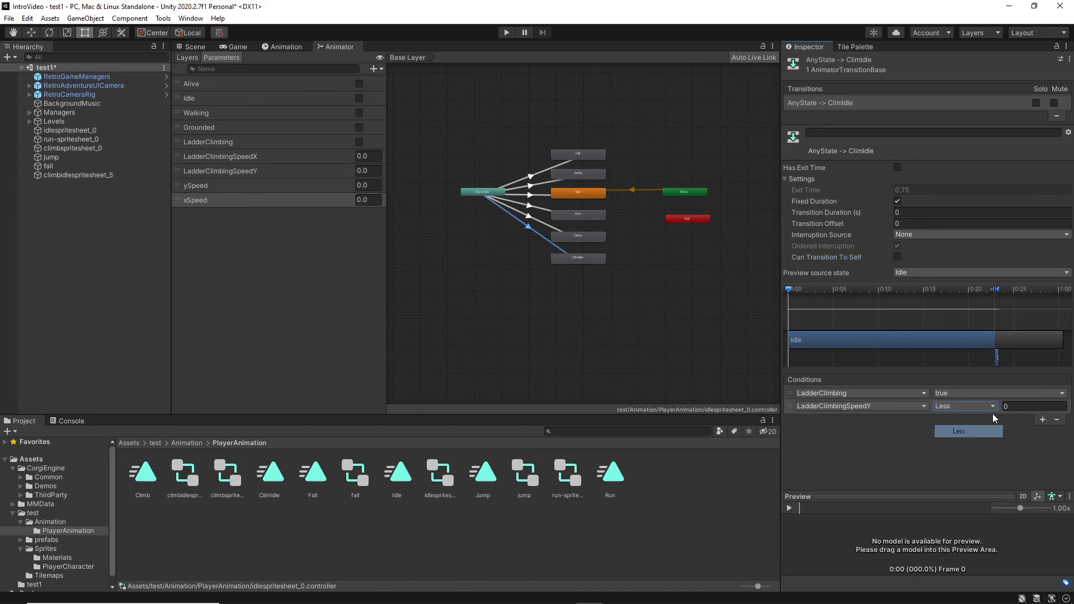
left_click(1011, 407)
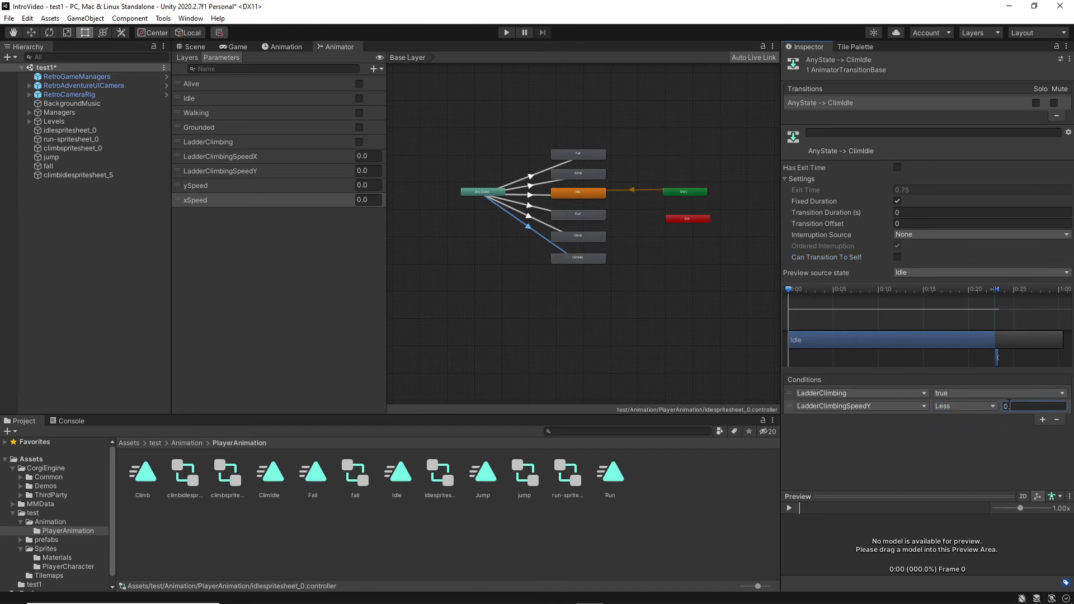
Add a third condition to the ClimIdle transition requiring LadderClimbingSpeedX to be Less than 0.1.
left_click(1042, 419)
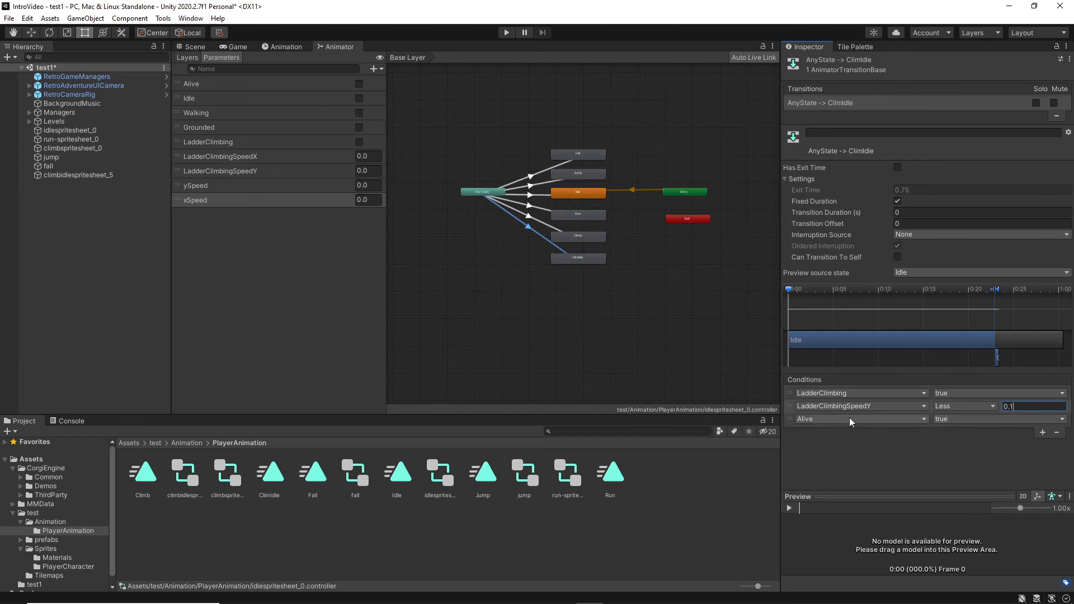
left_click(849, 417)
scroll(879, 493, "down", 2)
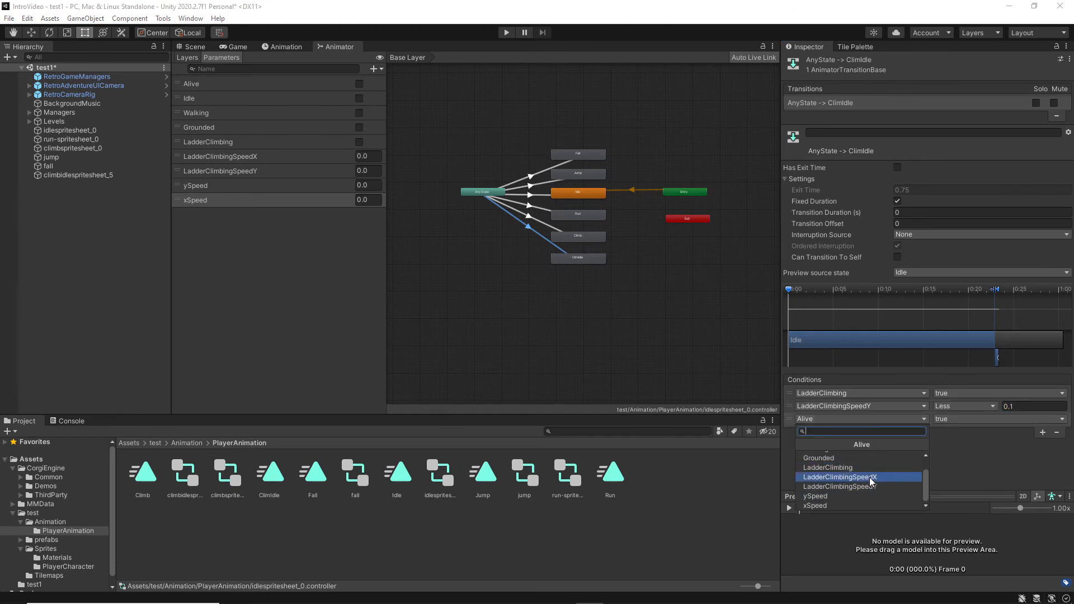
left_click(873, 476)
left_click(965, 419)
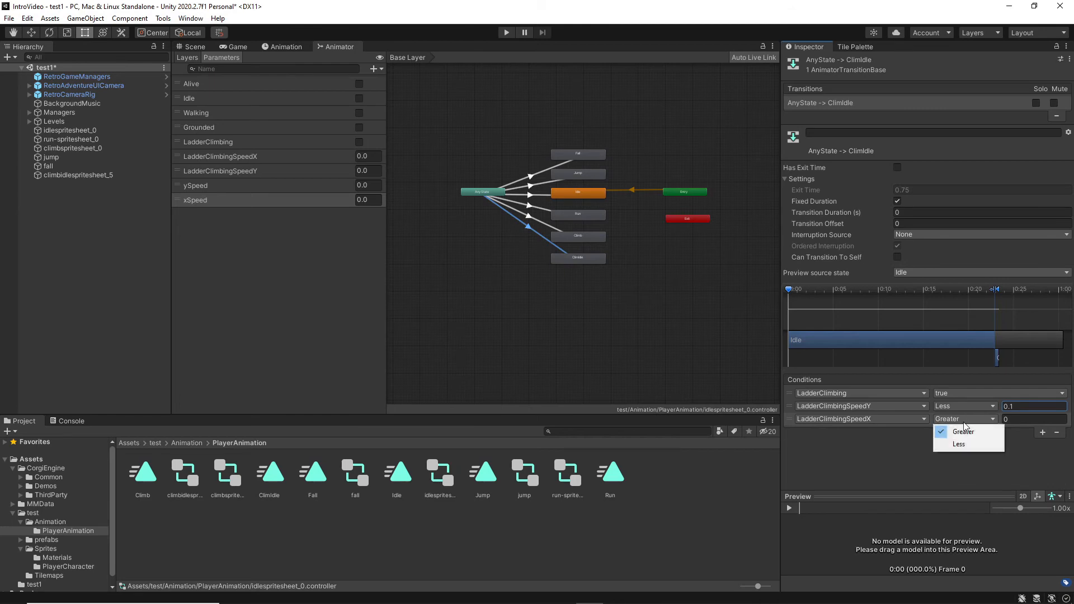
left_click(956, 446)
left_click(1016, 420)
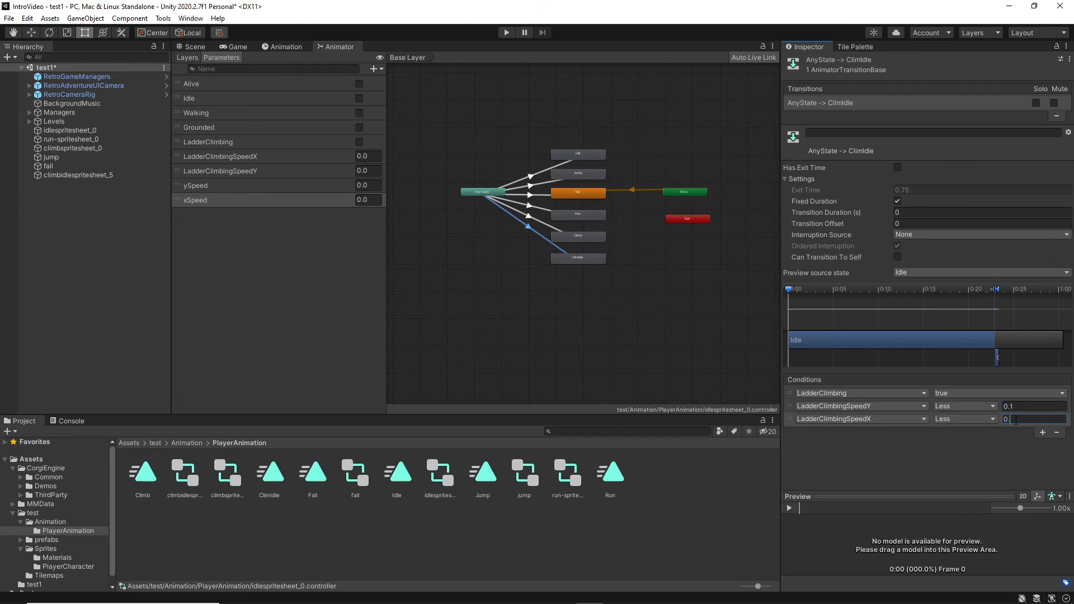
left_click(981, 441)
Delete the run-spritesheet_0, climbspritesheet_0, jump, fall and climbidlespritesheet_5 objects from the scene.
left_click(185, 48)
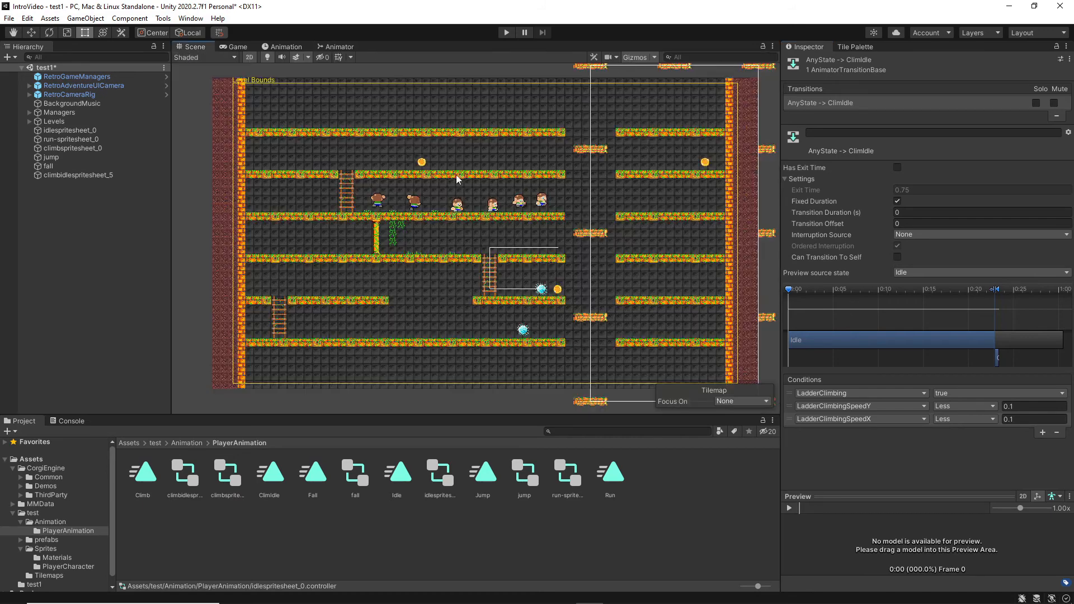
left_click(61, 138)
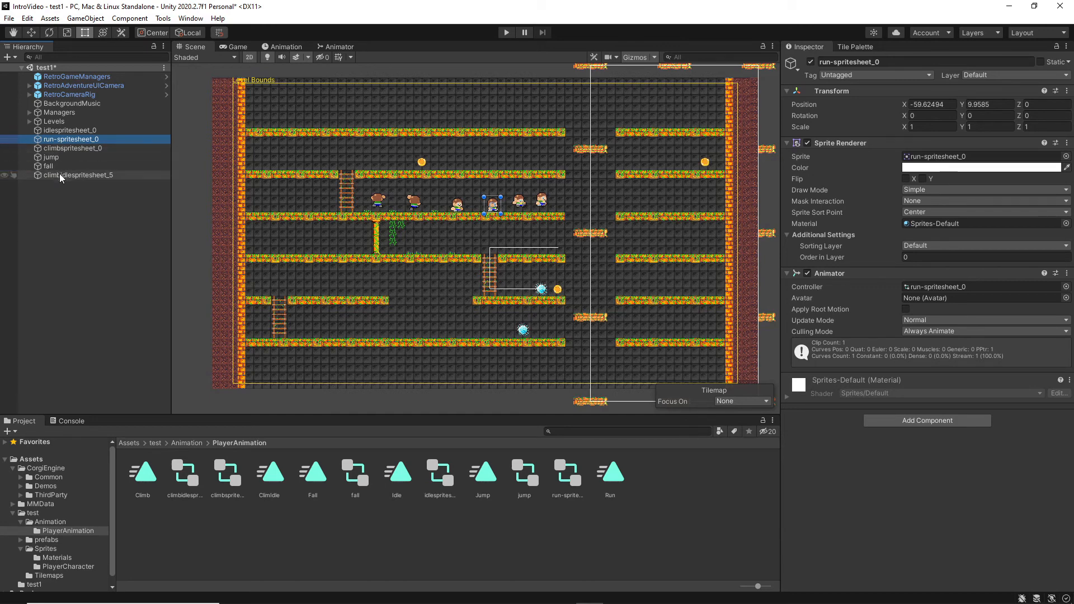
left_click(59, 173, "shift")
right_click(63, 172)
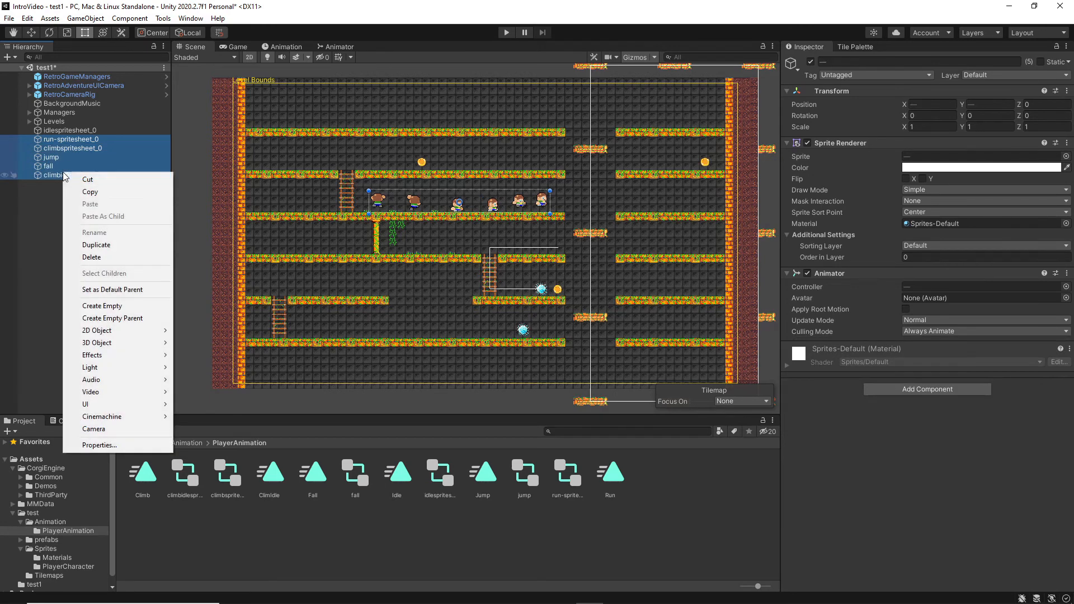
left_click(90, 258)
Add the Character script component to the idlespritesheet_0 object.
left_click(72, 130)
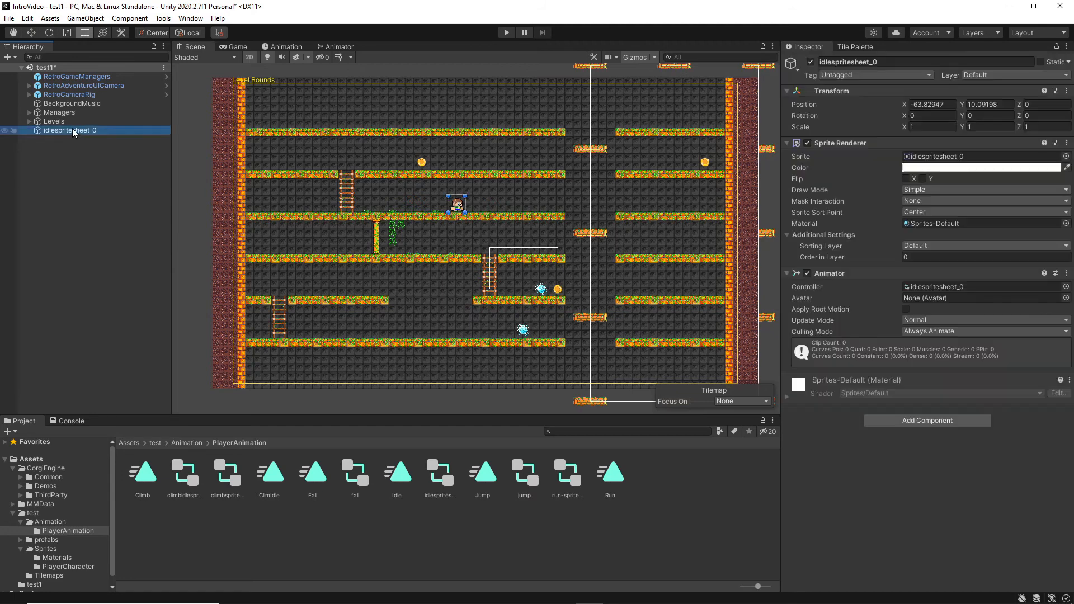
left_click(940, 422)
left_click(908, 471)
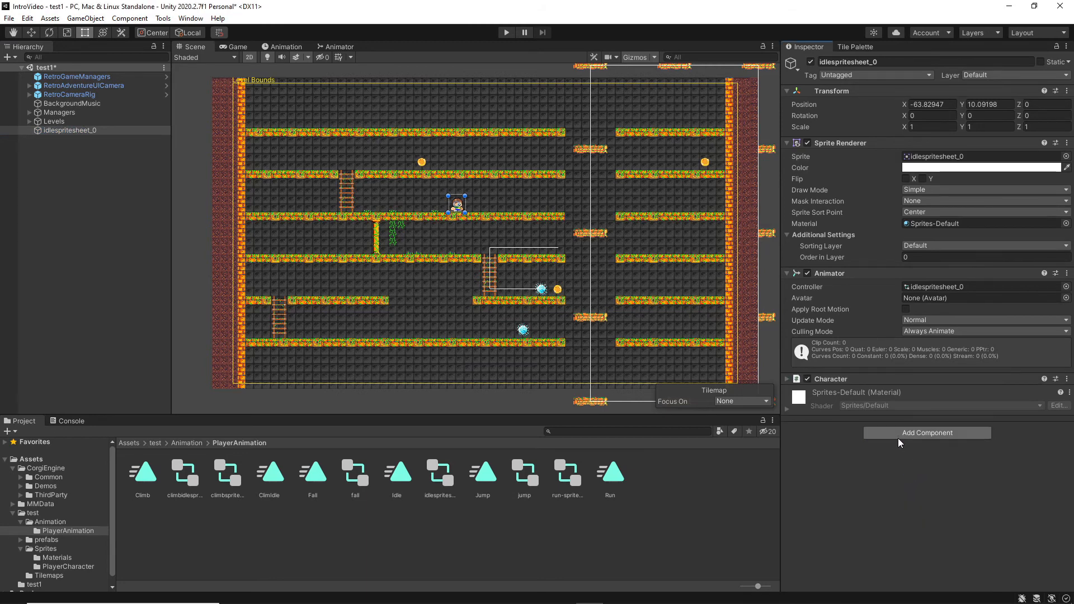
Set the character type of idlespritesheet_0's Character component to Player.
left_click(787, 377)
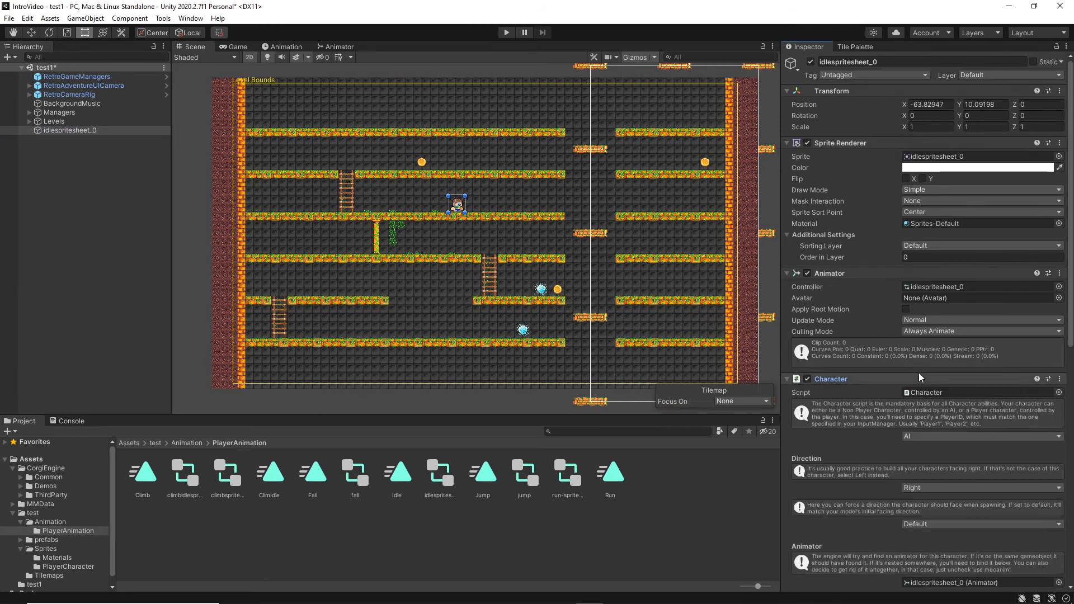
scroll(918, 372, "down", 3)
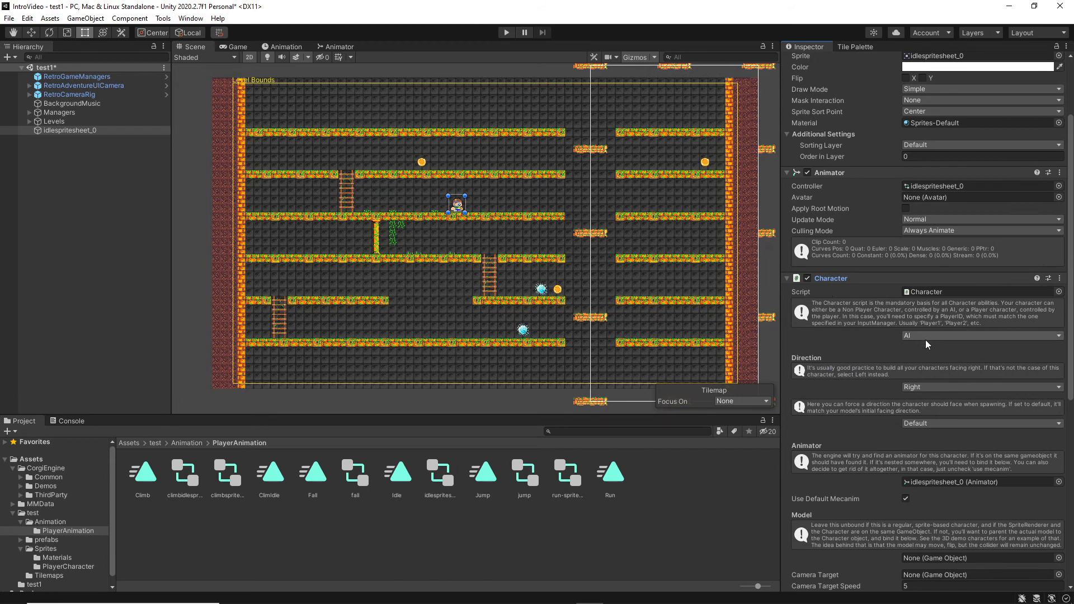
left_click(925, 338)
left_click(937, 354)
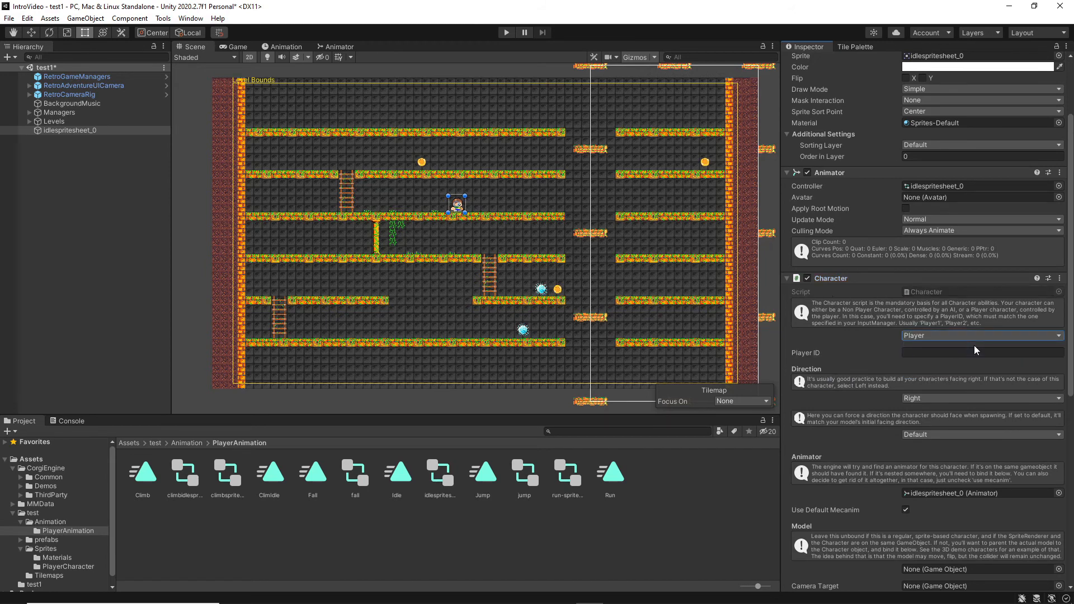
Autobuild idlespritesheet_0 as a player character so its required components are added.
scroll(974, 344, "down", 10)
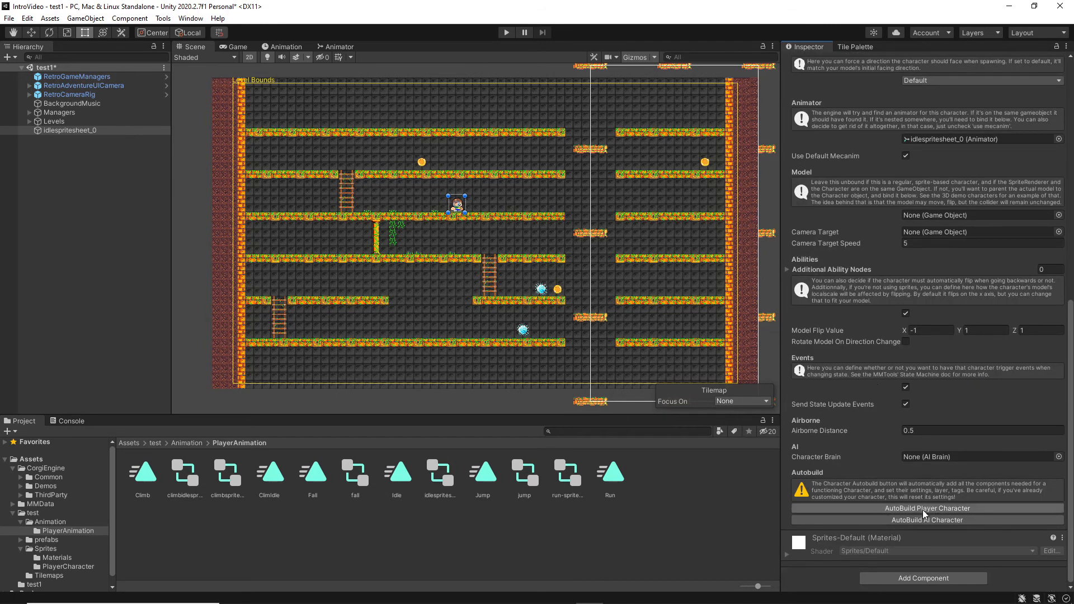
left_click(944, 510)
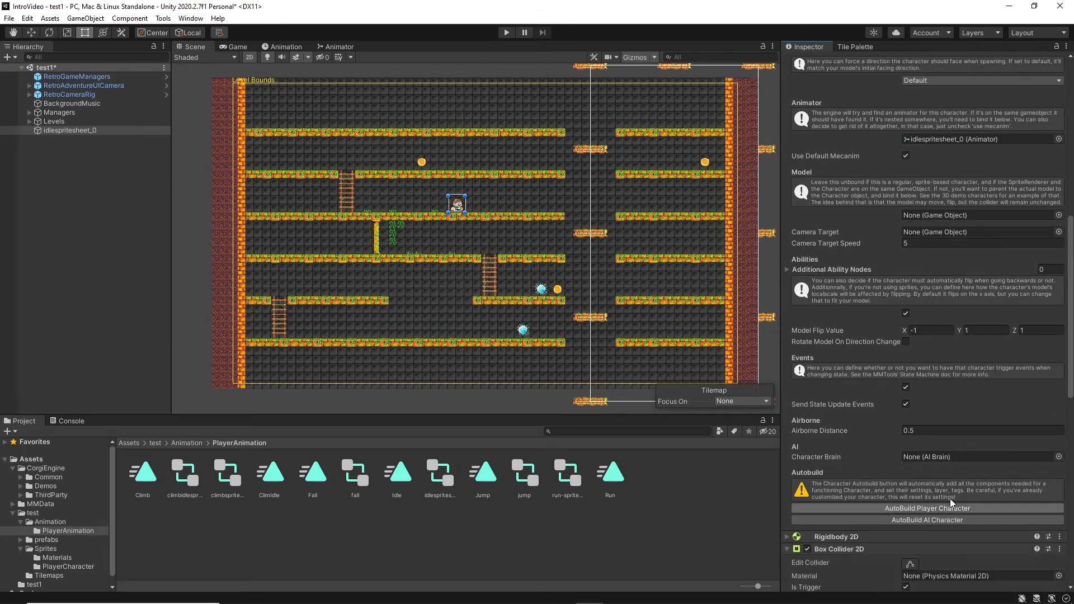
scroll(971, 436, "down", 6)
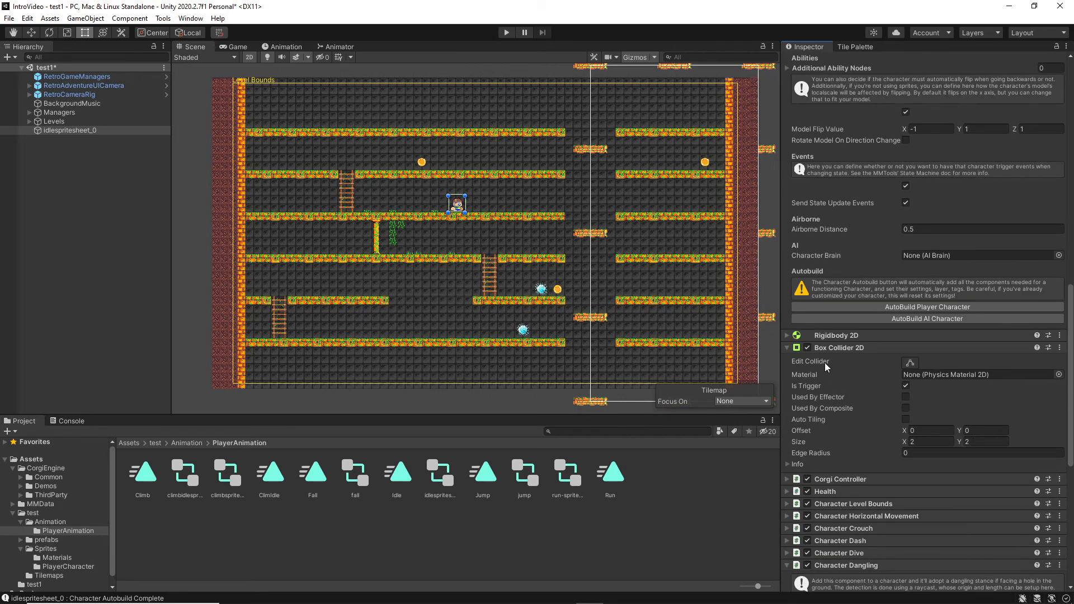
Remove the Character Crouch, Character Dash, Character Dive and Character Dangling components from idlespritesheet_0.
left_click(788, 347)
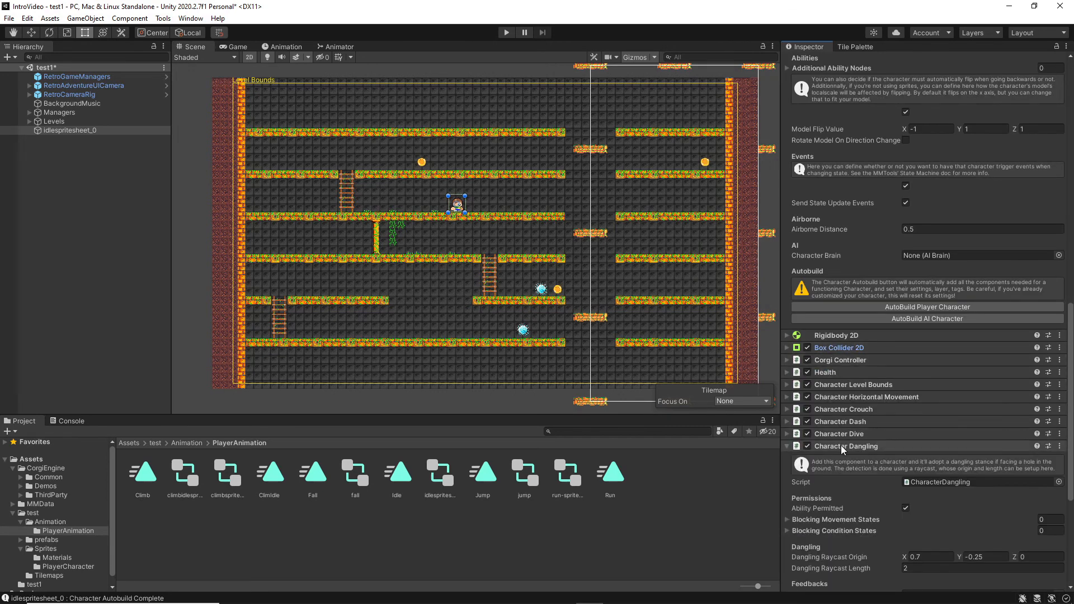
left_click(787, 446)
scroll(881, 435, "down", 2)
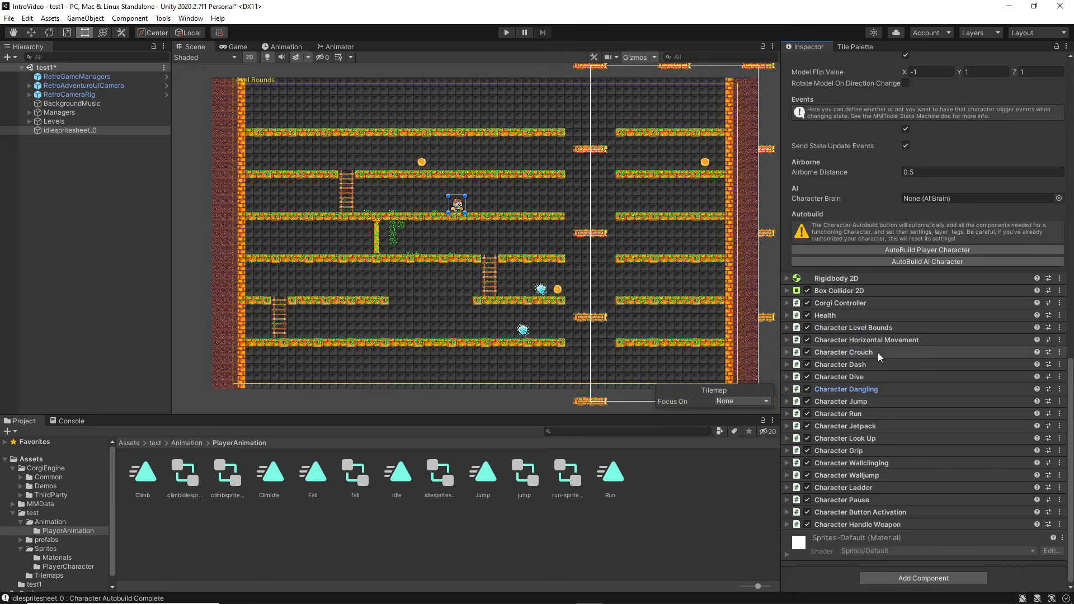
left_click(1059, 352)
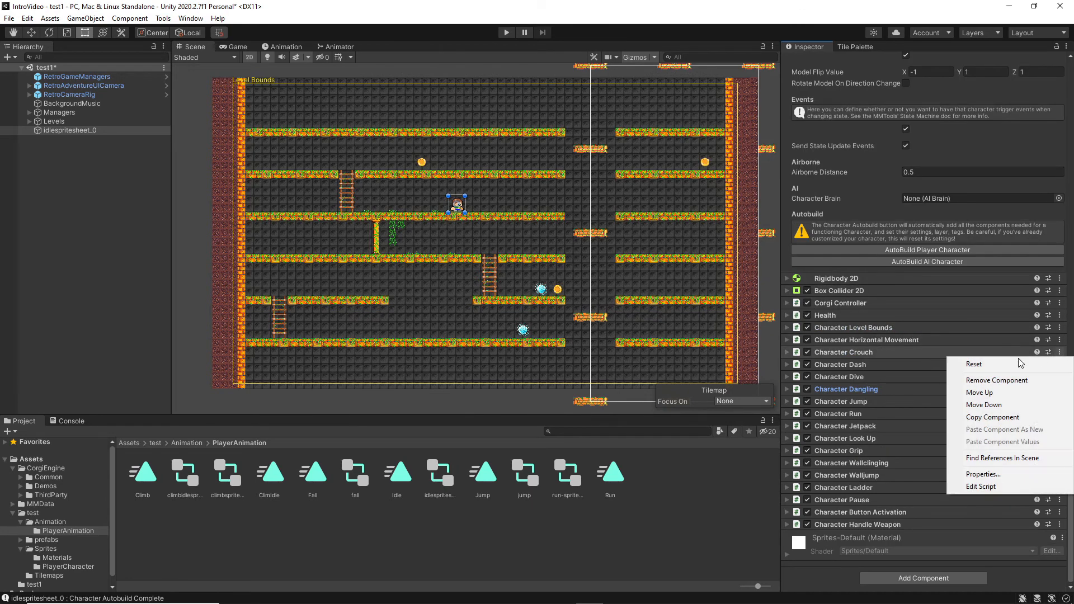
left_click(997, 380)
left_click(1060, 365)
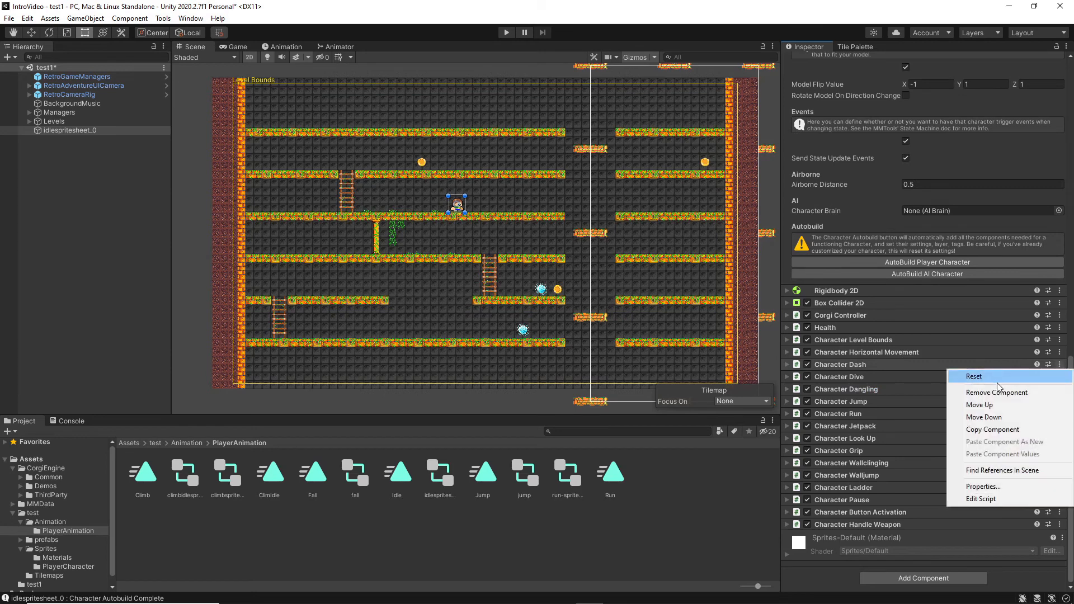
left_click(992, 391)
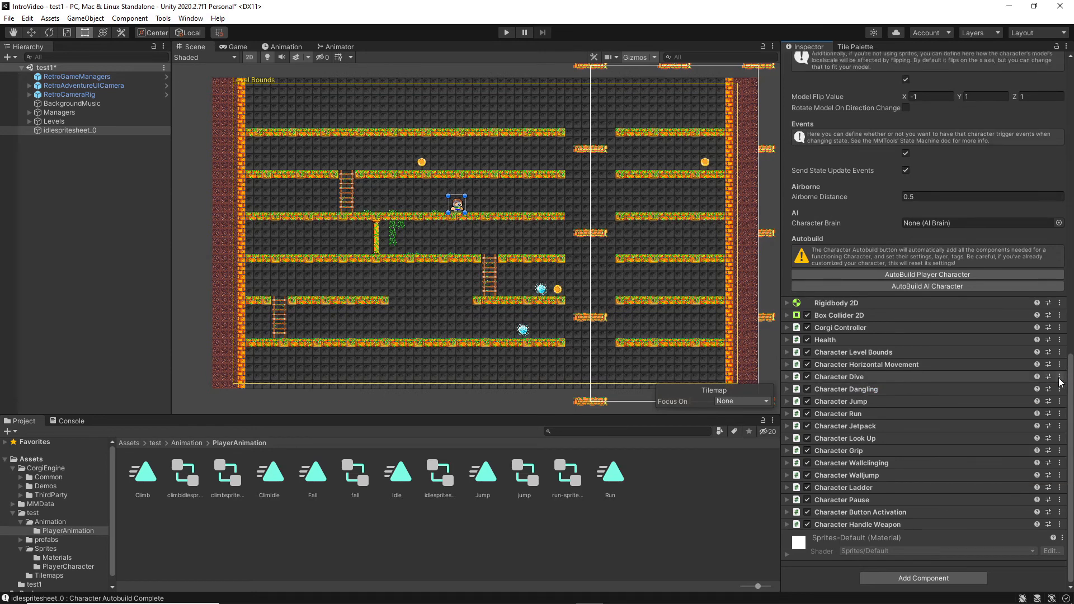
left_click(1060, 376)
left_click(995, 403)
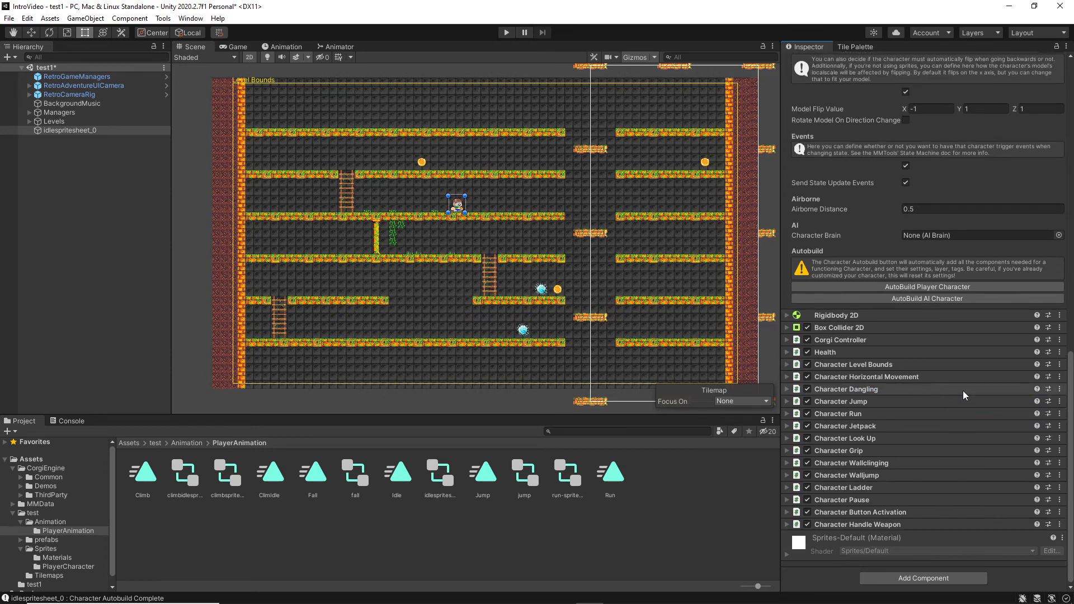
left_click(1059, 390)
left_click(994, 417)
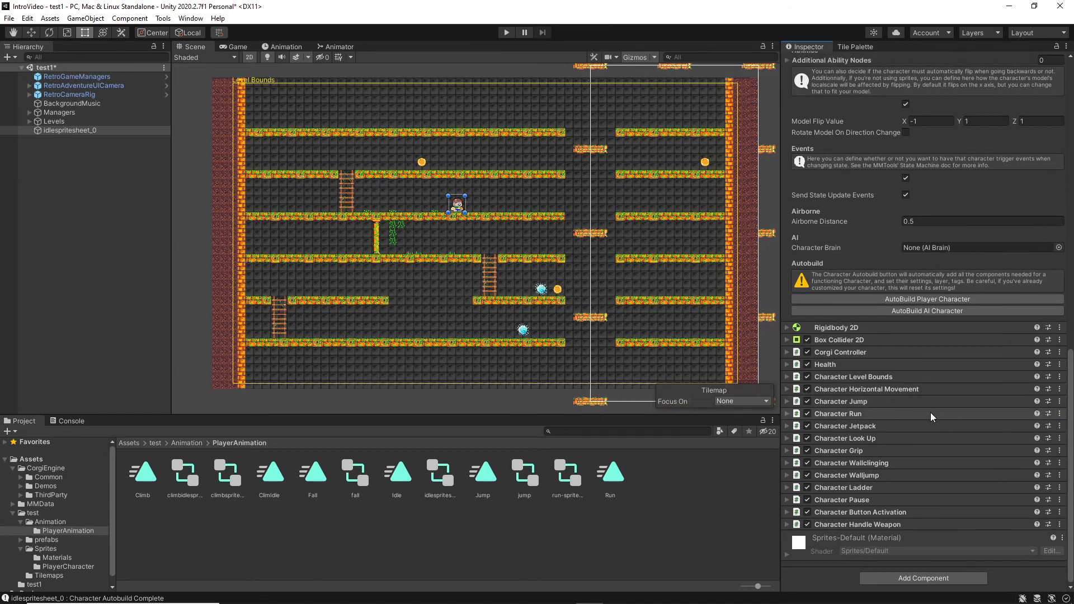
Remove the Character Jetpack, Character Look Up and Character Grip components from idlespritesheet_0.
left_click(1060, 426)
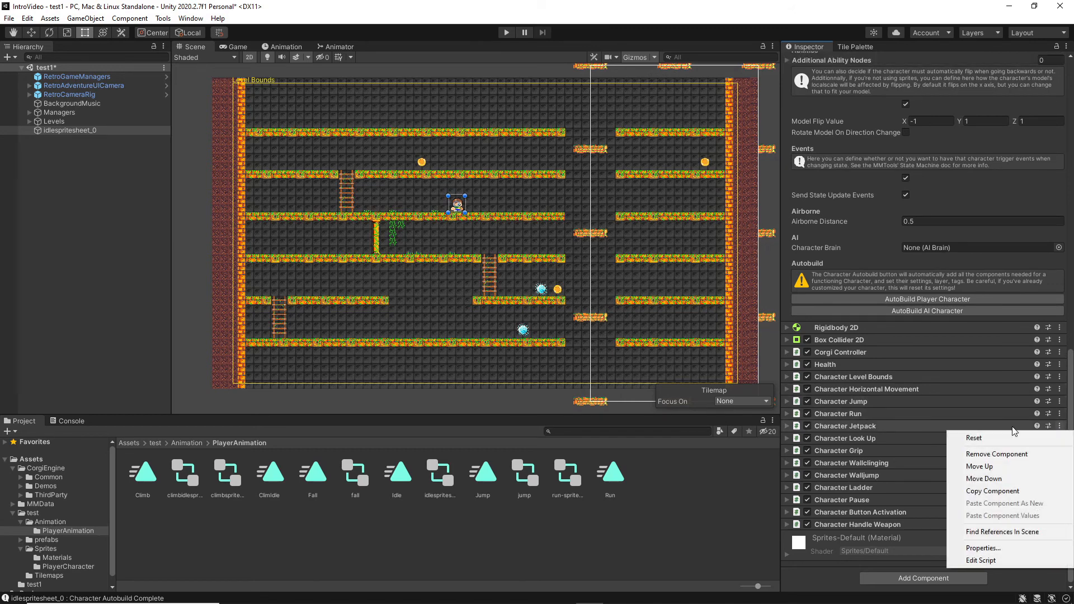
left_click(979, 454)
left_click(1060, 438)
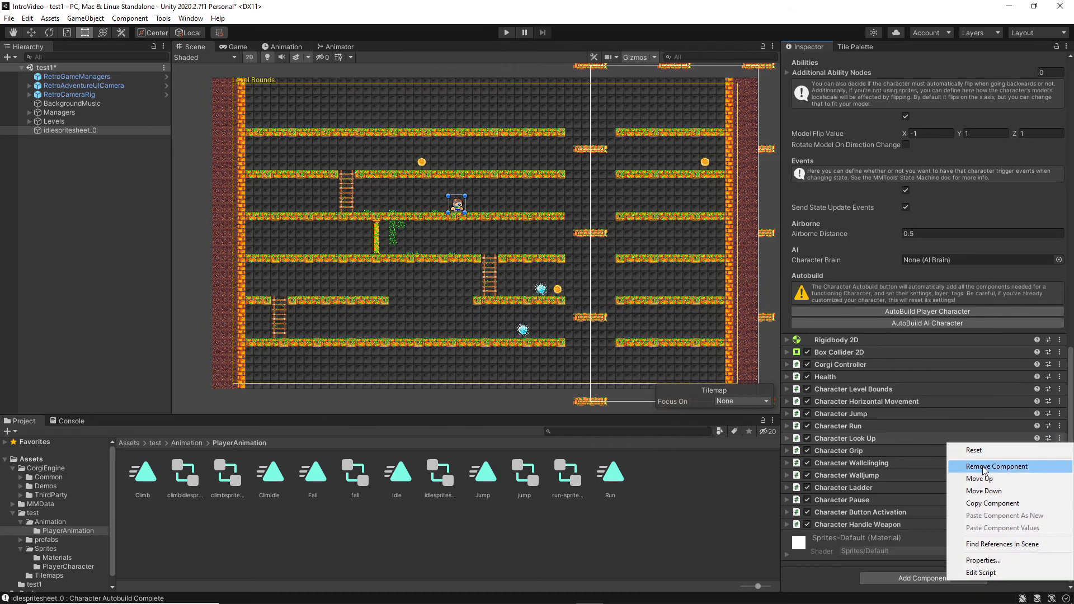
left_click(984, 467)
left_click(1060, 450)
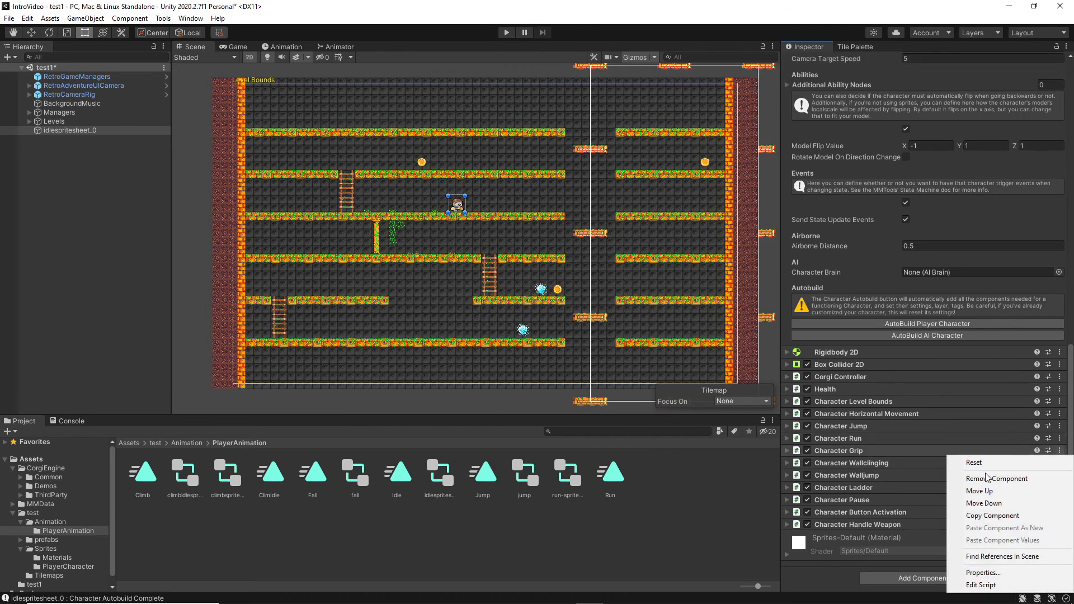
left_click(986, 479)
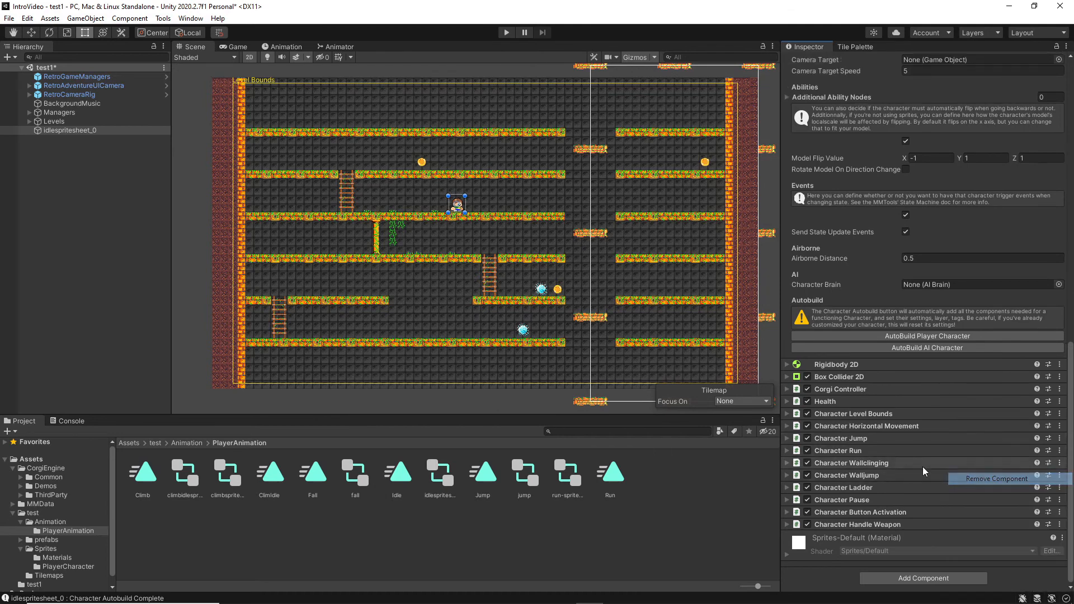
Remove the Character Wallclinging, Character Walljump, Character Pause and Character Handle Weapon components from idlespritesheet_0.
left_click(1063, 464)
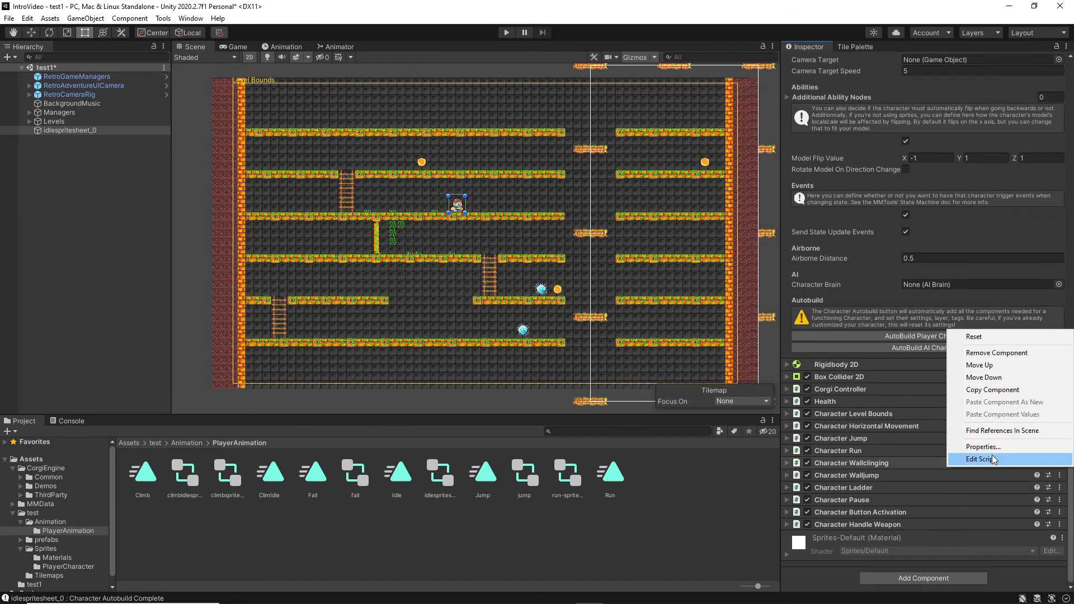
left_click(989, 354)
left_click(1059, 474)
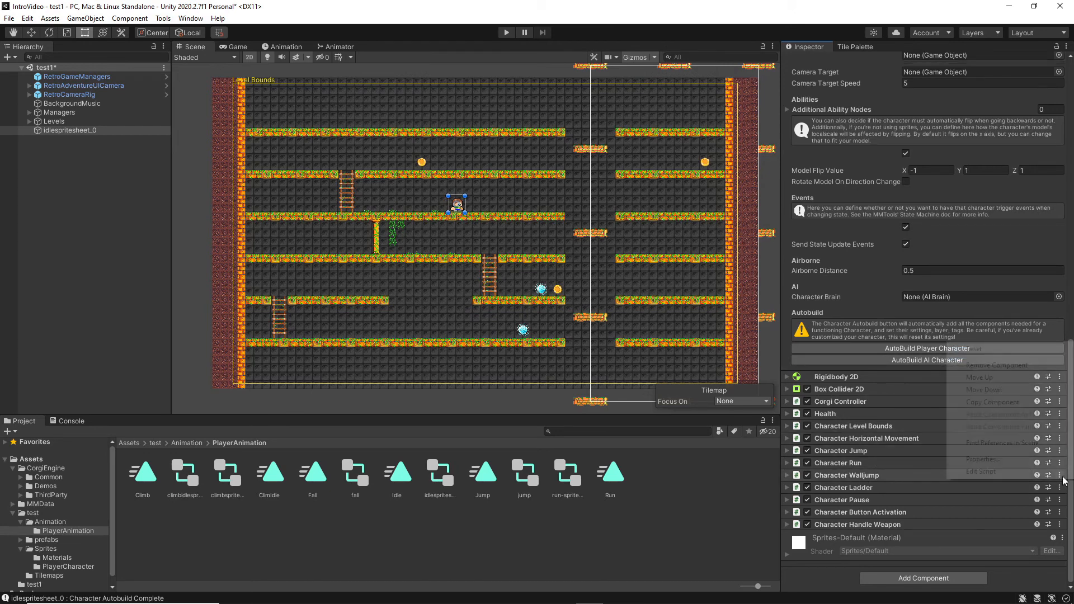
left_click(988, 371)
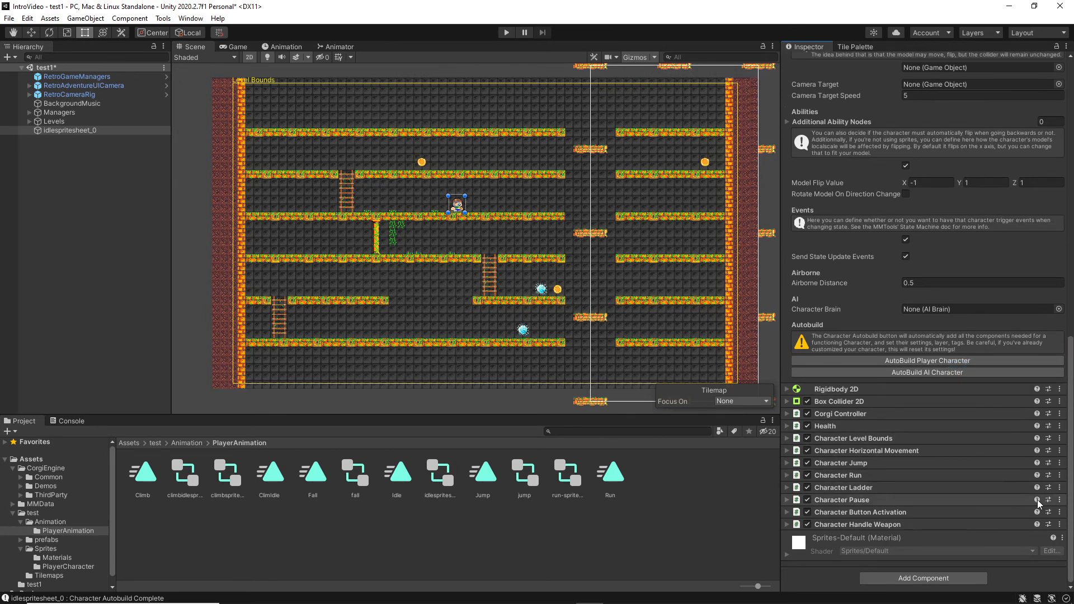
left_click(1059, 502)
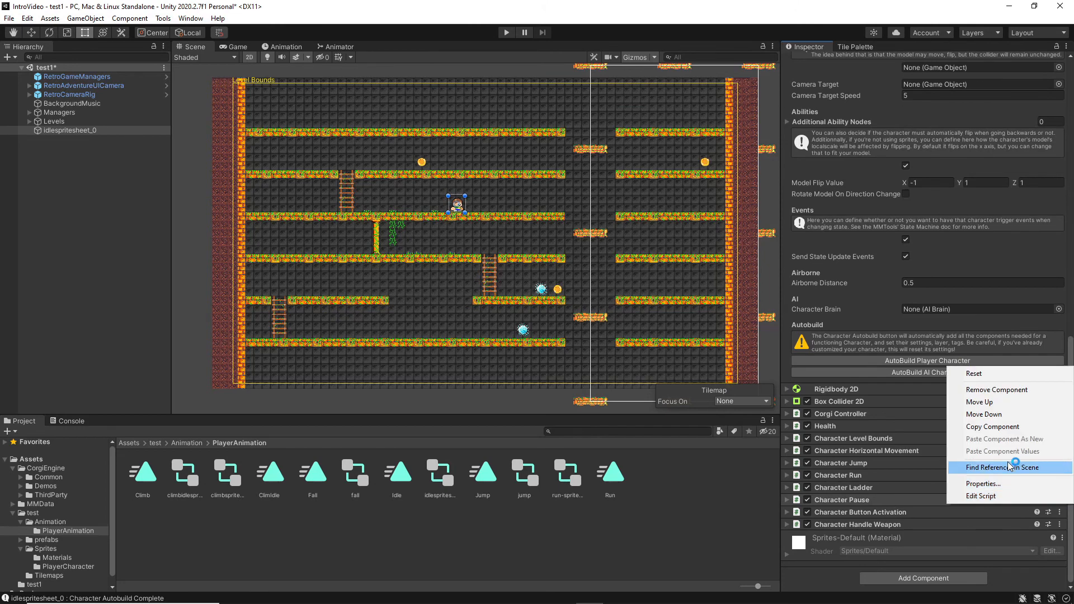
left_click(996, 395)
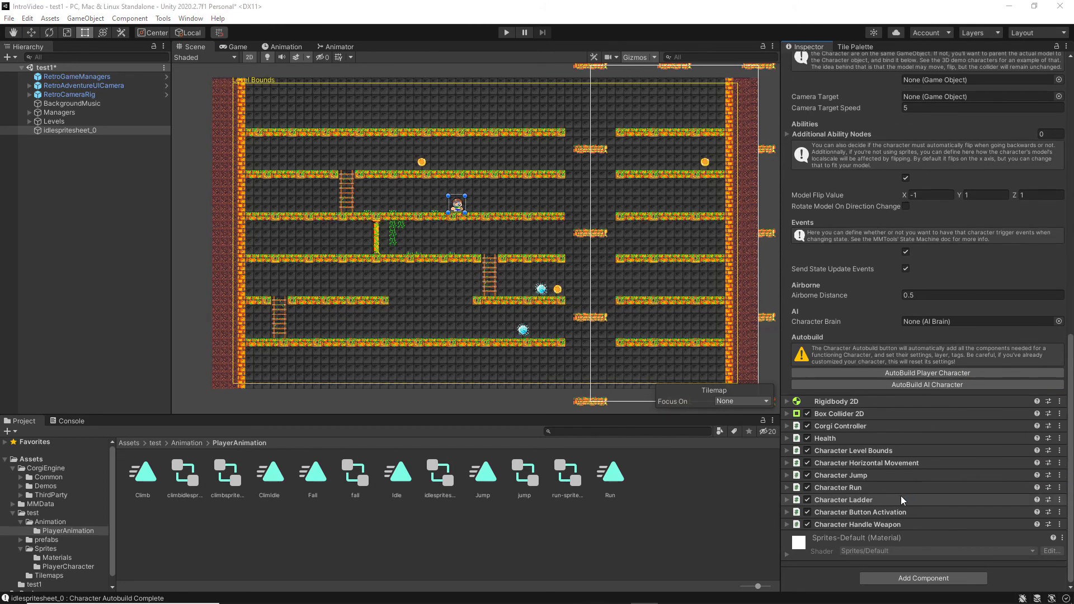
left_click(1060, 524)
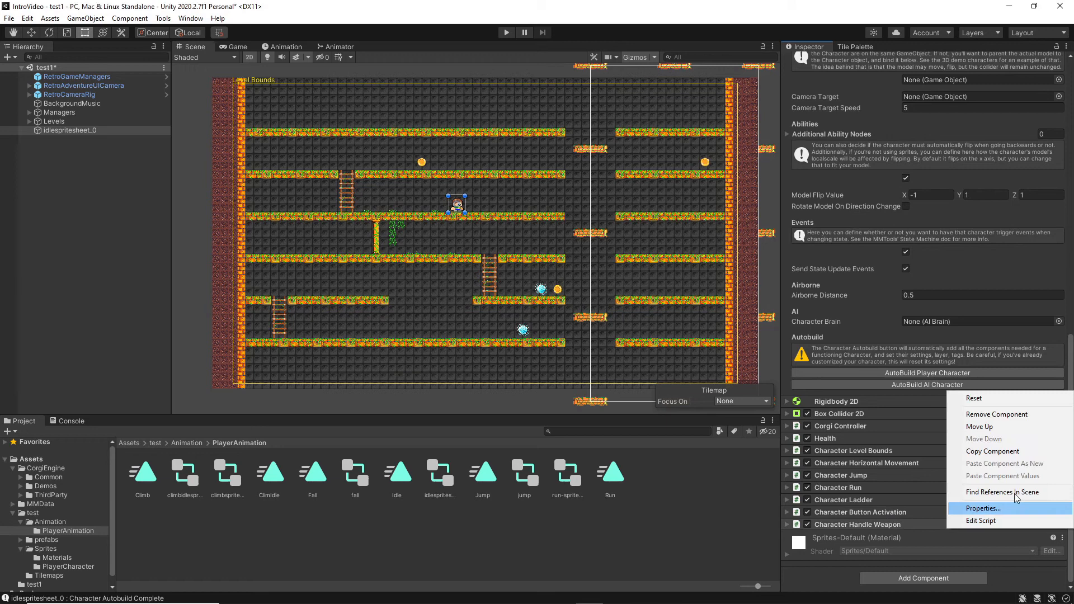
left_click(990, 415)
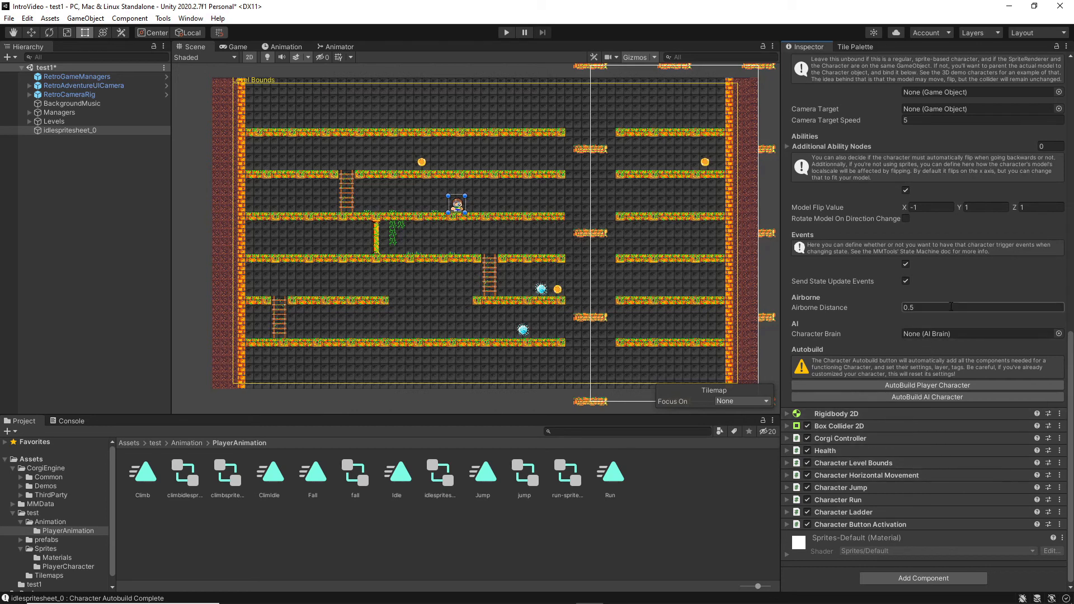
Playtest the level by moving the new character sideways and jumping, and stop play mode.
left_click(503, 33)
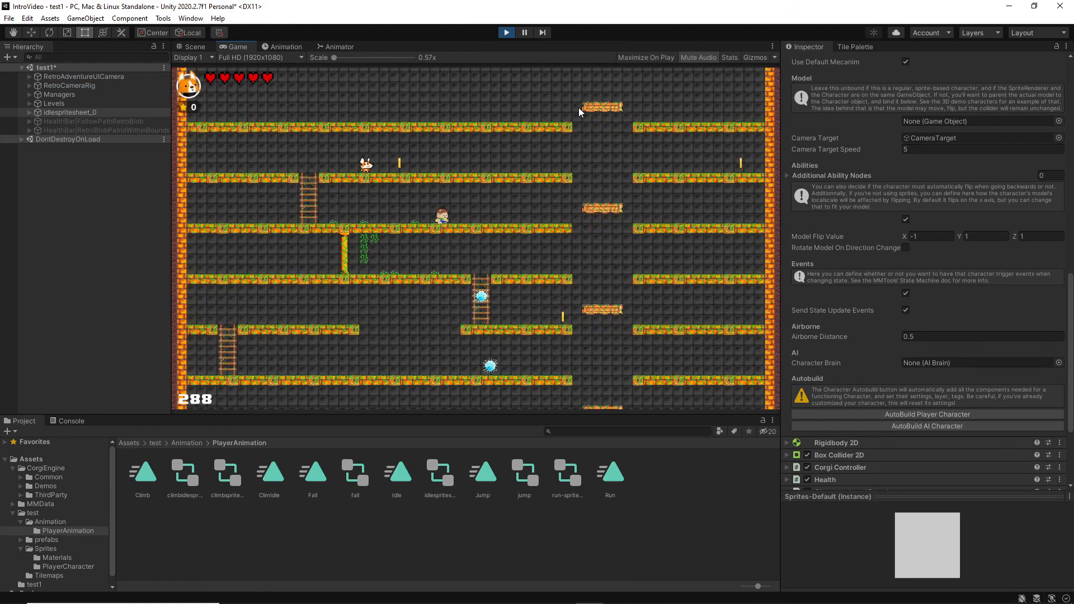
key("a")
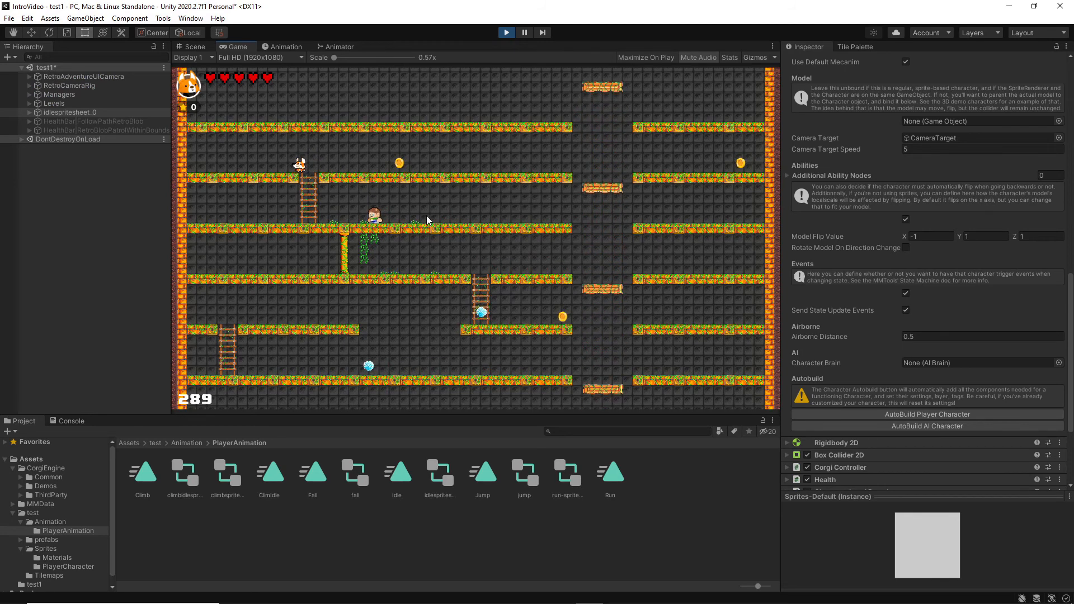
key("d")
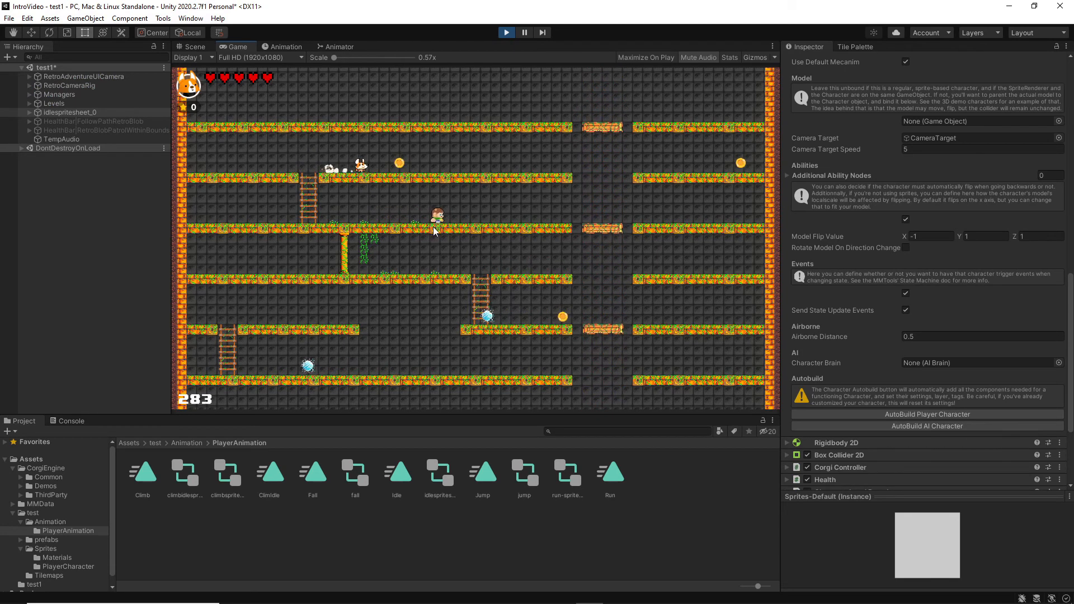
key("a")
key("space")
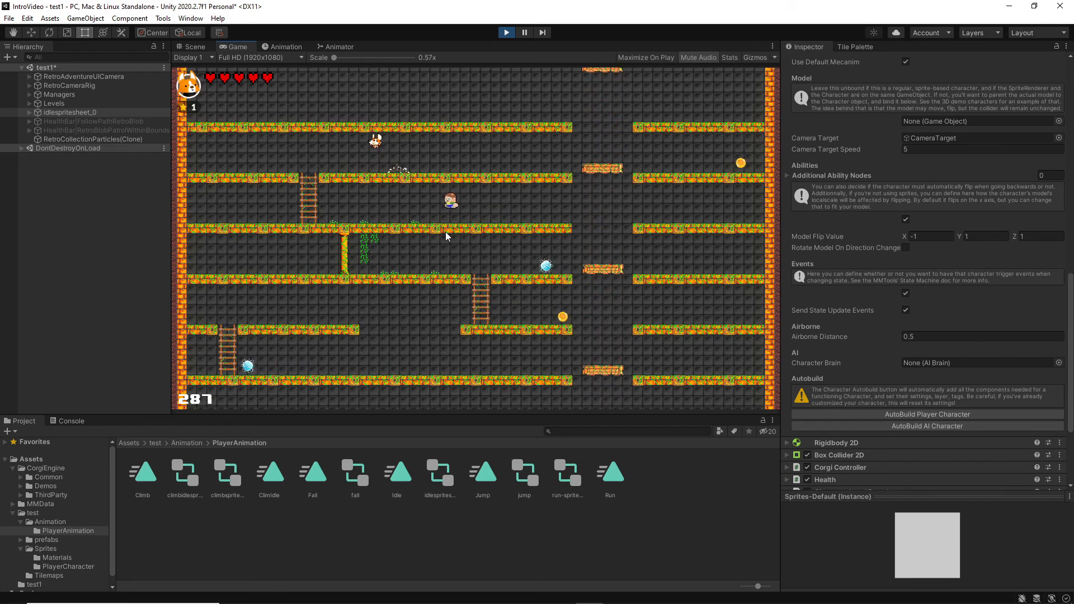
key("d")
key("space")
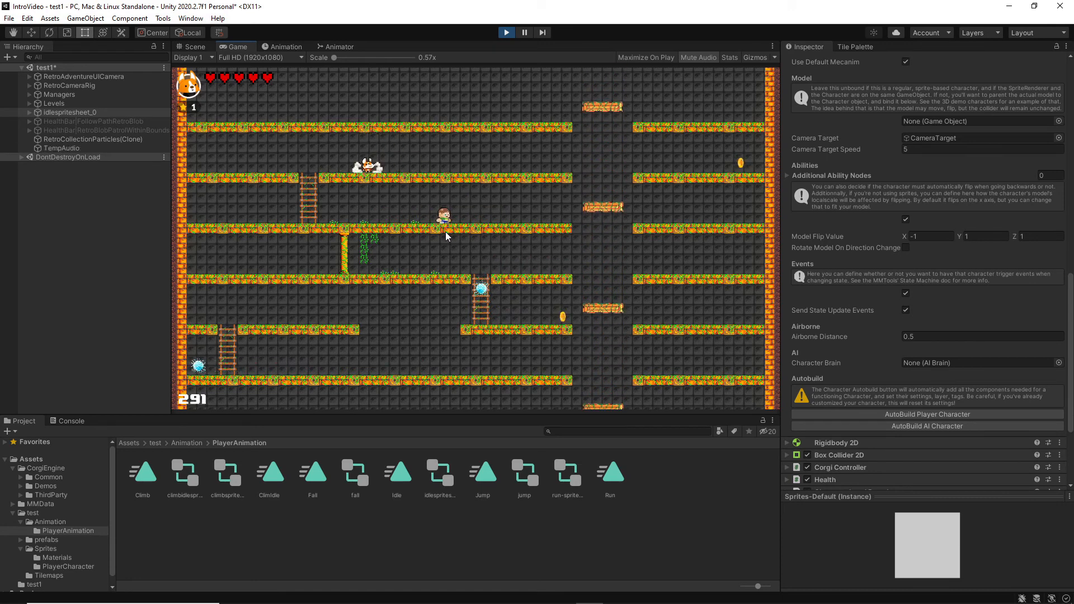
key("space")
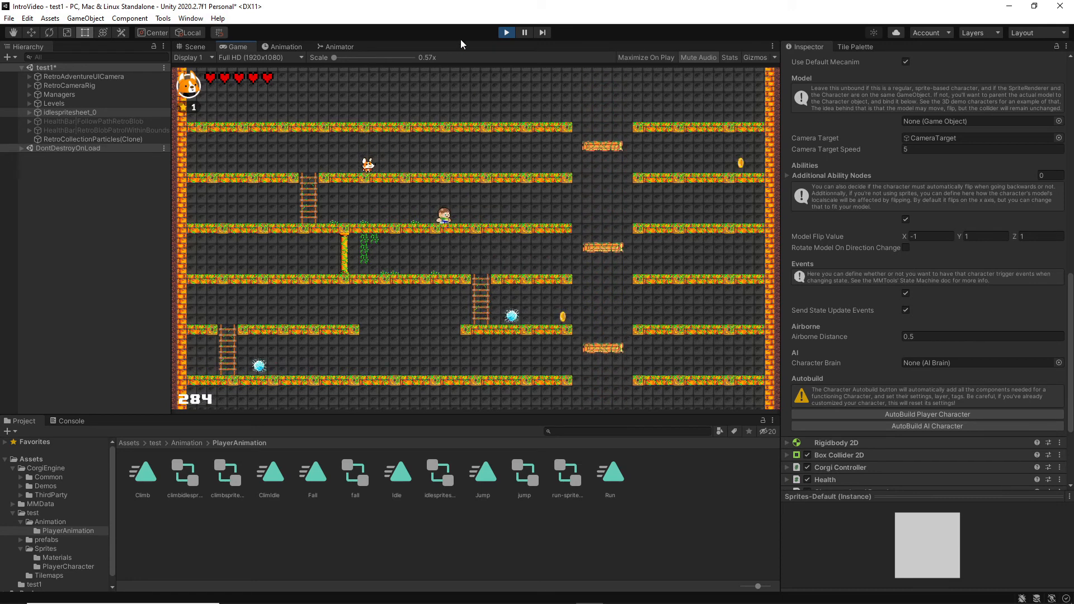
left_click(503, 32)
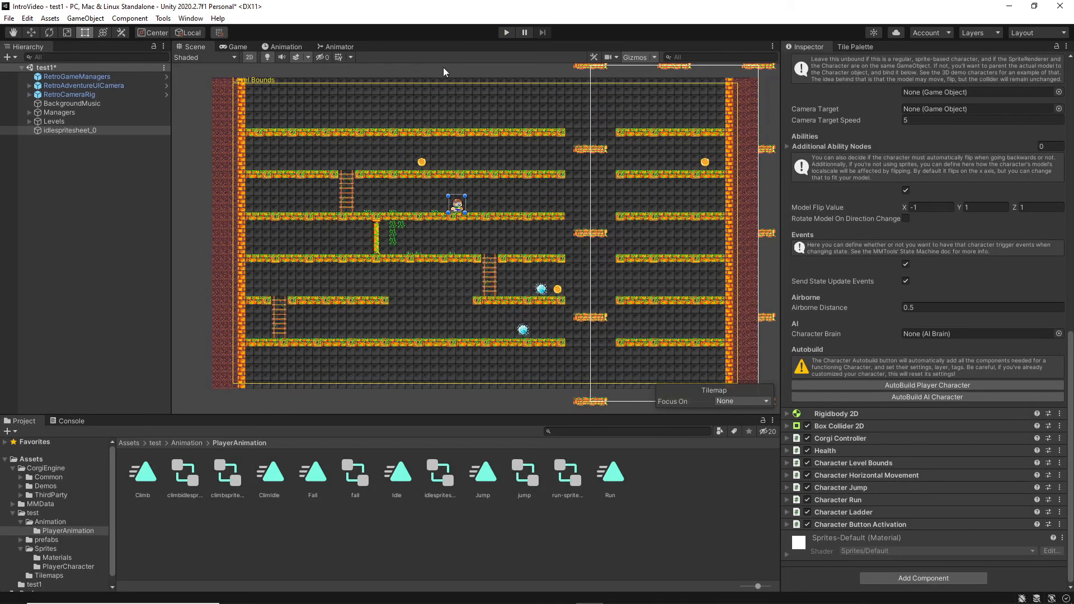
Enable Maximize On Play for the Game view and playtest the character's running, jumping and ladder climbing before stopping play mode.
left_click(246, 47)
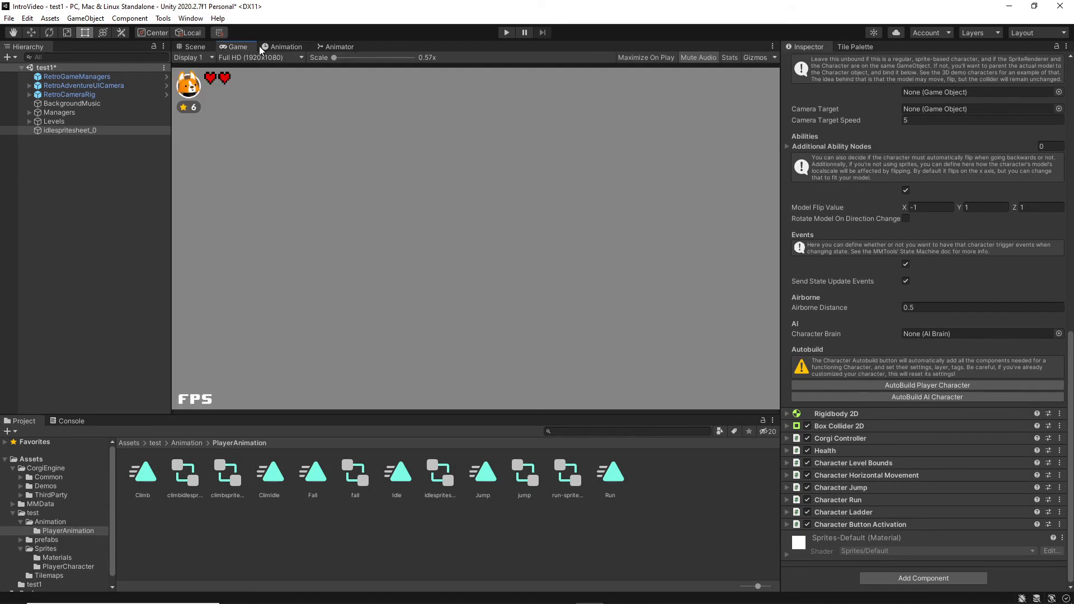
left_click(196, 47)
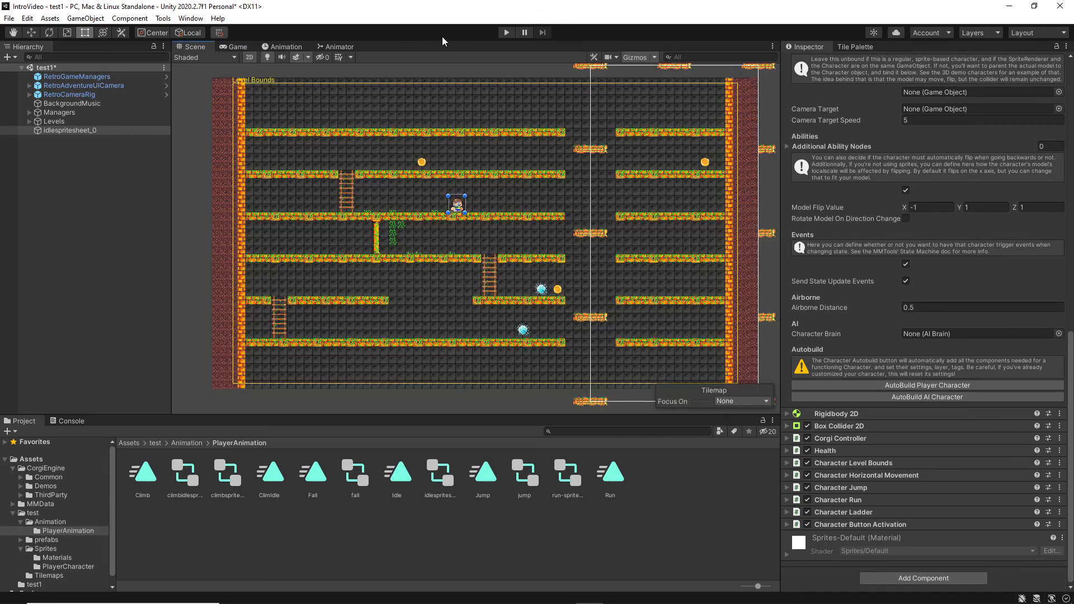
left_click(502, 36)
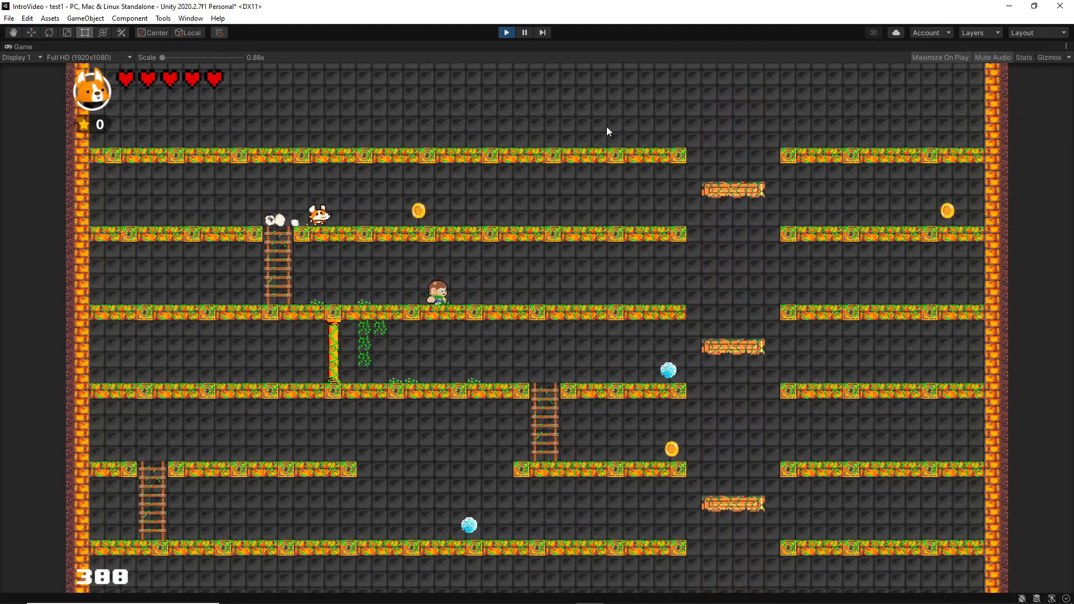
key("Left")
key("space")
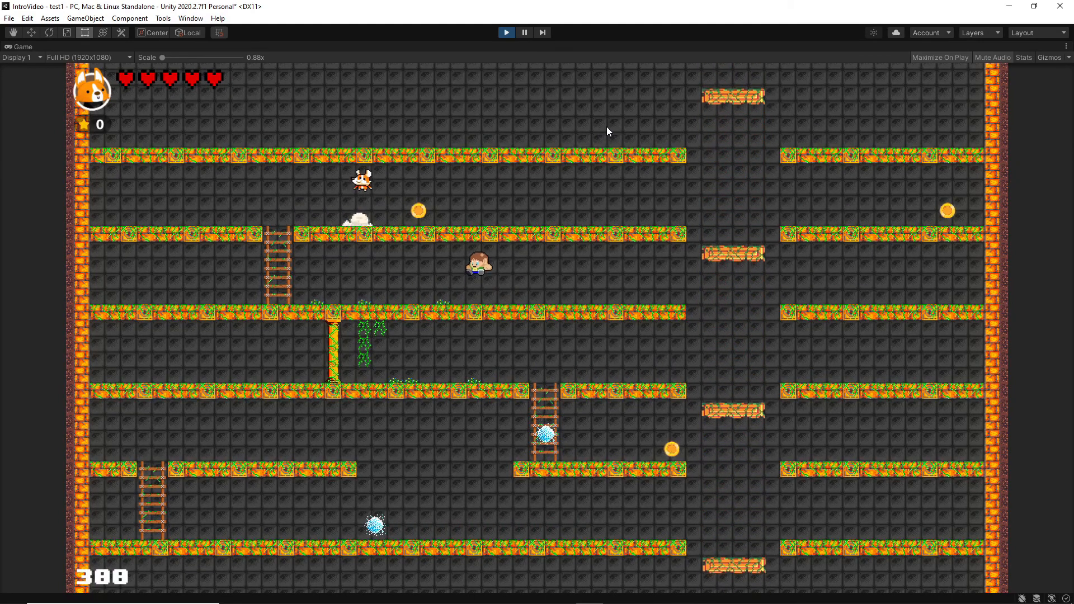
key("Left")
key("space")
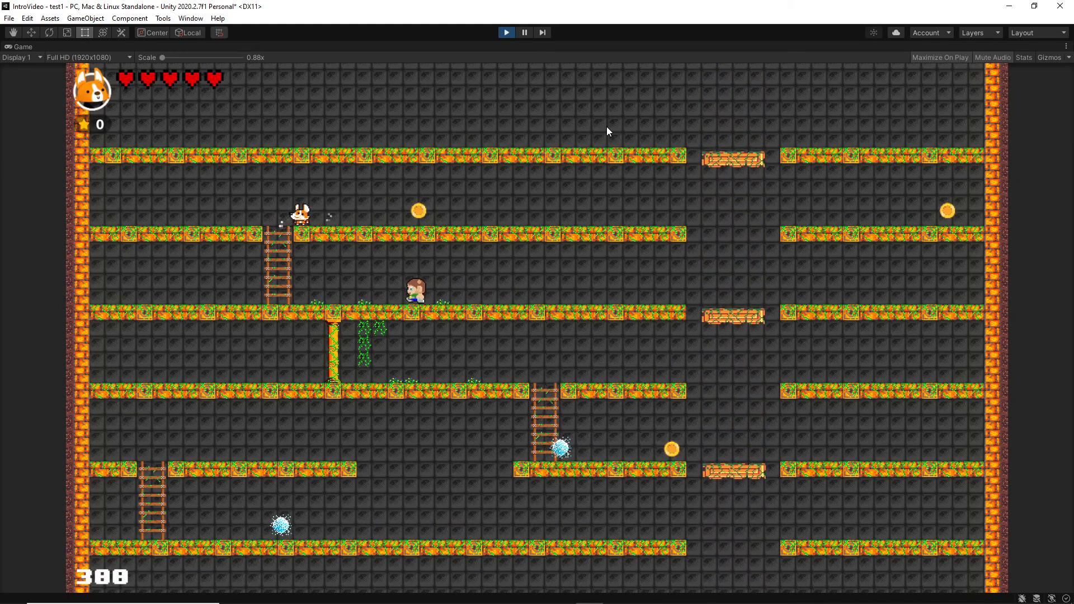
key("Left")
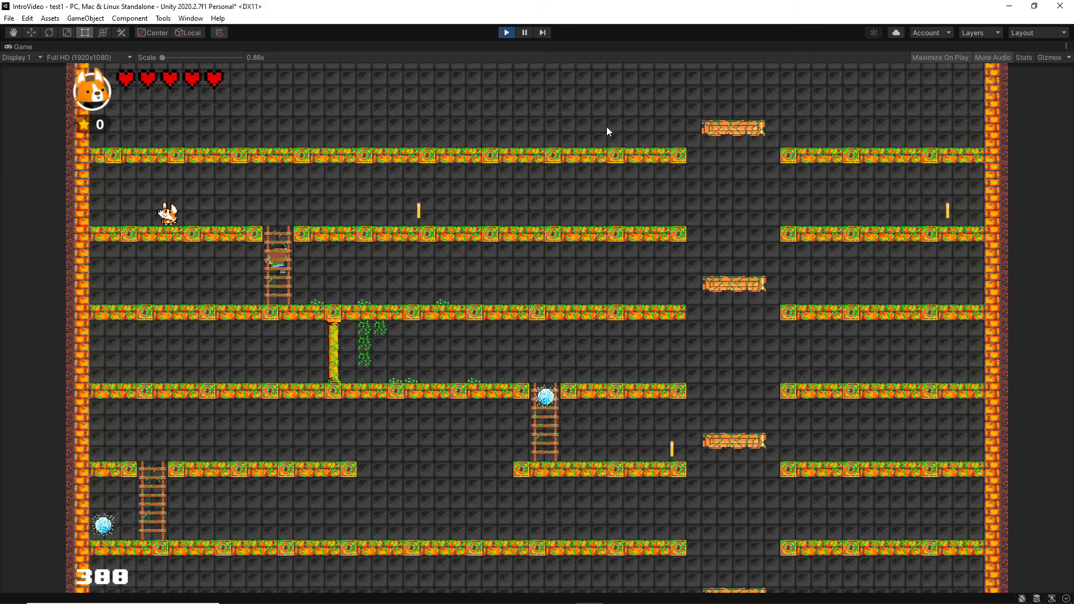
left_click(507, 32)
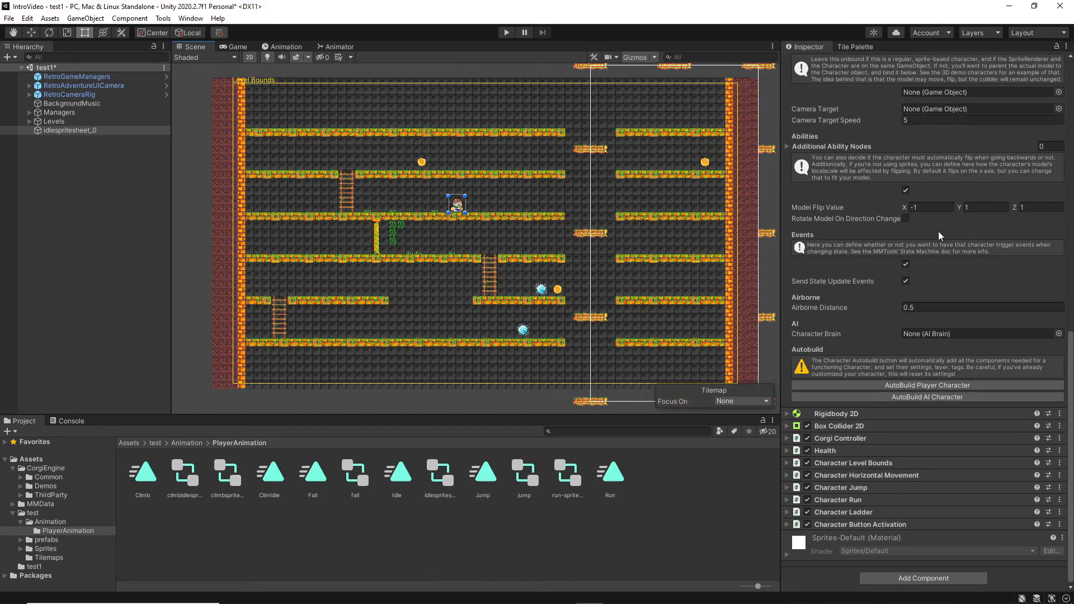
Set the sorting layer of idlespritesheet_0's Sprite Renderer to Player.
scroll(942, 230, "up", 15)
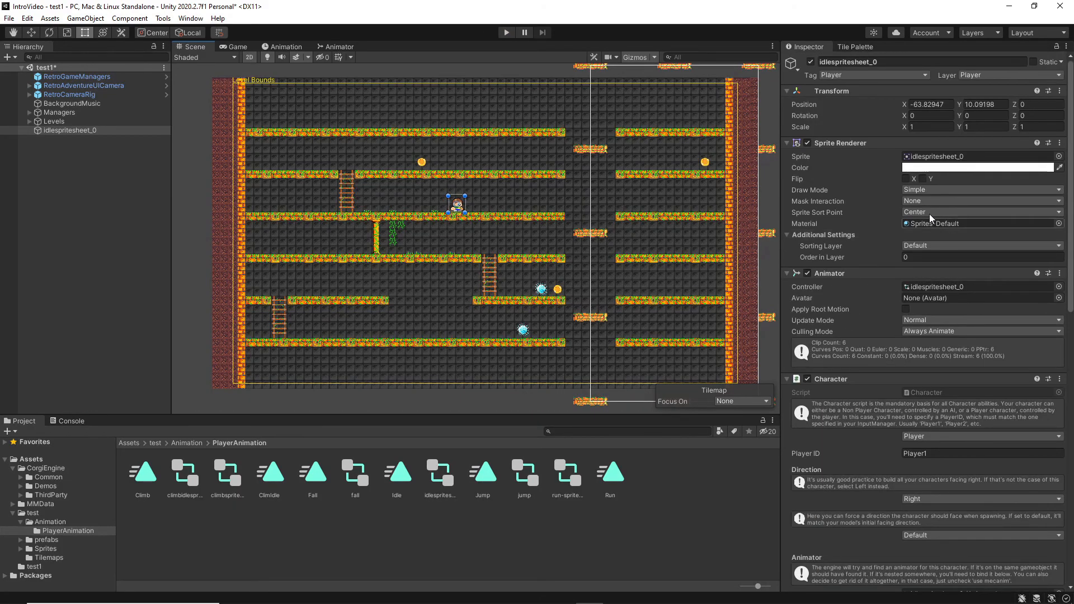
left_click(937, 246)
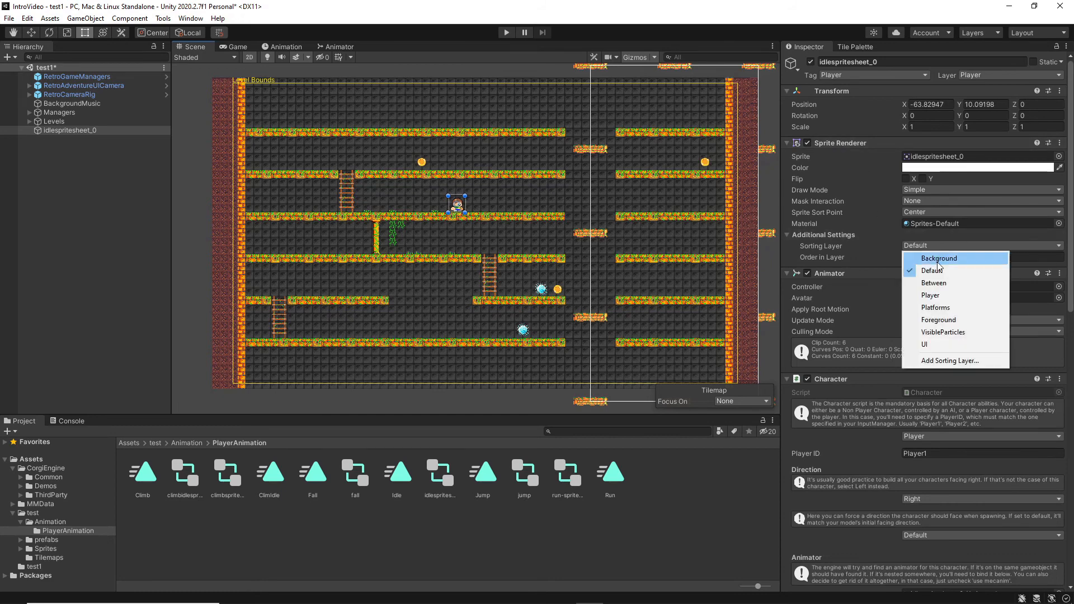
left_click(930, 295)
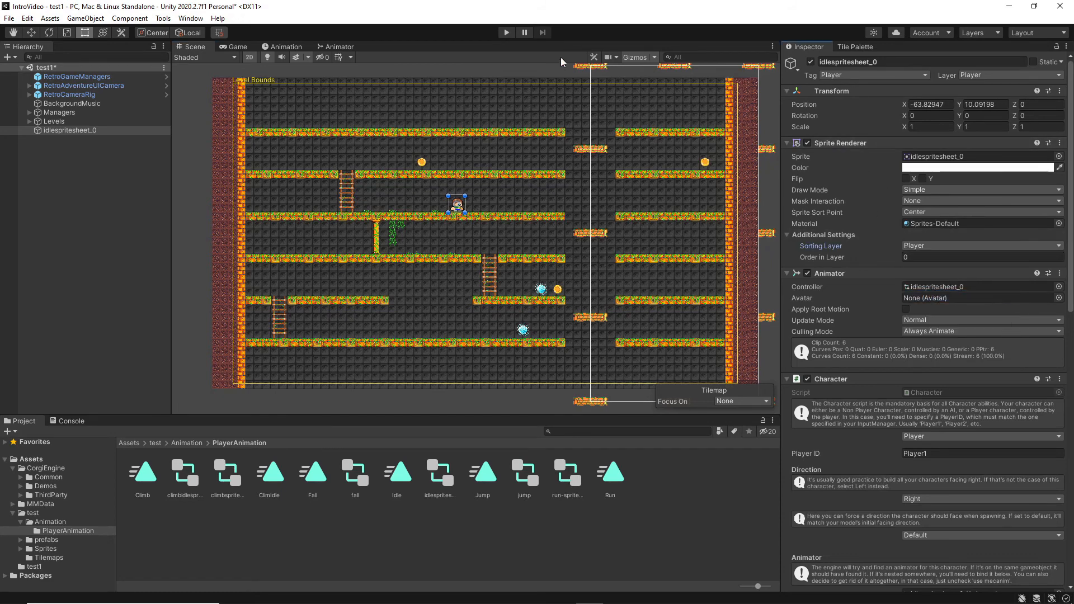
Playtest the new character's ladder climbing and running, and stop play mode.
left_click(505, 33)
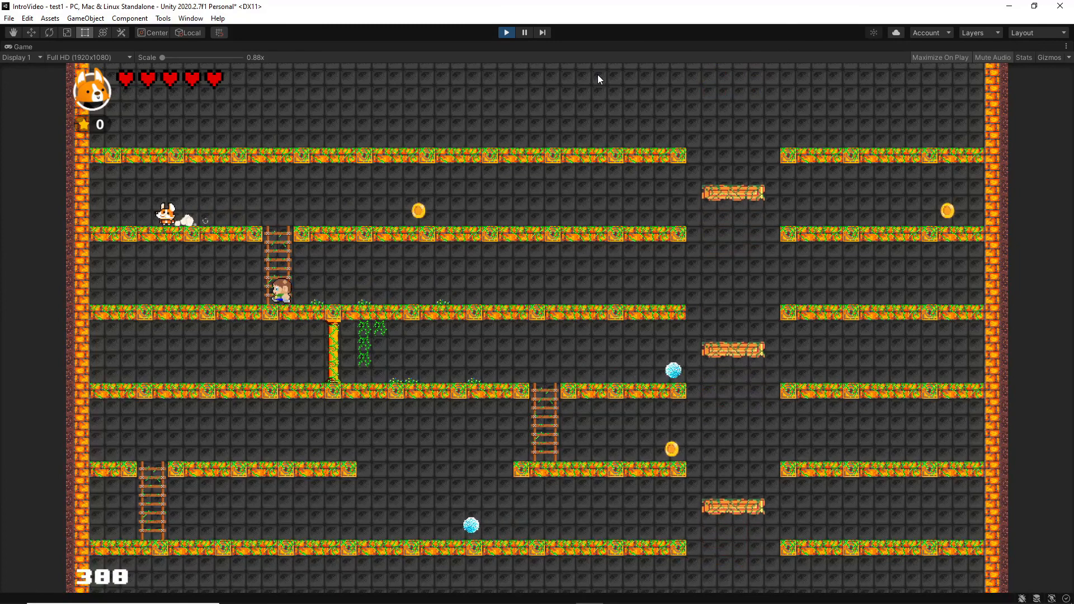
key("Right")
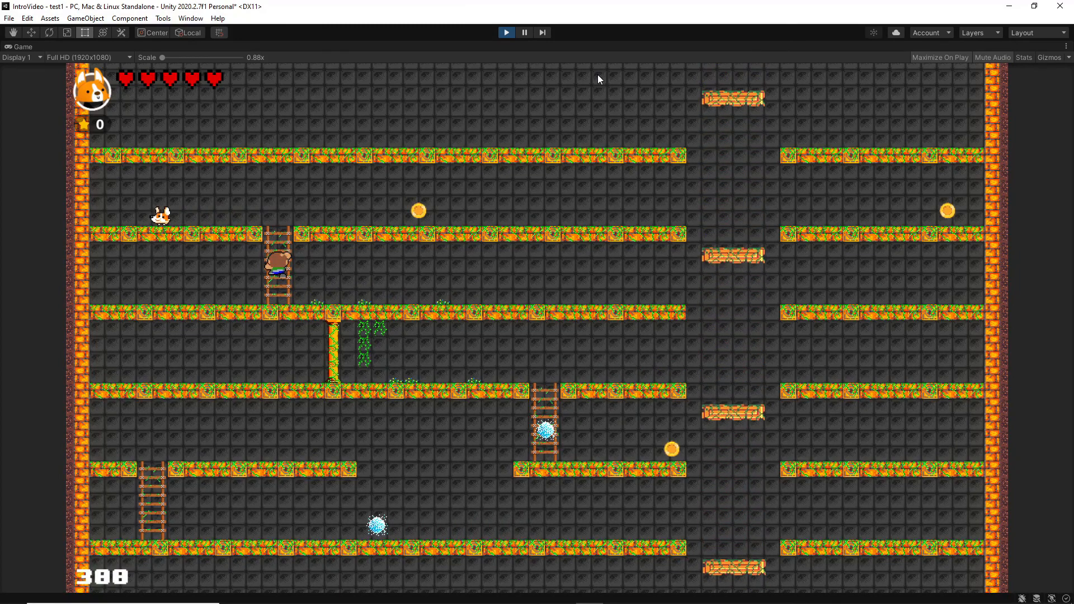
key("Right")
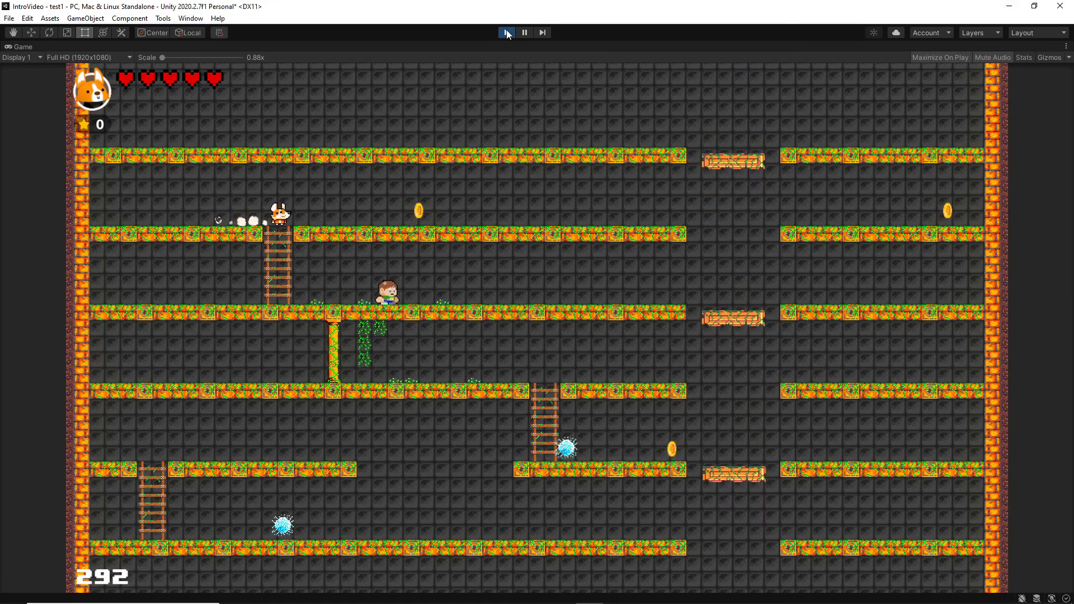
left_click(506, 32)
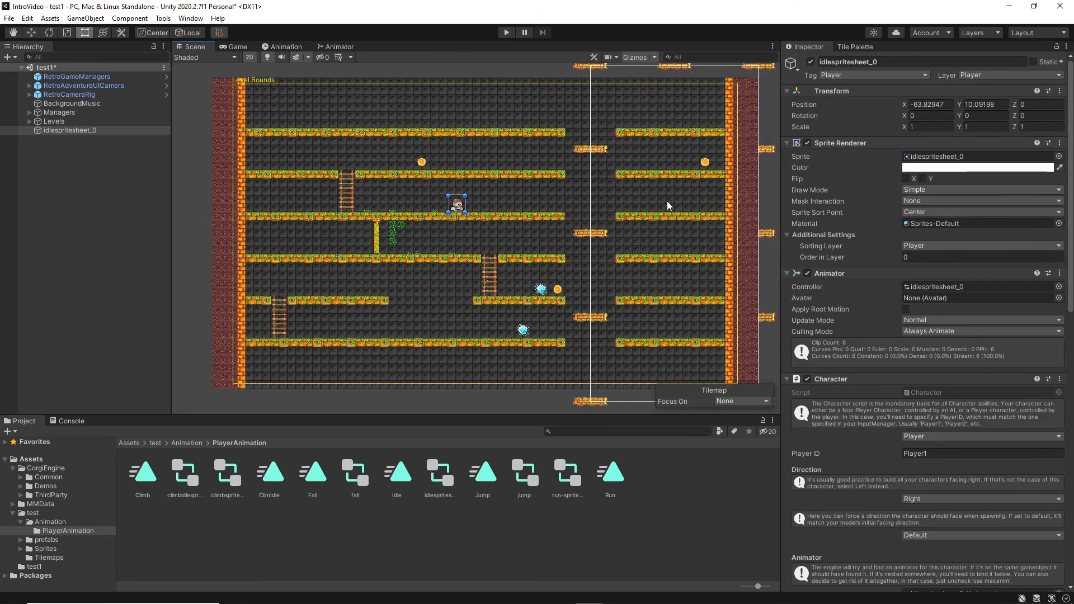
Shrink idlespritesheet_0's Box Collider 2D around the sprite to about 1.2 by 1.54, with a Y offset of about -0.23.
left_click(787, 143)
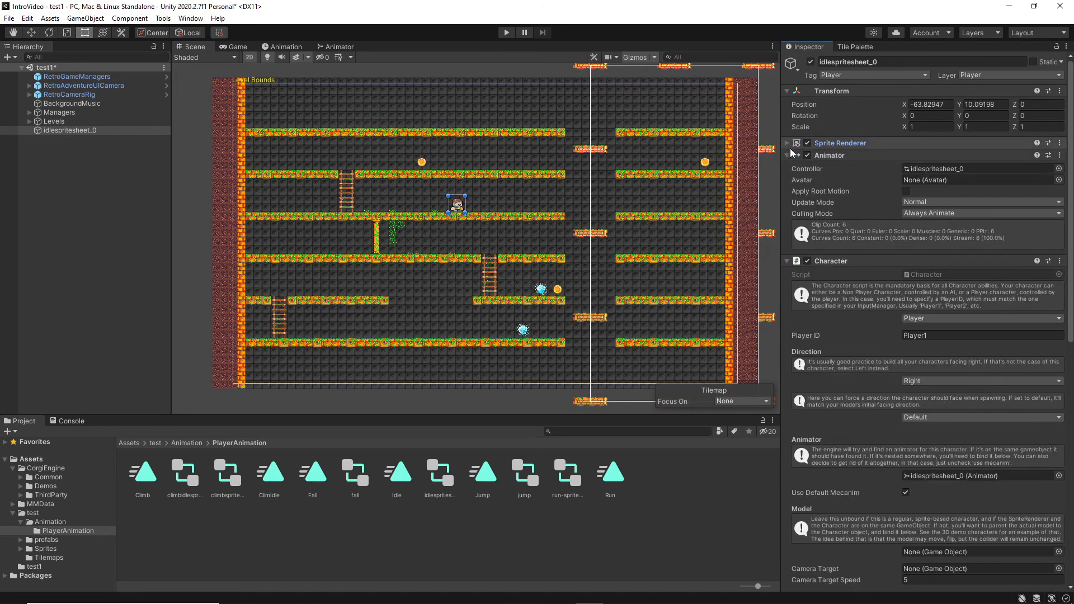
left_click(789, 155)
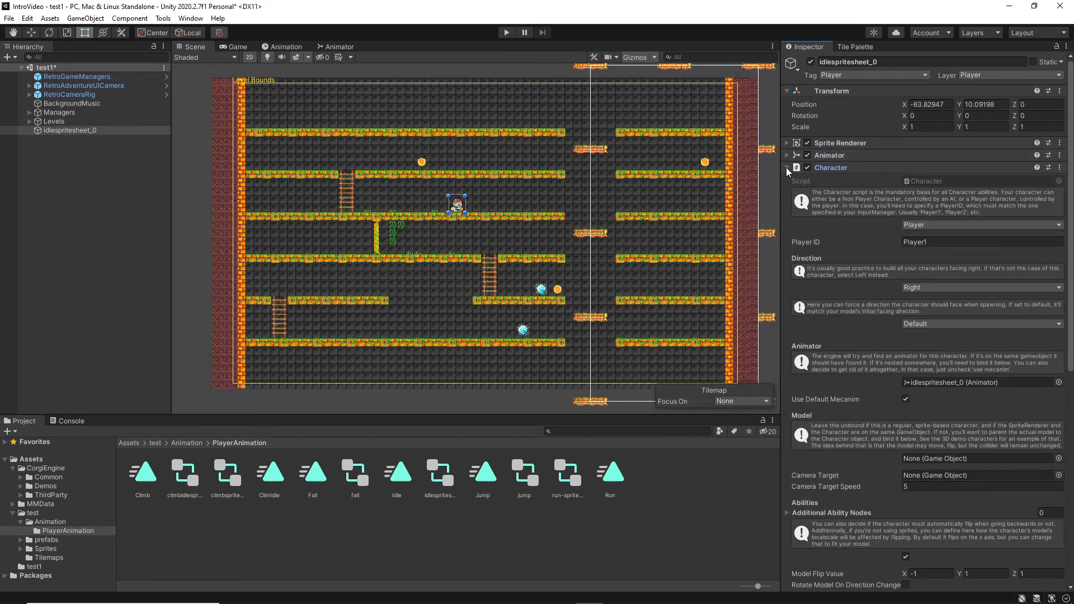
left_click(787, 167)
left_click(788, 191)
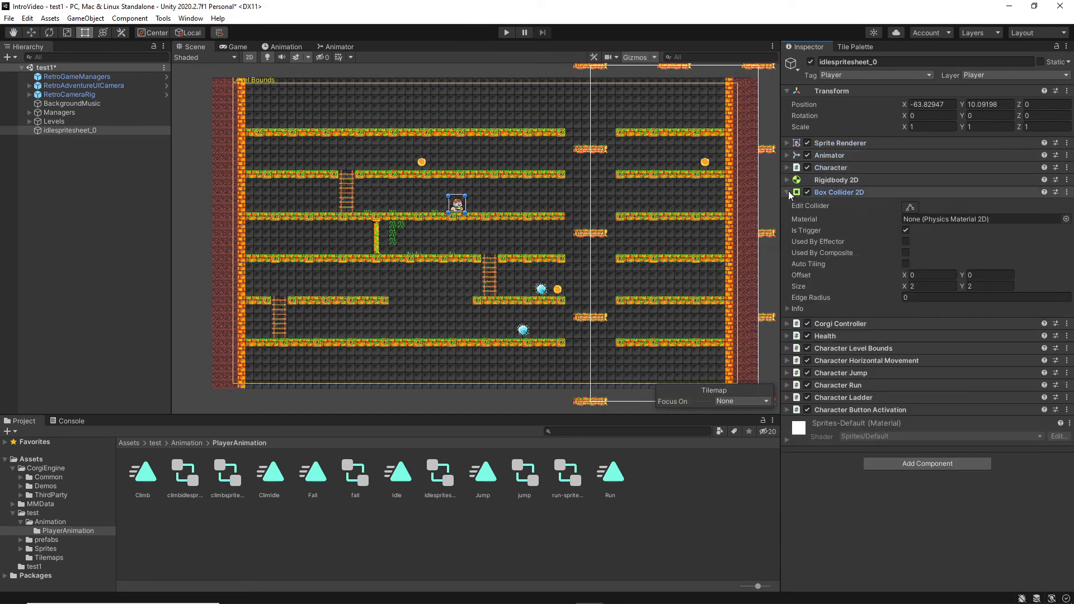
left_click(910, 207)
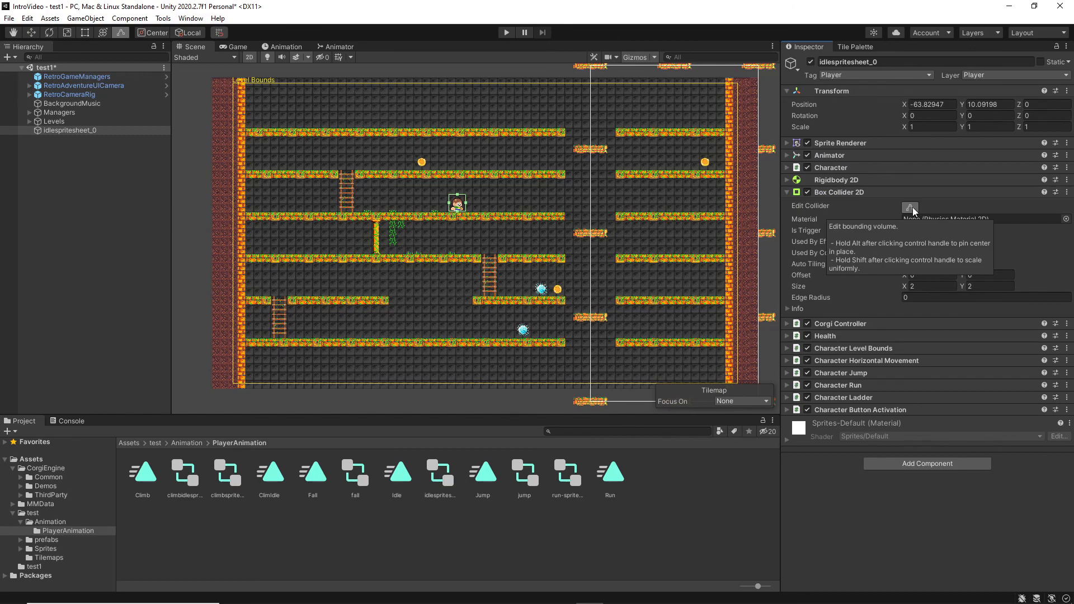
scroll(463, 214, "up", 3)
scroll(463, 213, "up", 8)
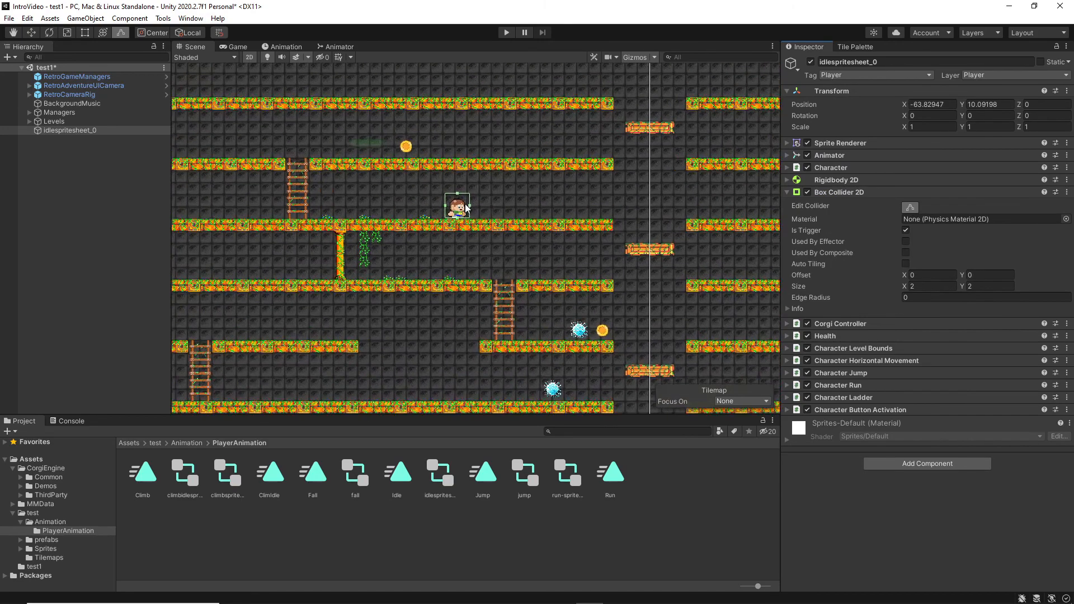
scroll(468, 201, "up", 2)
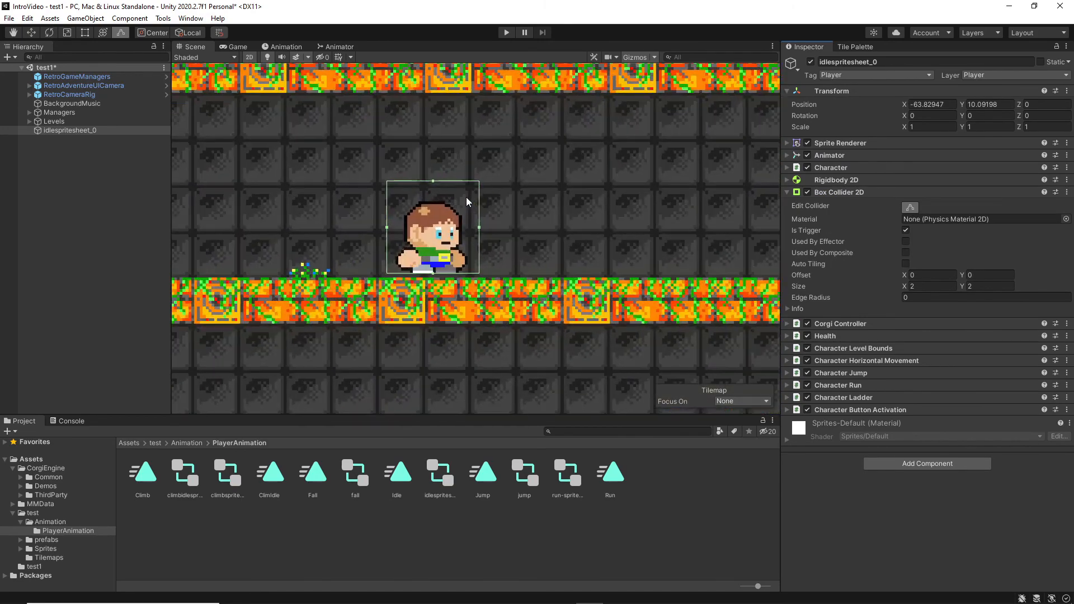
left_click_drag(479, 226, 461, 233)
left_click_drag(388, 228, 408, 231)
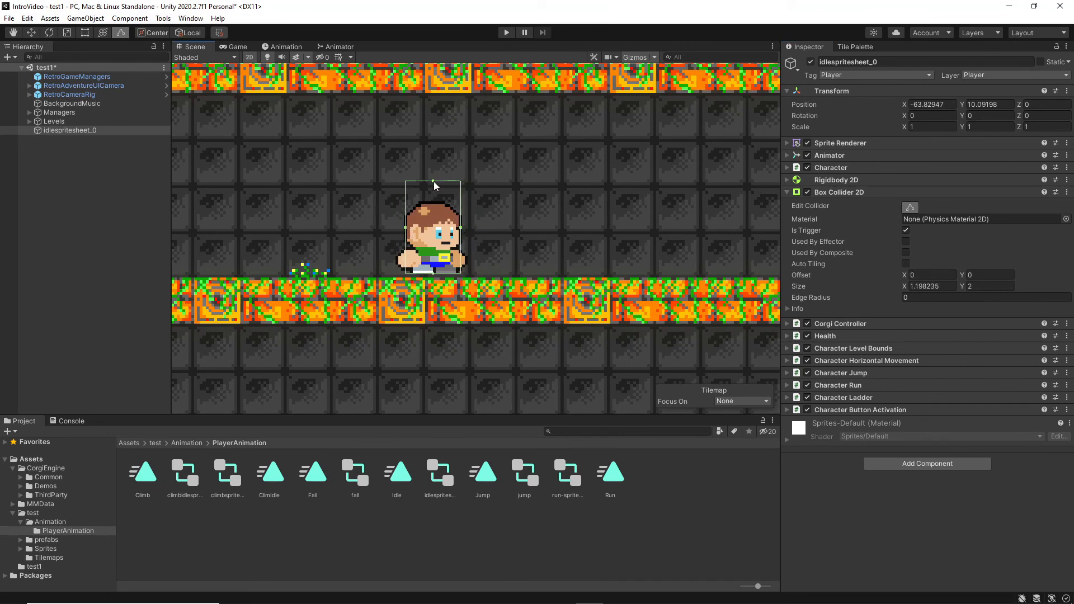
left_click_drag(433, 182, 433, 203)
Playtest the resized collider by climbing the ladder and collecting the upper platform's coin, and stop play mode.
left_click(507, 32)
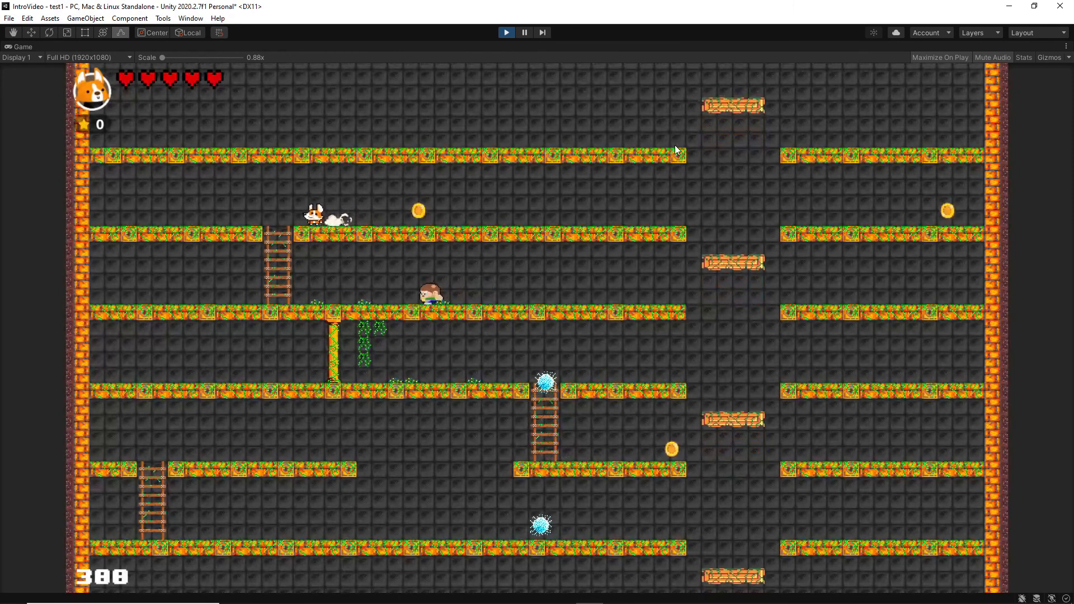
key("Left")
key("space")
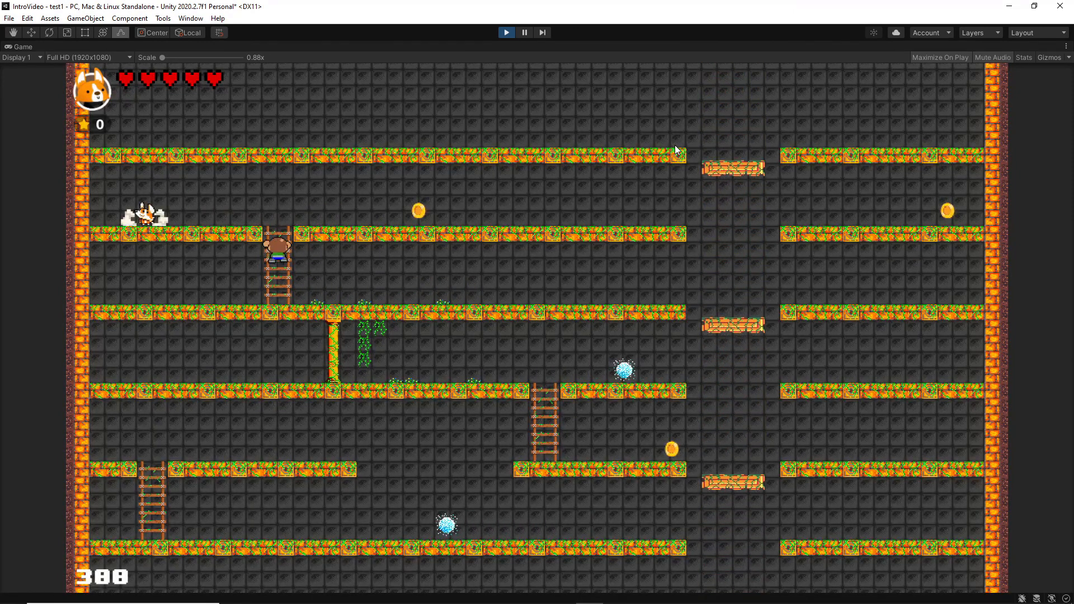
key("Right")
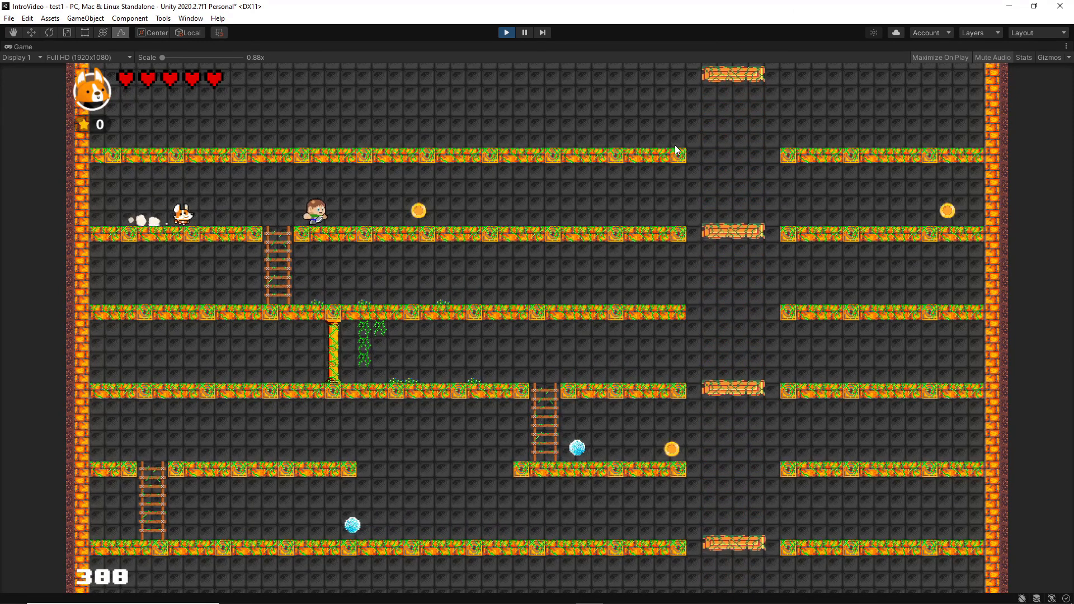
key("Left")
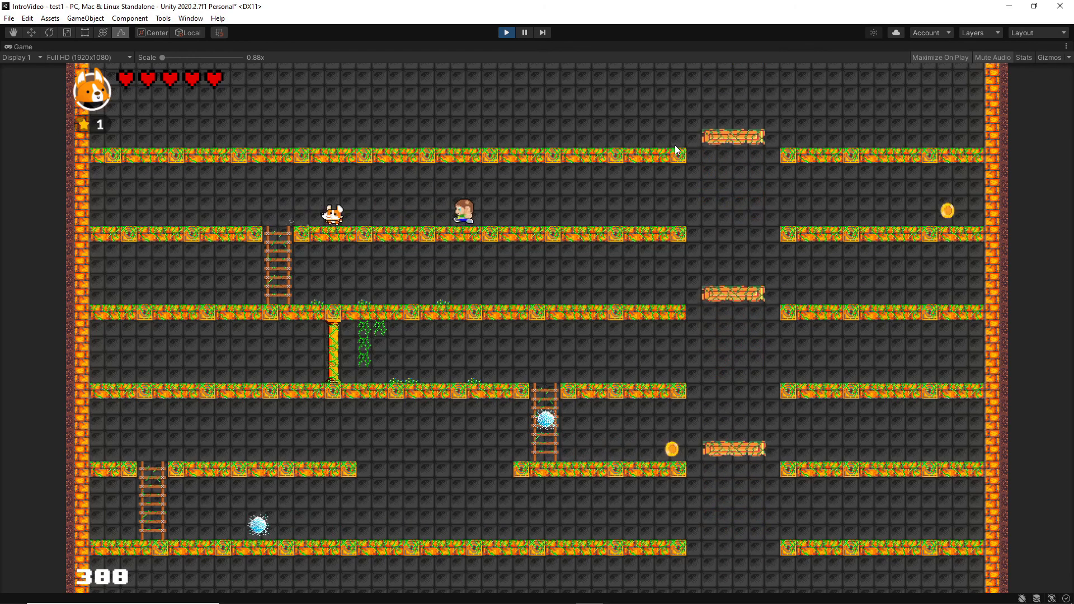
left_click(505, 32)
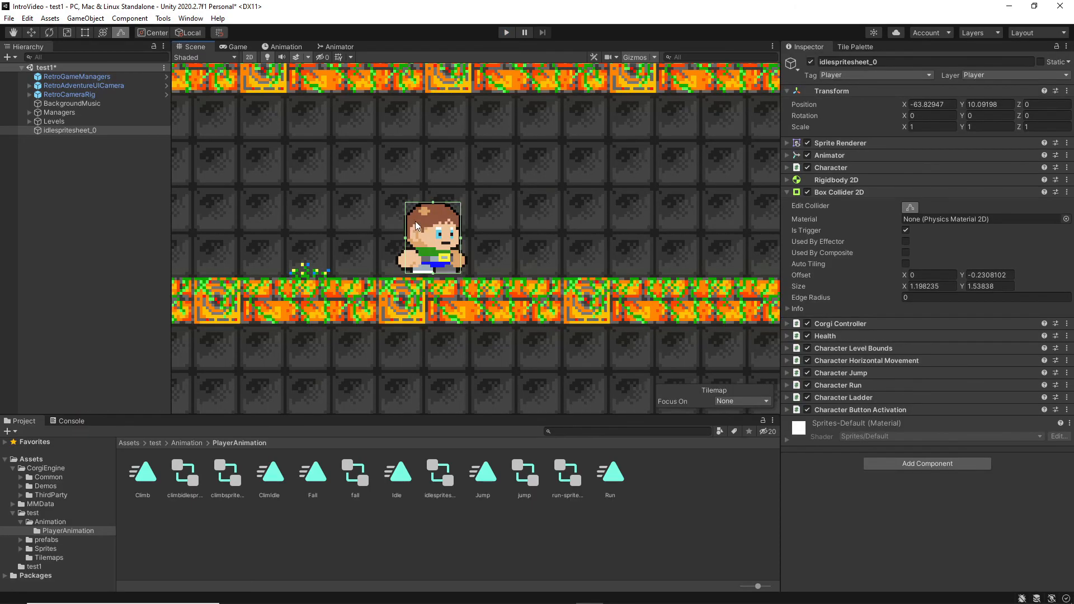
Check the LevelManager object under Managers and rename idlespritesheet_0 as PlayerCharacter.
scroll(415, 220, "down", 6)
scroll(415, 220, "down", 1)
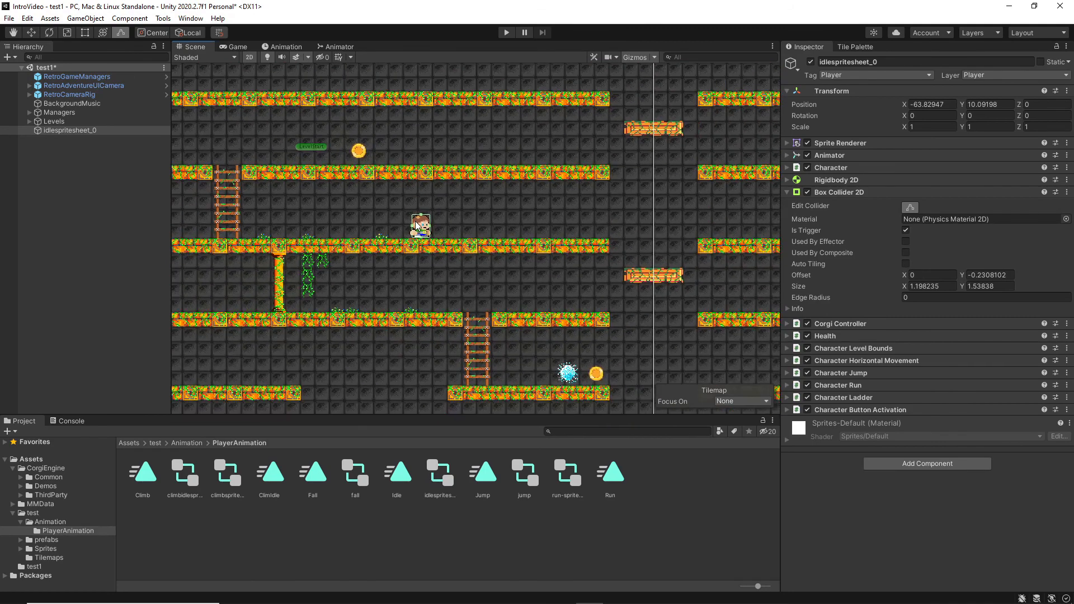
left_click(32, 118)
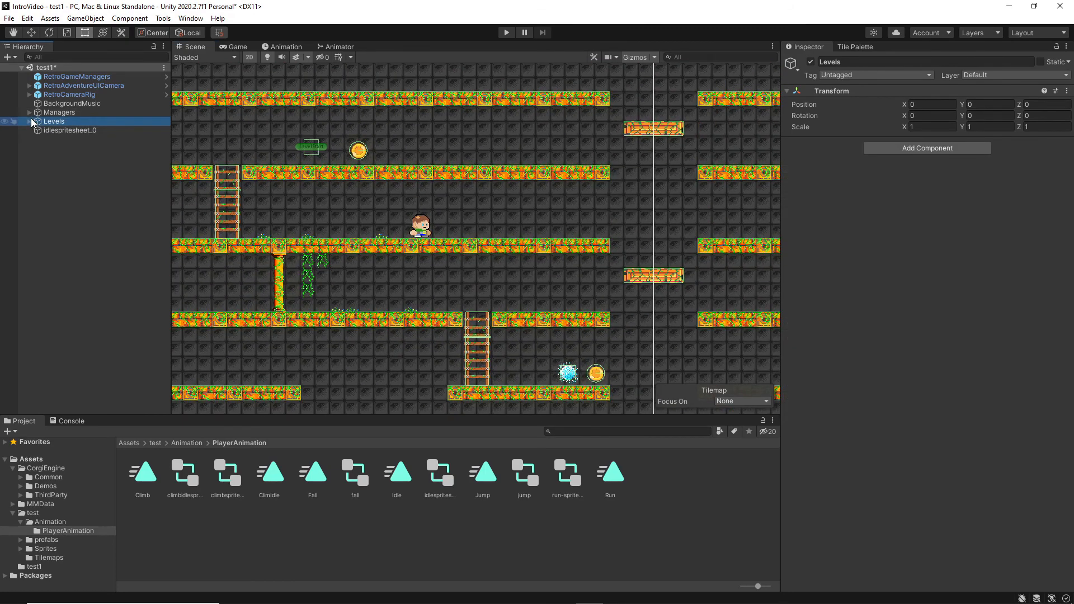
left_click(29, 112)
left_click(55, 140)
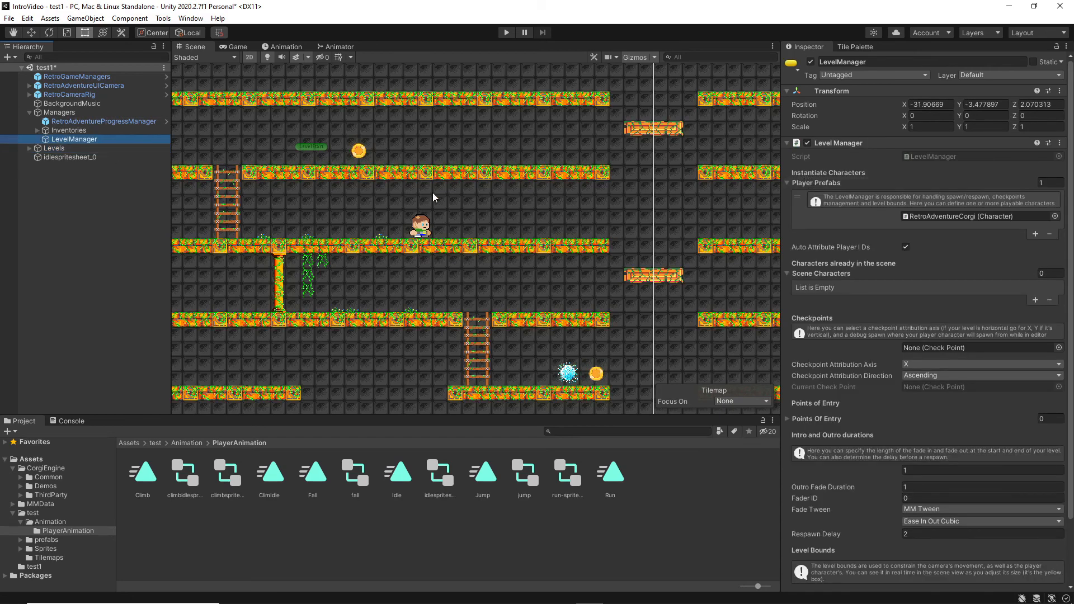
left_click(71, 157)
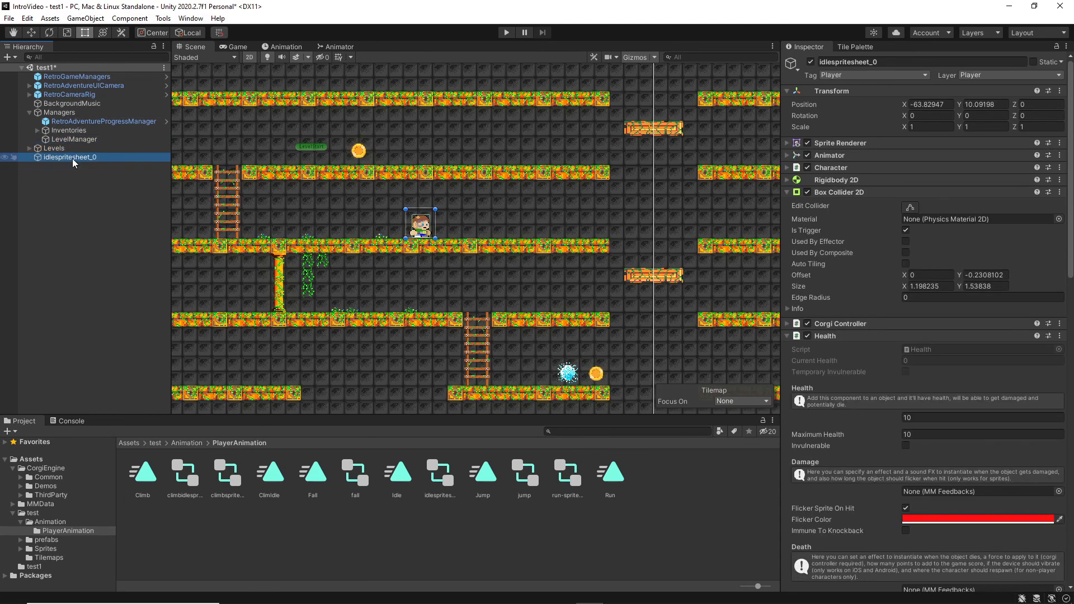
left_click(72, 158)
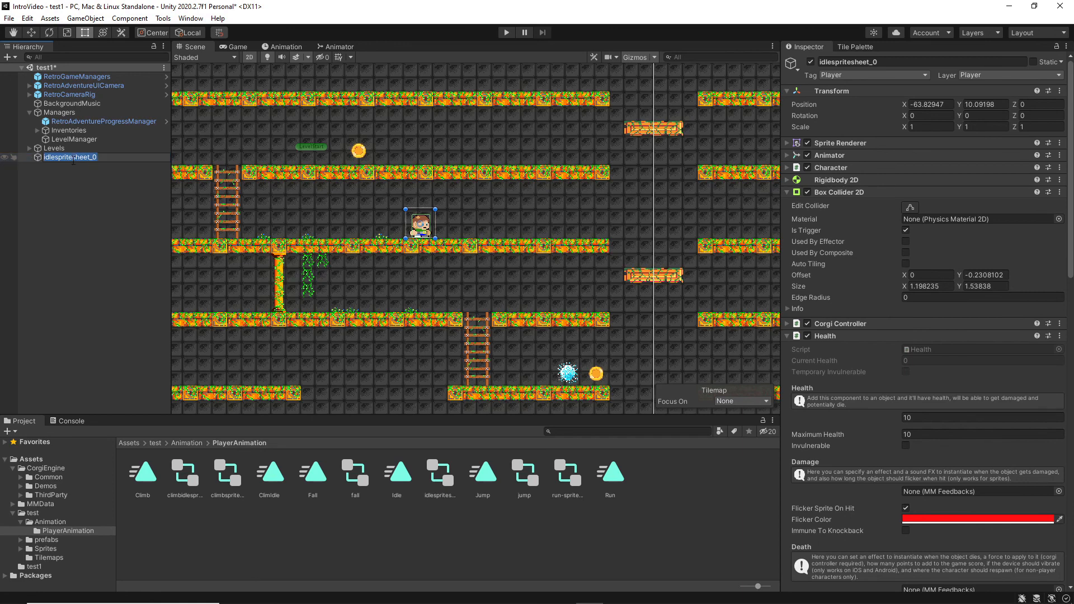
type("P")
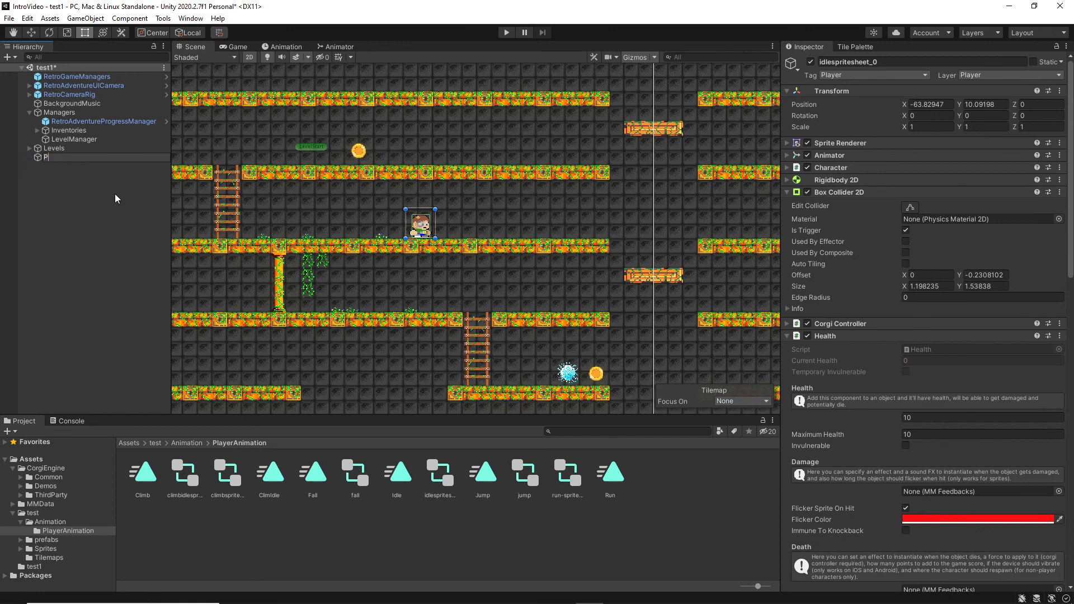
type("layerCharacter")
left_click(116, 192)
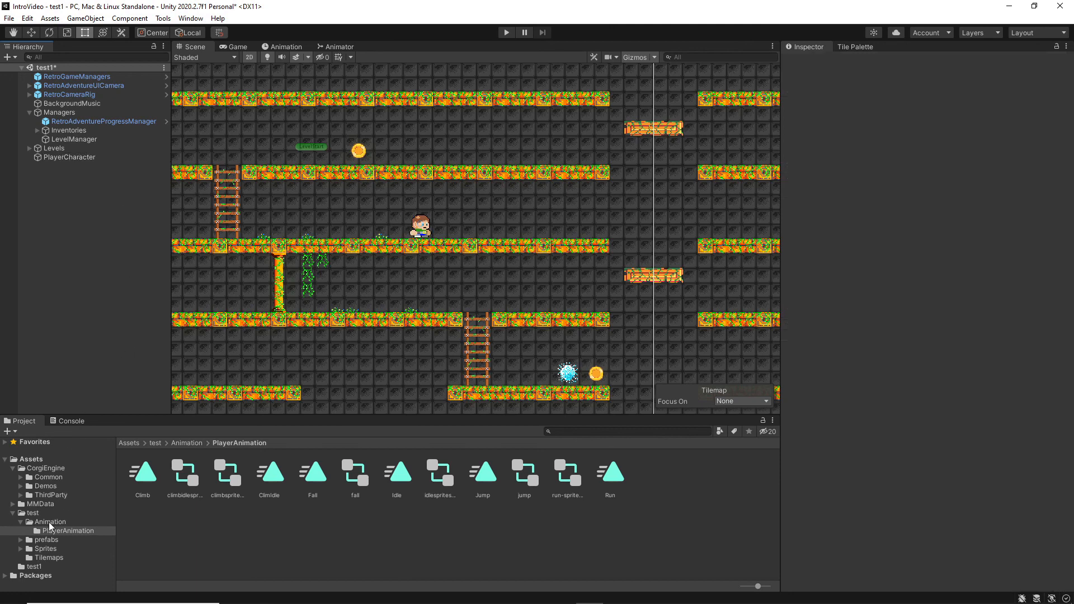
Save PlayerCharacter as a prefab in the test/prefabs folder.
left_click(46, 539)
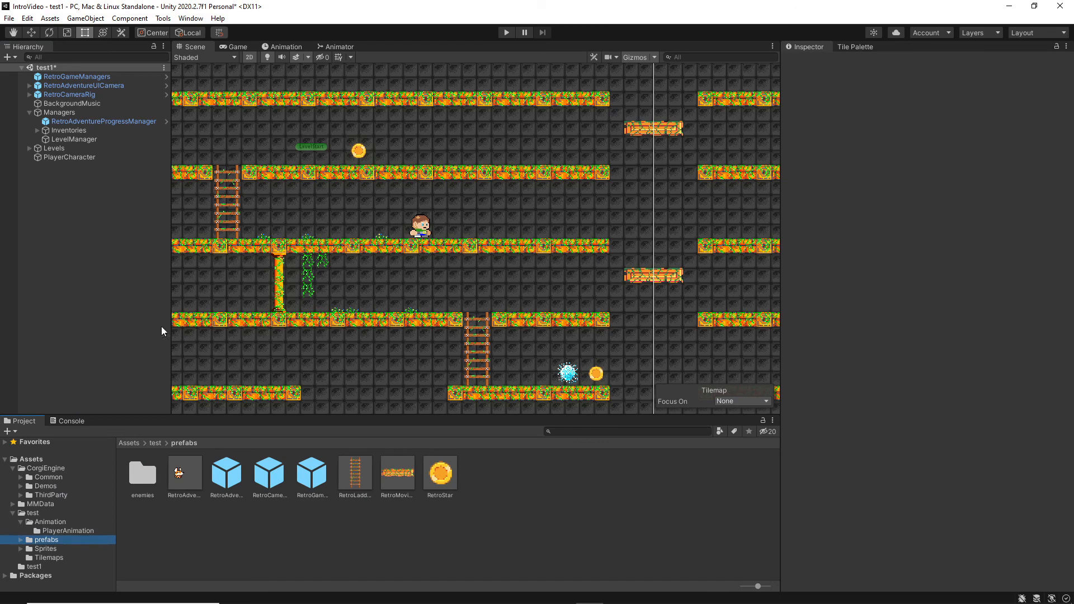
left_click(69, 158)
left_click_drag(70, 156, 585, 479)
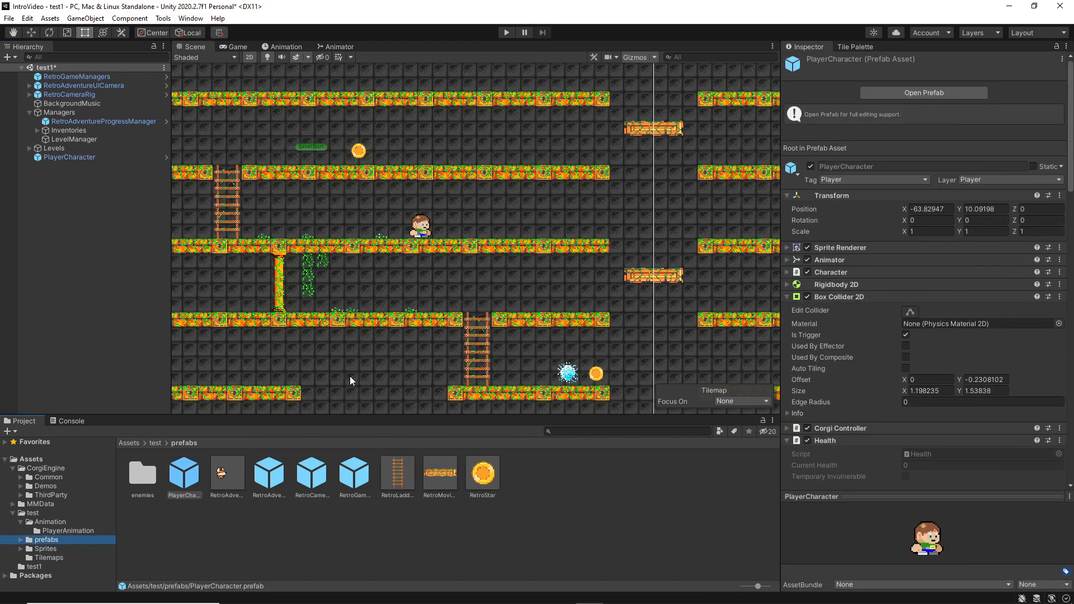
Delete PlayerCharacter from the scene and assign its prefab in LevelManager's Player Prefabs in place of RetroAdventureCorgi.
left_click(64, 159)
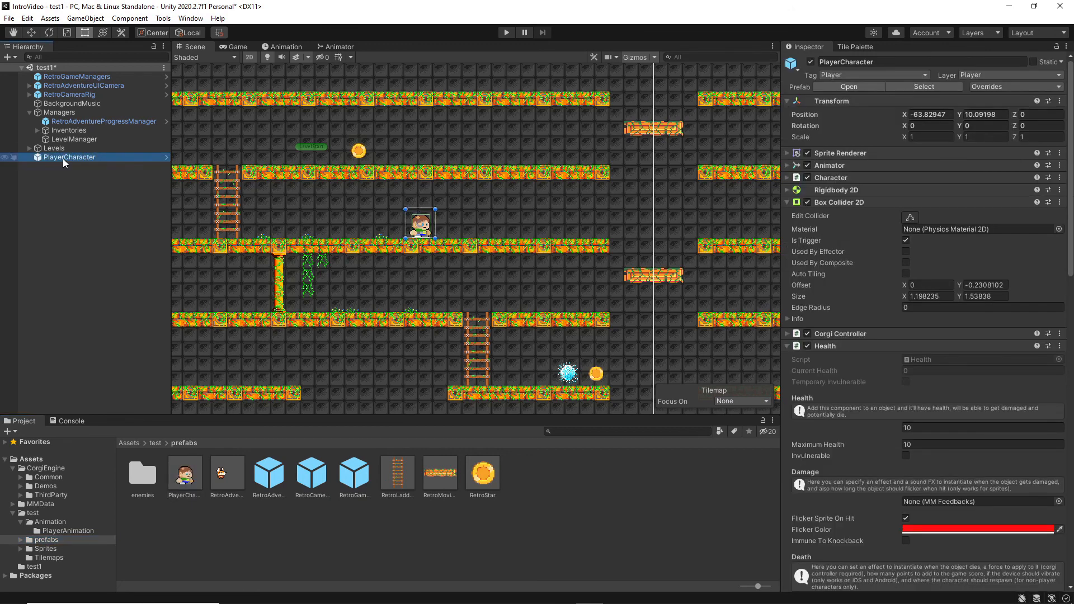
right_click(63, 159)
left_click(90, 243)
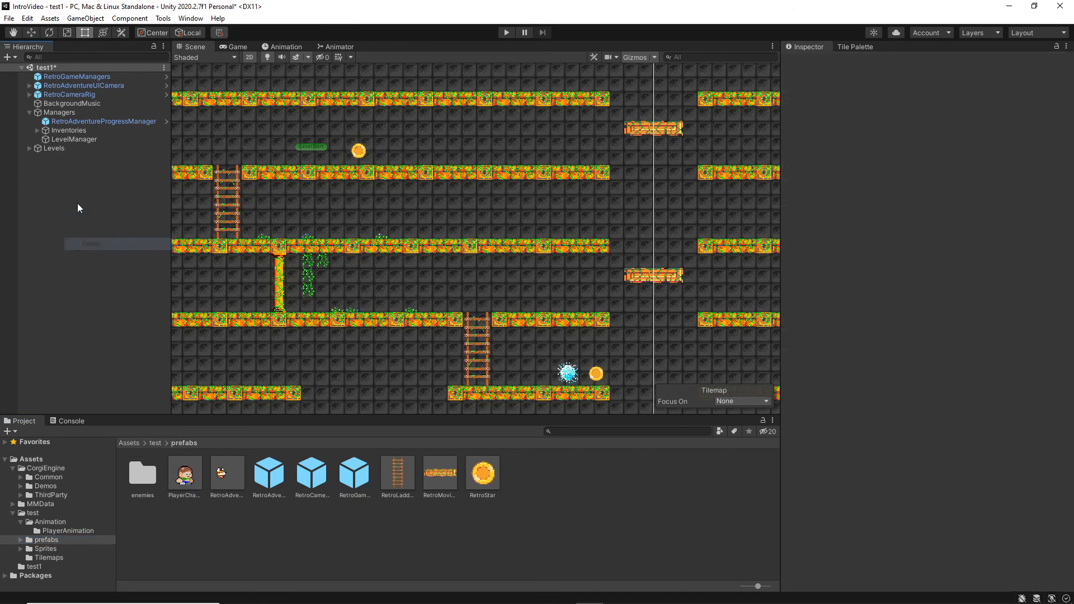
left_click(72, 140)
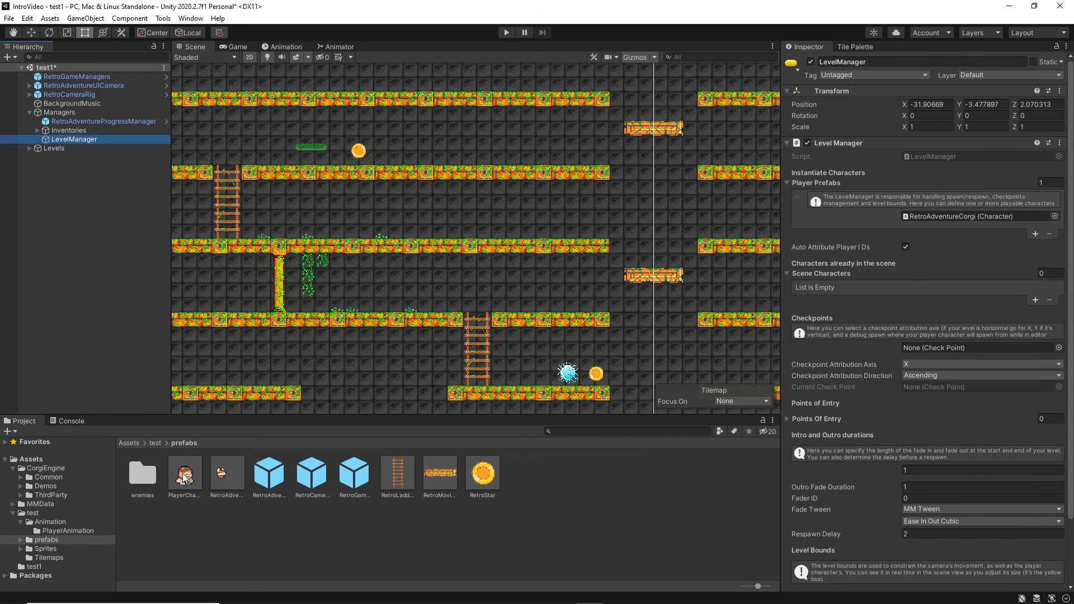
left_click_drag(184, 476, 931, 214)
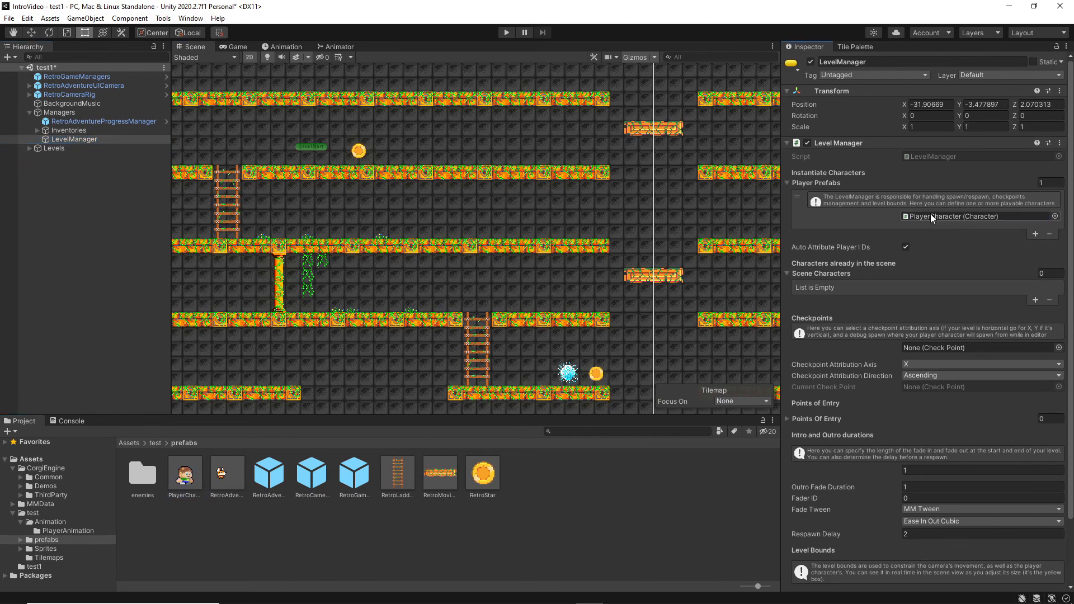
Playtest the level with the spawned PlayerCharacter, running both ways, jumping and collecting a coin, and stop play mode.
left_click(505, 32)
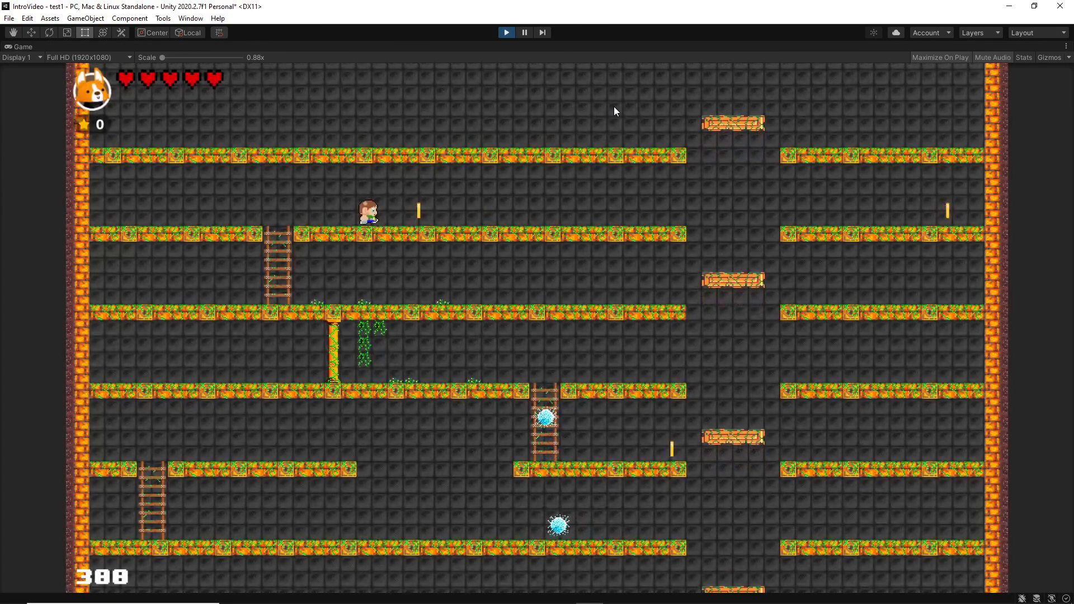
key("Right")
key("Left")
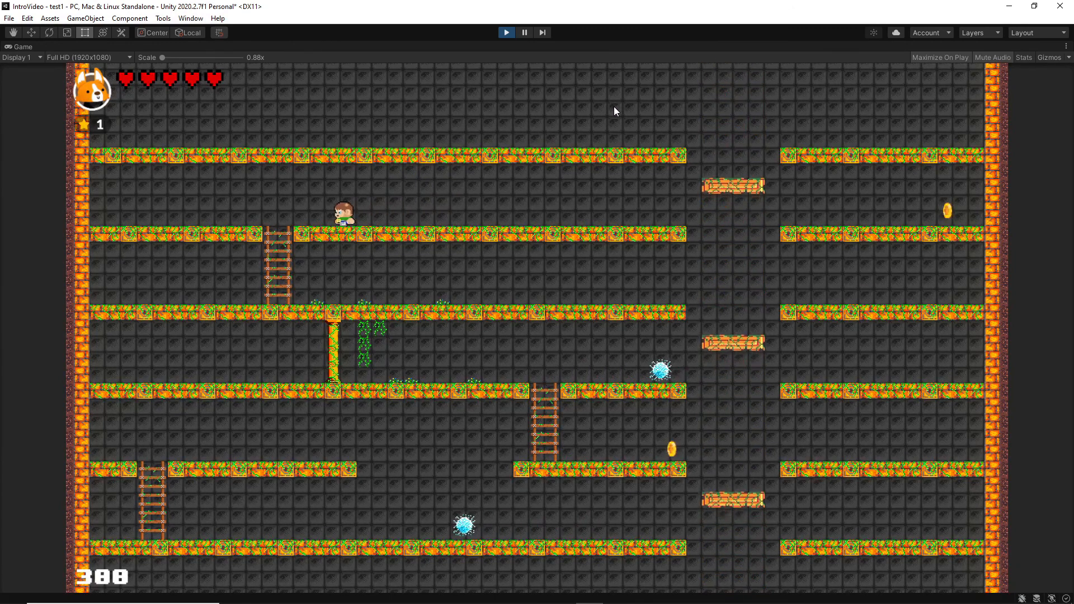
key("Right")
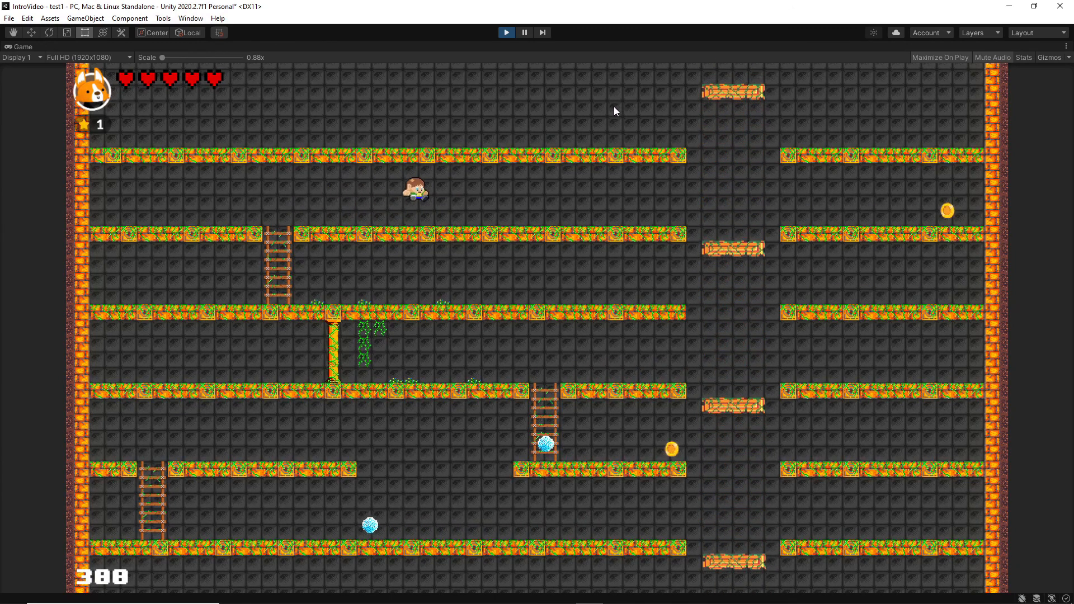
key("Left")
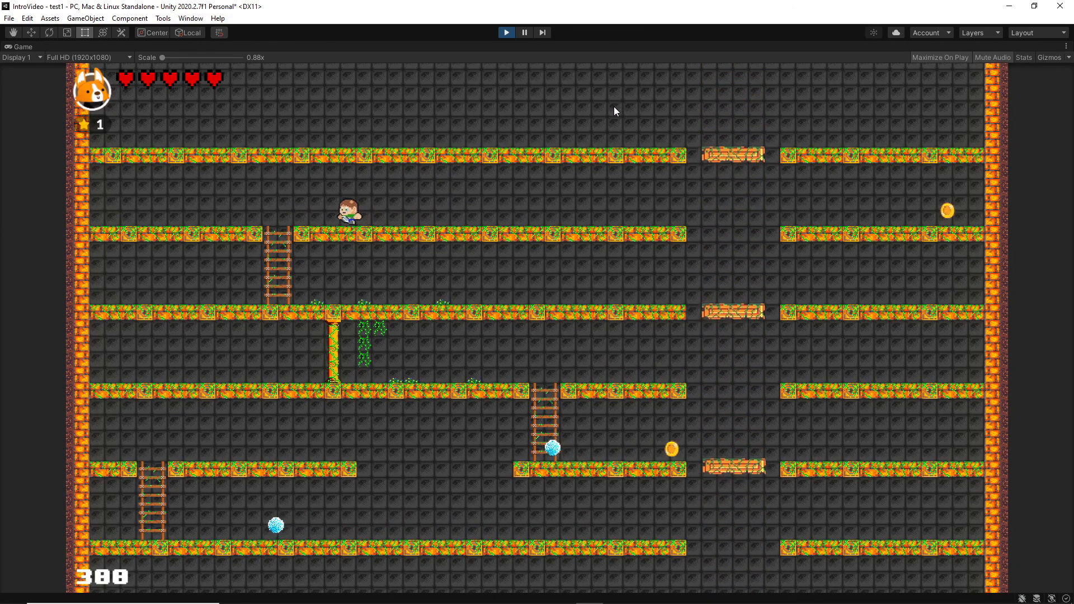
key("Left")
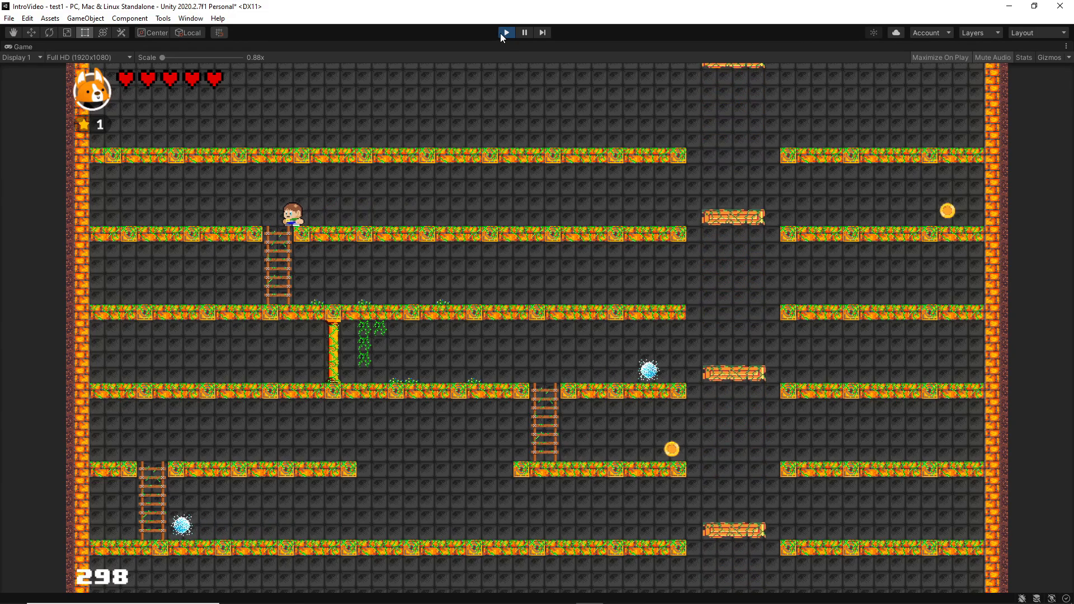
left_click(507, 33)
Open the idlespritesheet_0 animator controller from the Animation/PlayerAnimation folder.
left_click(45, 521)
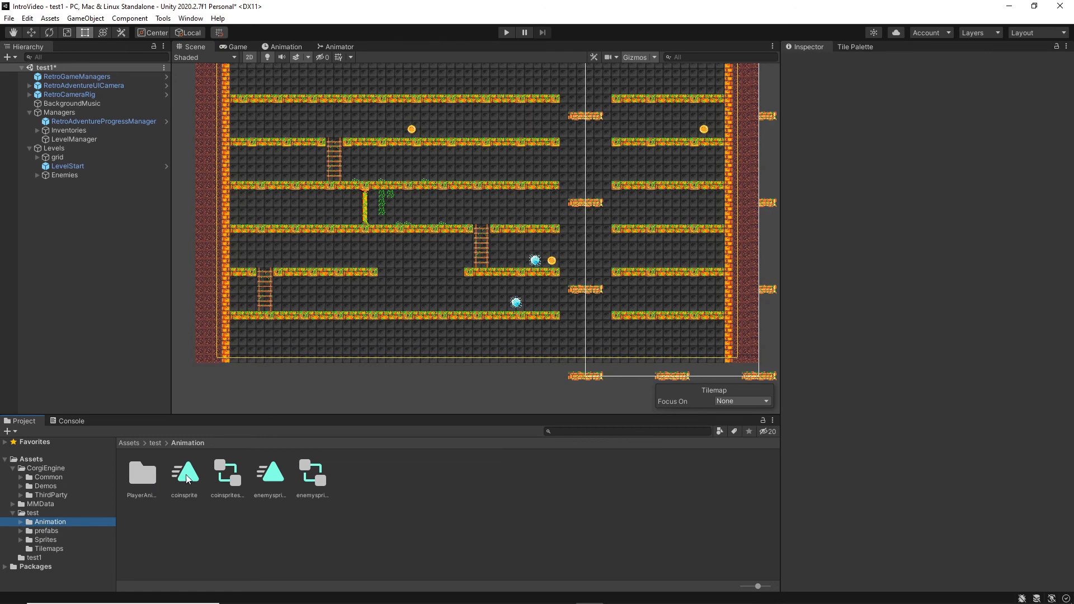
left_click(143, 474)
double_click(143, 475)
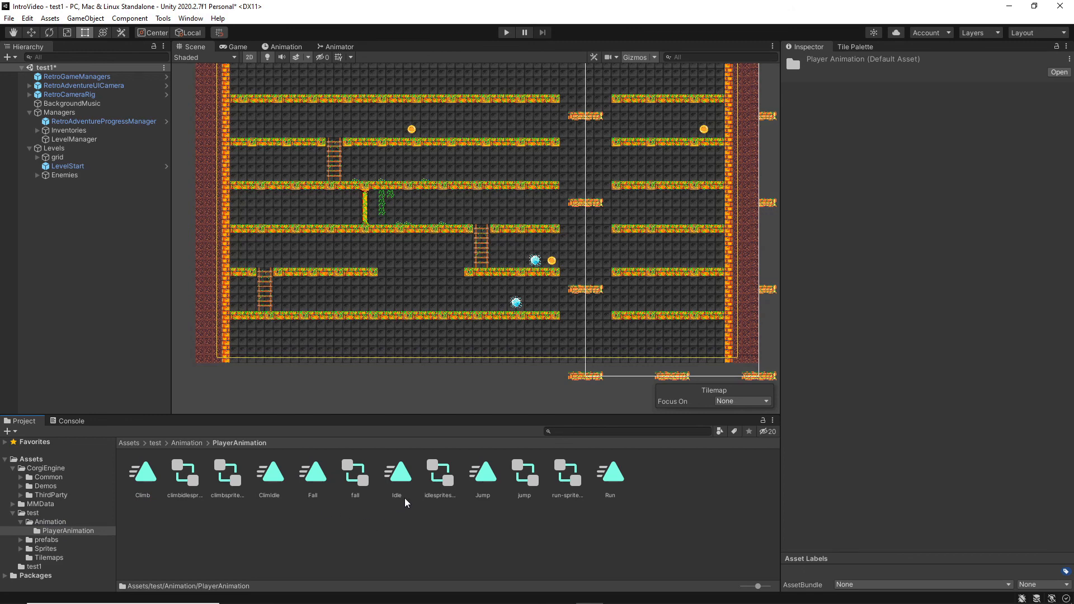
left_click(442, 483)
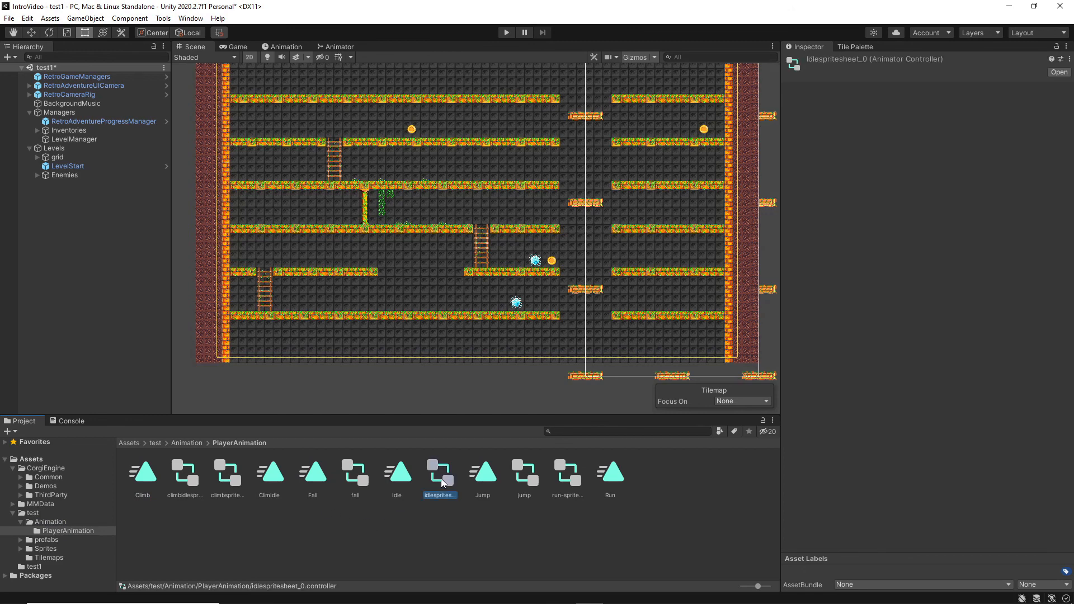
double_click(443, 483)
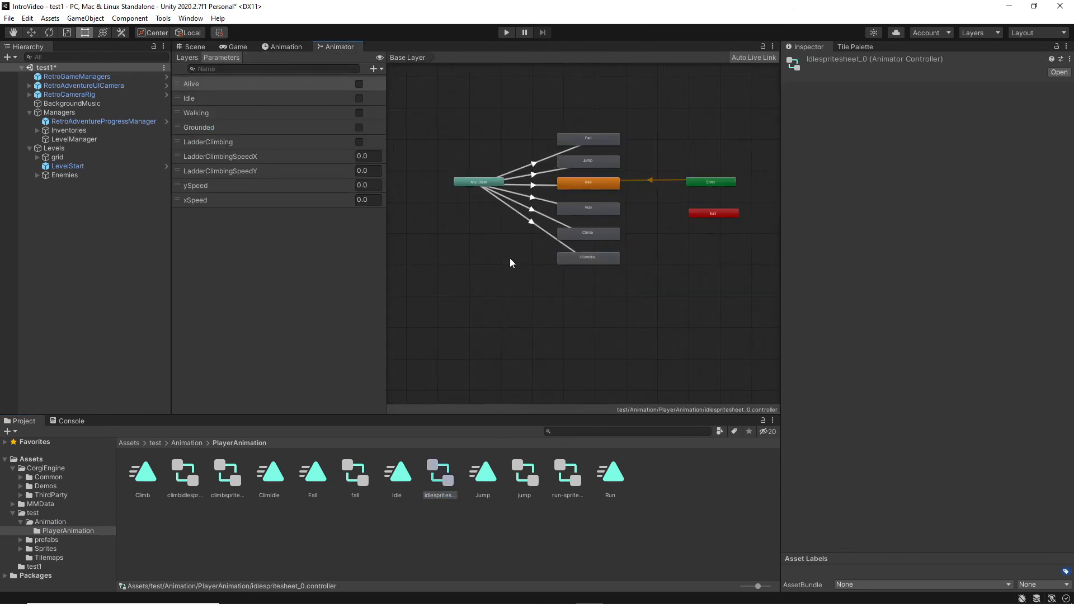